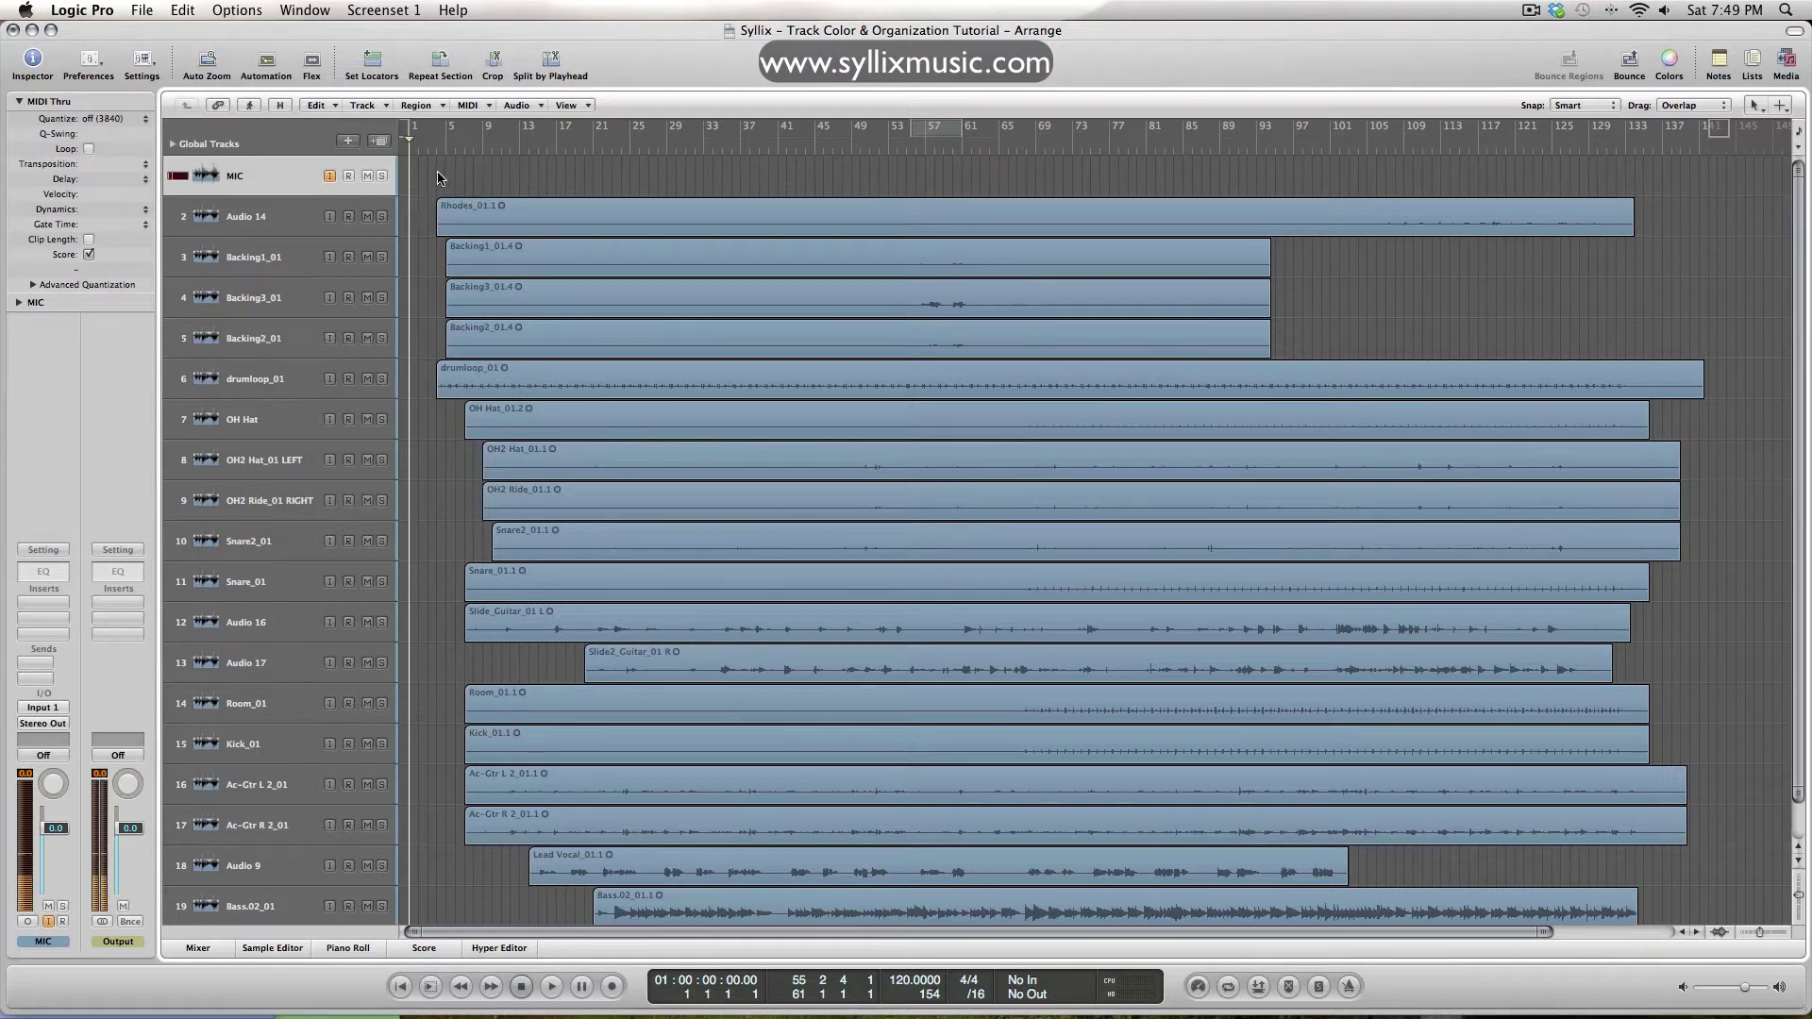
# Select regions around the arrangement: Snare_01, the Slide guitar pair, Rhodes_01.1 and drumloop_01
pyautogui.moveTo(437, 178); pyautogui.dragTo(1312, 912)
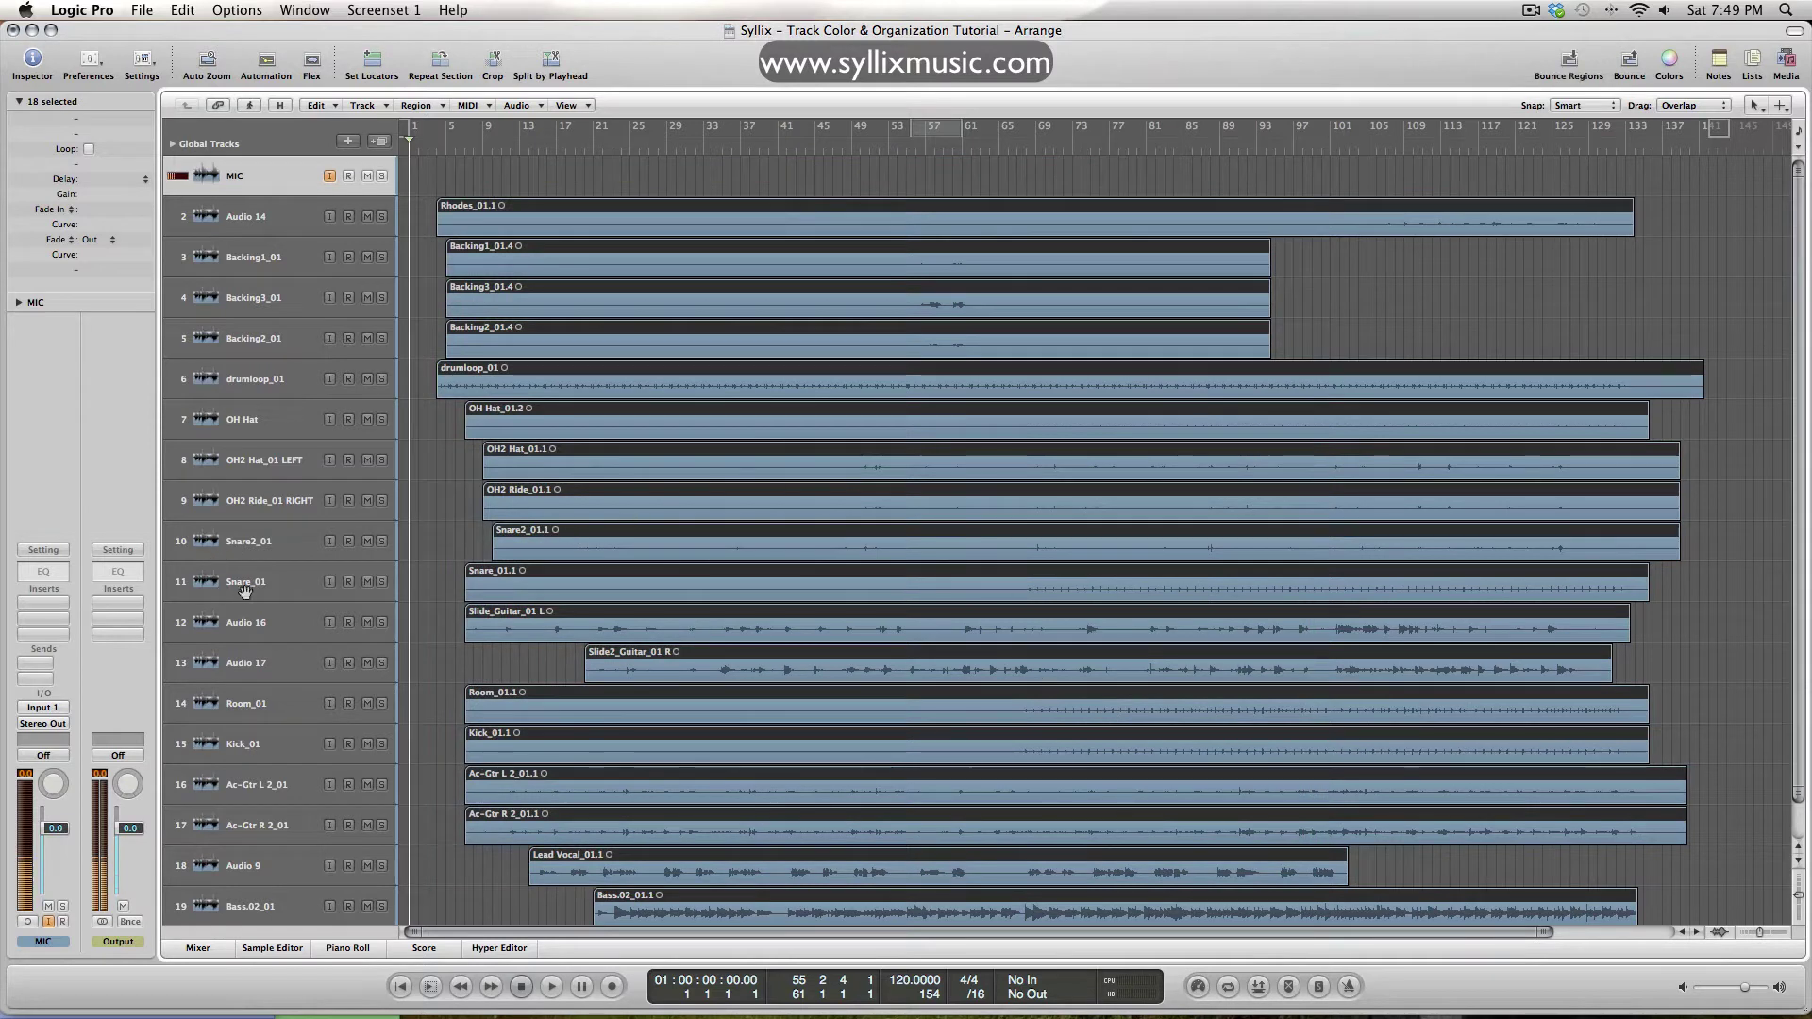
pyautogui.click(245, 587)
pyautogui.click(277, 625)
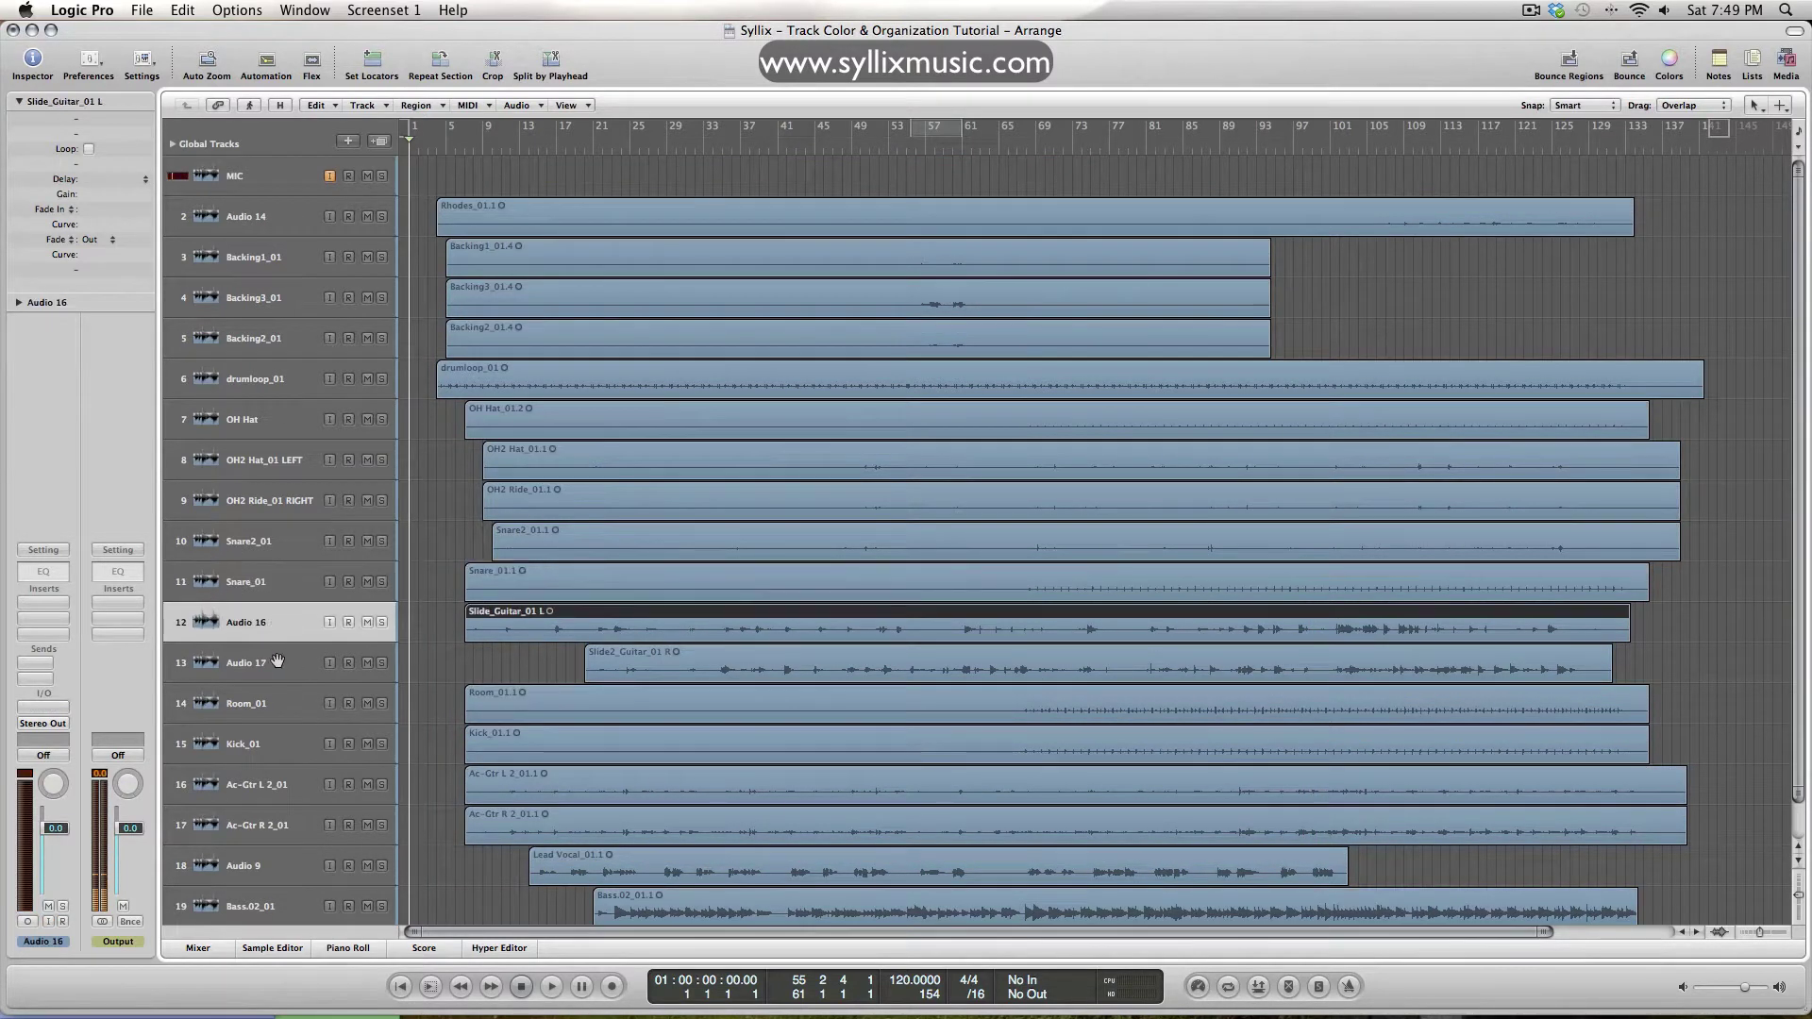
pyautogui.click(278, 662)
pyautogui.click(283, 624)
pyautogui.click(286, 665)
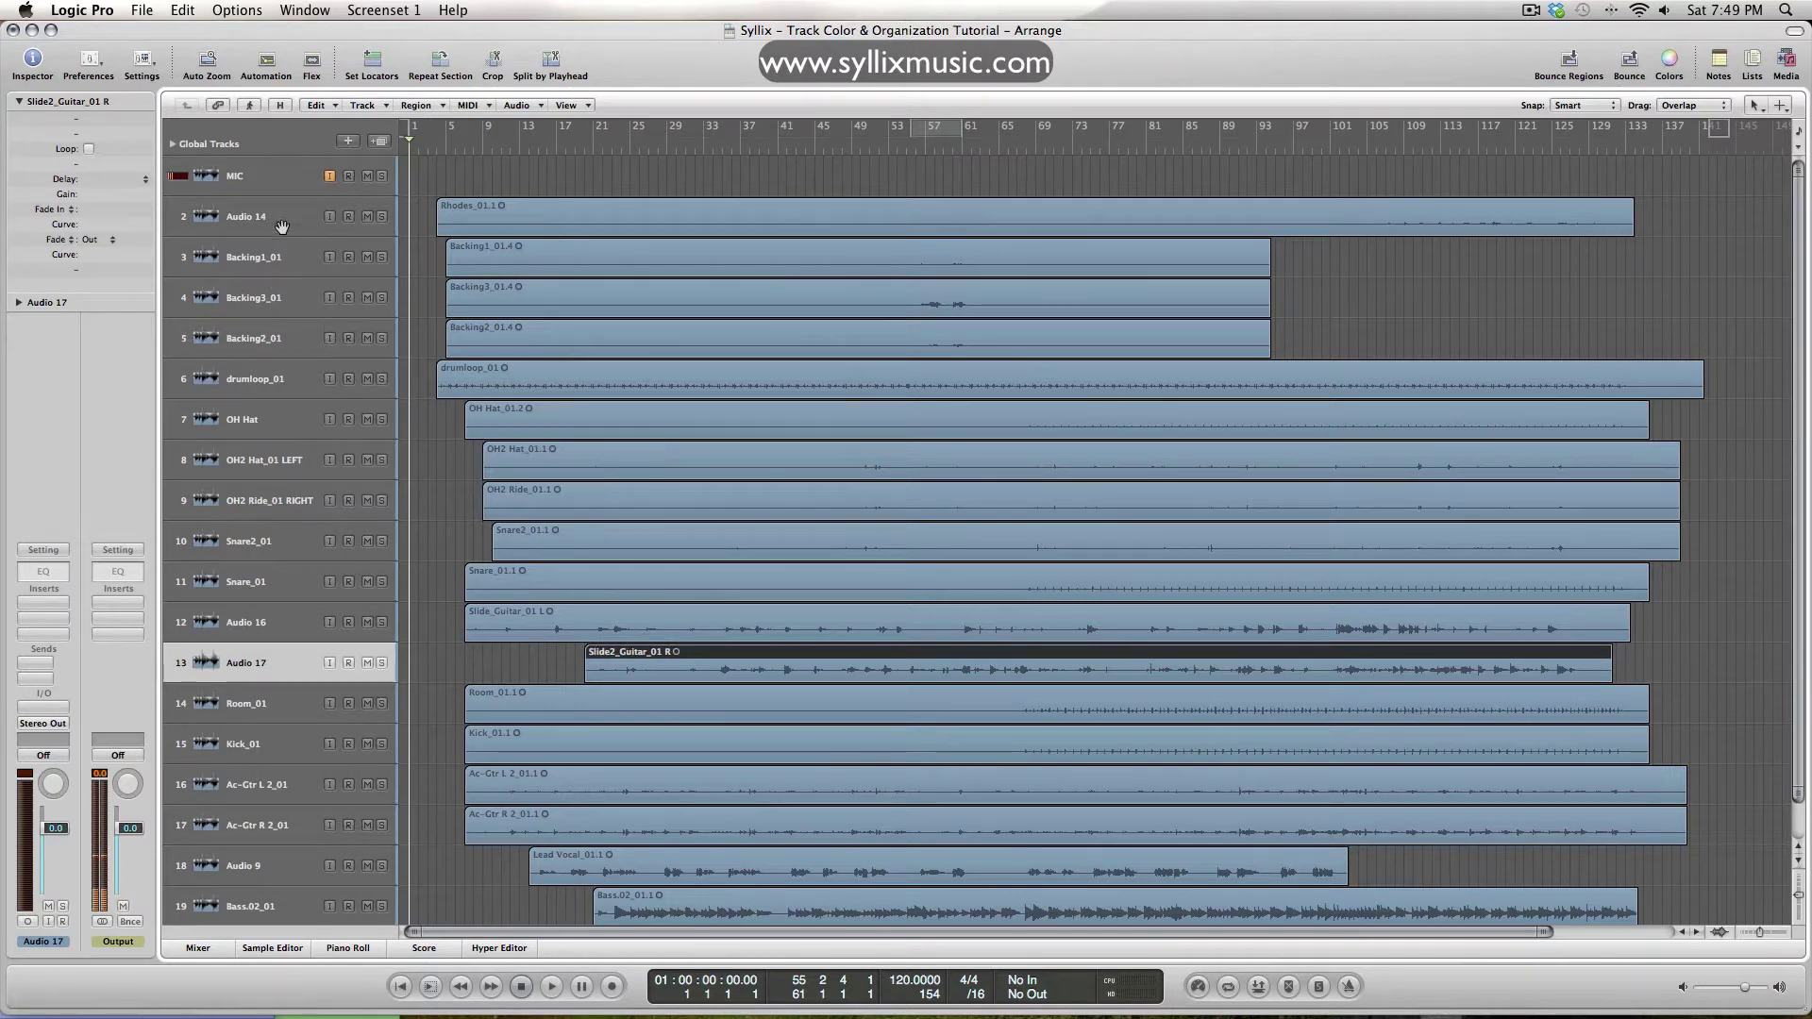
pyautogui.click(466, 219)
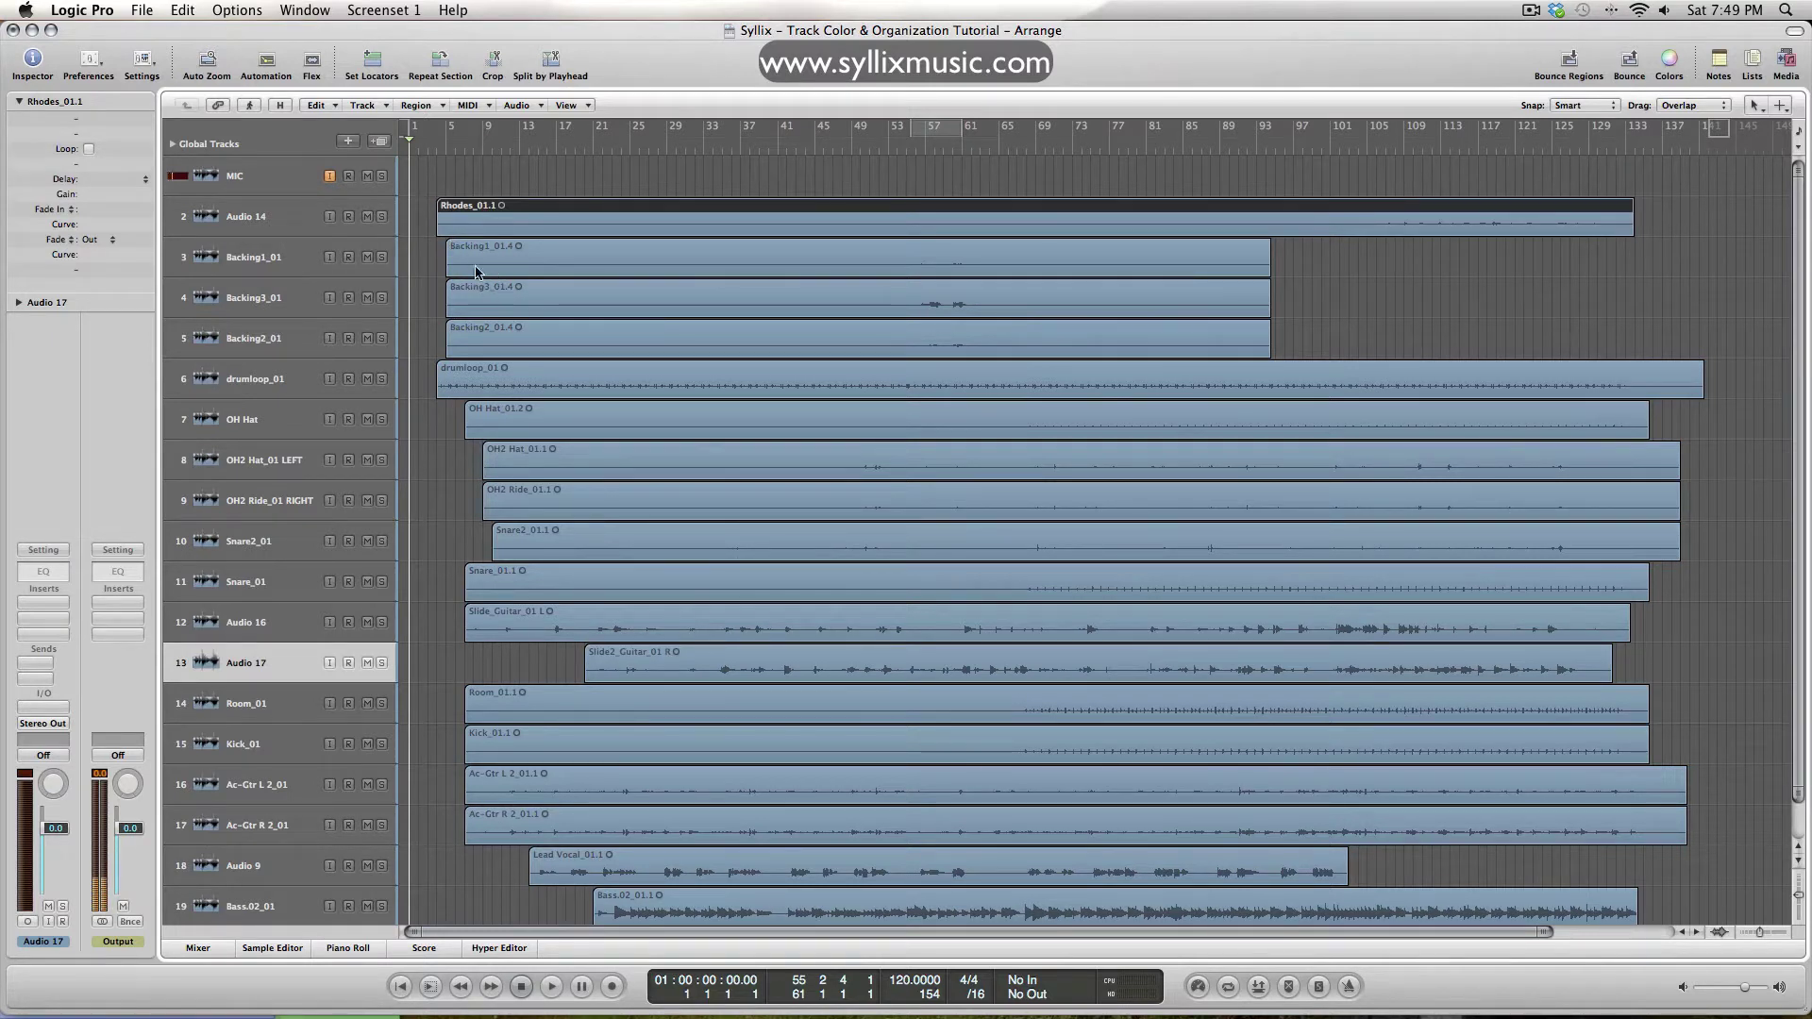
pyautogui.click(285, 385)
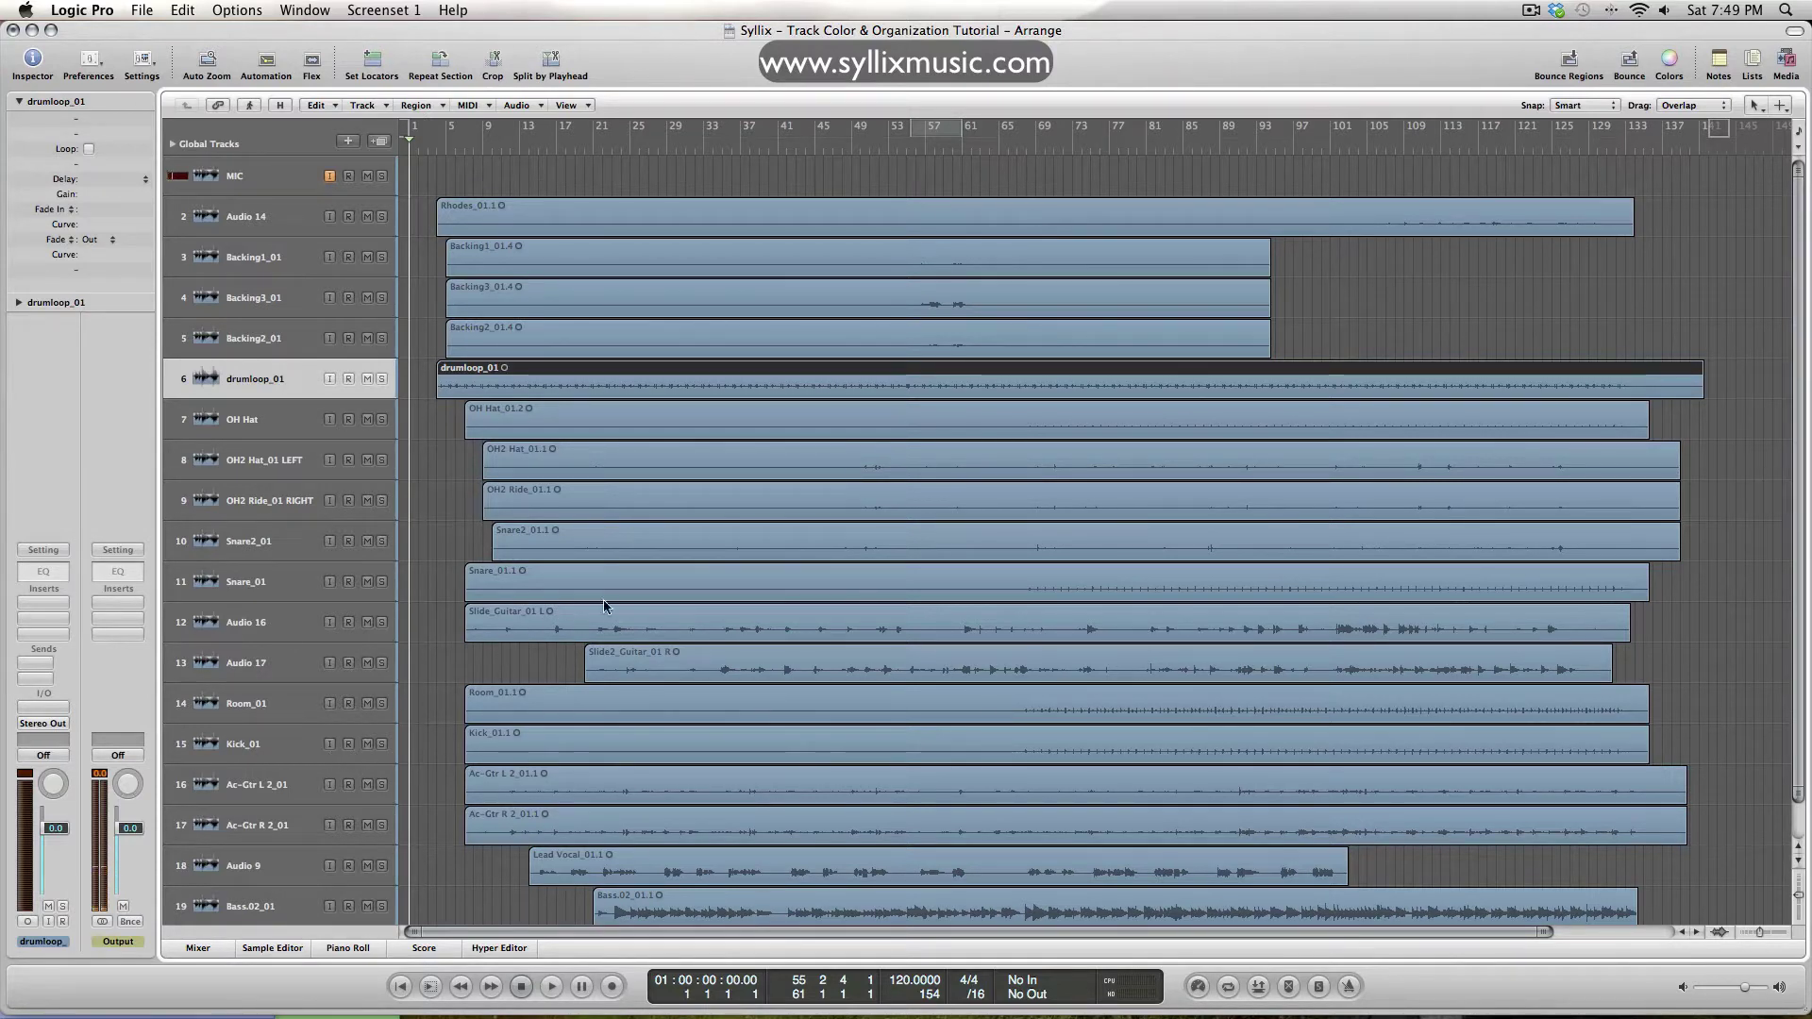
# Trim the Rhodes_01.1 region so it starts much later in the song
pyautogui.keyDown('alt'); pyautogui.scroll(6, 625, 547); pyautogui.keyUp('alt')
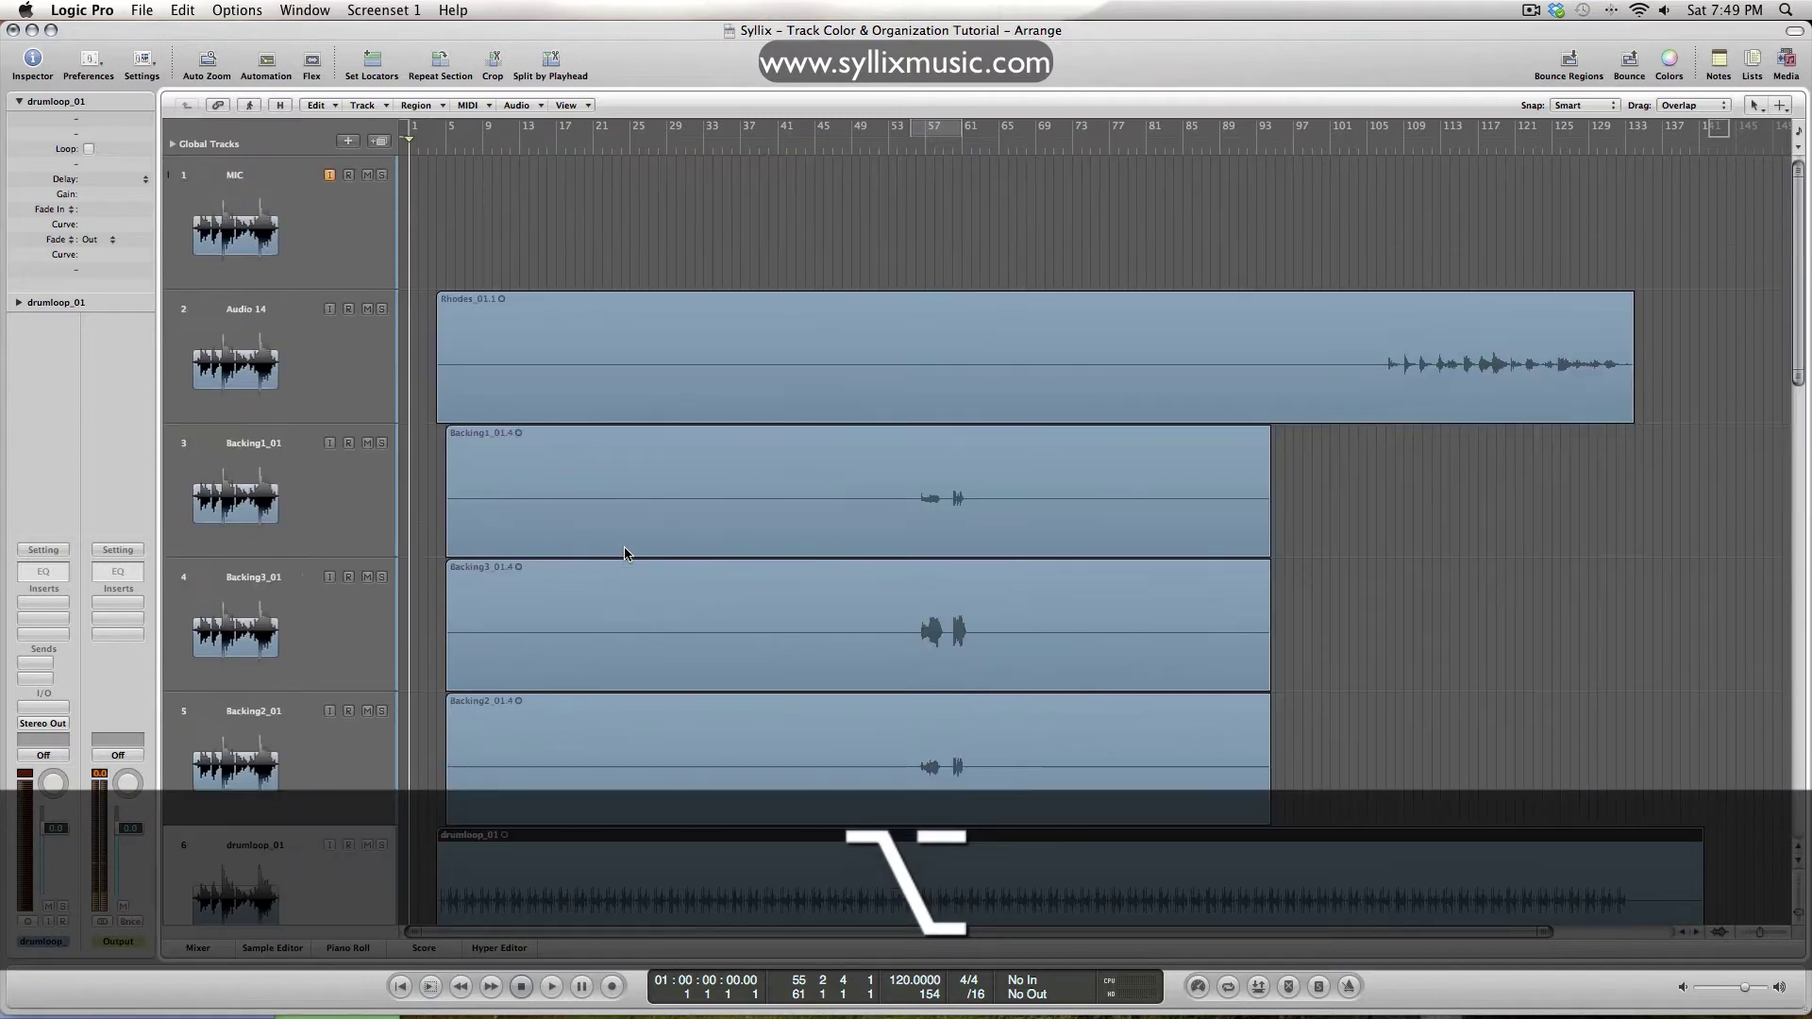
pyautogui.click(981, 382)
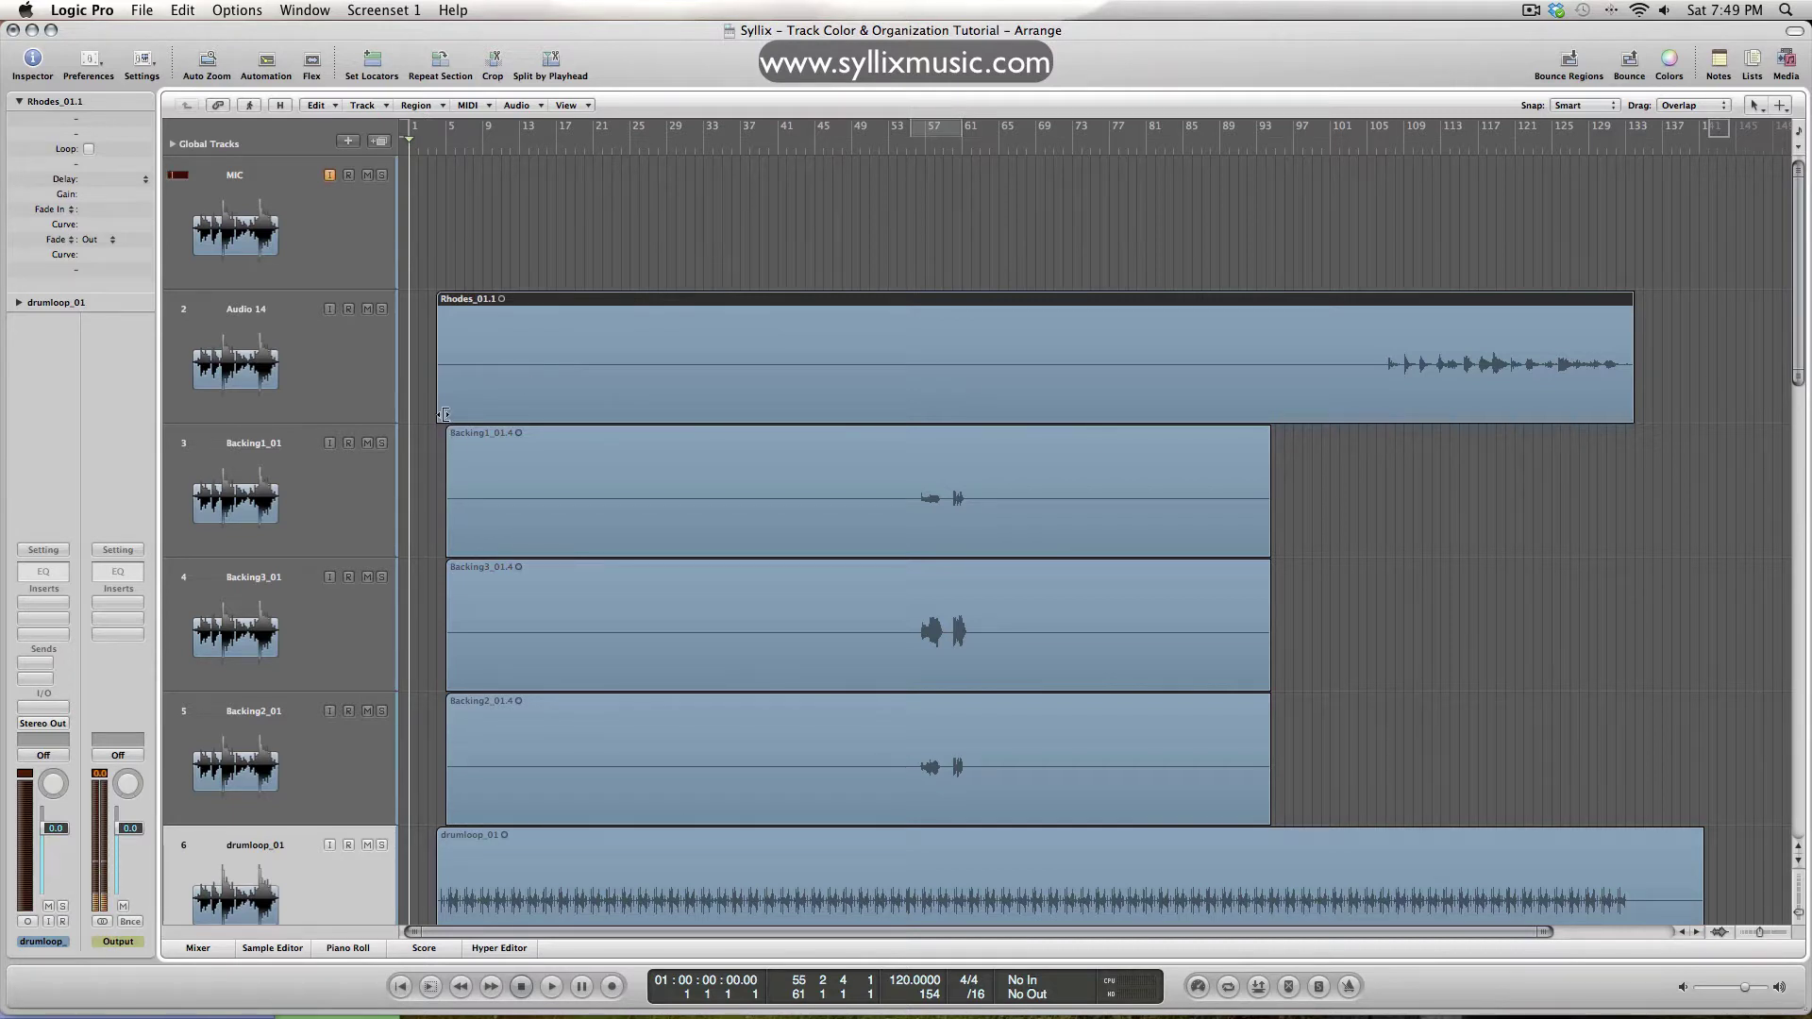
pyautogui.moveTo(442, 413); pyautogui.dragTo(1375, 411)
# Trim the three Backing regions to start around bar 53 and end around bar 65
pyautogui.moveTo(514, 356); pyautogui.dragTo(596, 760)
pyautogui.moveTo(452, 822); pyautogui.dragTo(891, 823)
pyautogui.moveTo(1191, 273); pyautogui.dragTo(1214, 740)
pyautogui.scroll(-5, 1112, 422)
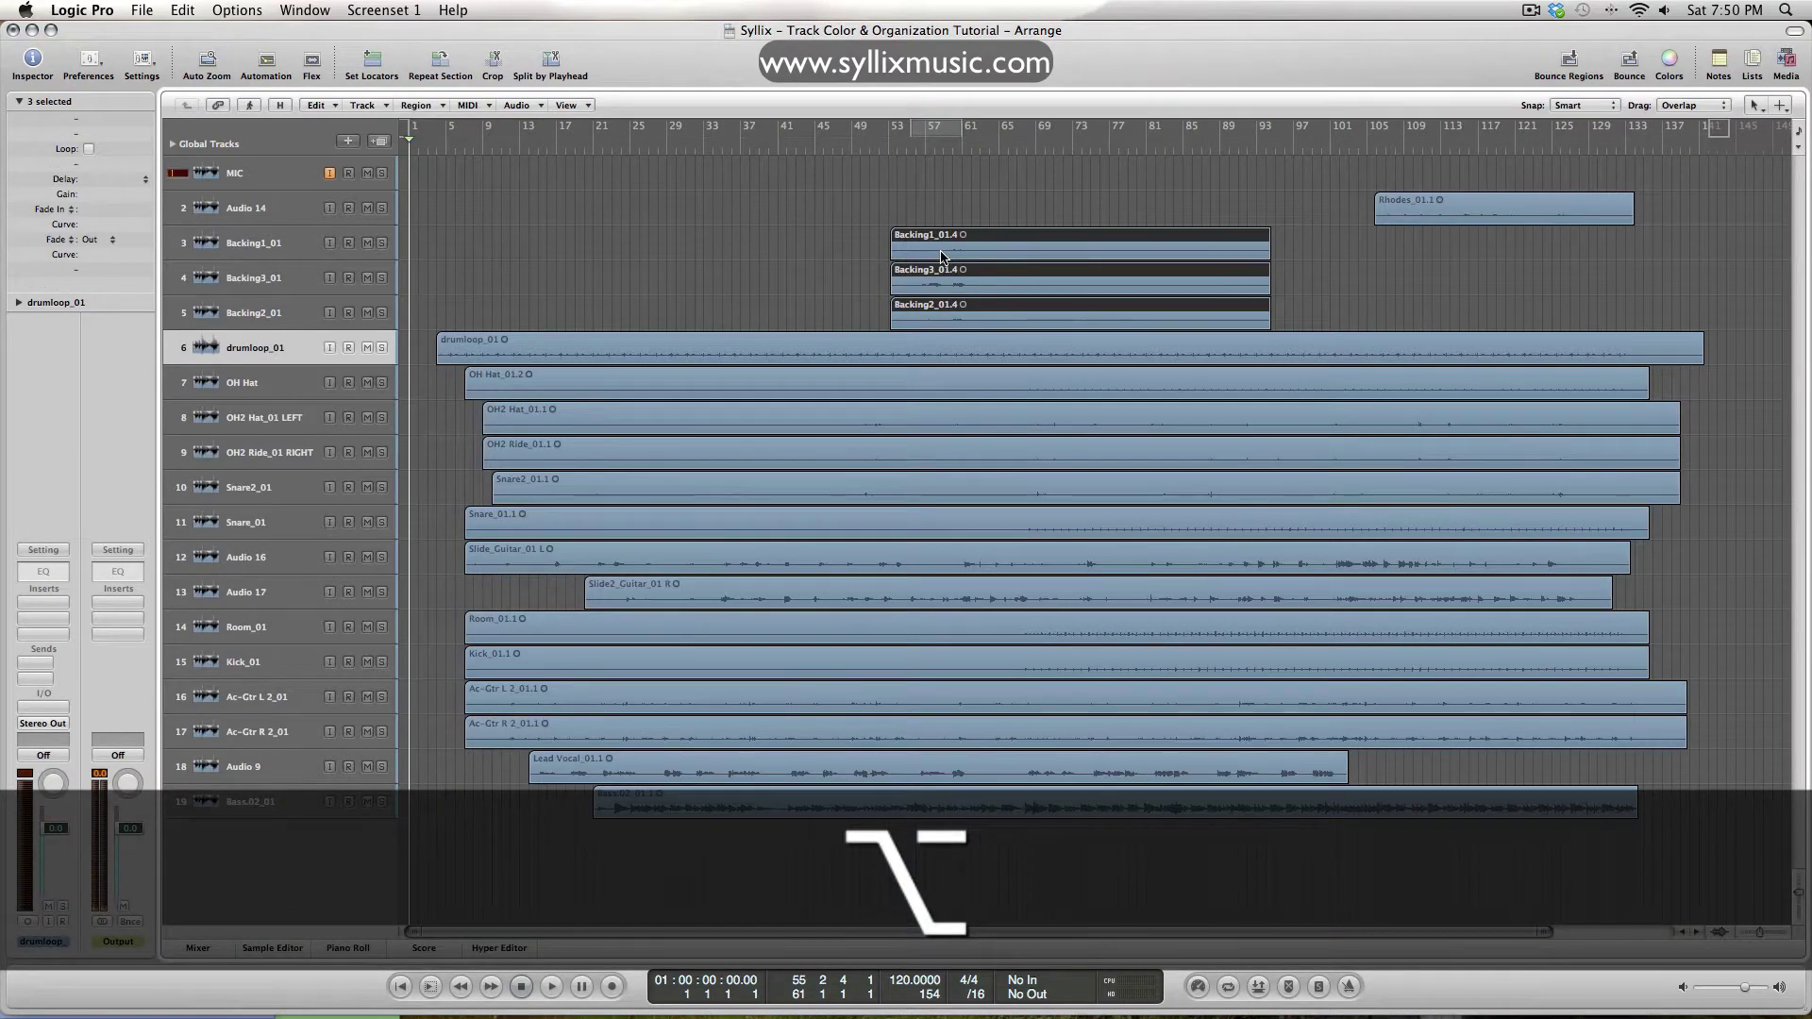
pyautogui.click(1407, 220)
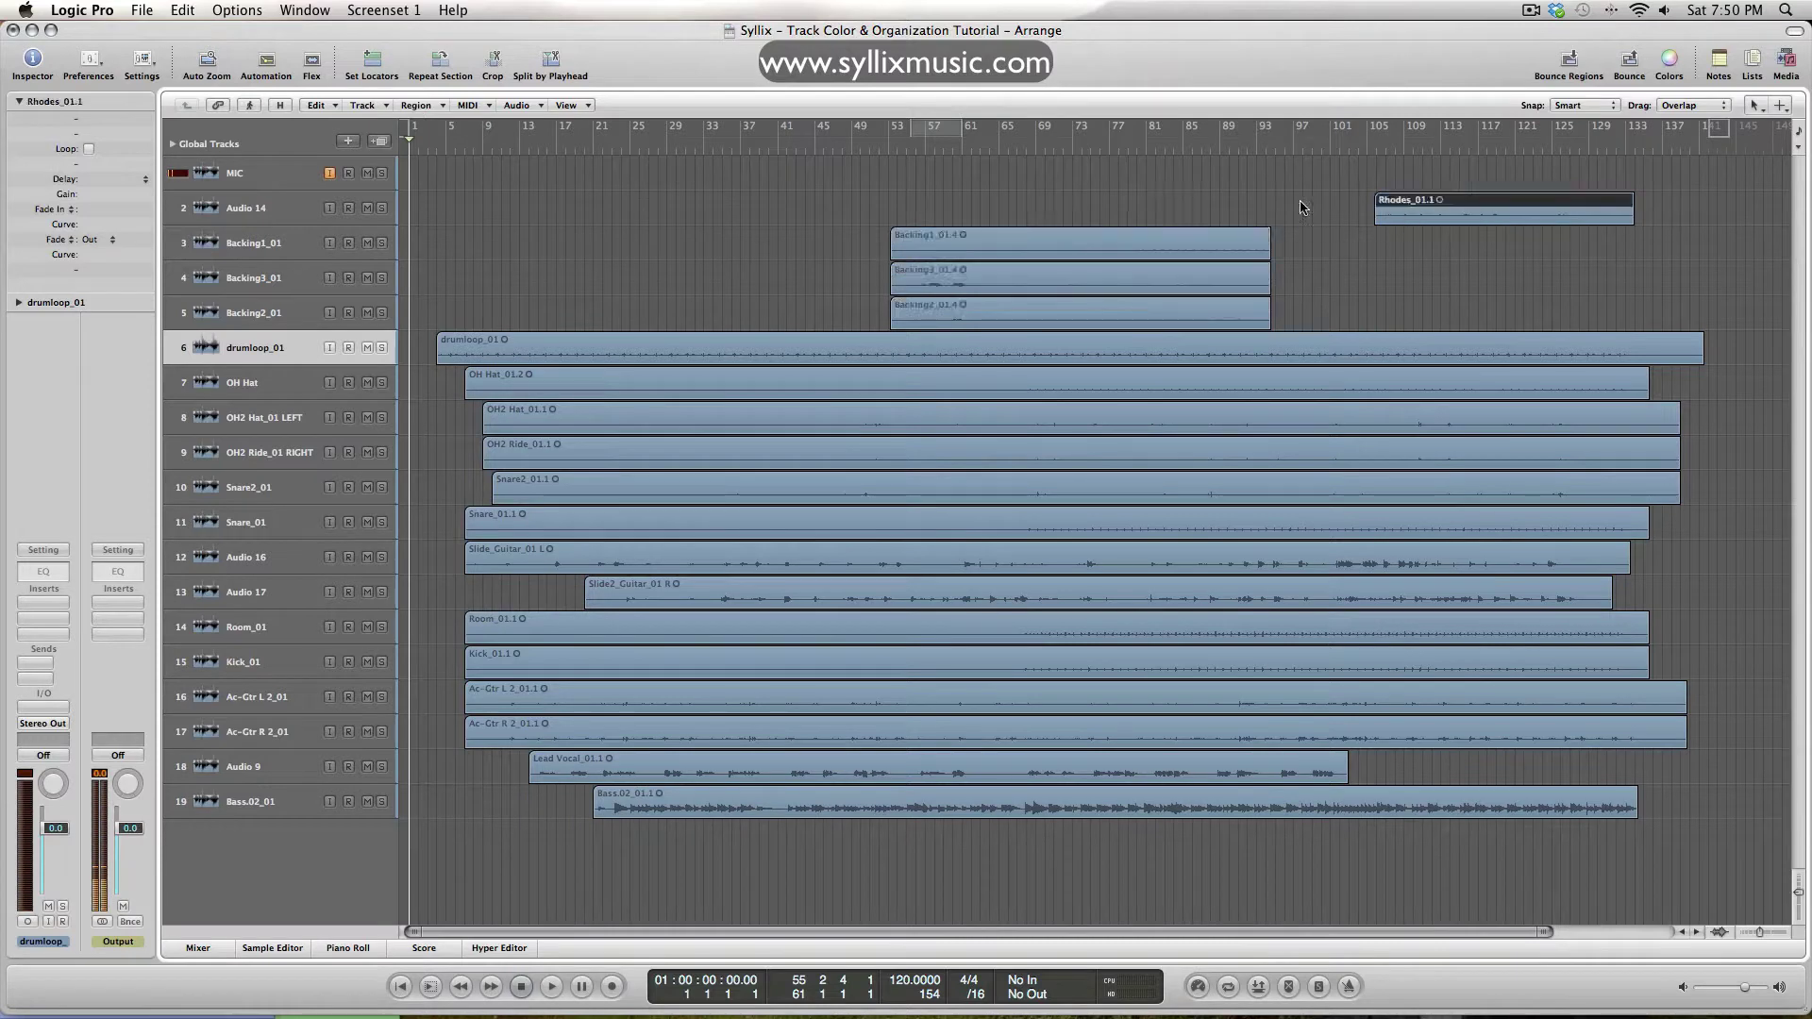
pyautogui.scroll(5, 753, 272)
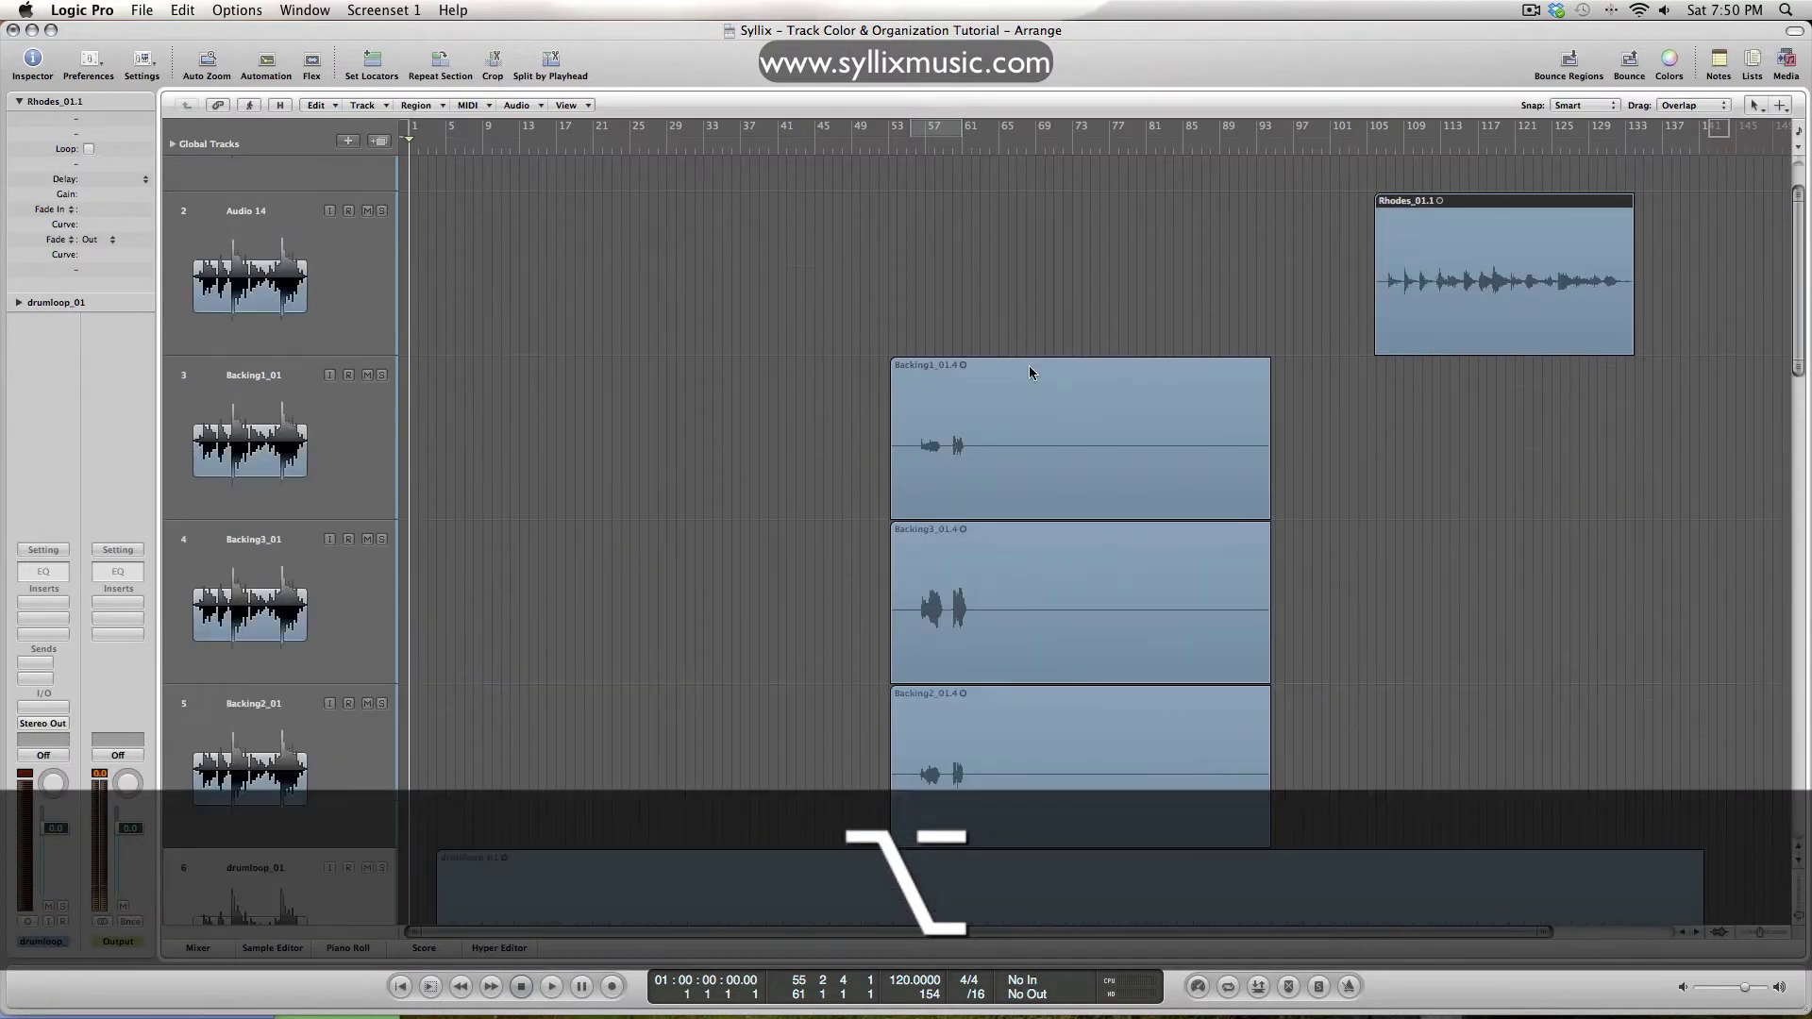
pyautogui.moveTo(1137, 279); pyautogui.dragTo(1214, 748)
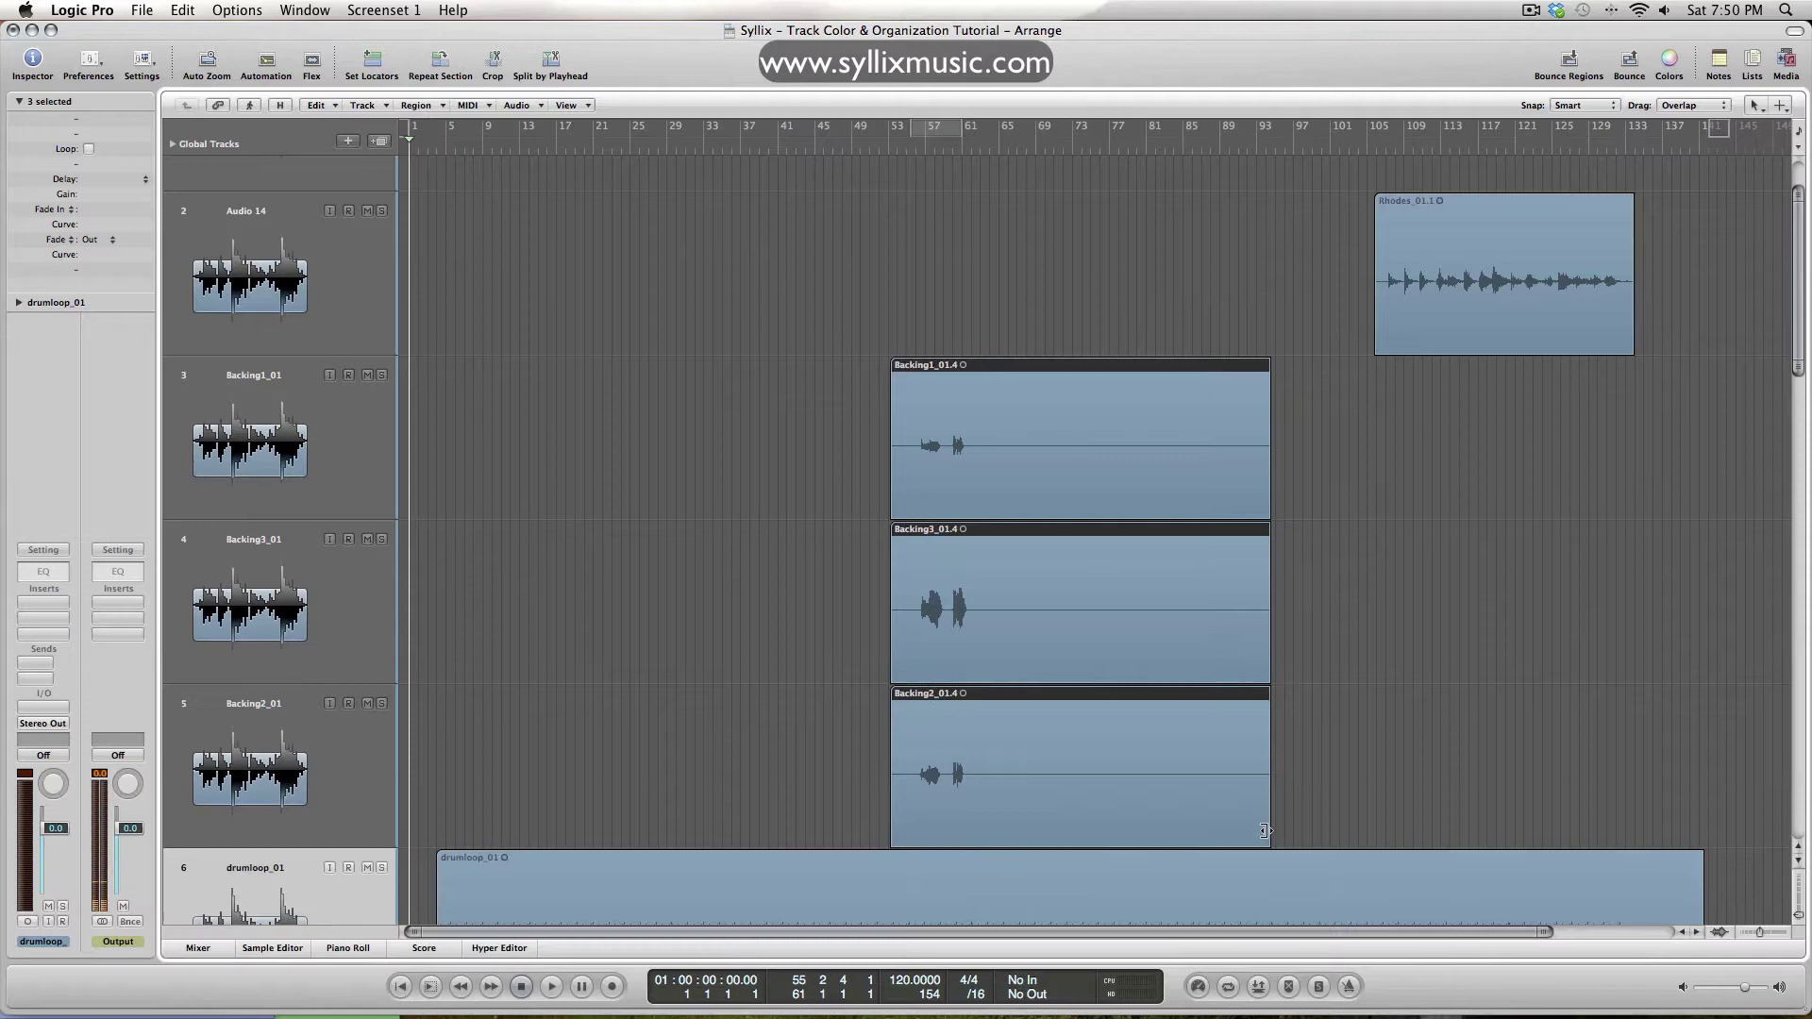
pyautogui.moveTo(1268, 830); pyautogui.dragTo(1003, 829)
# Trim the OH Hat_01.2 and Snare_01.1 regions so the snare starts around bar 66
pyautogui.scroll(-6, 1044, 562)
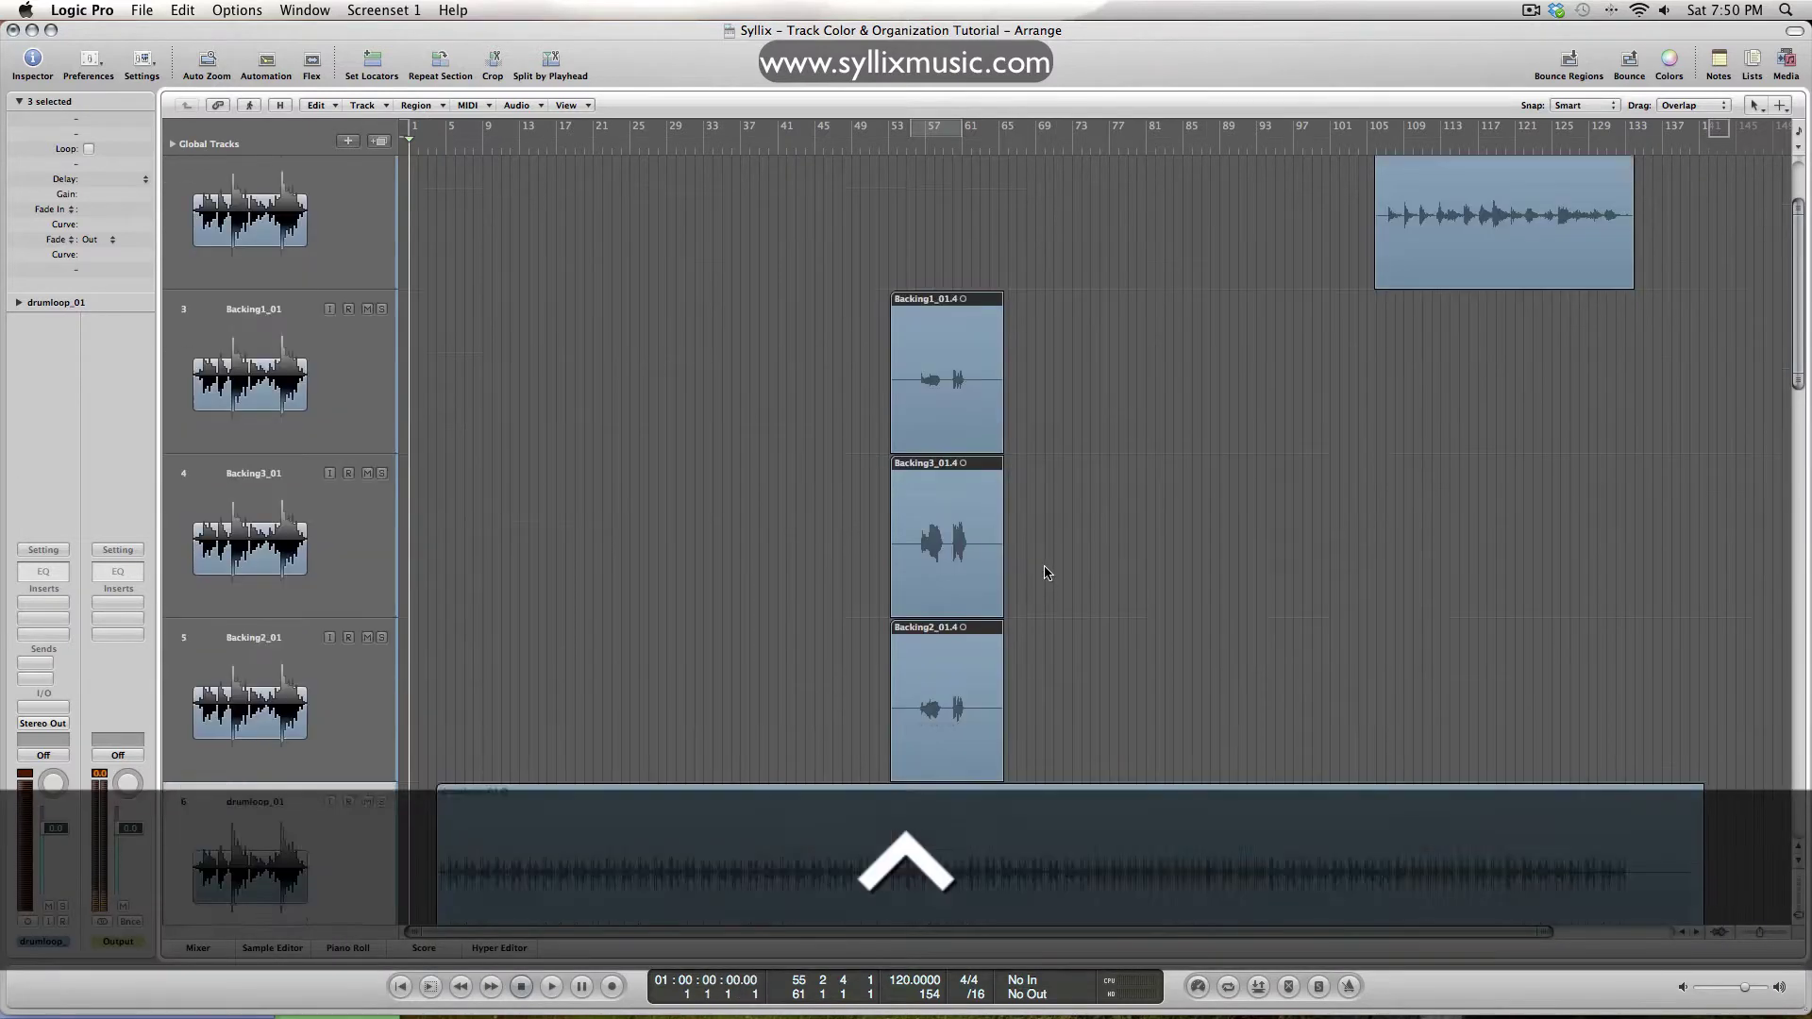
pyautogui.scroll(-2, 1023, 563)
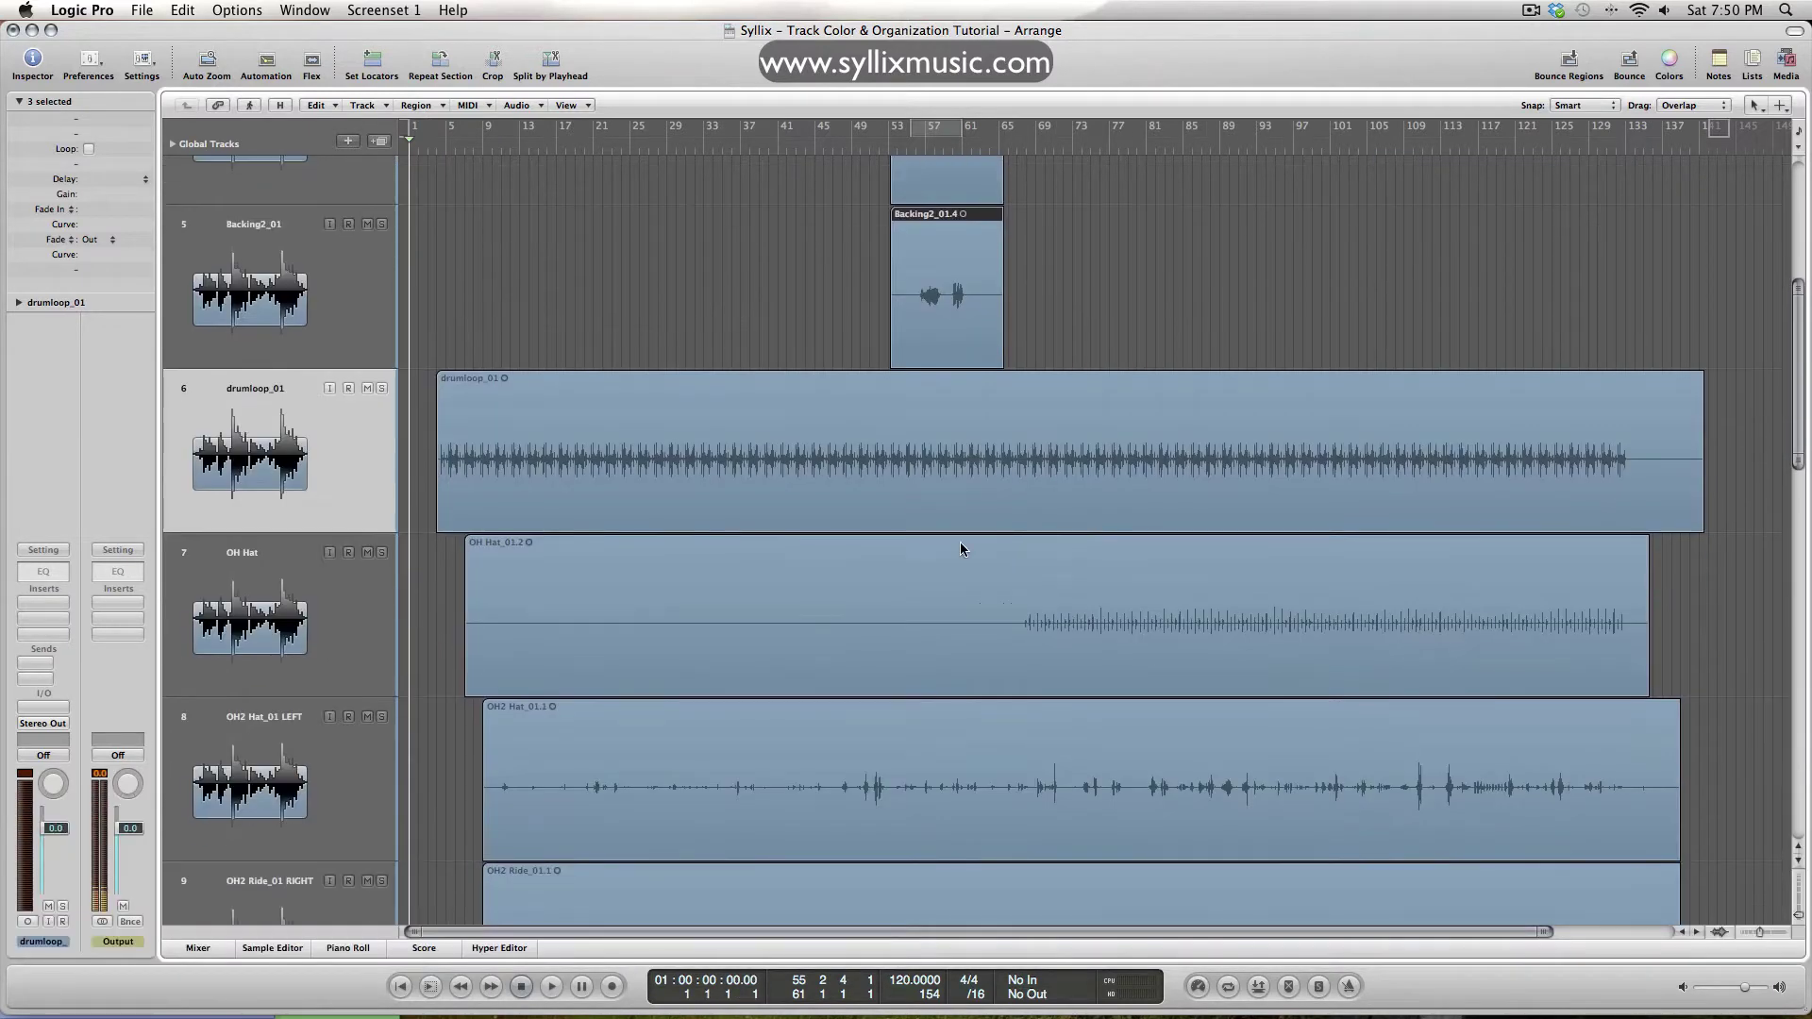
pyautogui.click(555, 627)
pyautogui.moveTo(470, 680); pyautogui.dragTo(1006, 694)
pyautogui.scroll(-5, 885, 597)
pyautogui.scroll(-1, 885, 597)
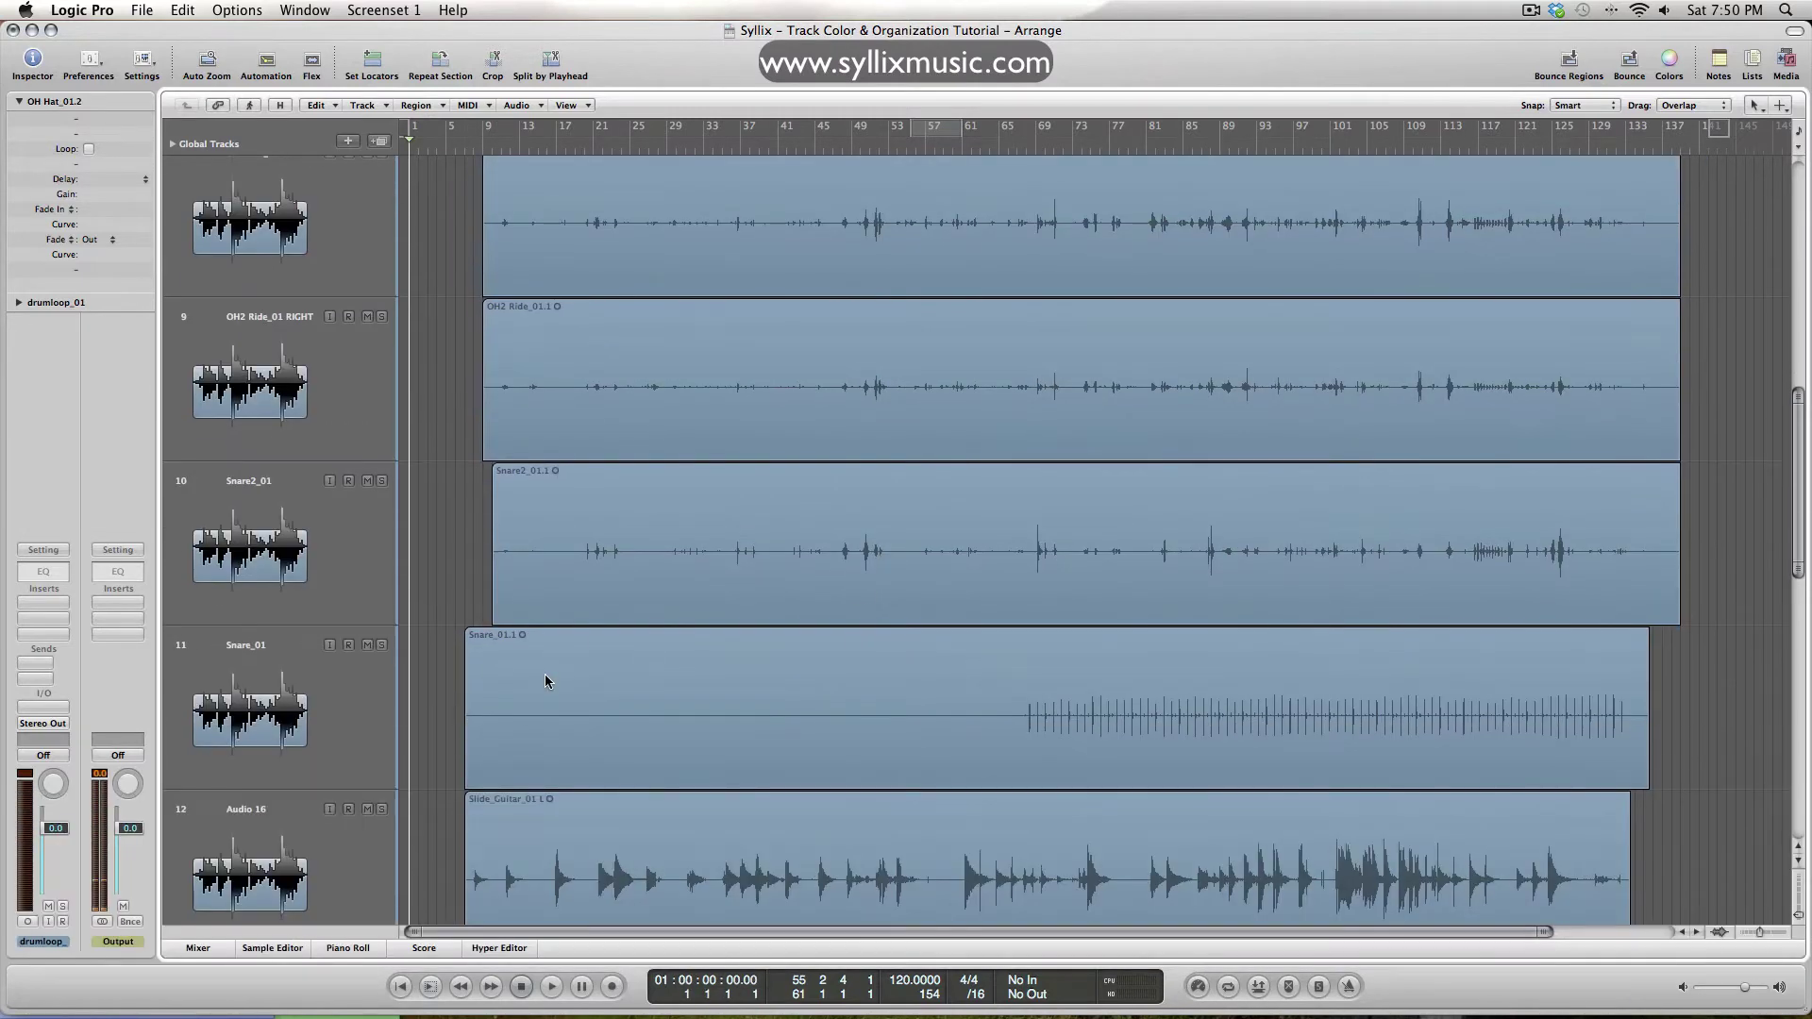
pyautogui.click(545, 682)
pyautogui.moveTo(470, 787); pyautogui.dragTo(1013, 778)
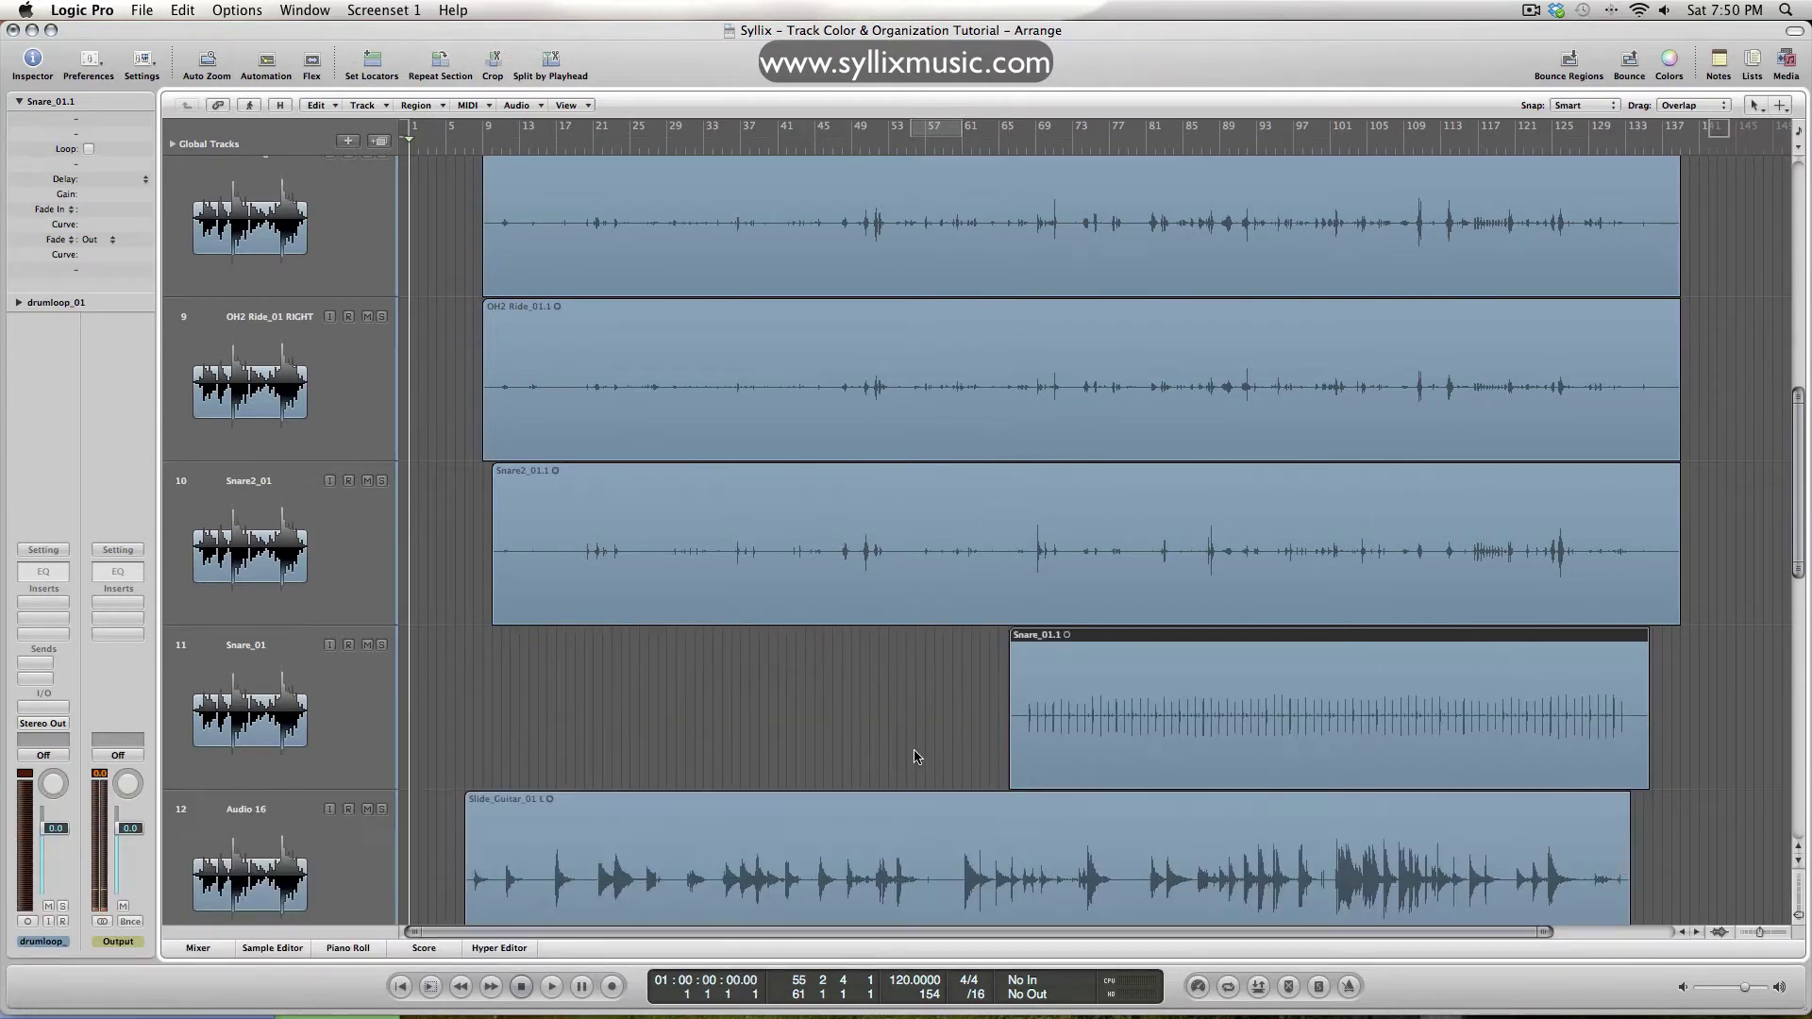
# Trim the Room_01.1 and Kick_01.1 regions together so they start later
pyautogui.scroll(-3, 895, 745)
pyautogui.scroll(-3, 863, 741)
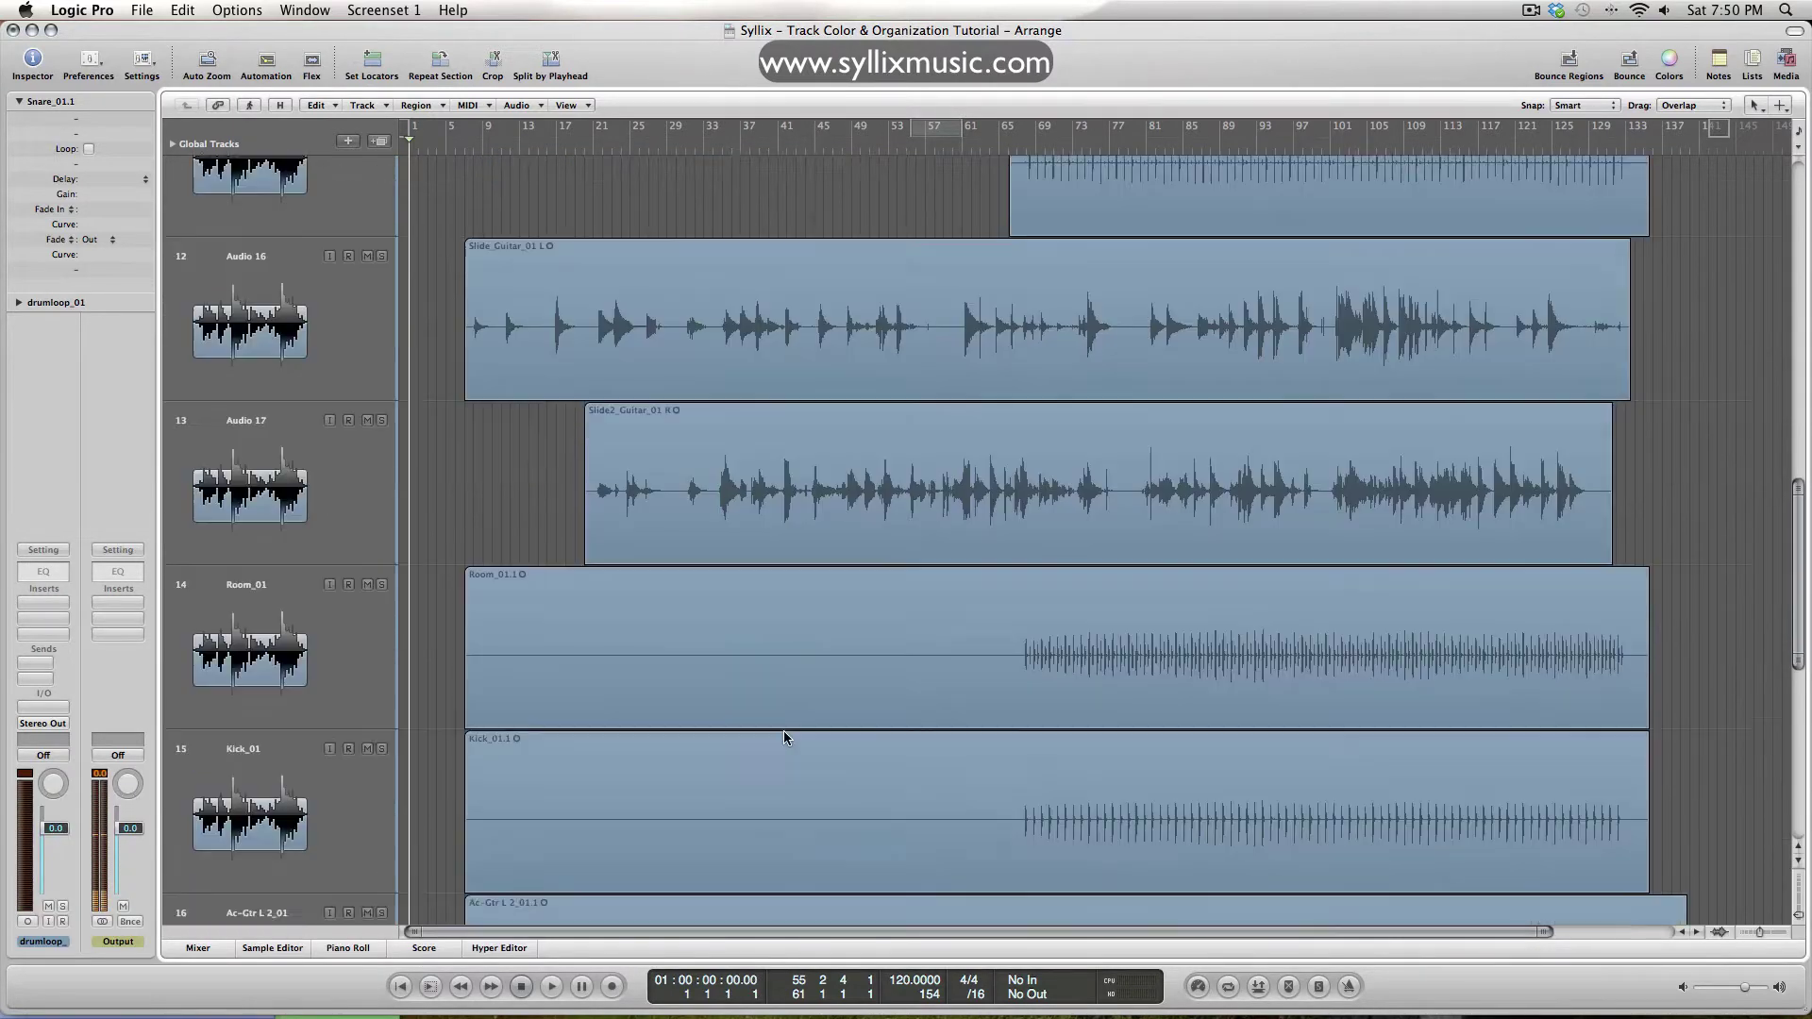
pyautogui.moveTo(438, 490); pyautogui.dragTo(538, 651)
pyautogui.moveTo(471, 743); pyautogui.dragTo(1013, 743)
pyautogui.scroll(-8, 963, 703)
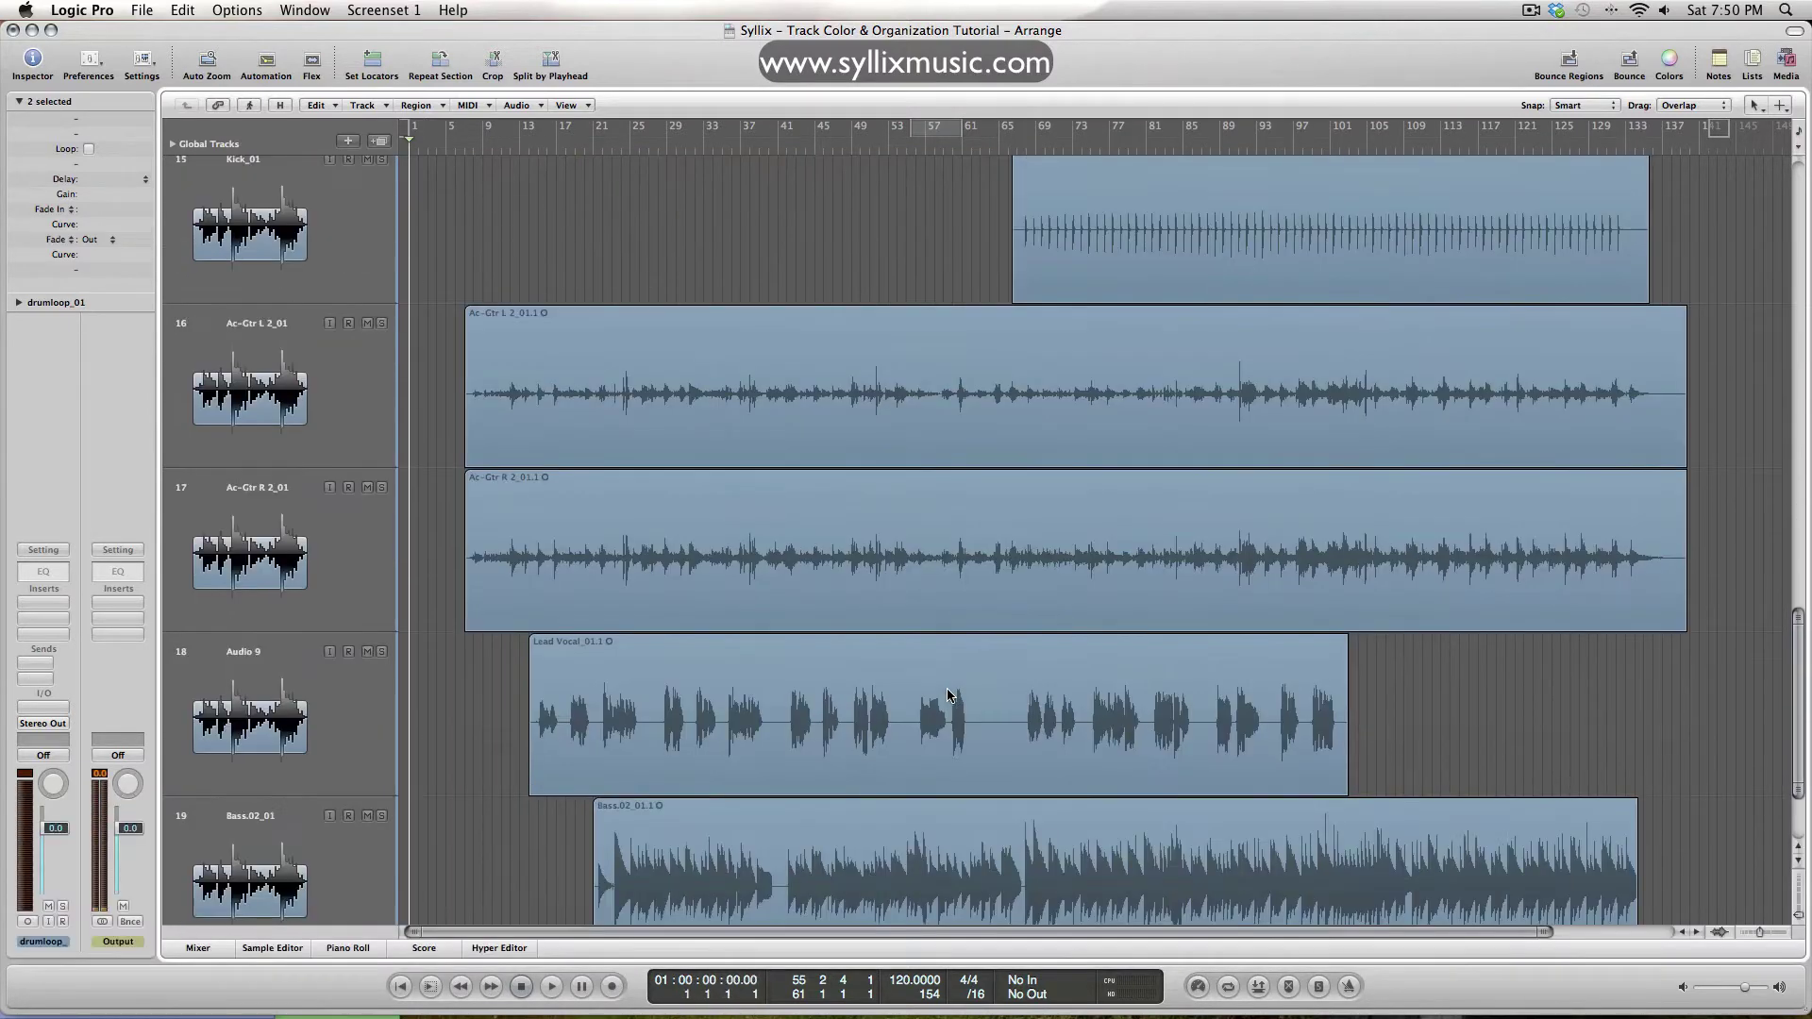
pyautogui.scroll(2, 949, 696)
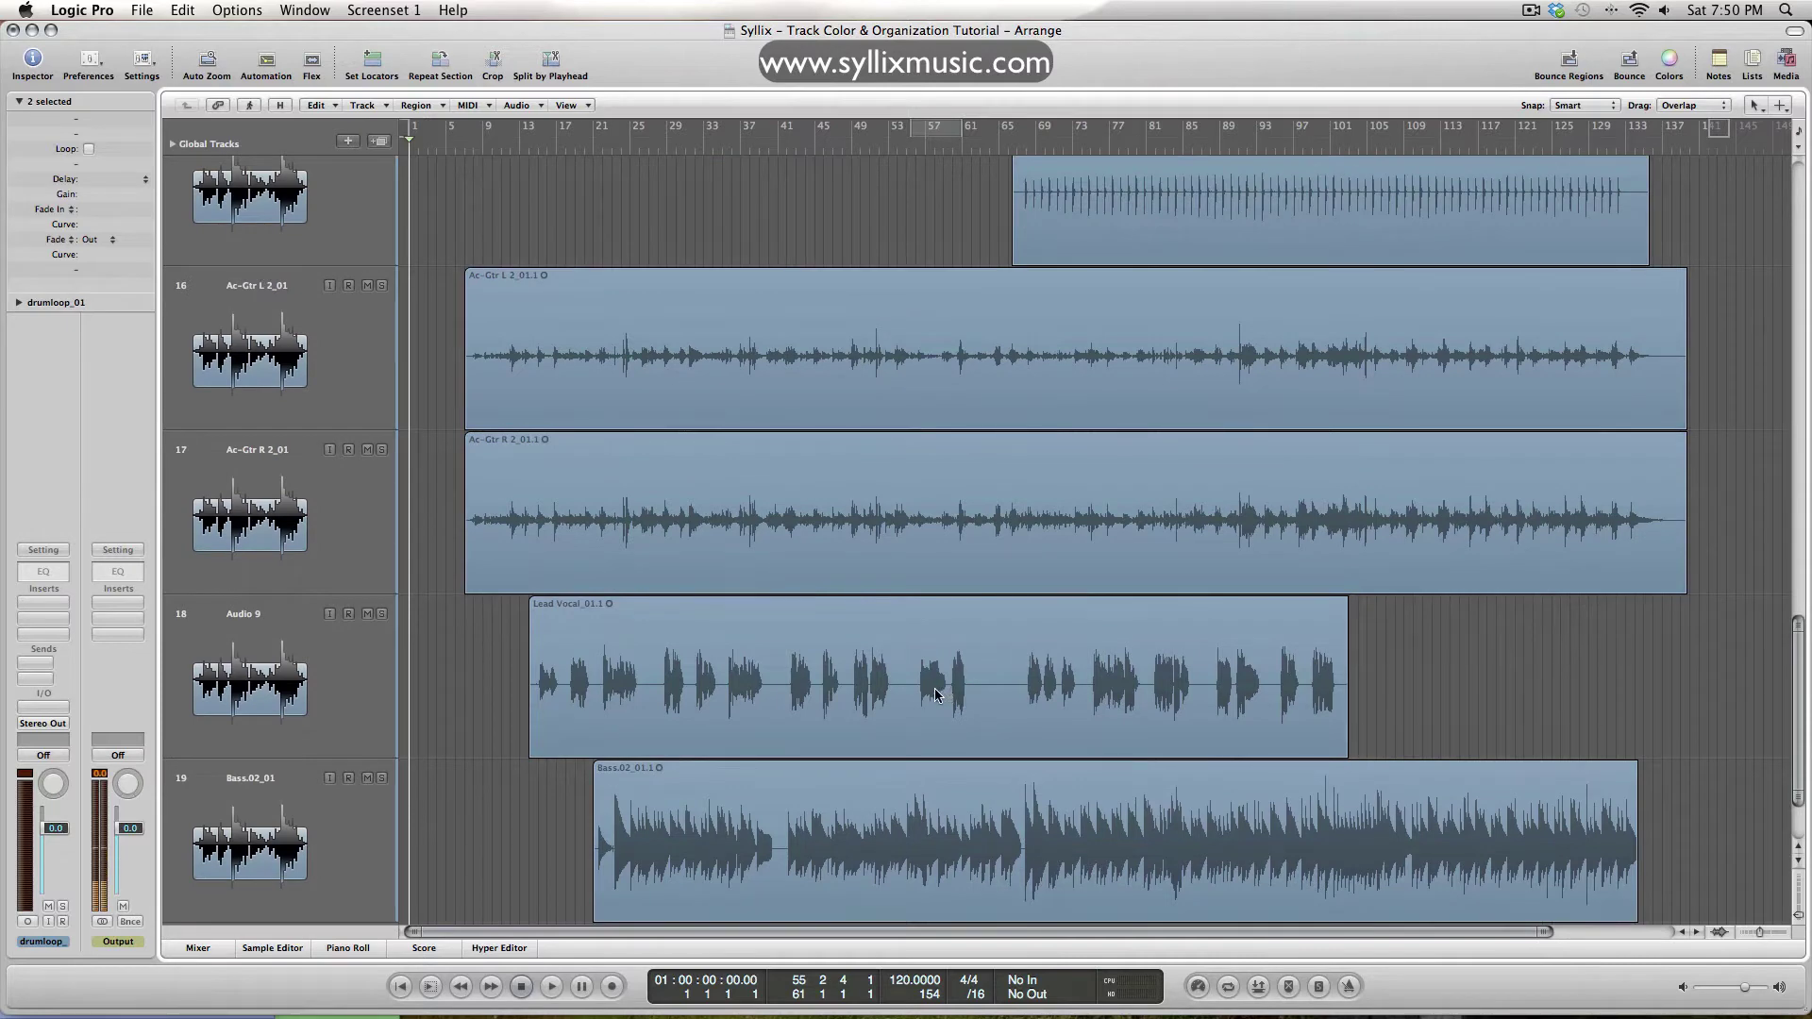
pyautogui.scroll(-6, 922, 690)
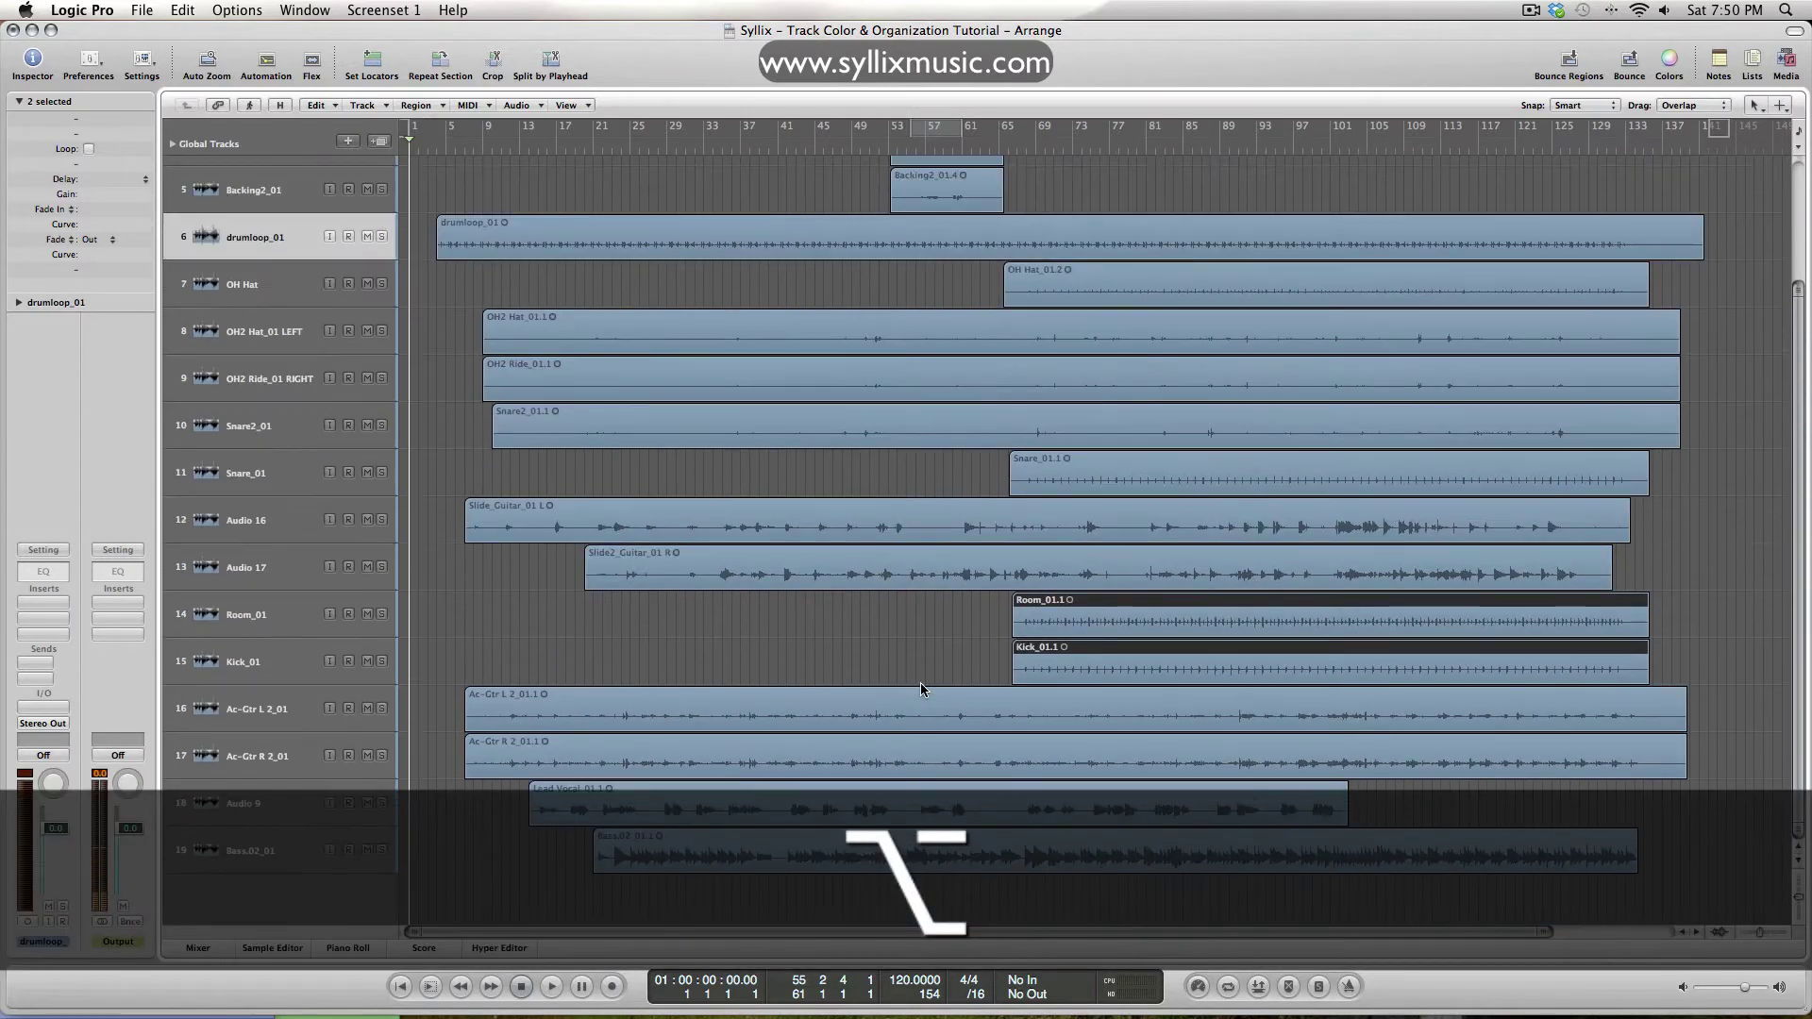
# Rename track 2 from Audio 14 to RHODES
pyautogui.scroll(6, 422, 311)
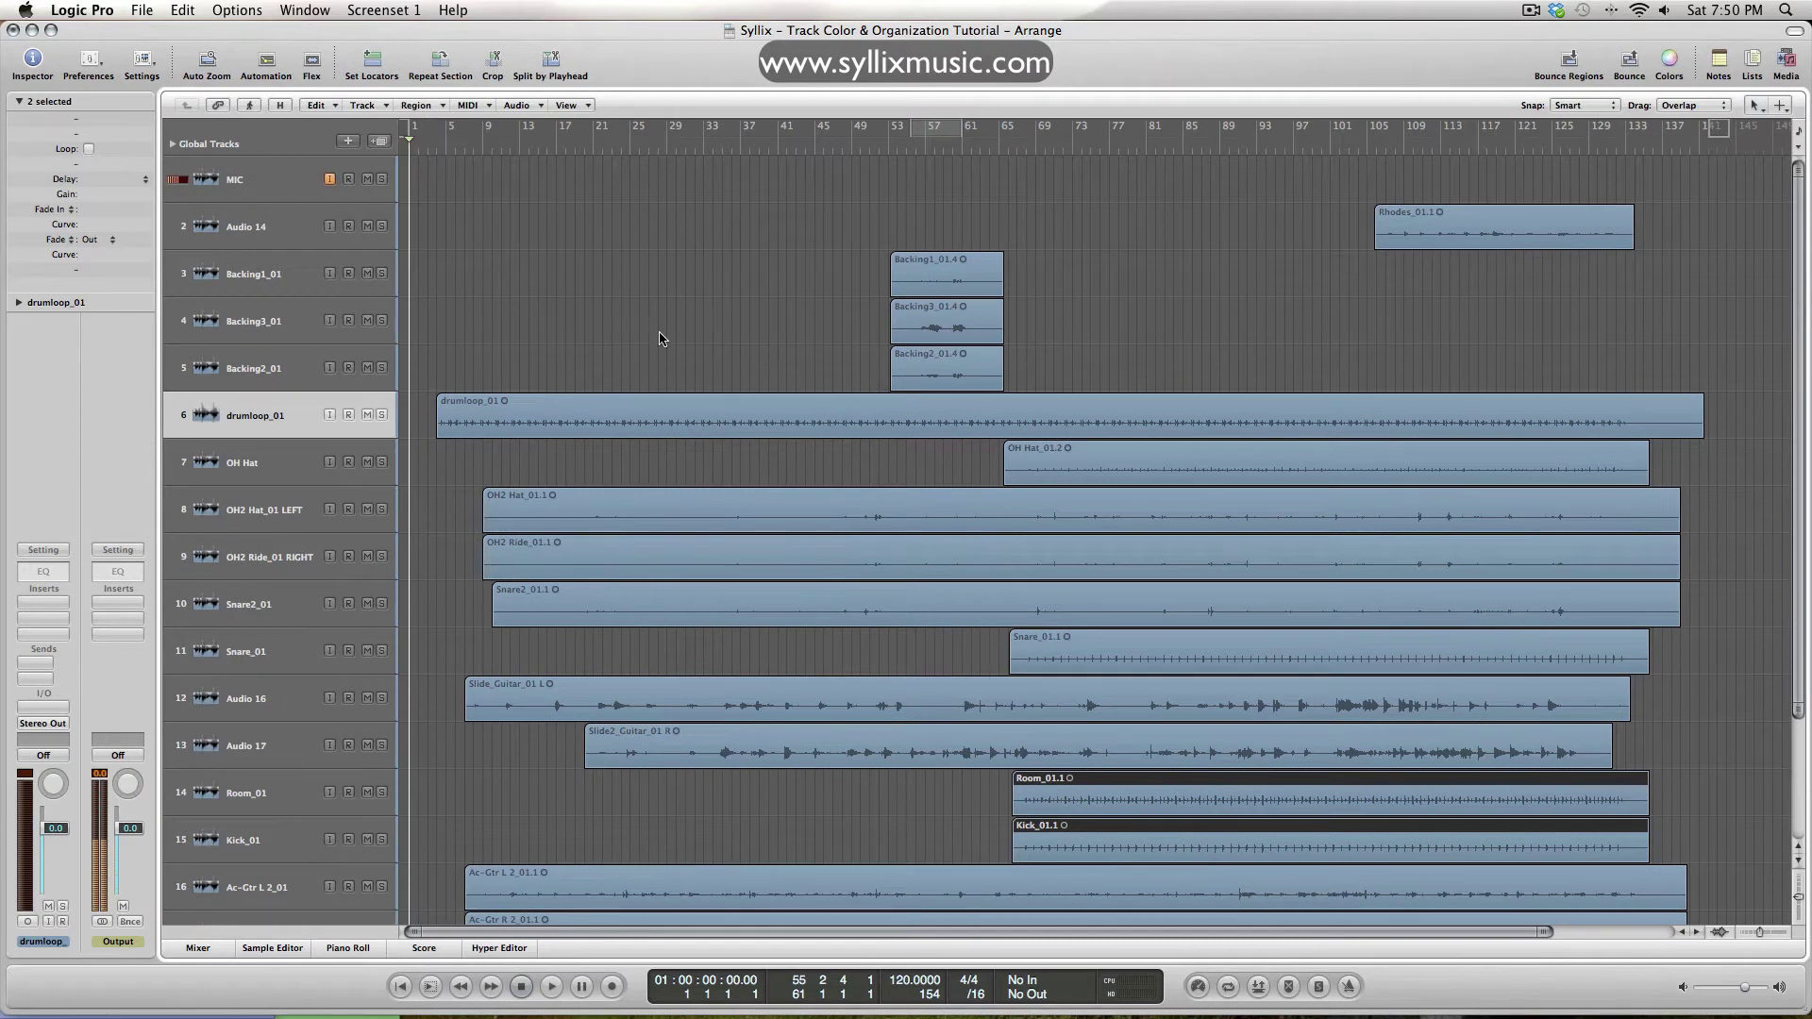
pyautogui.click(1544, 228)
pyautogui.doubleClick(261, 226)
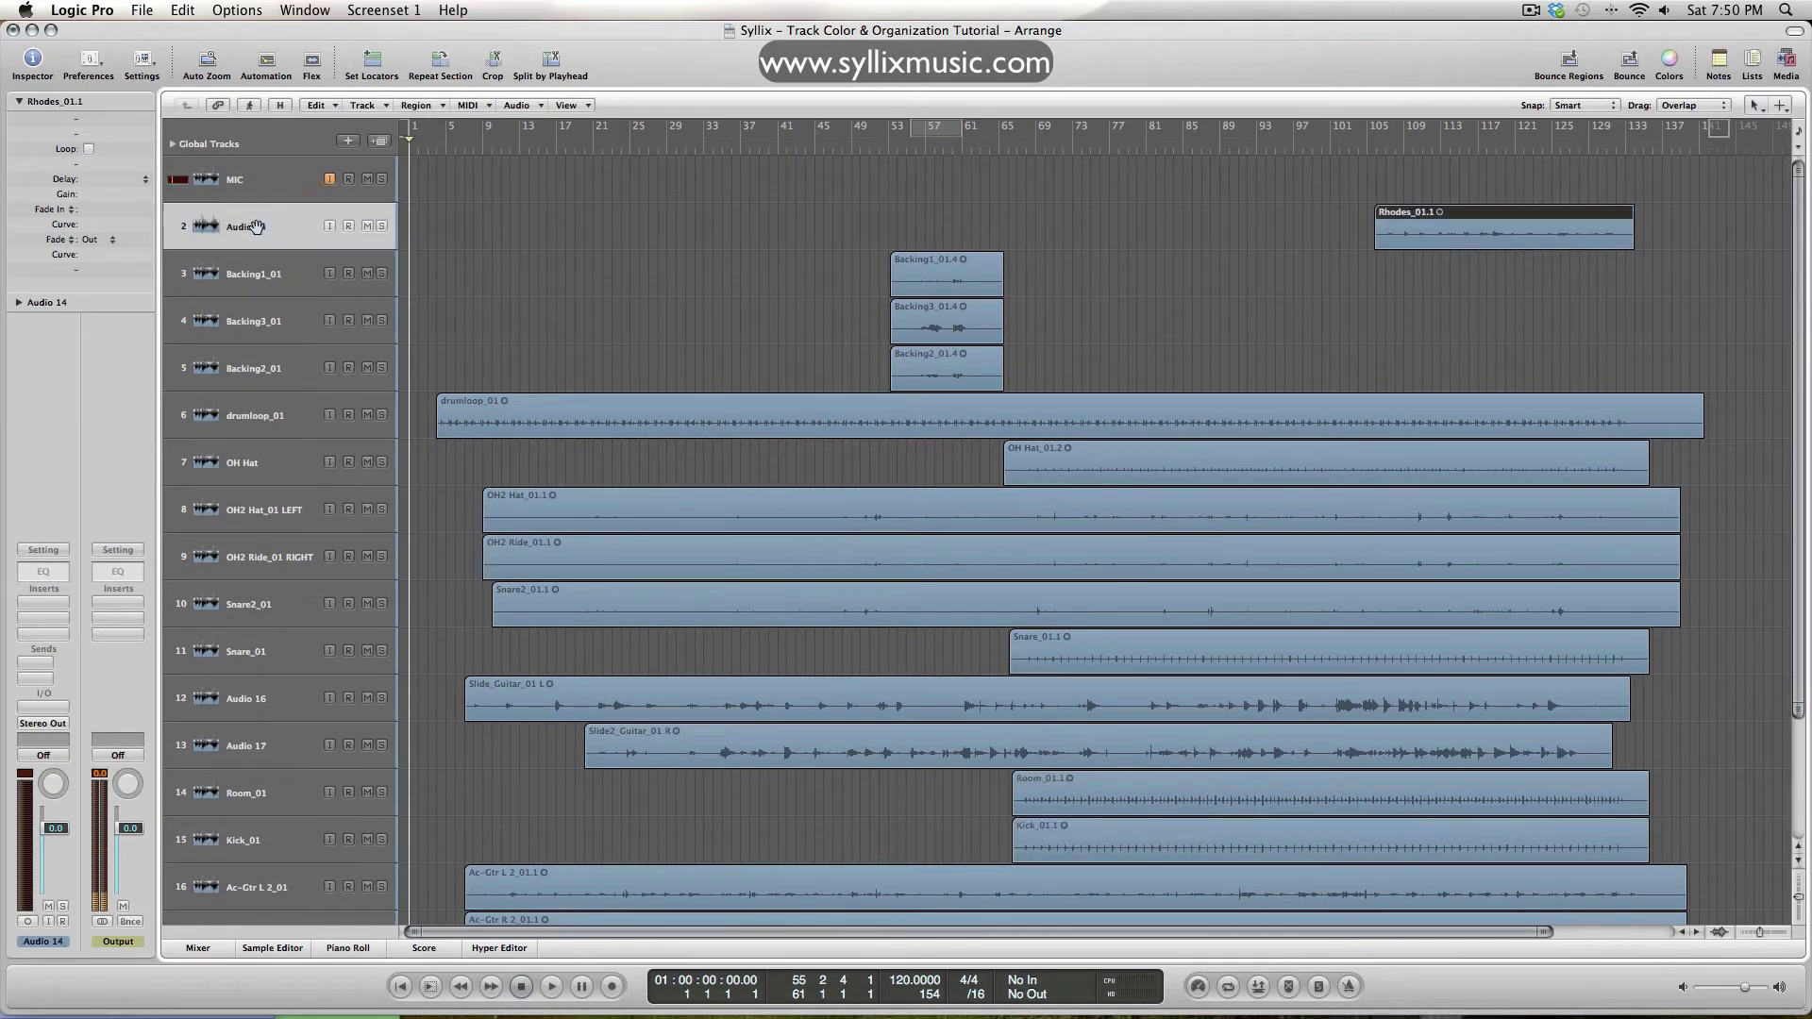
pyautogui.press('capslock')
pyautogui.write('RHODES')
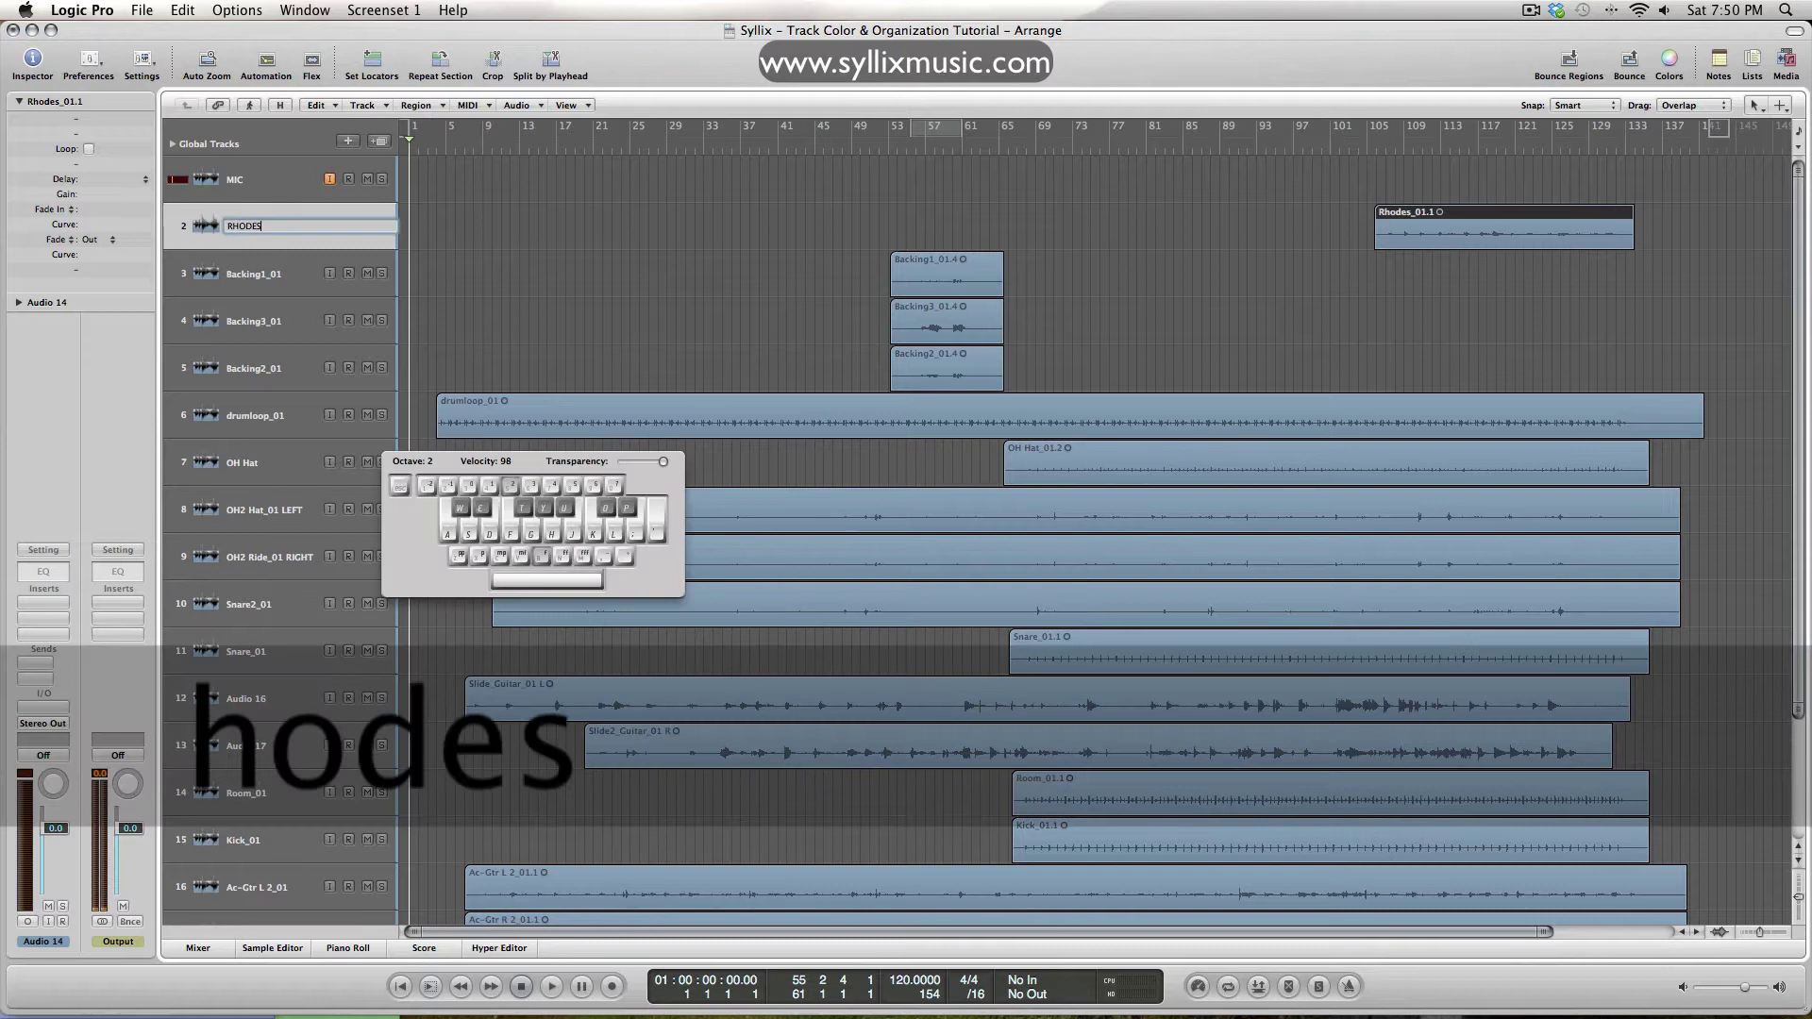
pyautogui.press('Return')
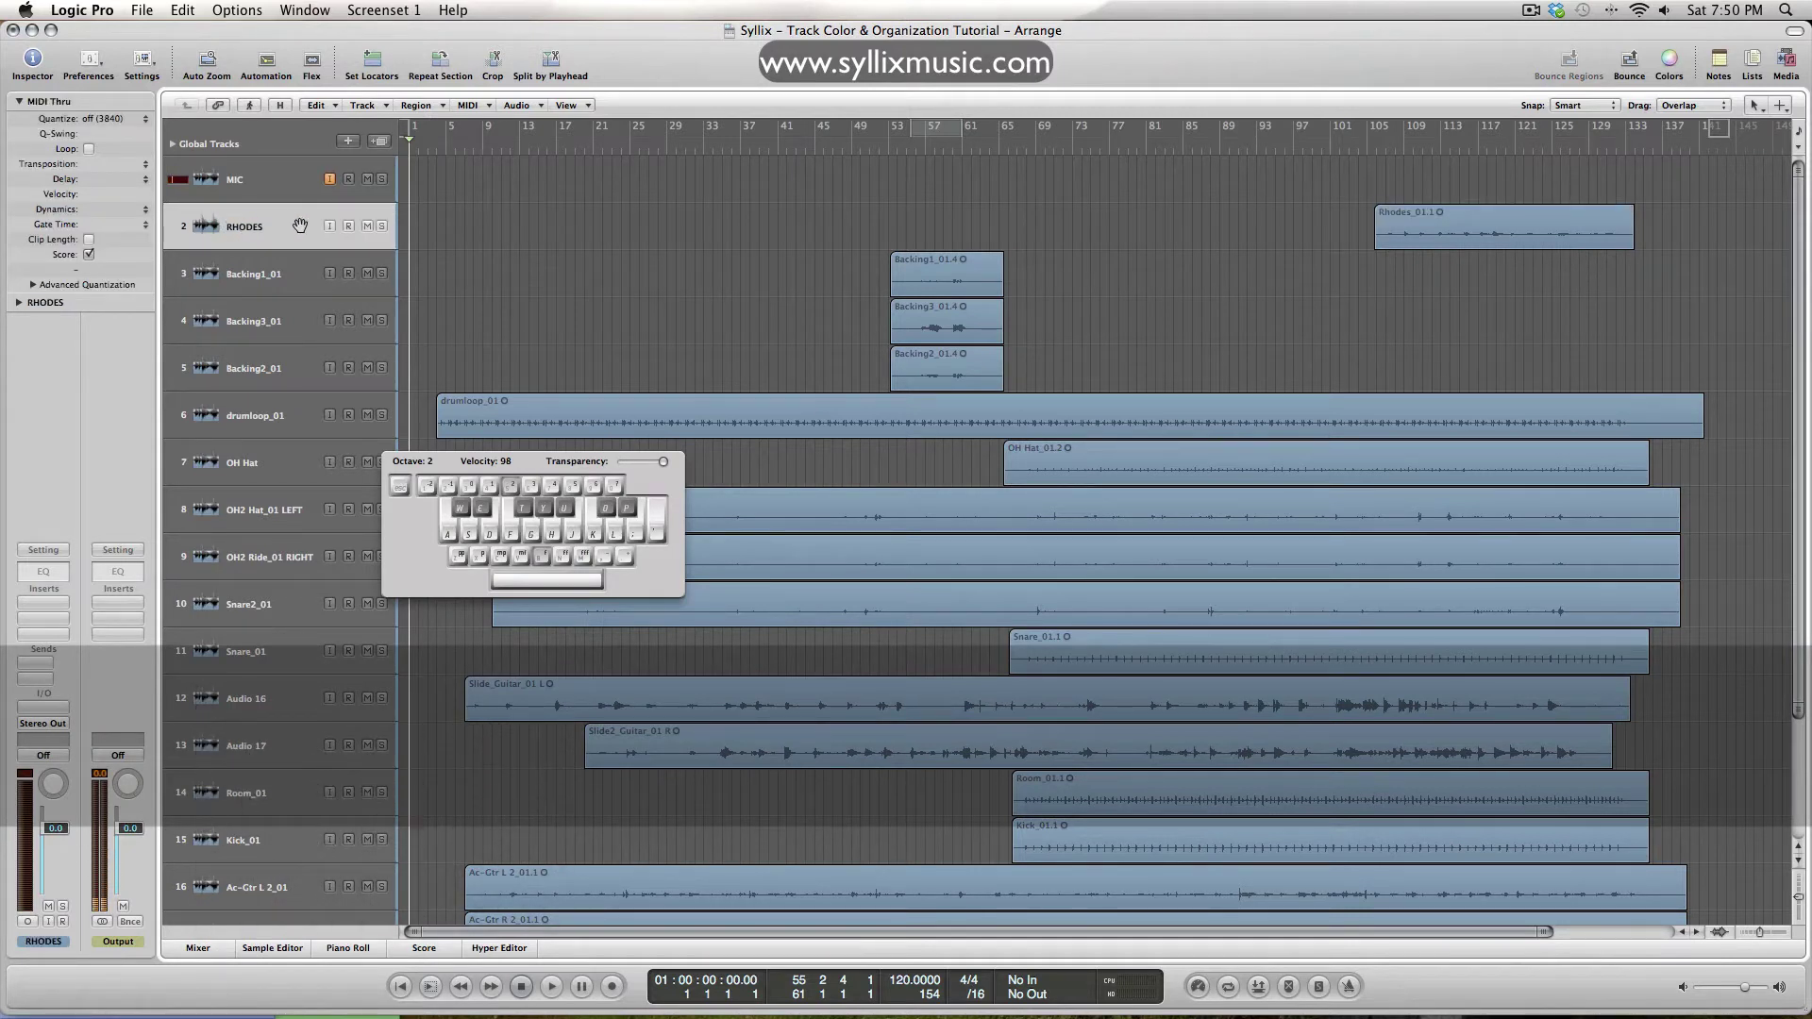
# Name the RHODES track's region after its track with Cmd+Option+N
pyautogui.click(297, 225)
pyautogui.press('capslock')
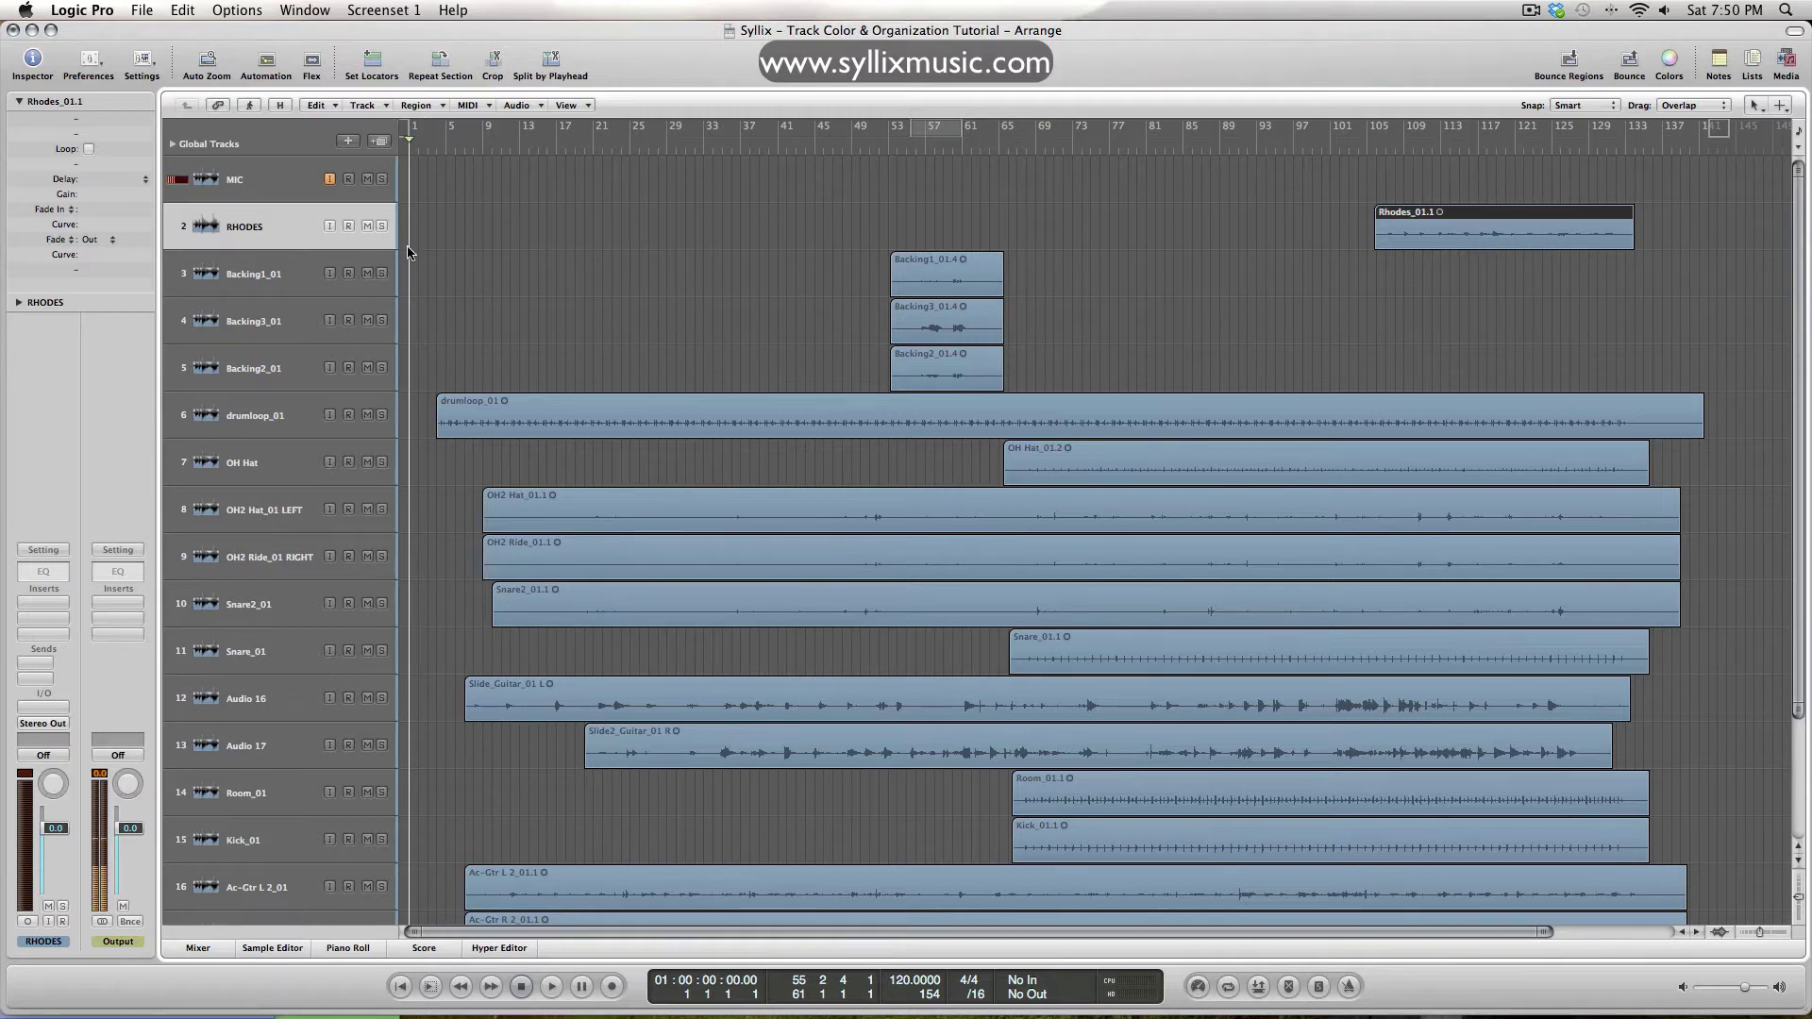
pyautogui.press('super+alt+n')
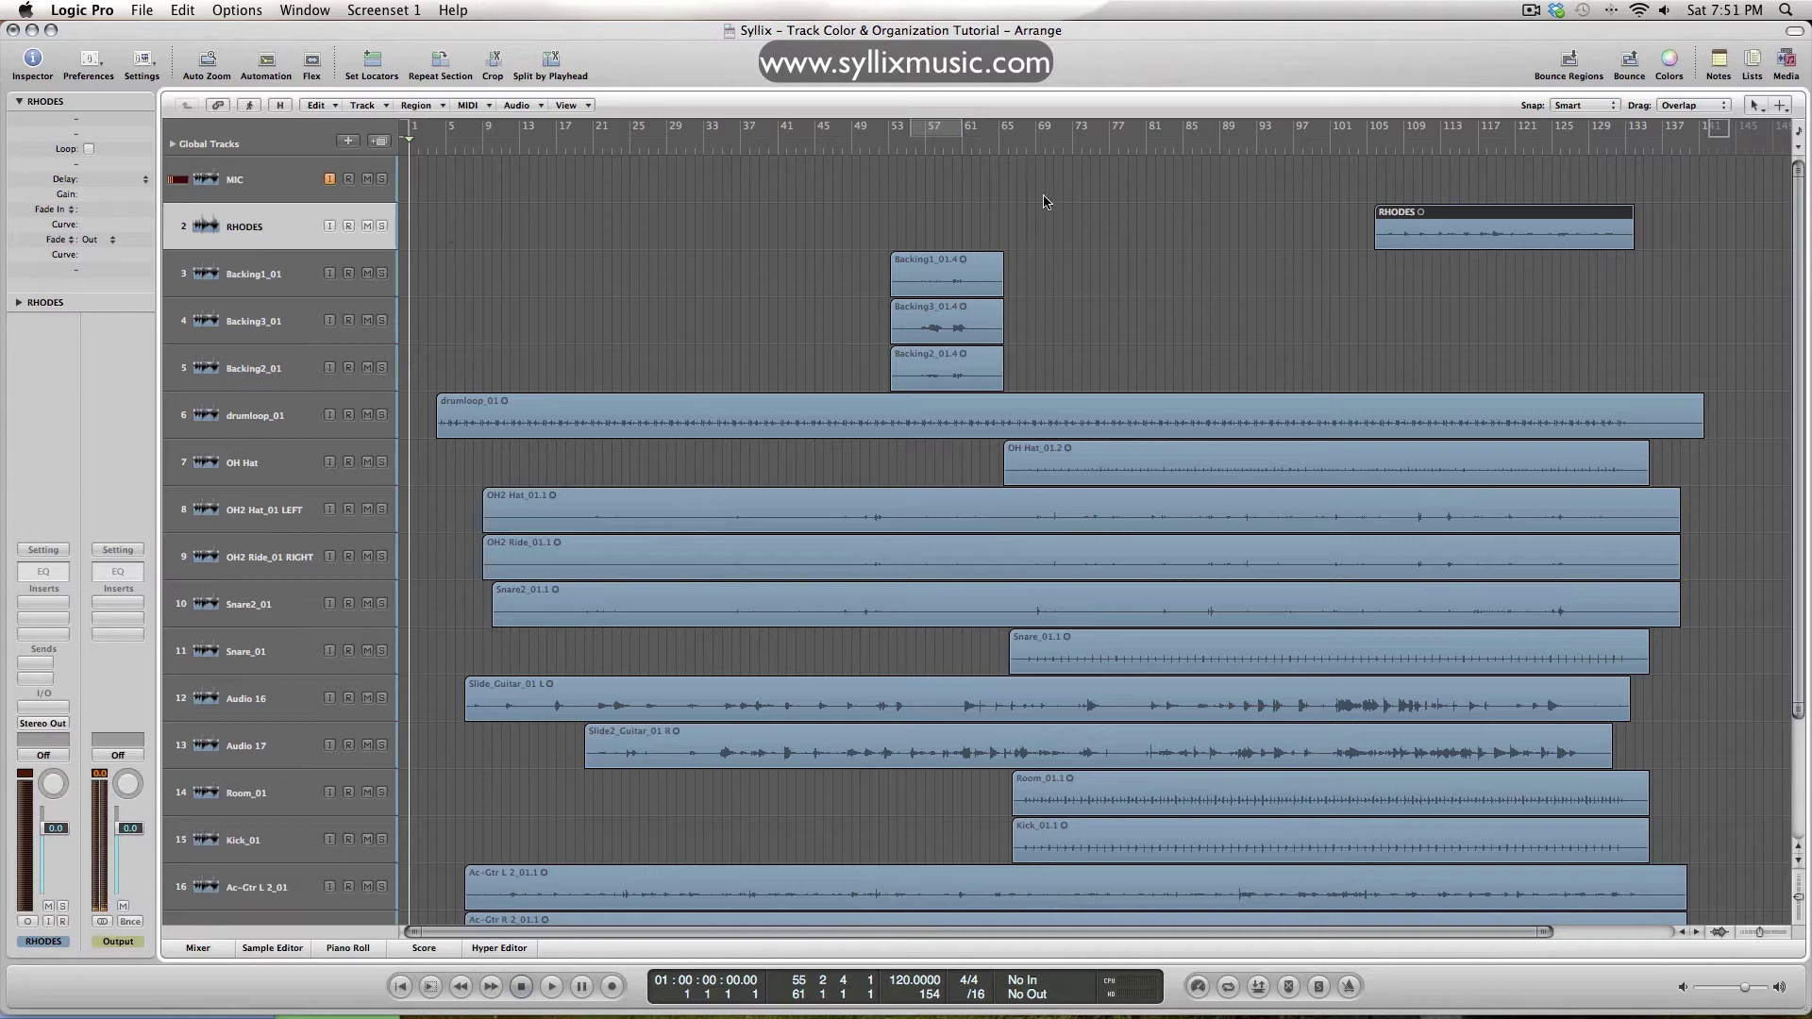
pyautogui.click(728, 242)
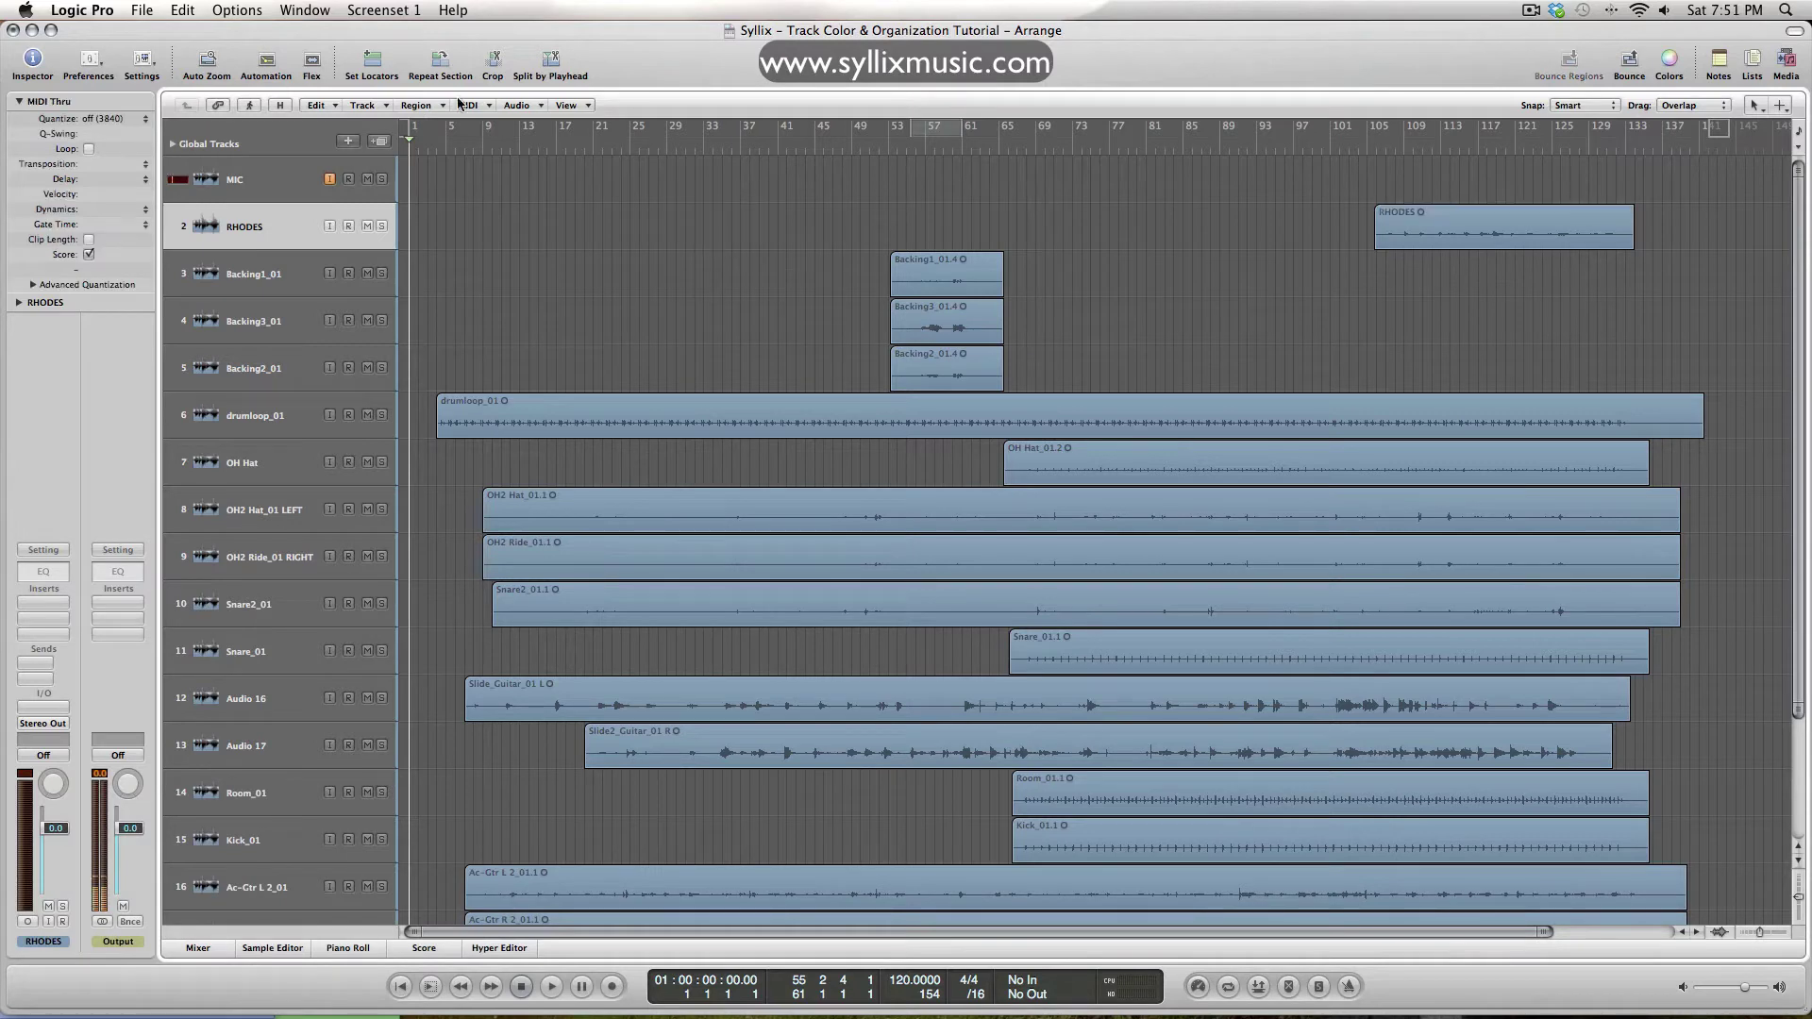
pyautogui.click(89, 63)
pyautogui.click(141, 294)
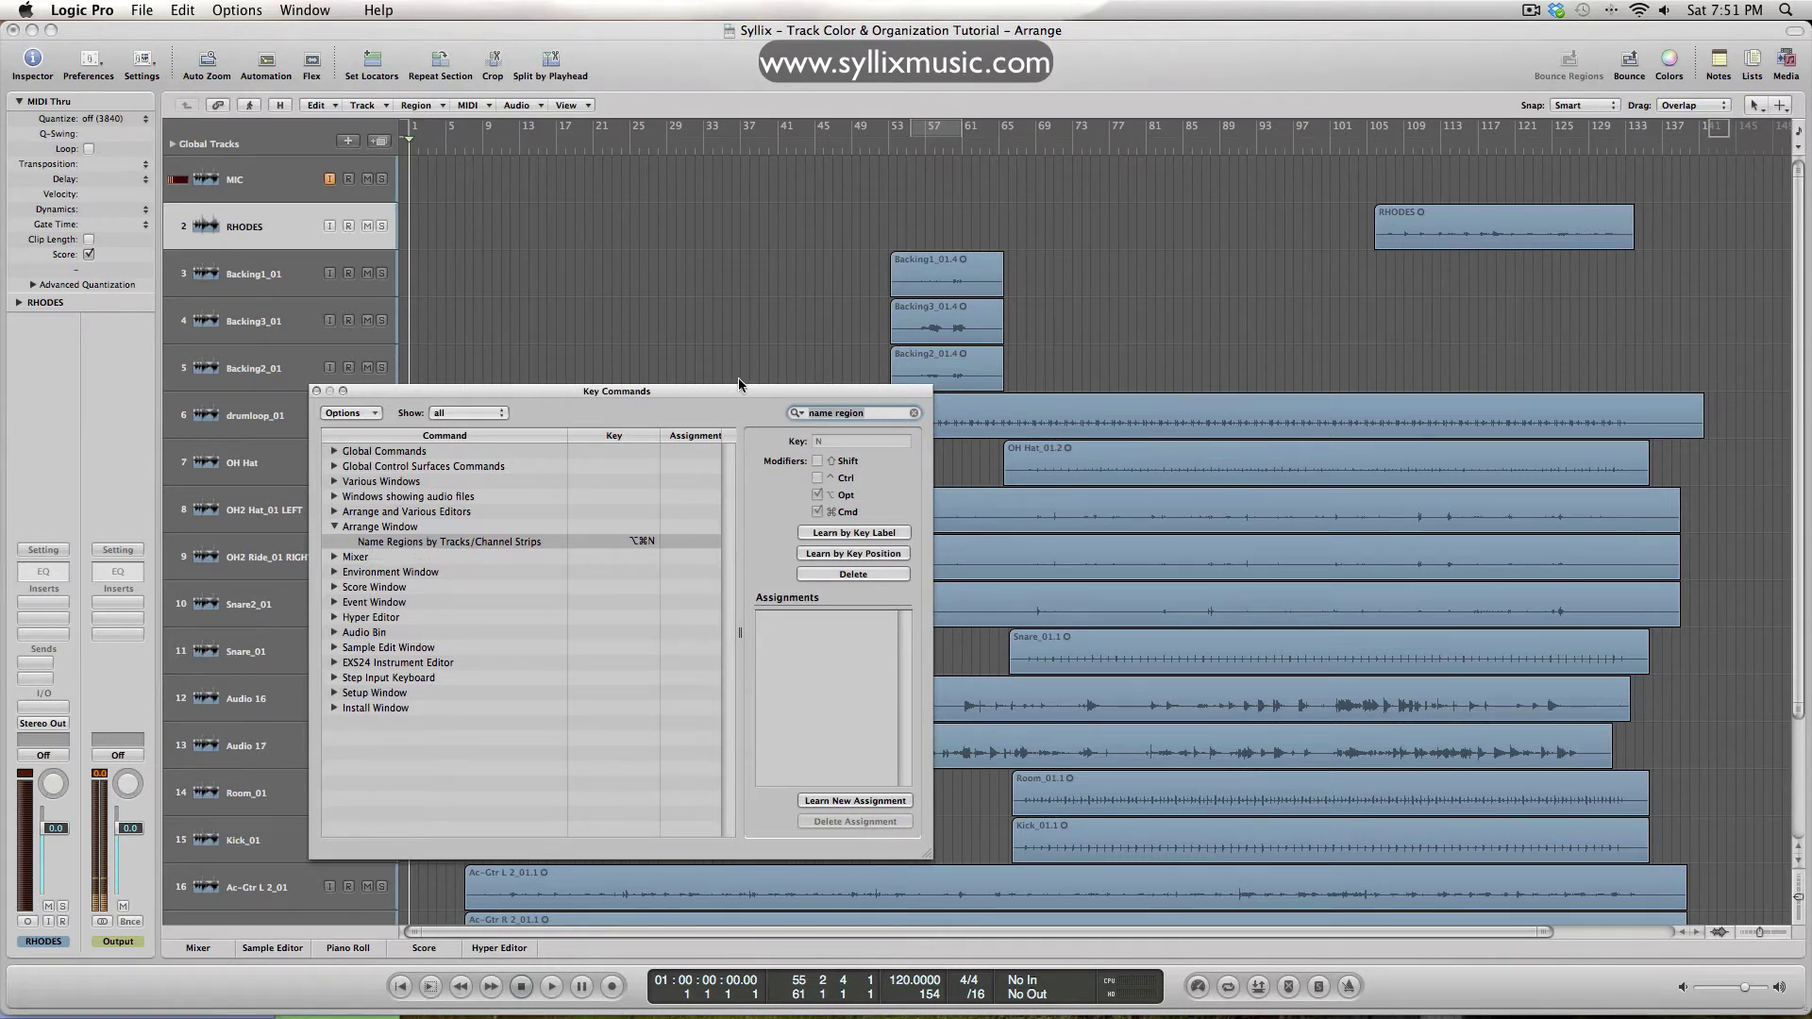
pyautogui.click(317, 391)
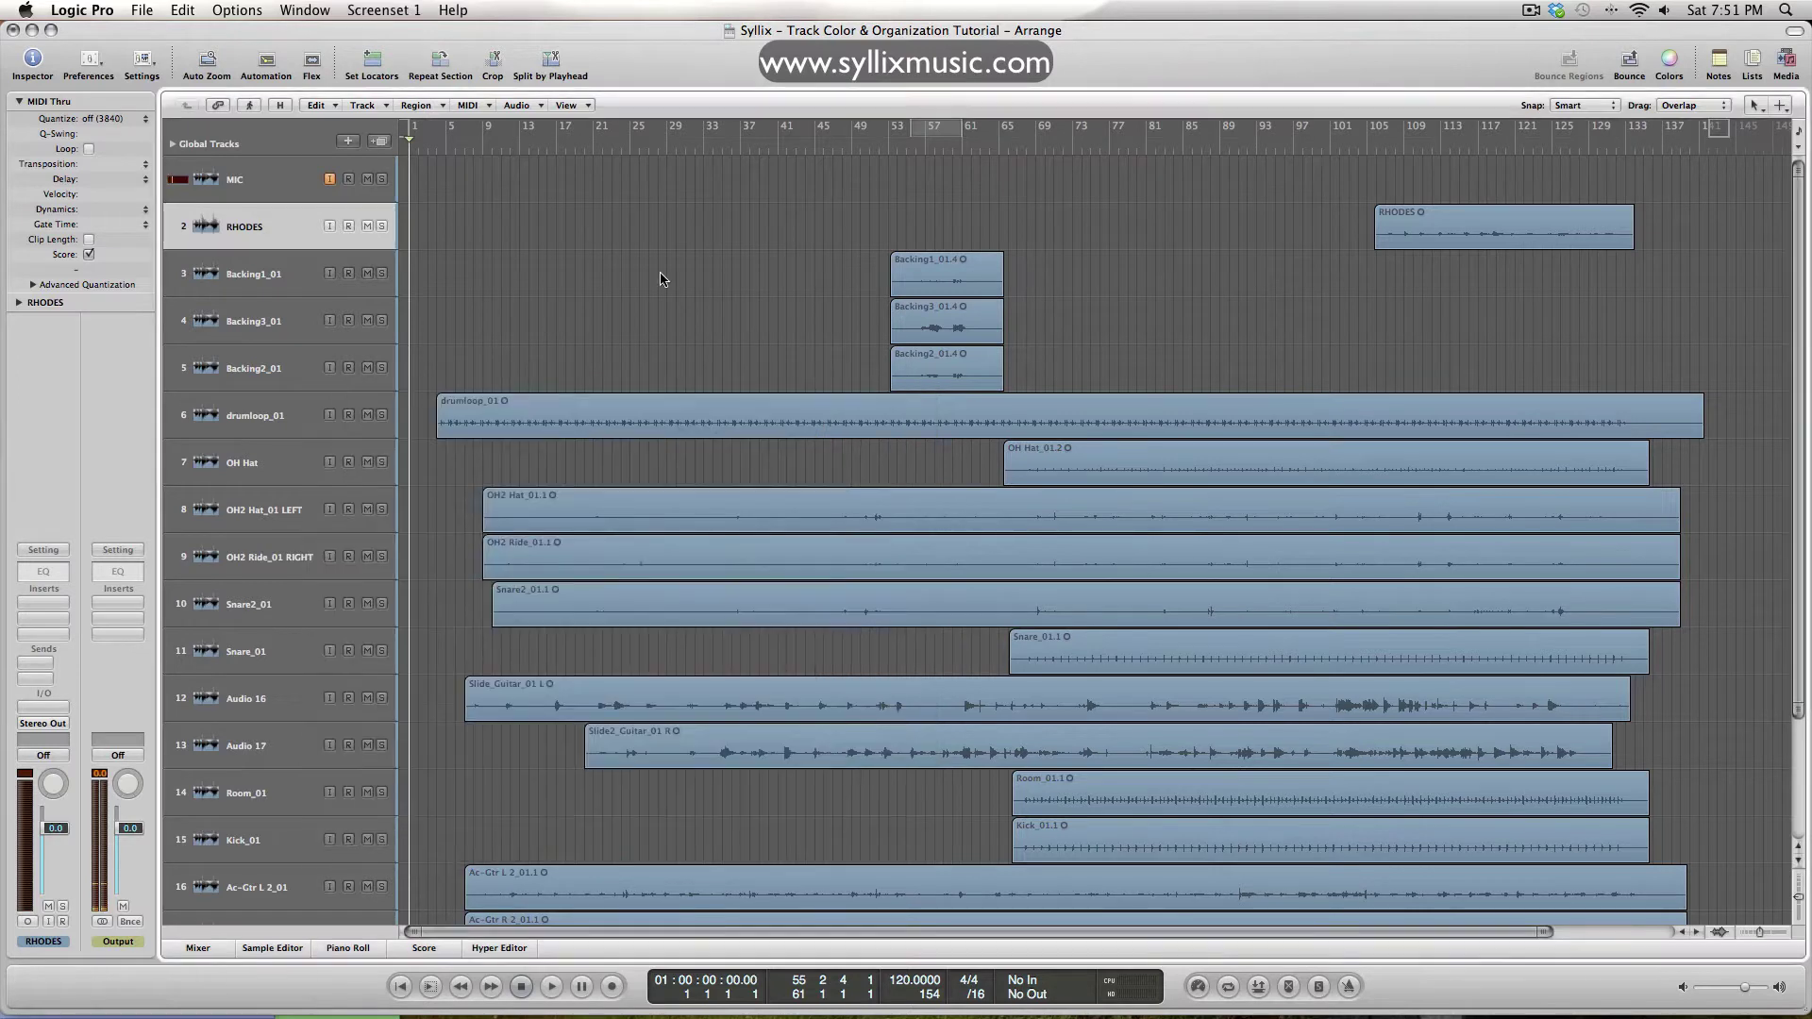
# Rename the three backing tracks to VG VOX 1, BG VOX 2 and BG VOX 3
pyautogui.doubleClick(272, 285)
pyautogui.press('capslock')
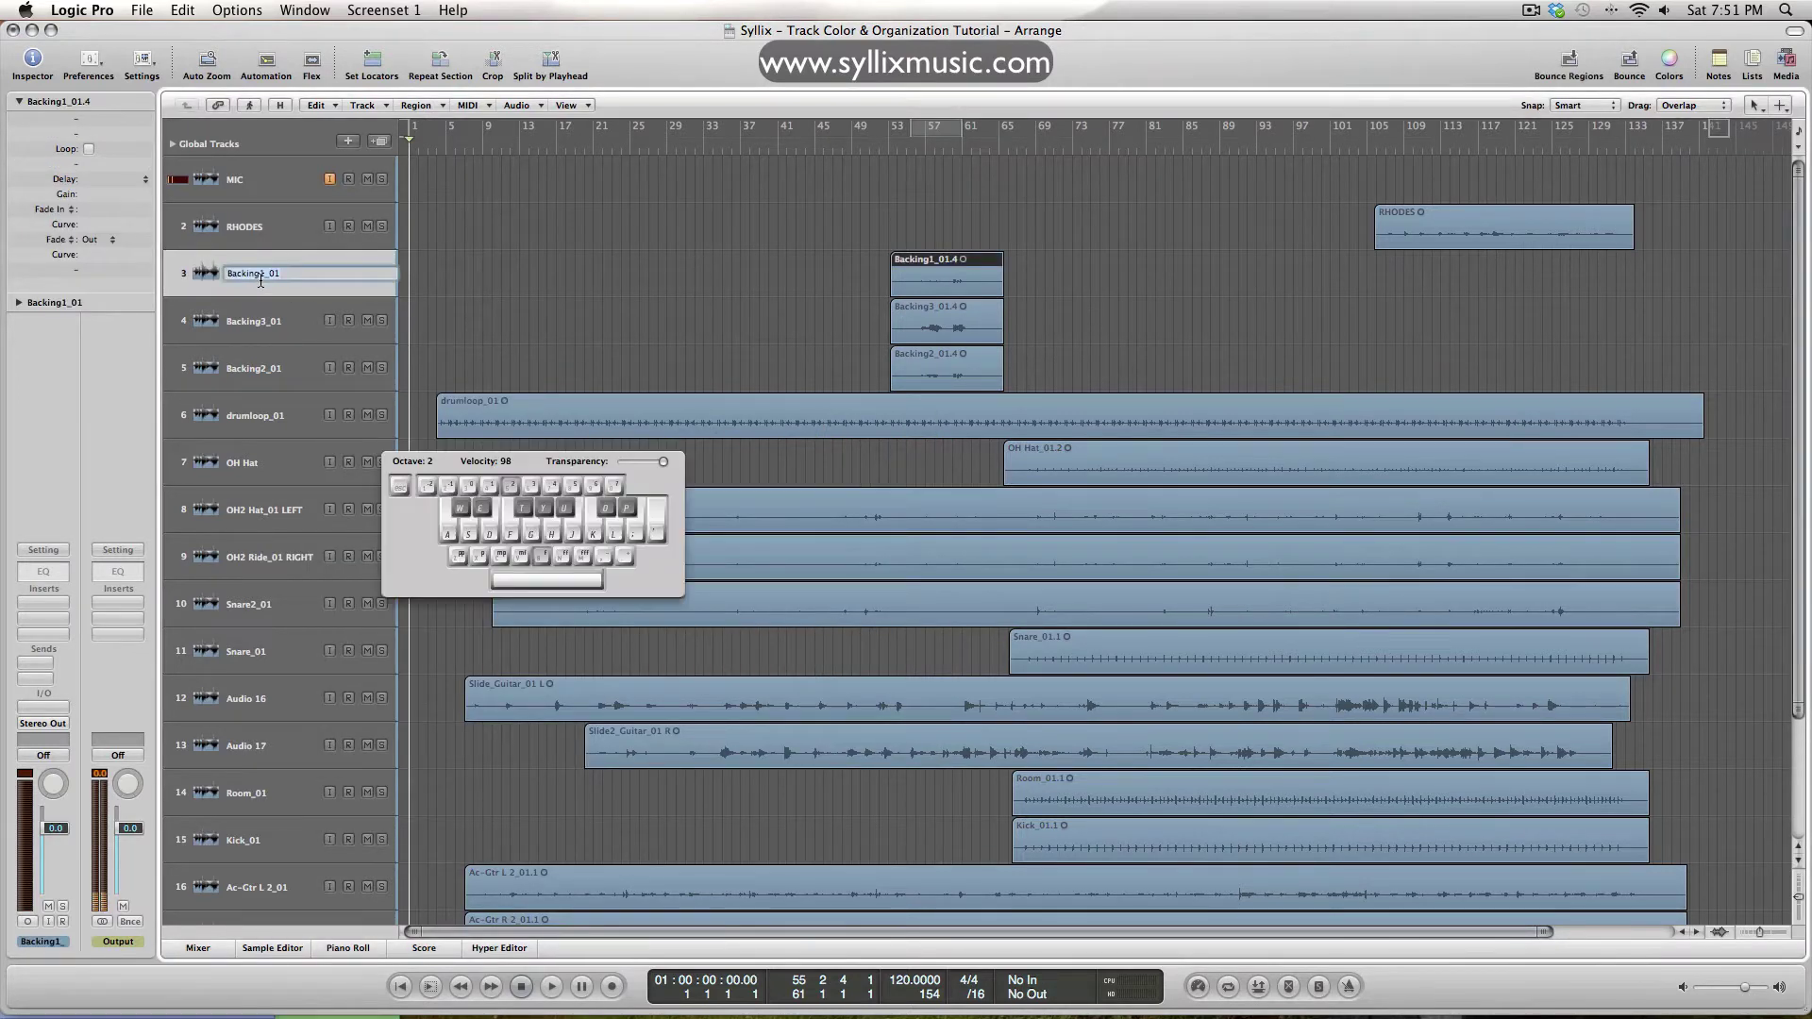
pyautogui.write('VG VOX')
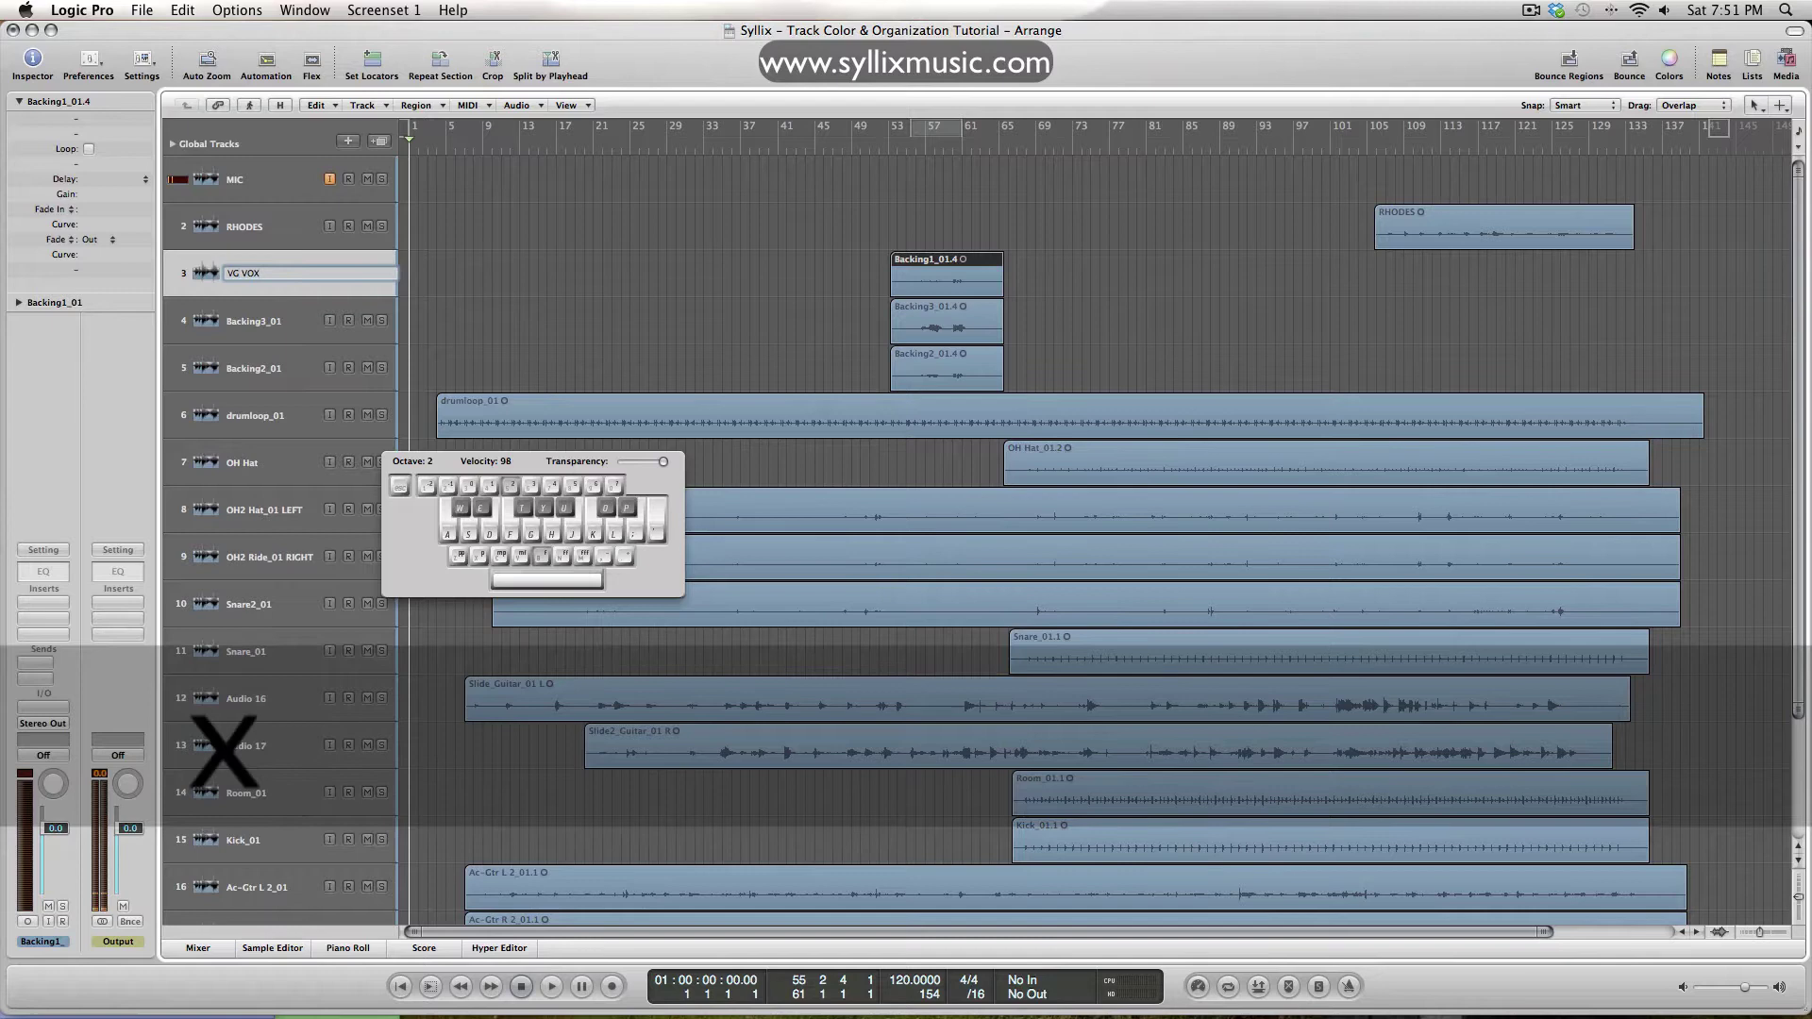
pyautogui.write(' 1')
pyautogui.press('Return')
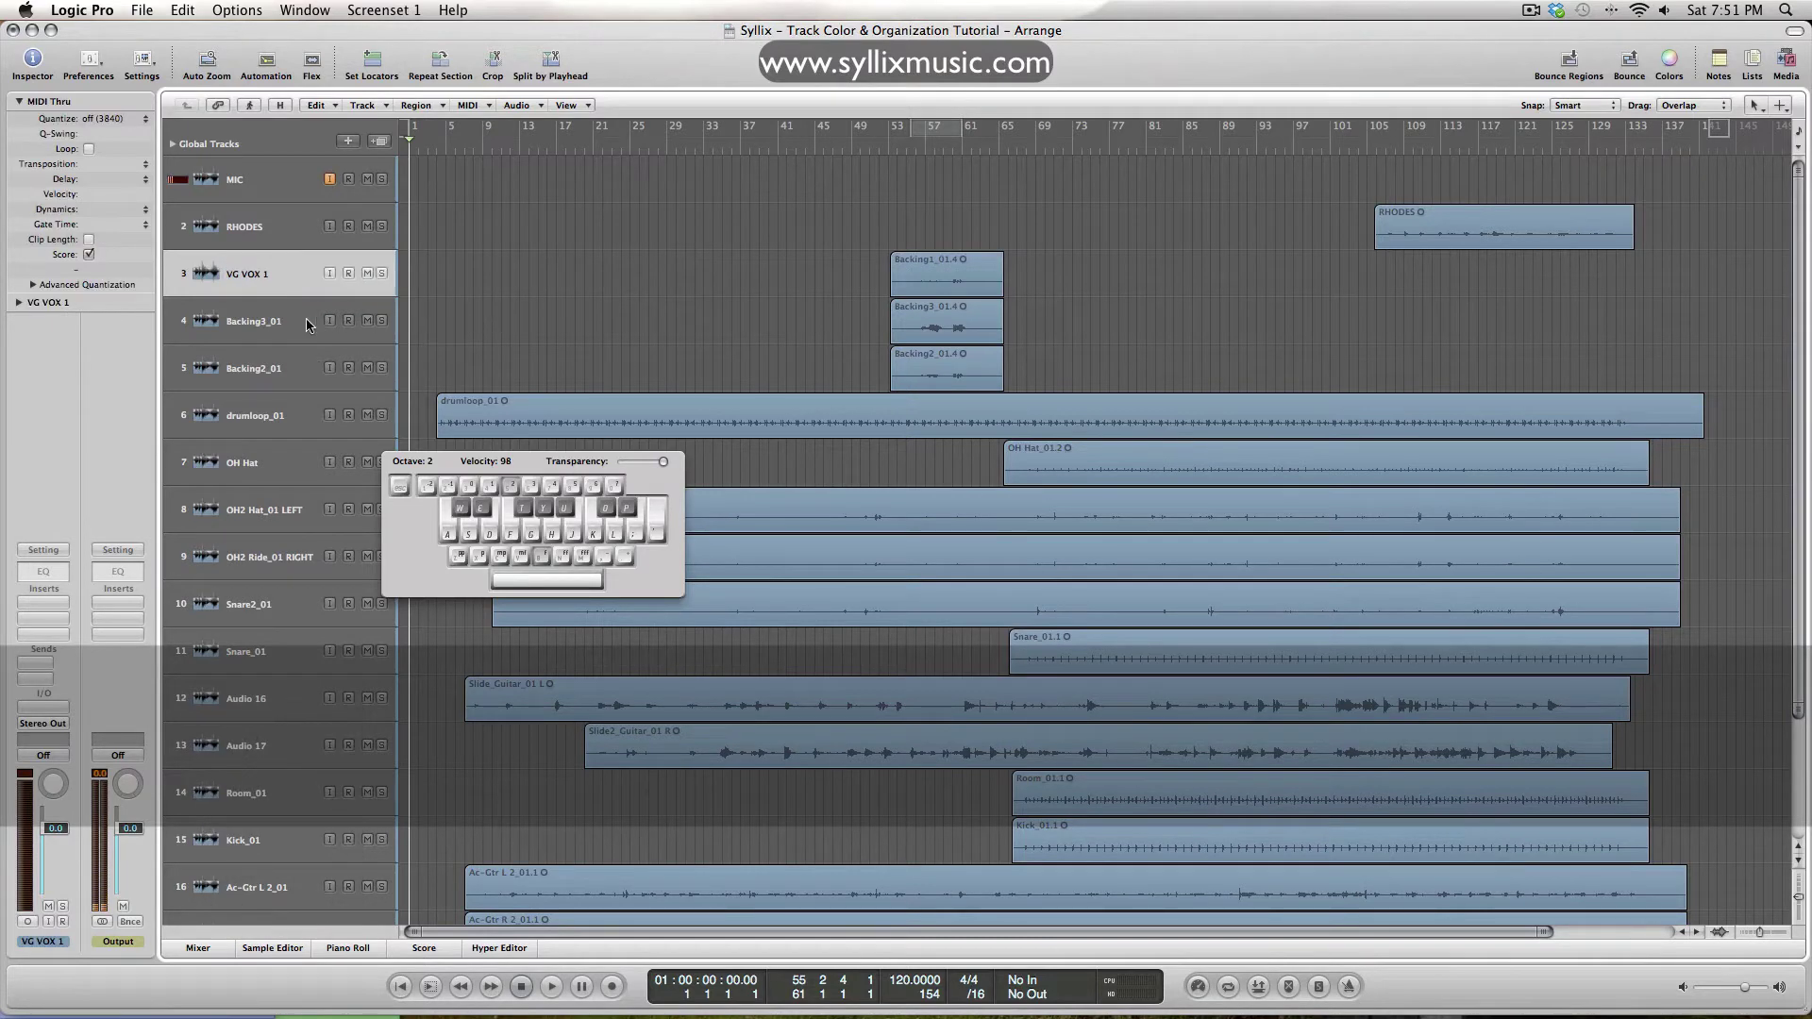
pyautogui.click(273, 321)
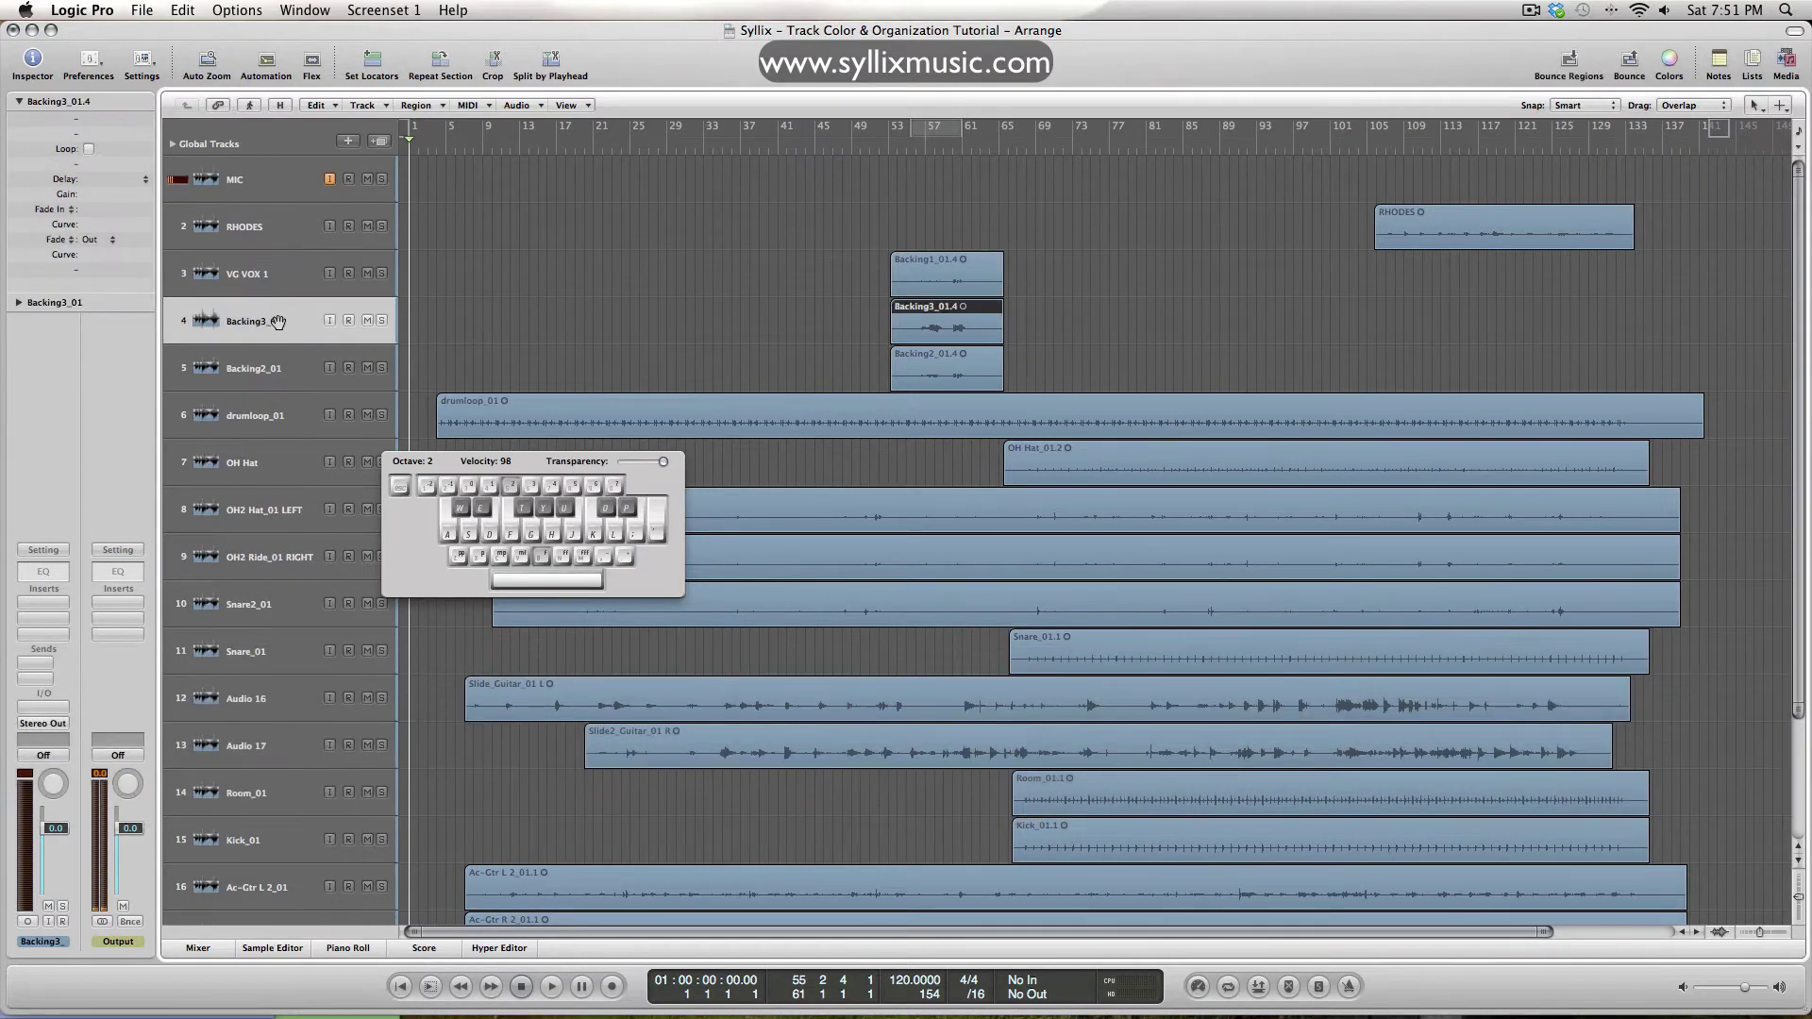
pyautogui.doubleClick(278, 322)
pyautogui.write('BG')
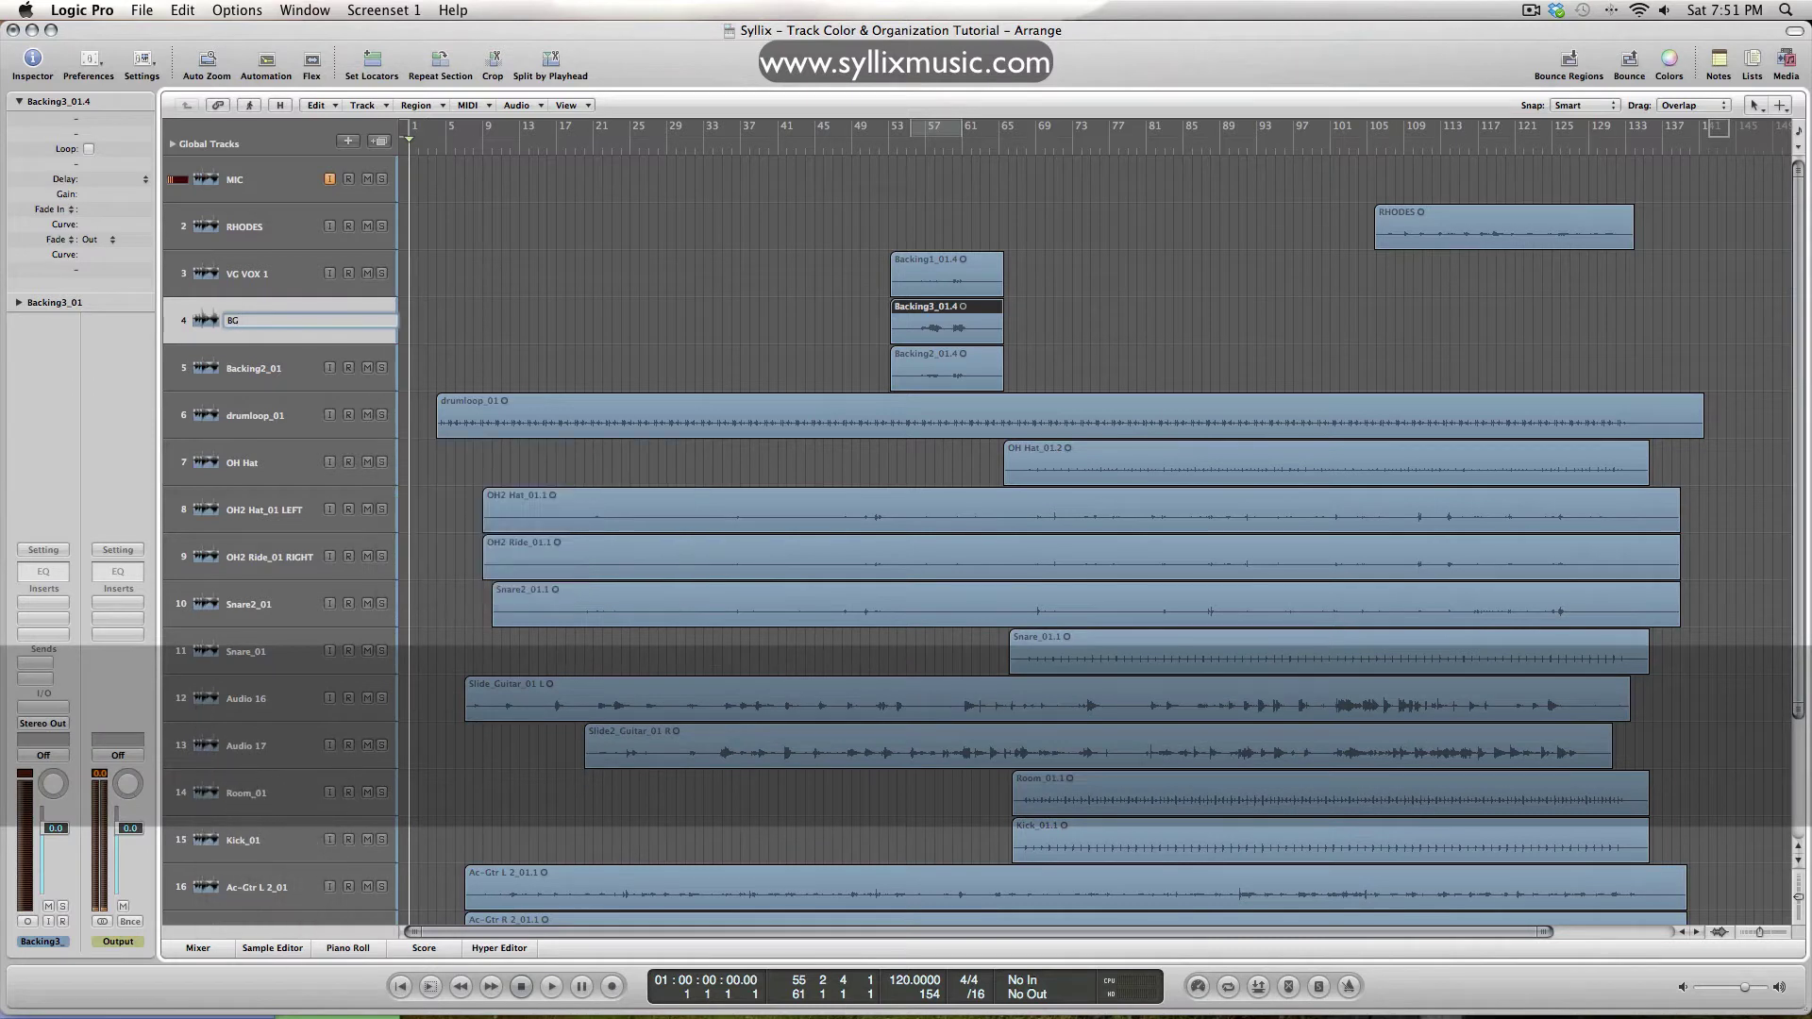
pyautogui.write(' VOX 2')
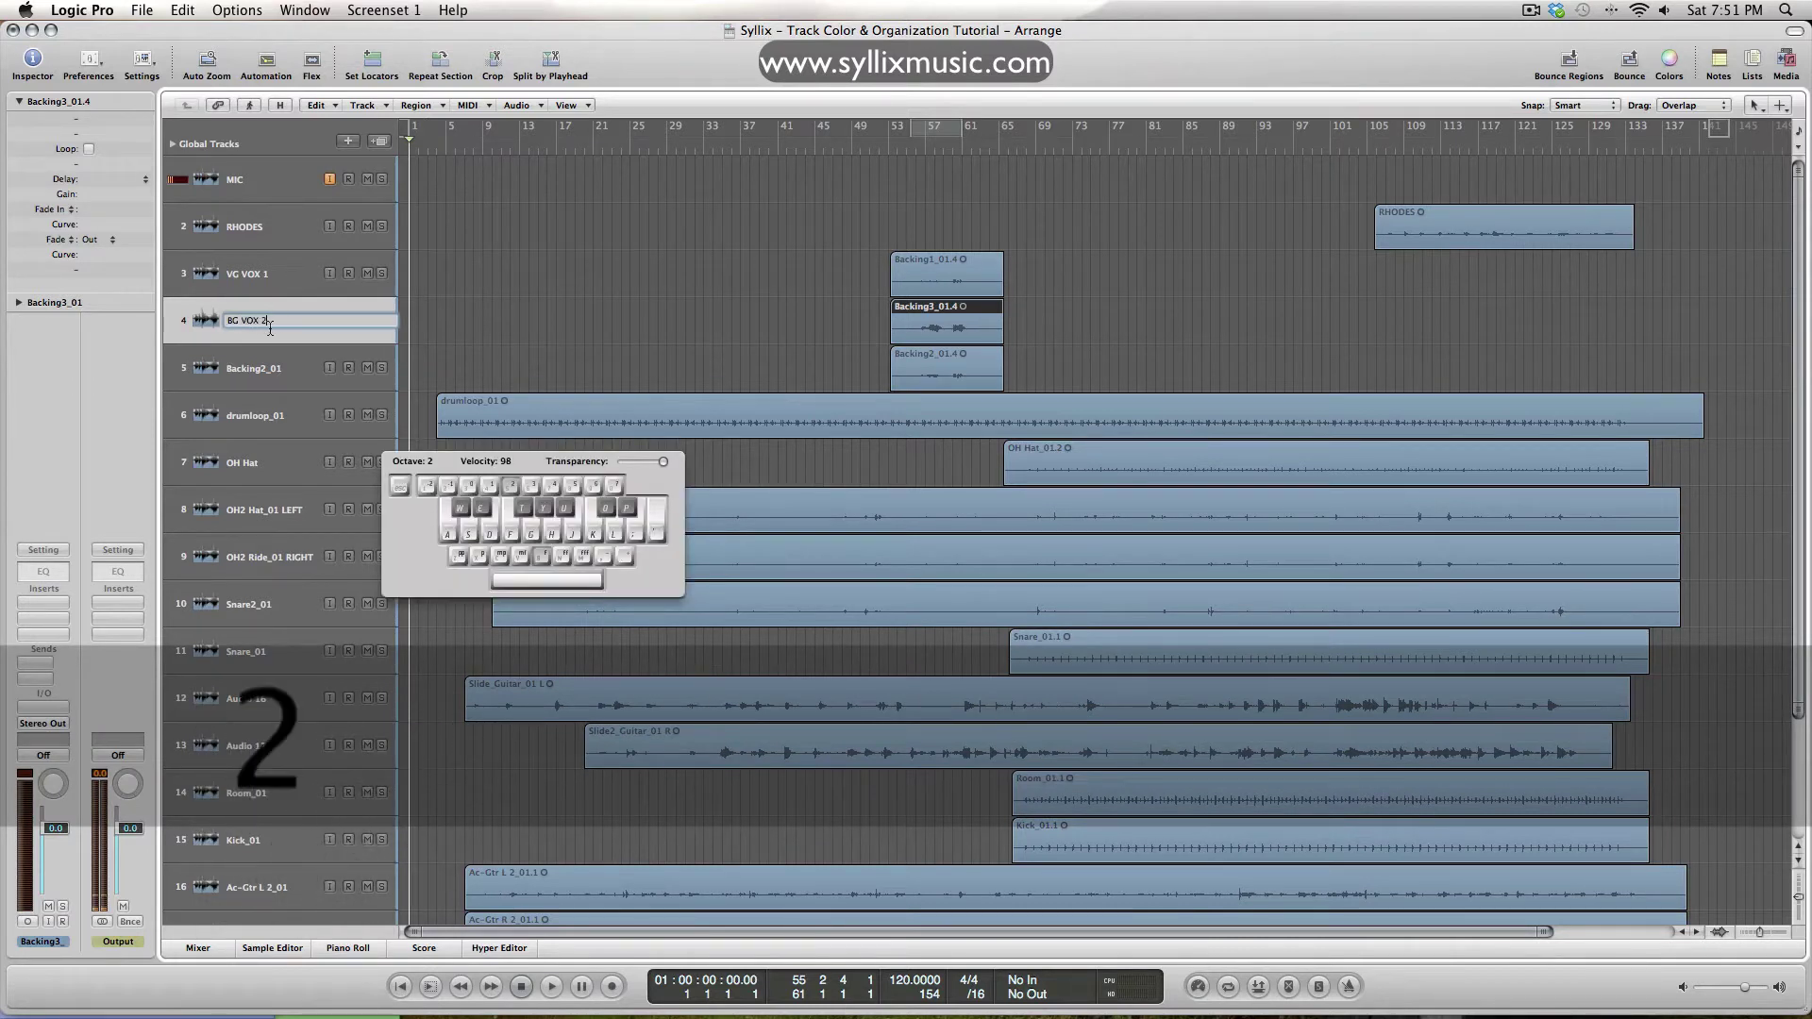
pyautogui.doubleClick(273, 369)
pyautogui.write('BG VOX 3')
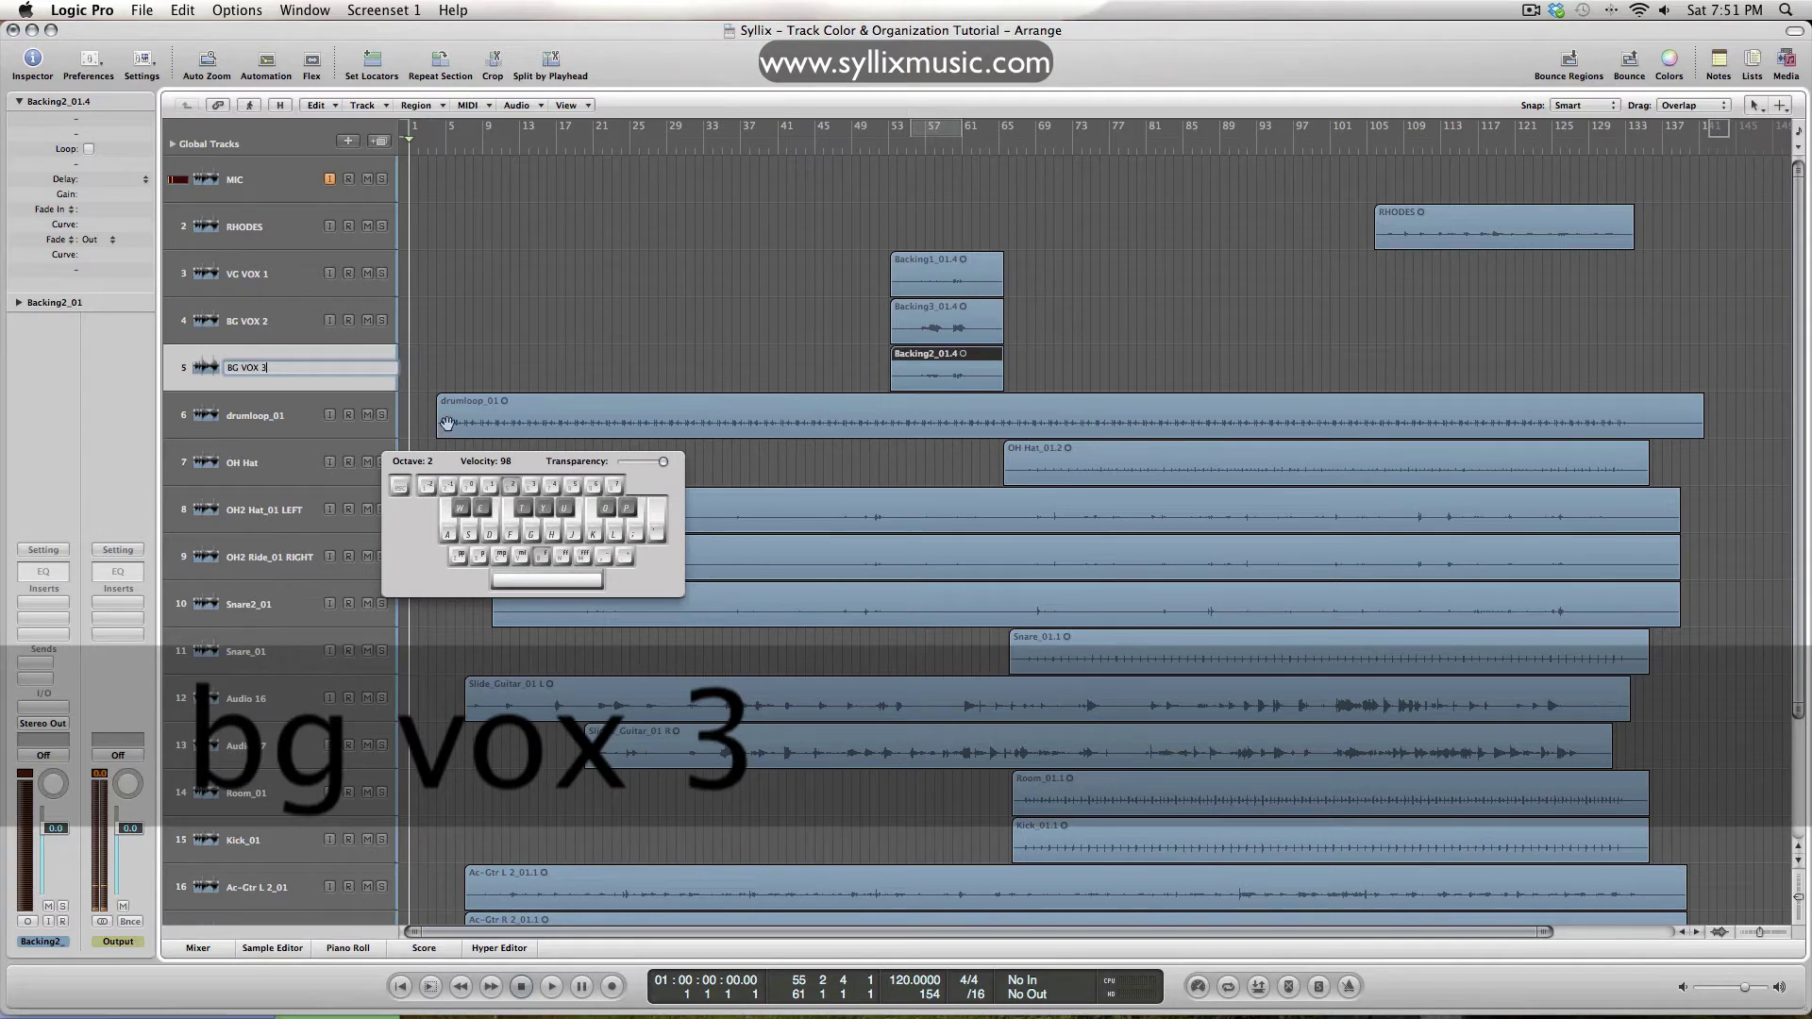
pyautogui.press('Return')
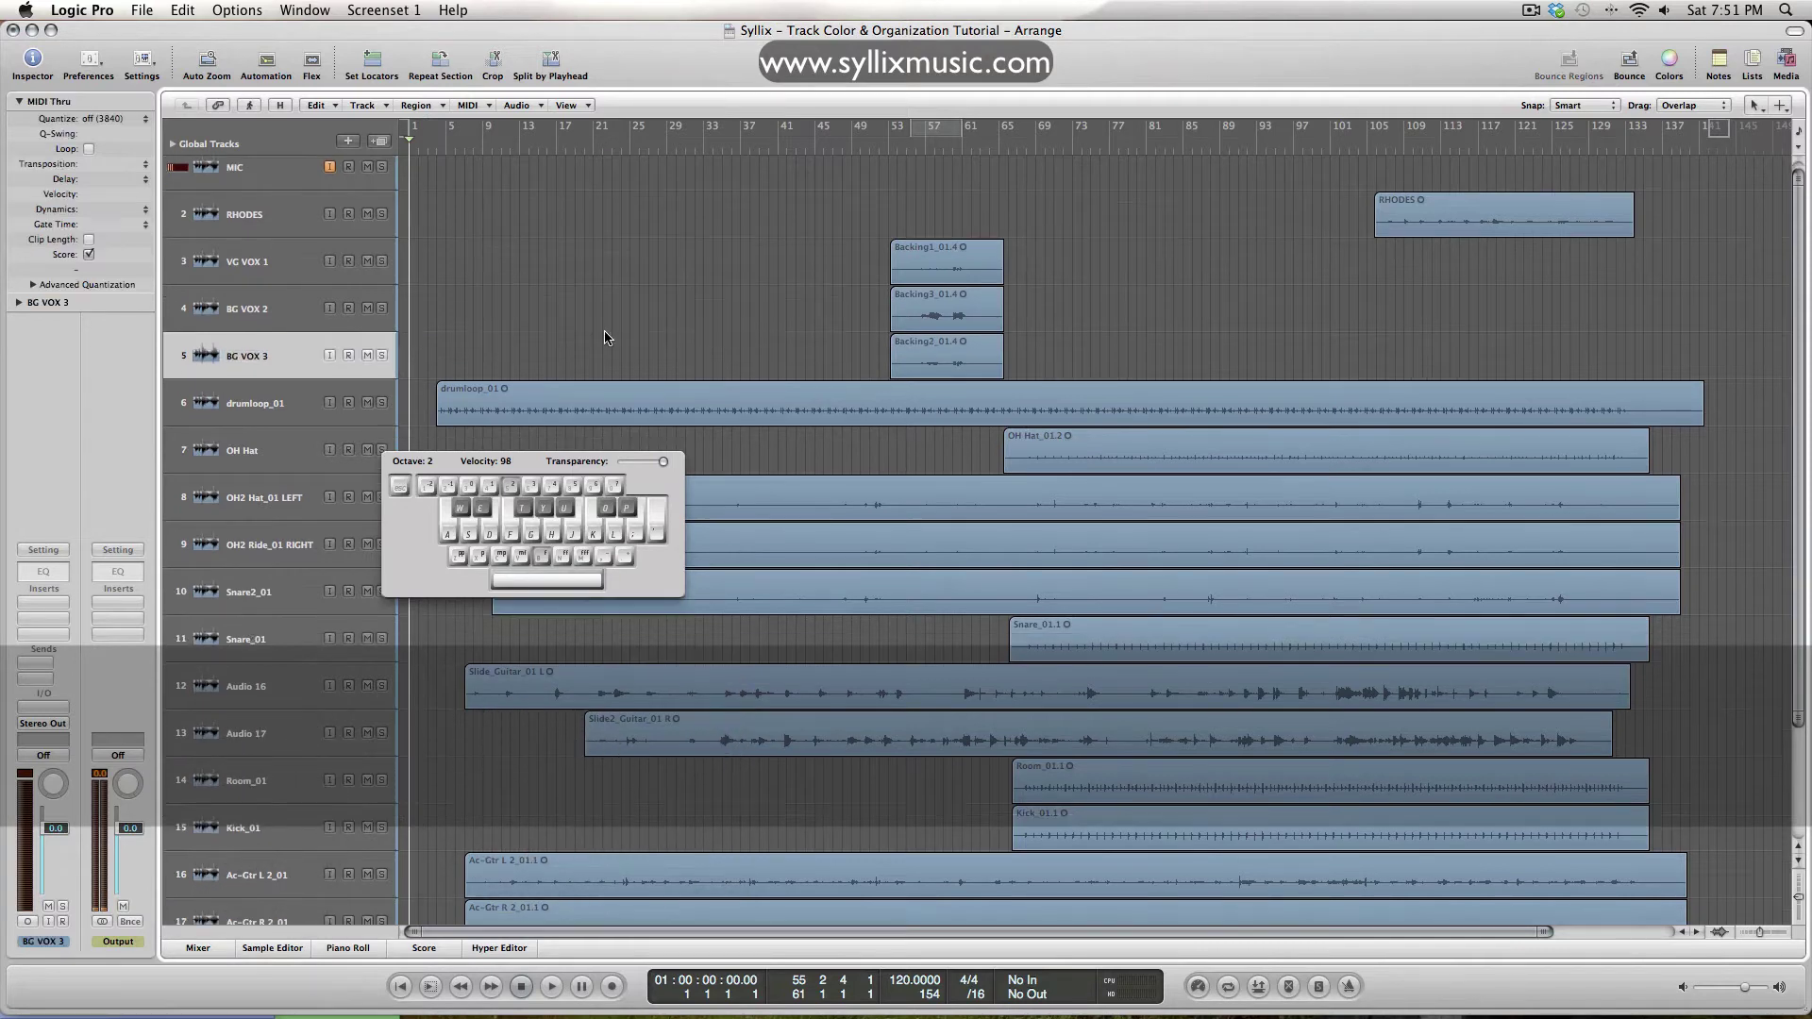
# Rename drumloop_01 to DRUM LOOP and the OH Hat track to OH HAT
pyautogui.scroll(-3, 597, 319)
pyautogui.press('capslock')
pyautogui.scroll(3, 596, 319)
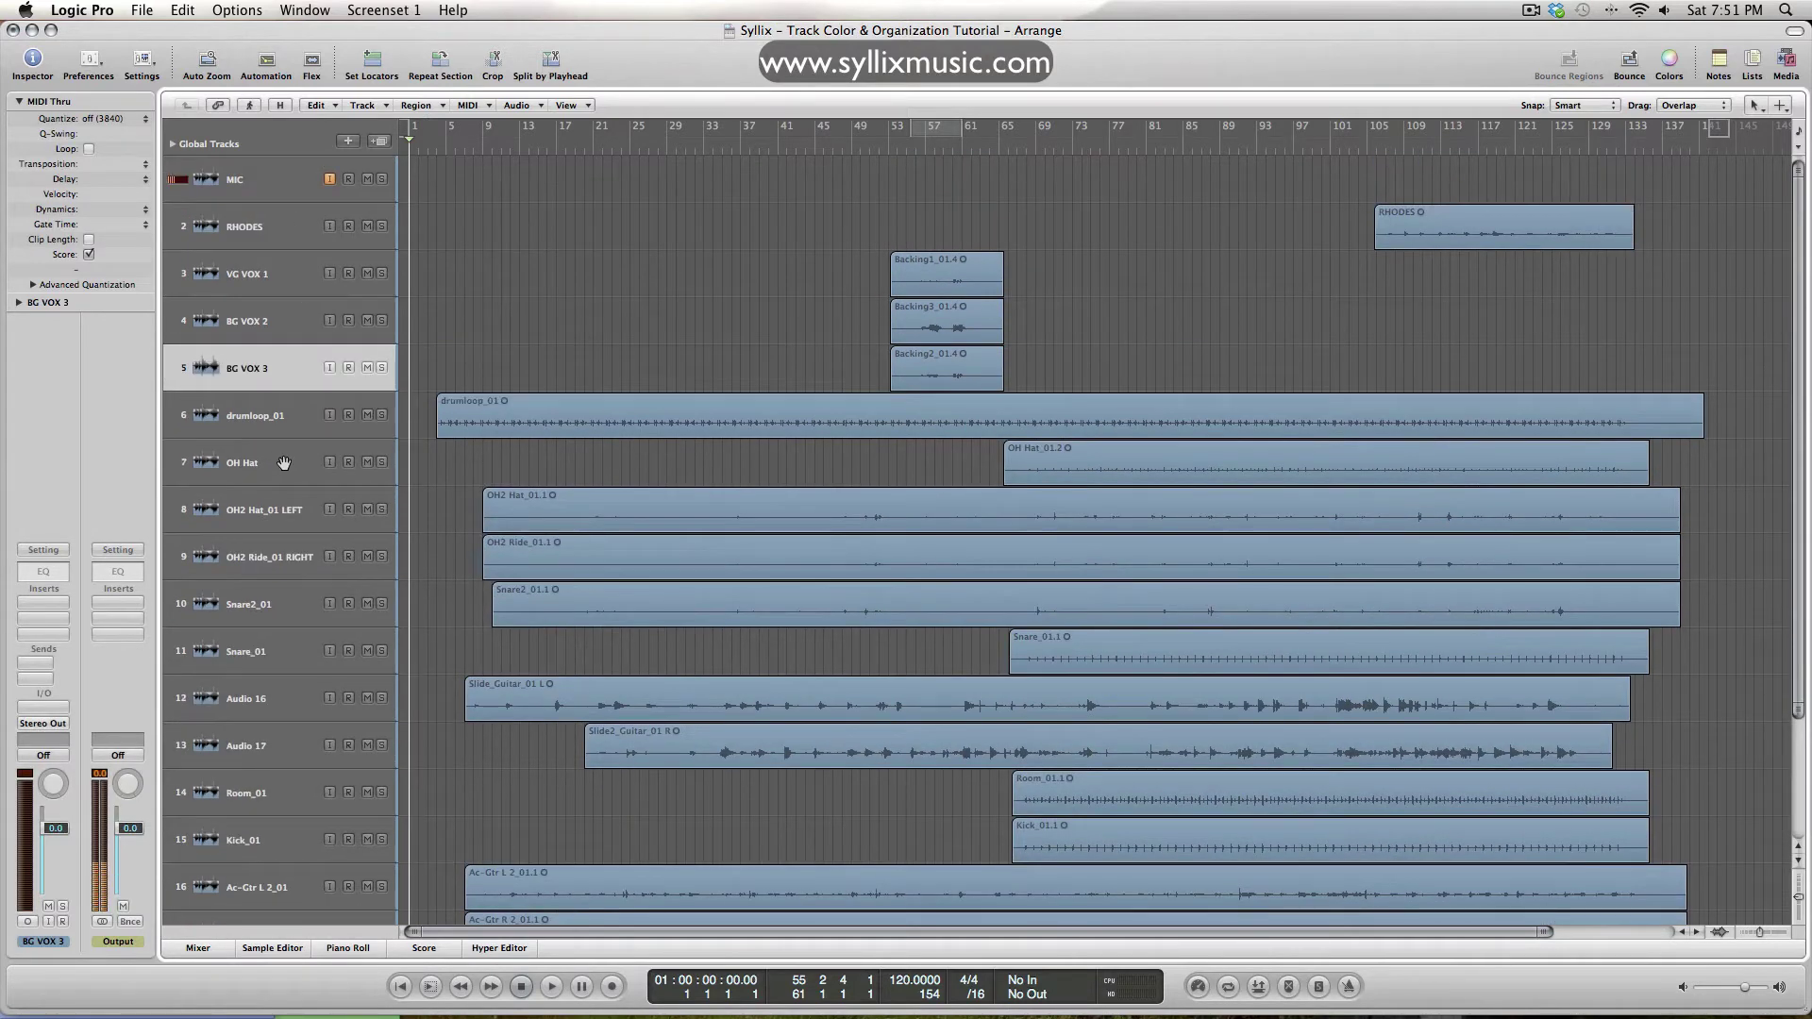
pyautogui.click(238, 418)
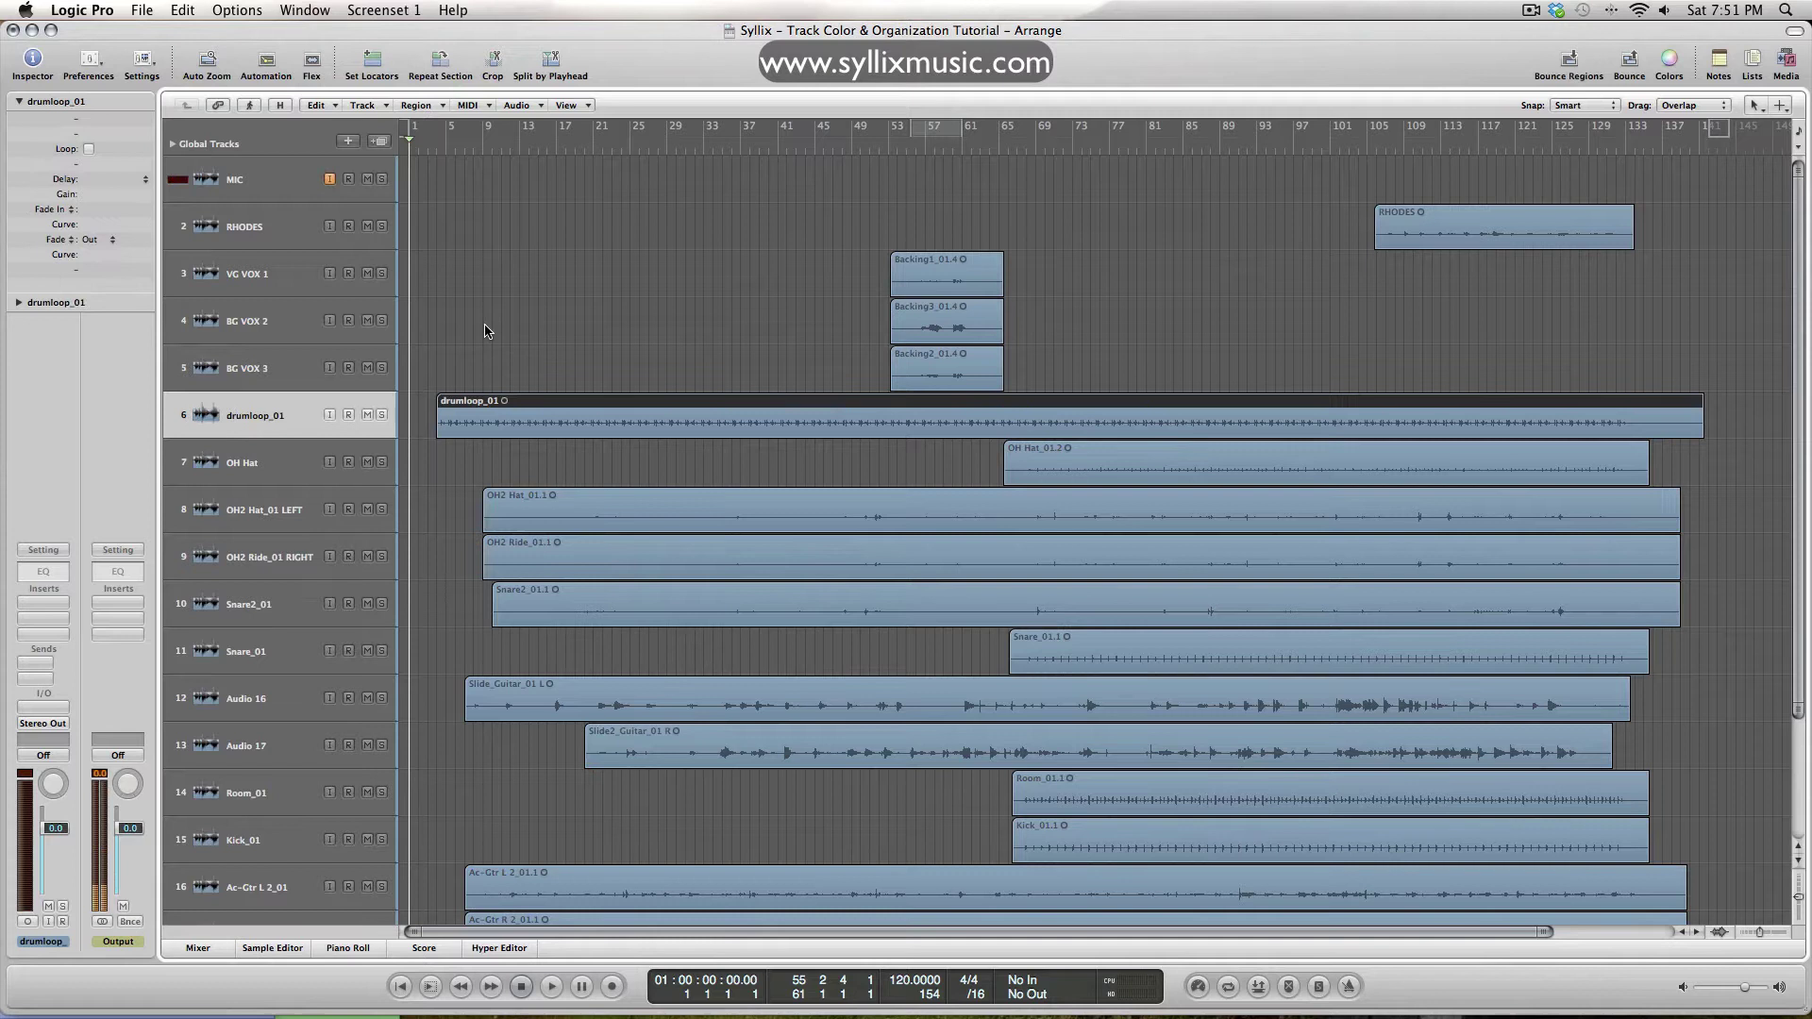
pyautogui.doubleClick(272, 417)
pyautogui.press('capslock')
pyautogui.write('DRUM L')
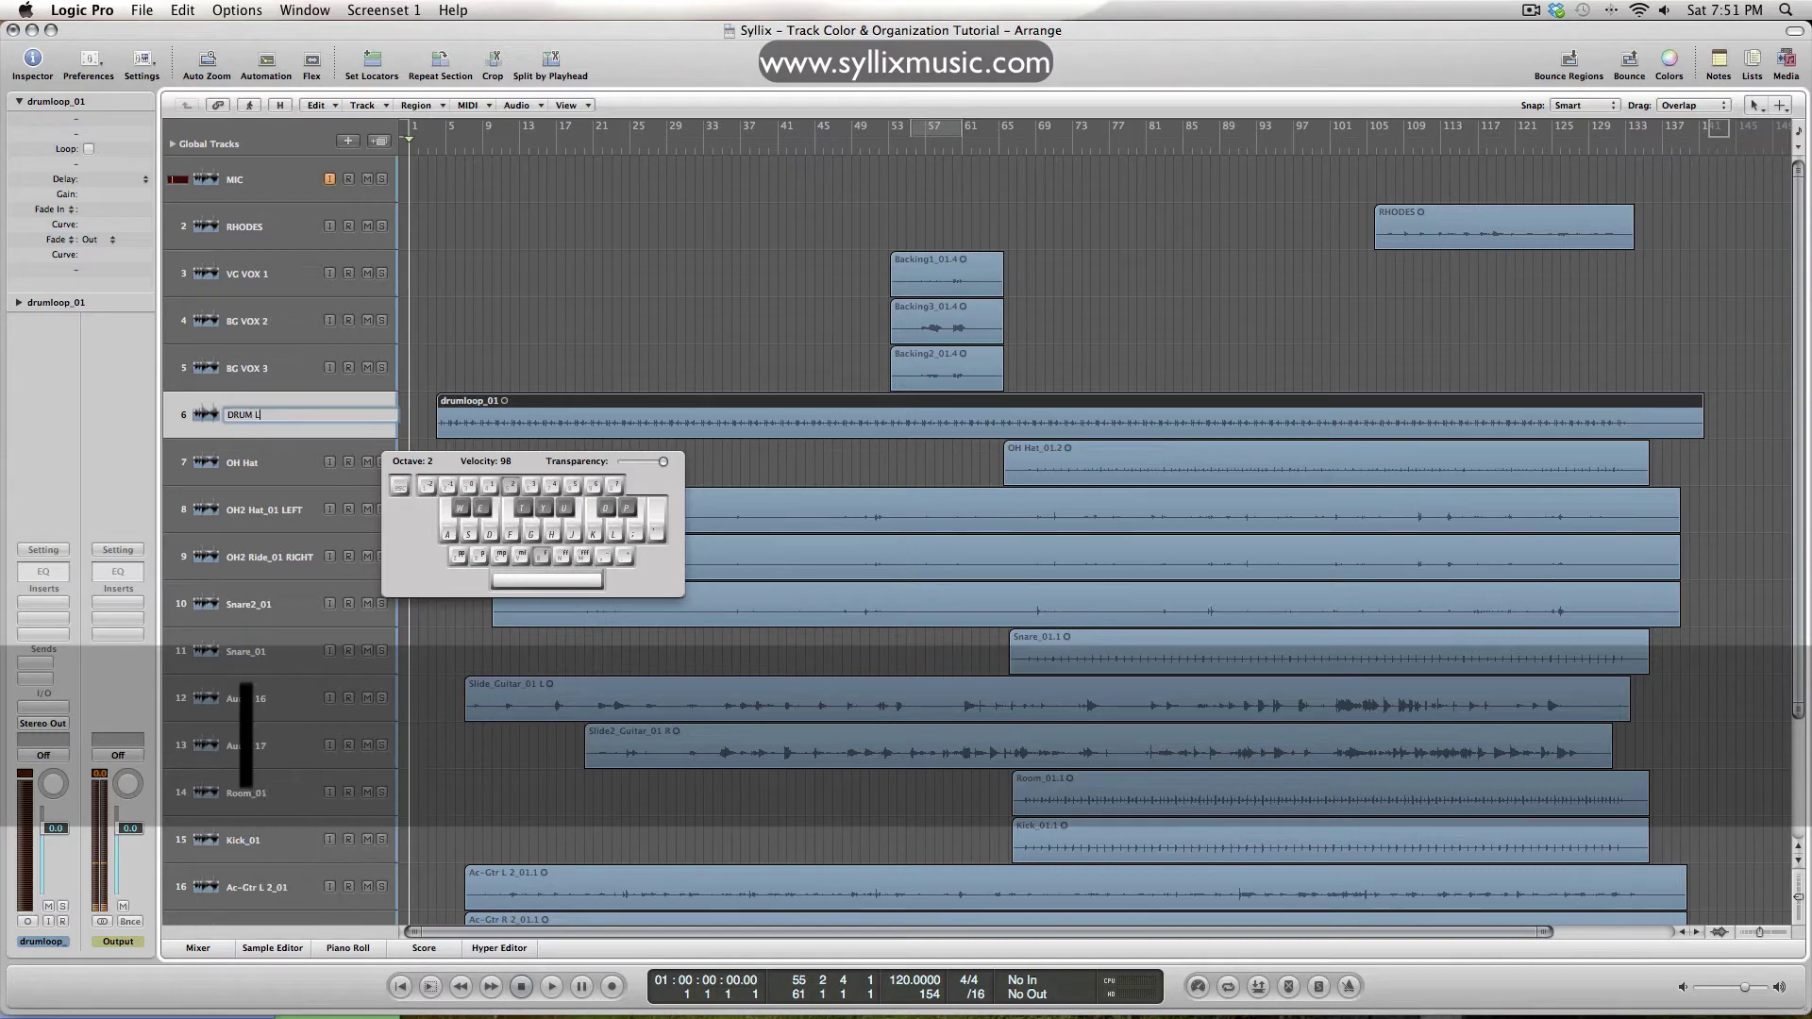
pyautogui.write('OOP')
pyautogui.press('Return')
pyautogui.doubleClick(266, 464)
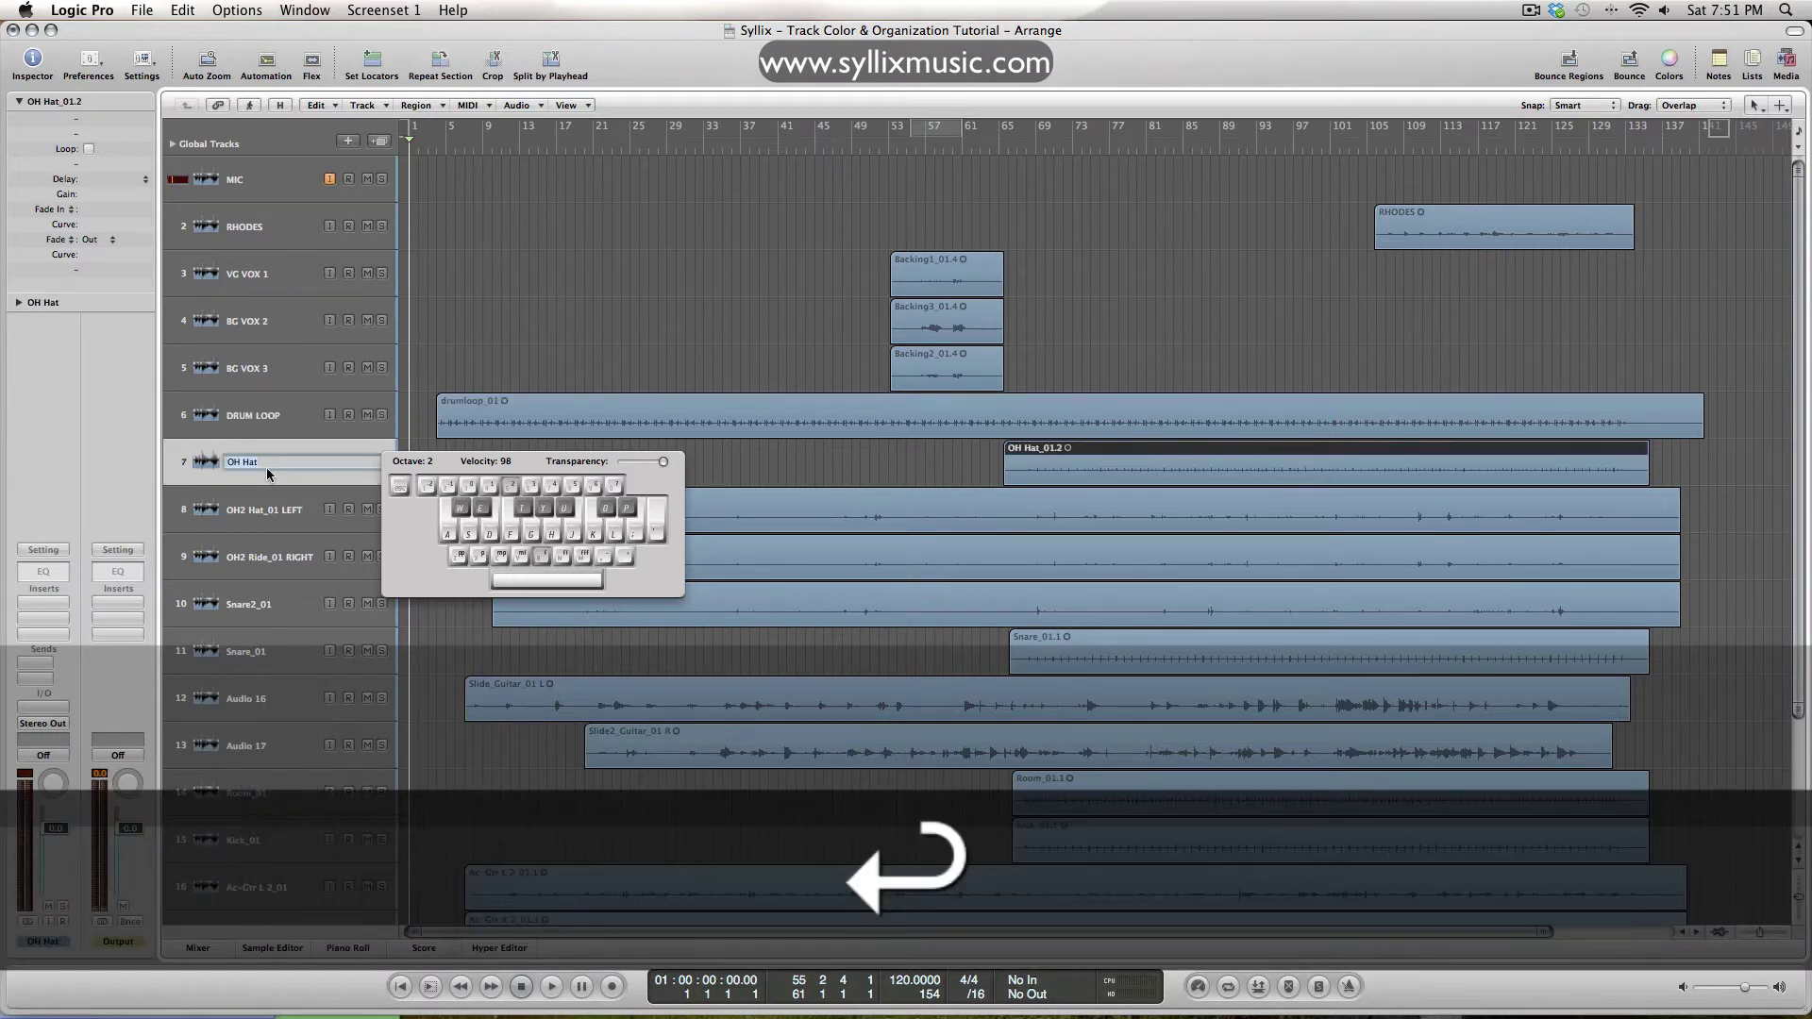
pyautogui.write('OH HAT')
pyautogui.press('Return')
# Rename the OH2 Hat_01 LEFT and OH2 Ride_01 RIGHT tracks to OH L and OH R
pyautogui.doubleClick(266, 510)
pyautogui.write('OH L')
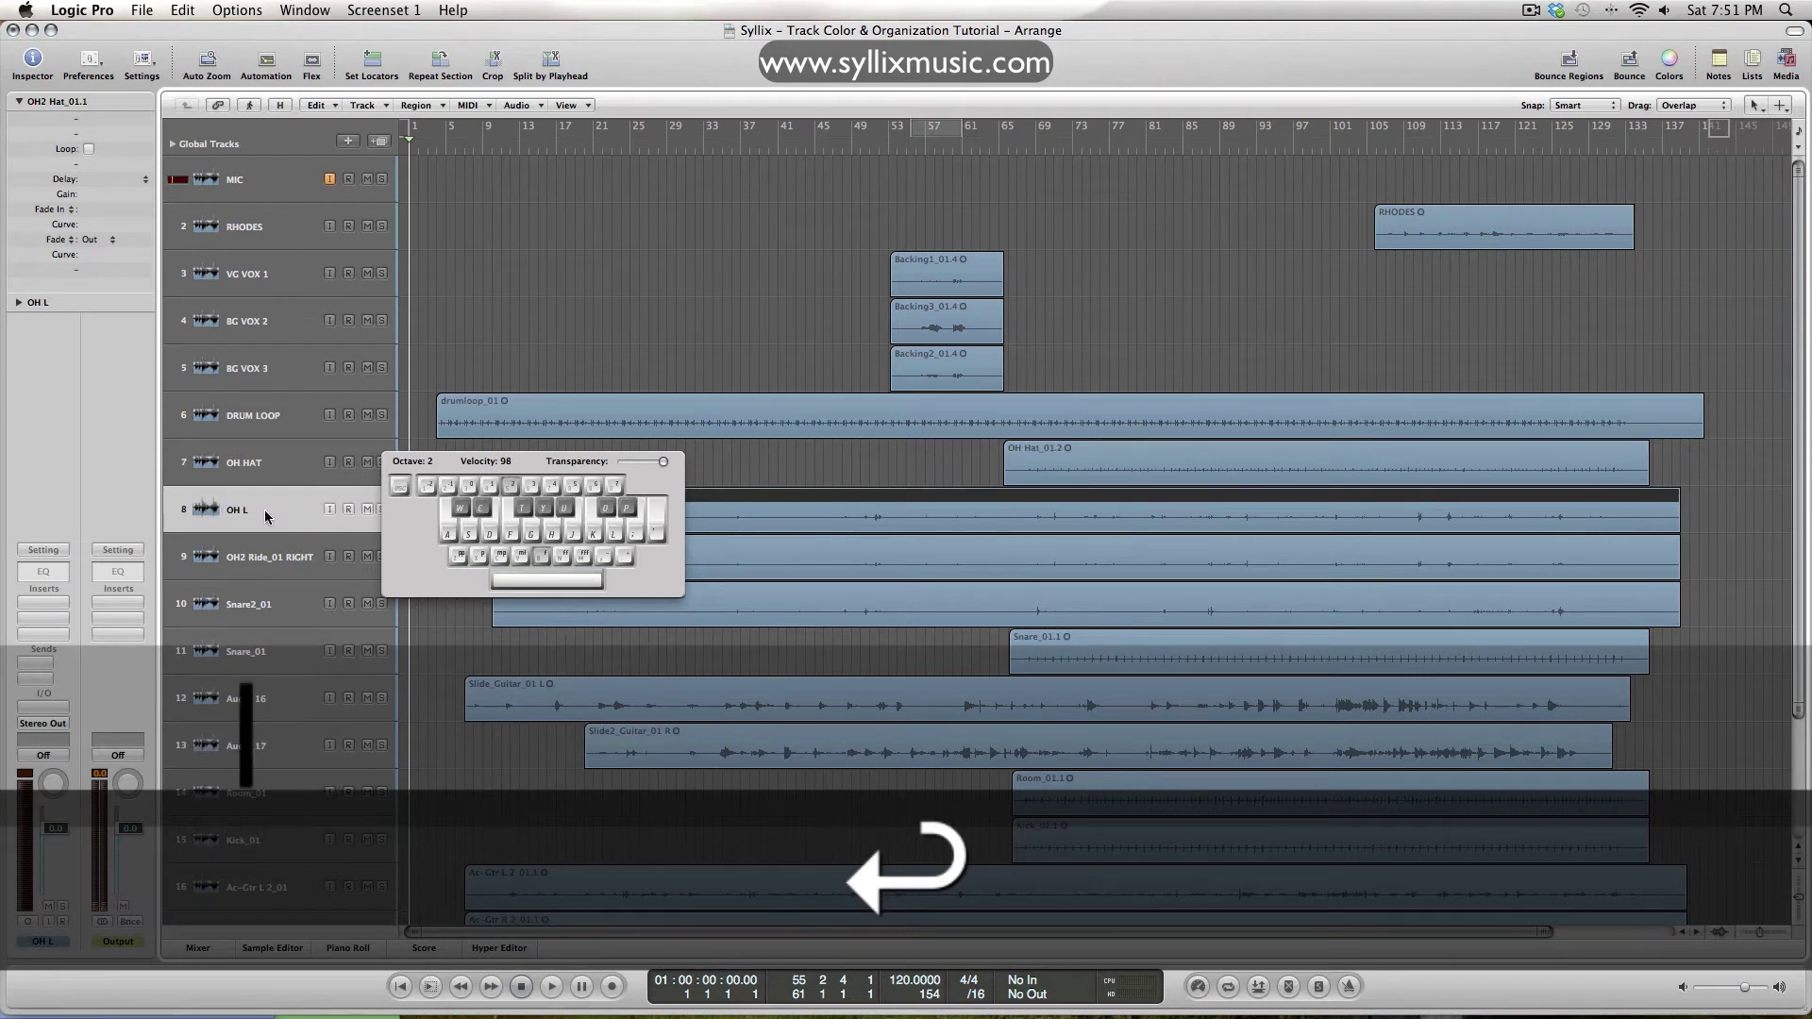
pyautogui.press('Return')
pyautogui.doubleClick(259, 557)
pyautogui.write('OH R')
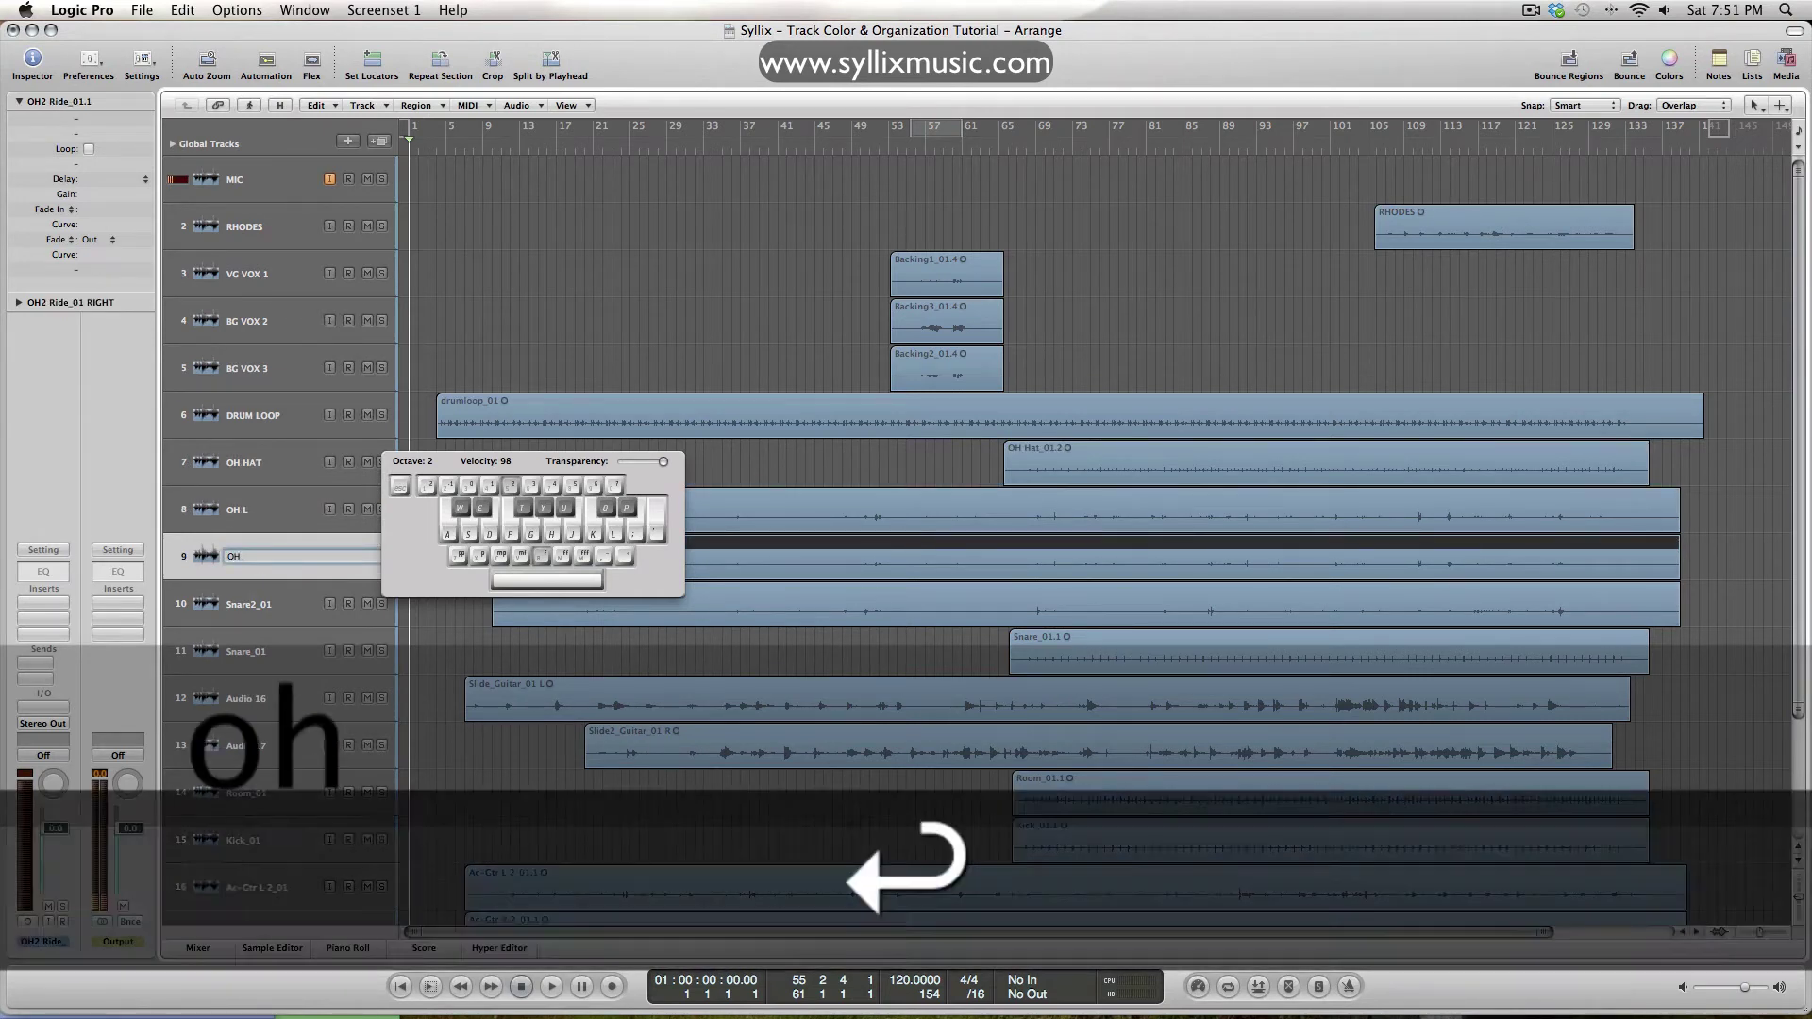
pyautogui.press('Return')
# Rename Snare2_01 to SNARE2 and Snare_01 to SNARE1
pyautogui.doubleClick(255, 606)
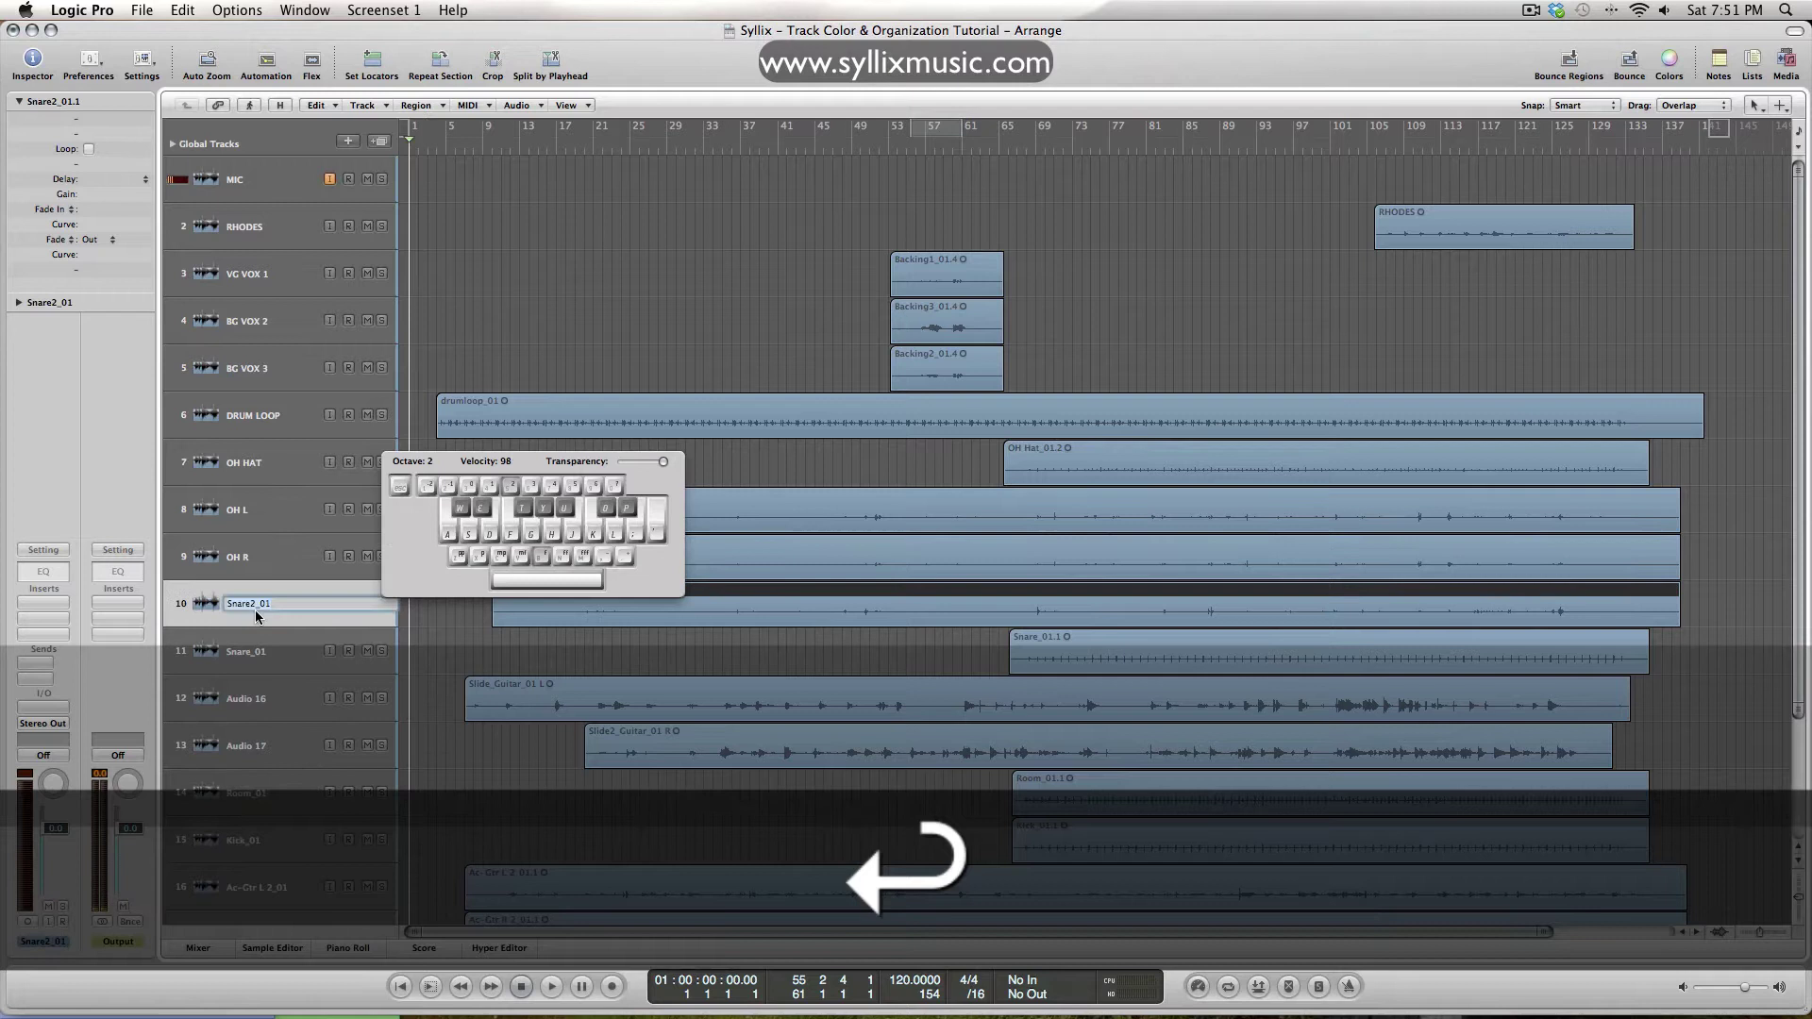
pyautogui.write('SNARE')
pyautogui.press('Return')
pyautogui.doubleClick(251, 651)
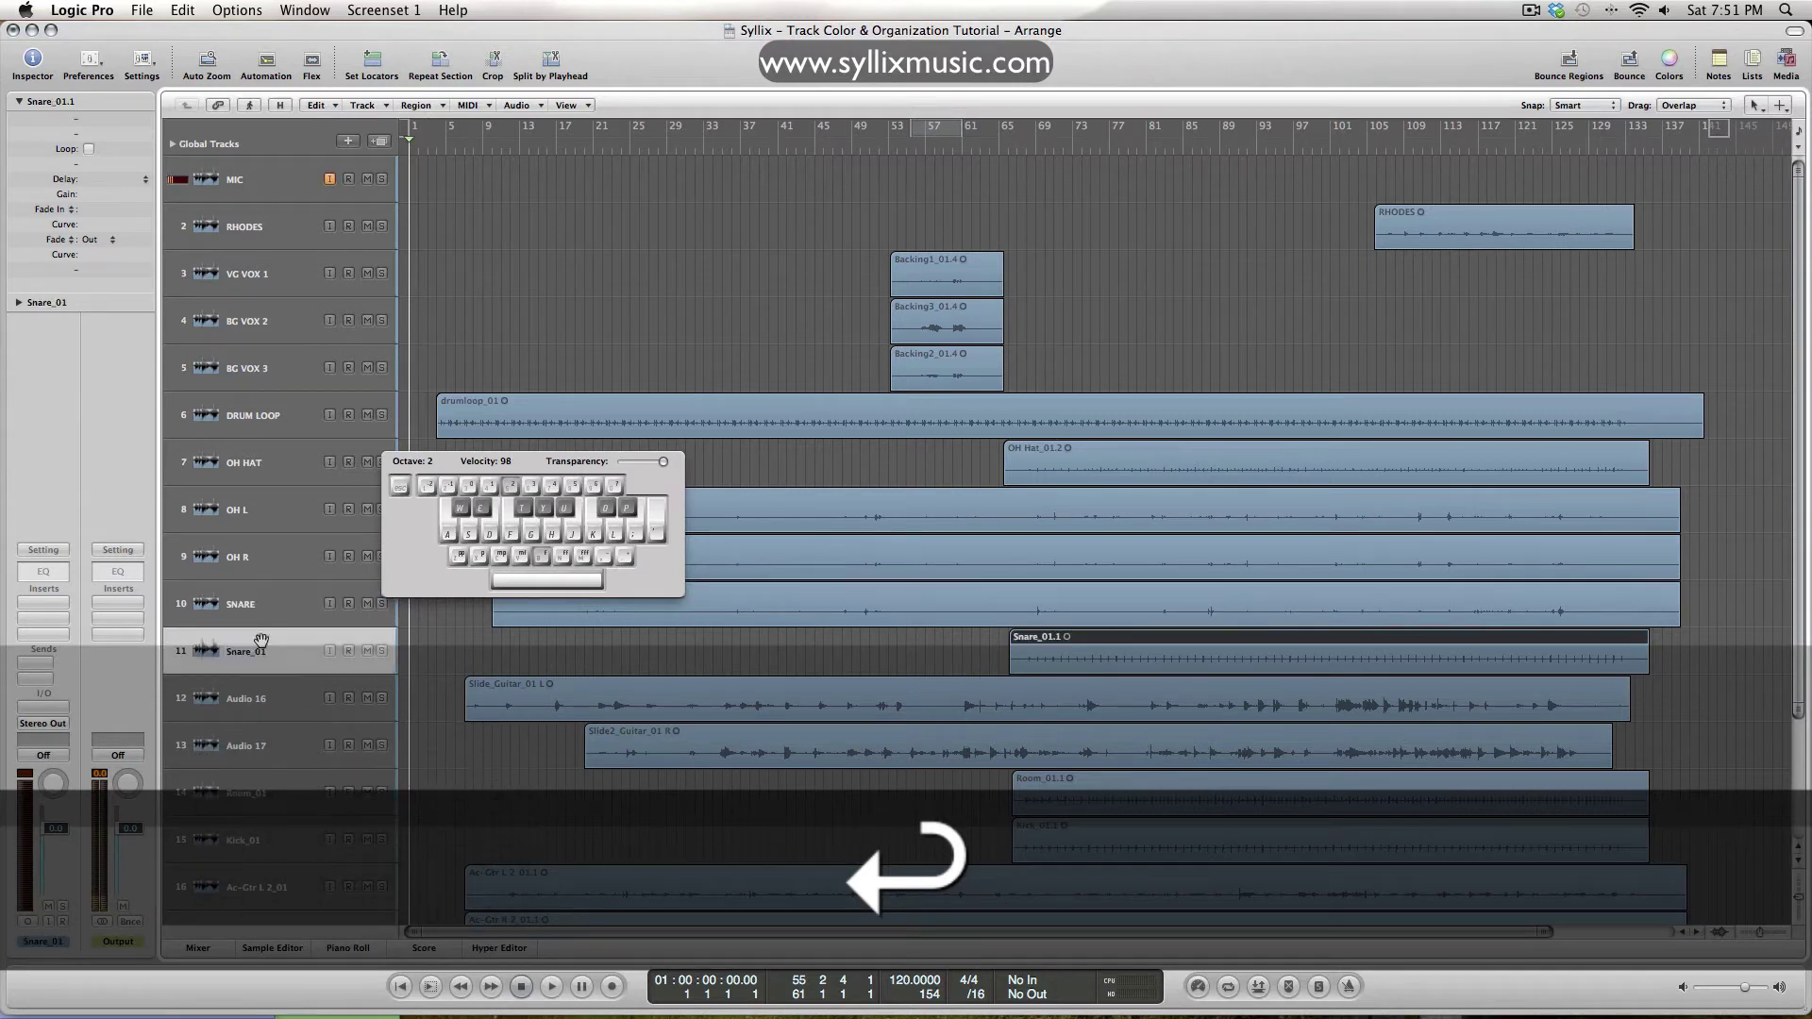
pyautogui.write('SNARE1')
pyautogui.doubleClick(273, 619)
pyautogui.write('2')
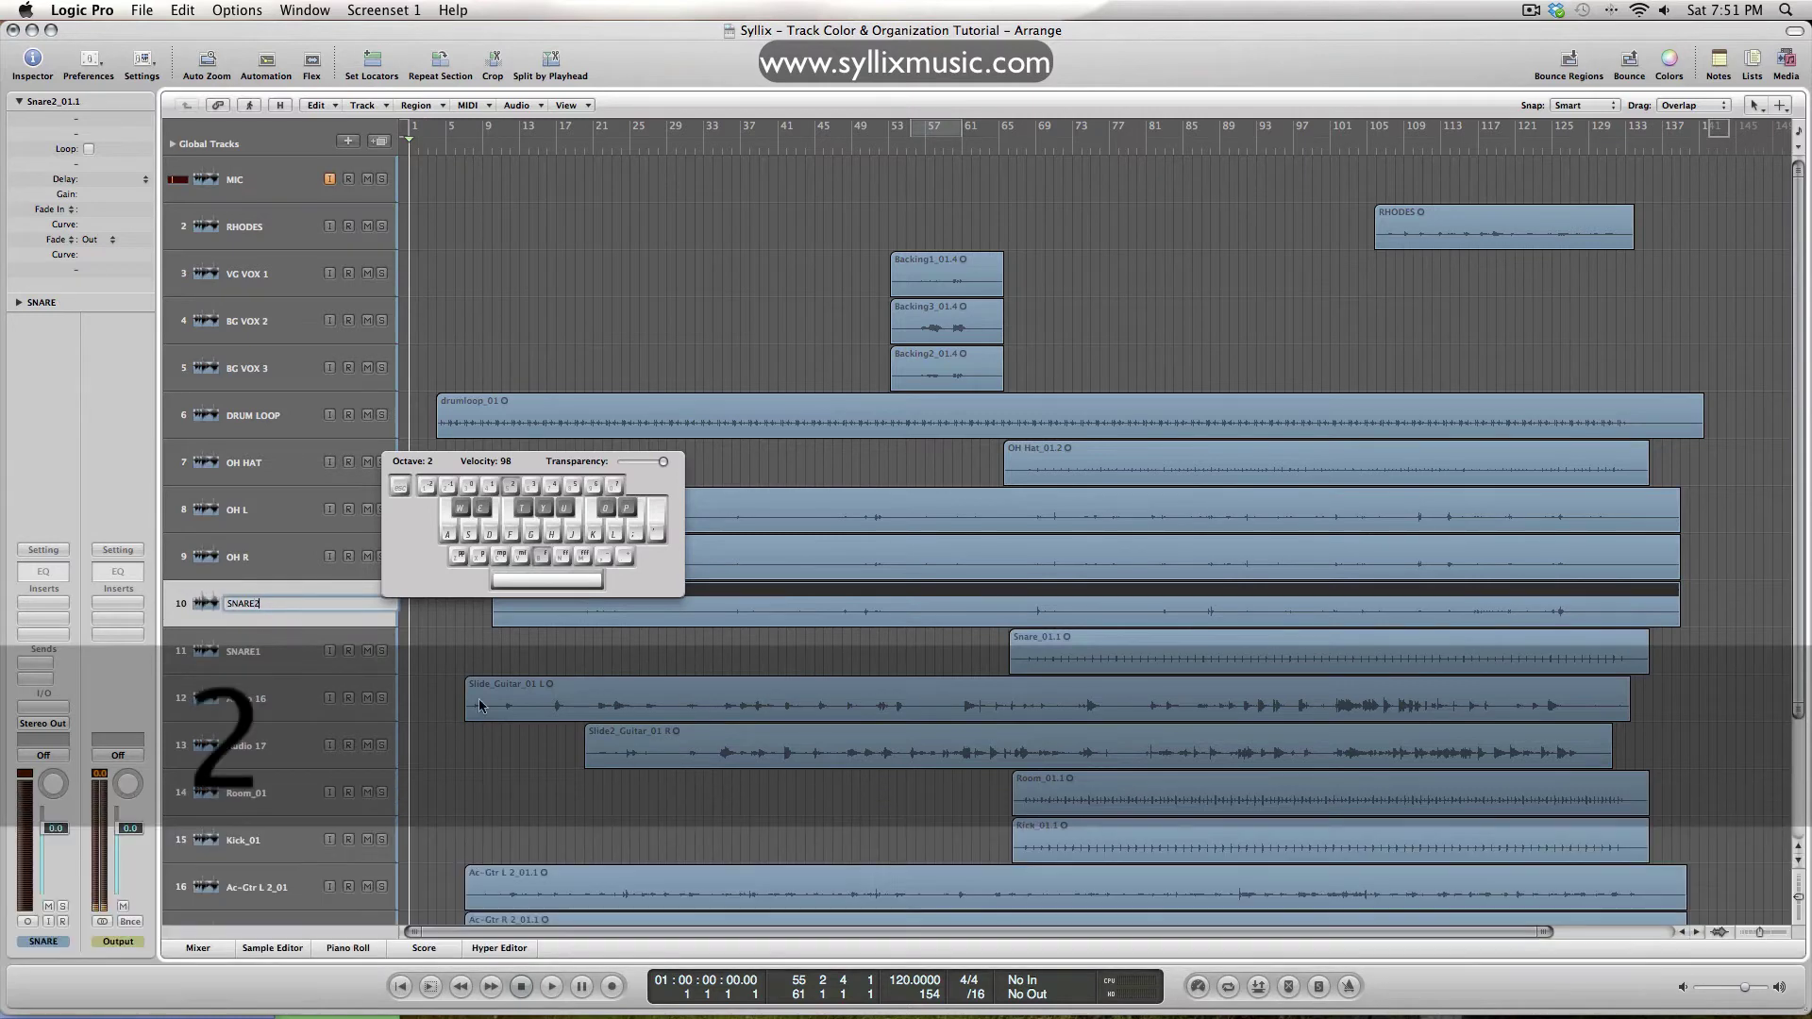
pyautogui.press('capslock')
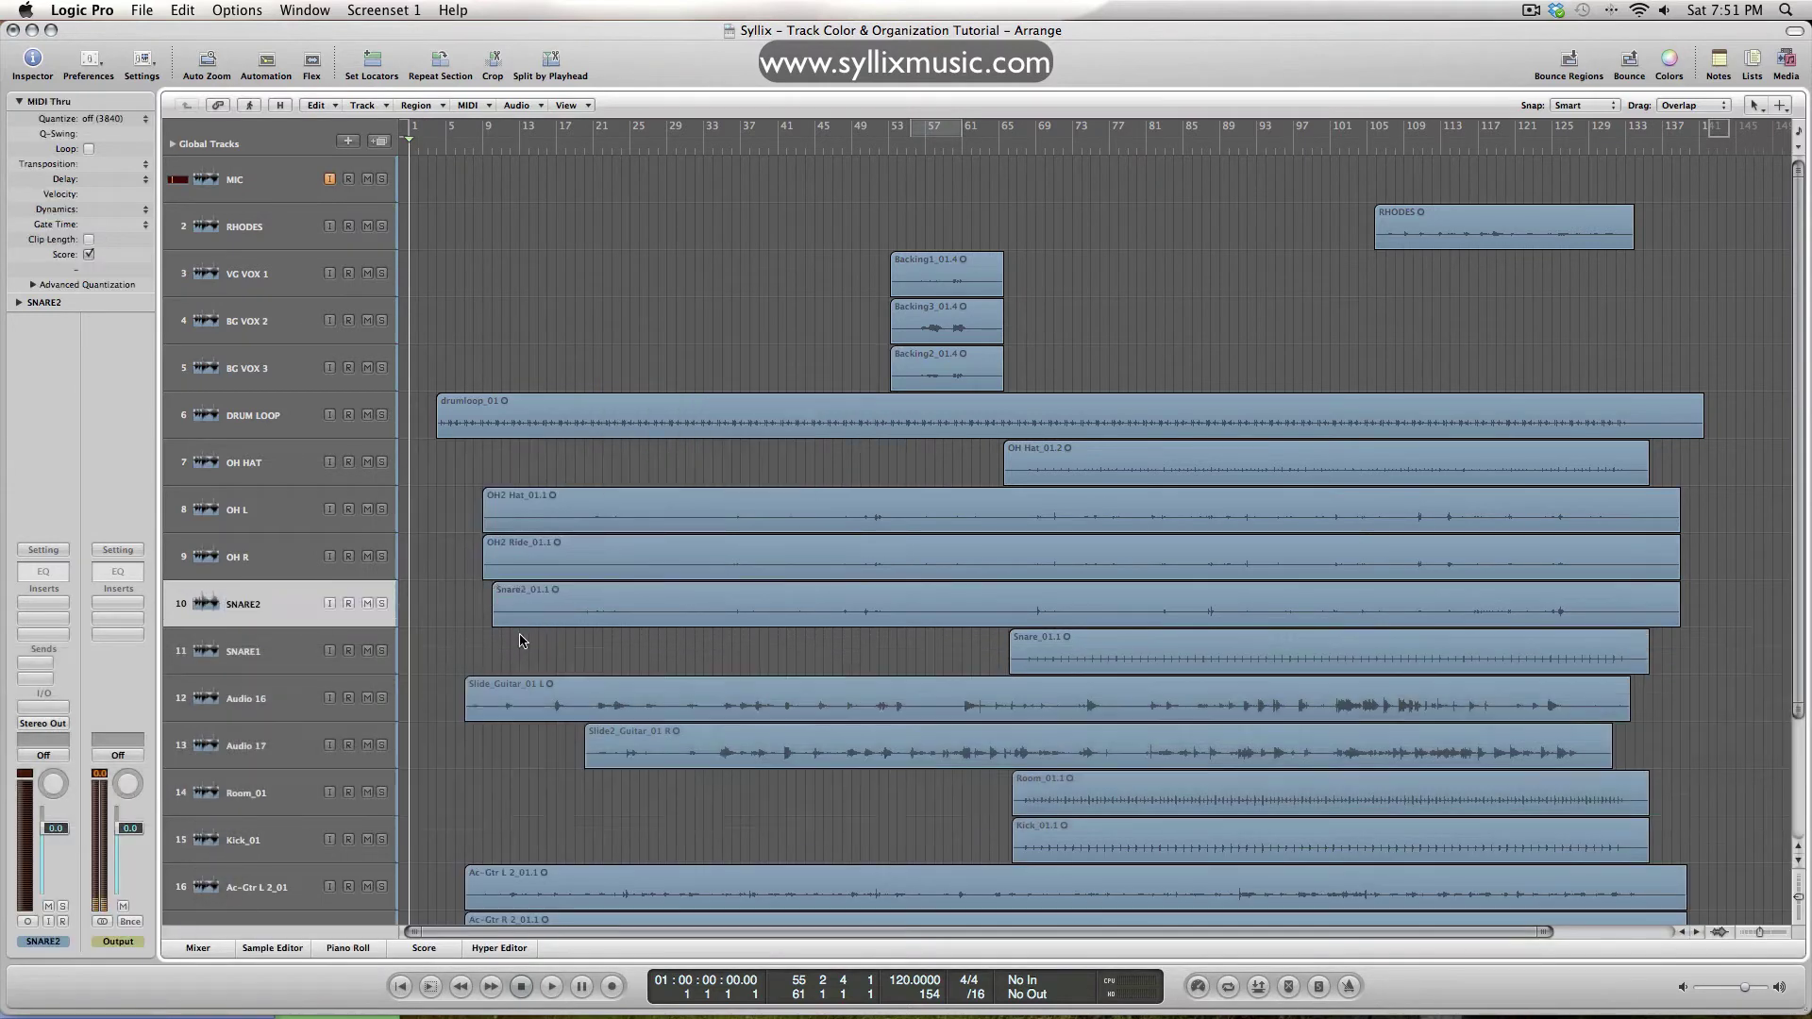
# Rename the two slide guitar tracks to SLIDE GEET L and SLIDE GEET R
pyautogui.scroll(-3, 520, 641)
pyautogui.click(277, 609)
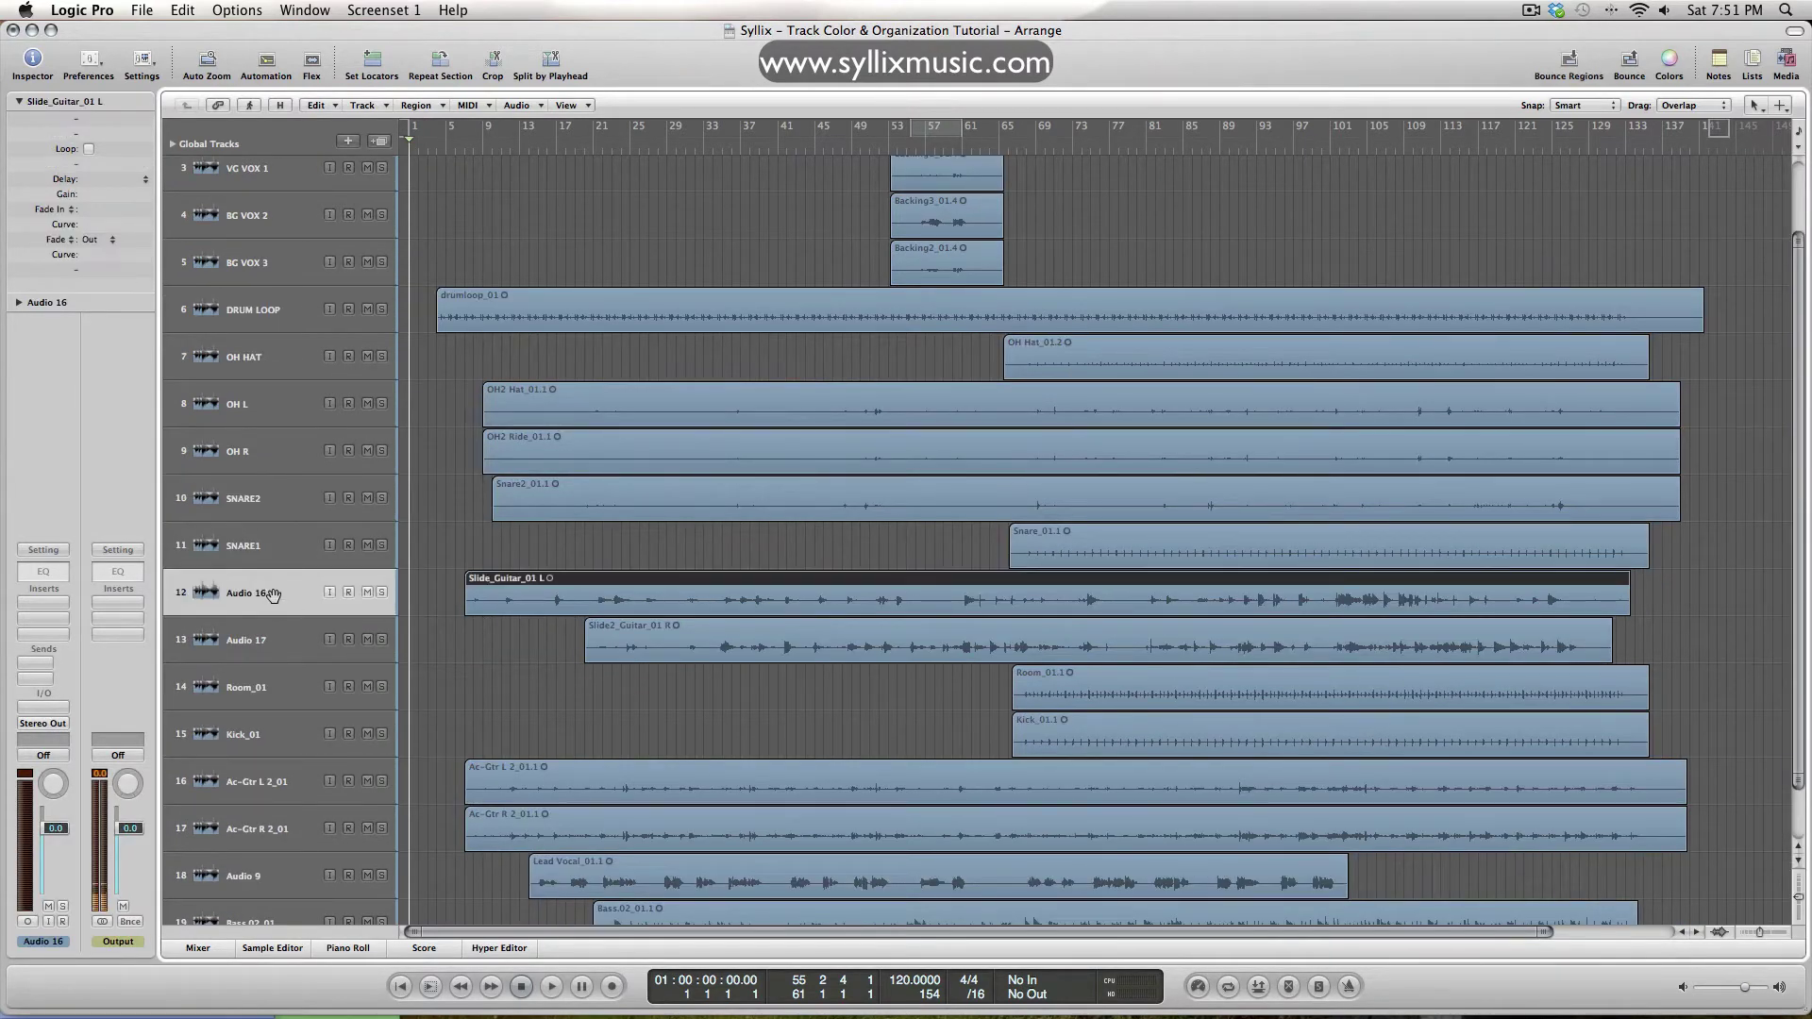
pyautogui.doubleClick(273, 593)
pyautogui.press('capslock')
pyautogui.write('SLIDE GEET')
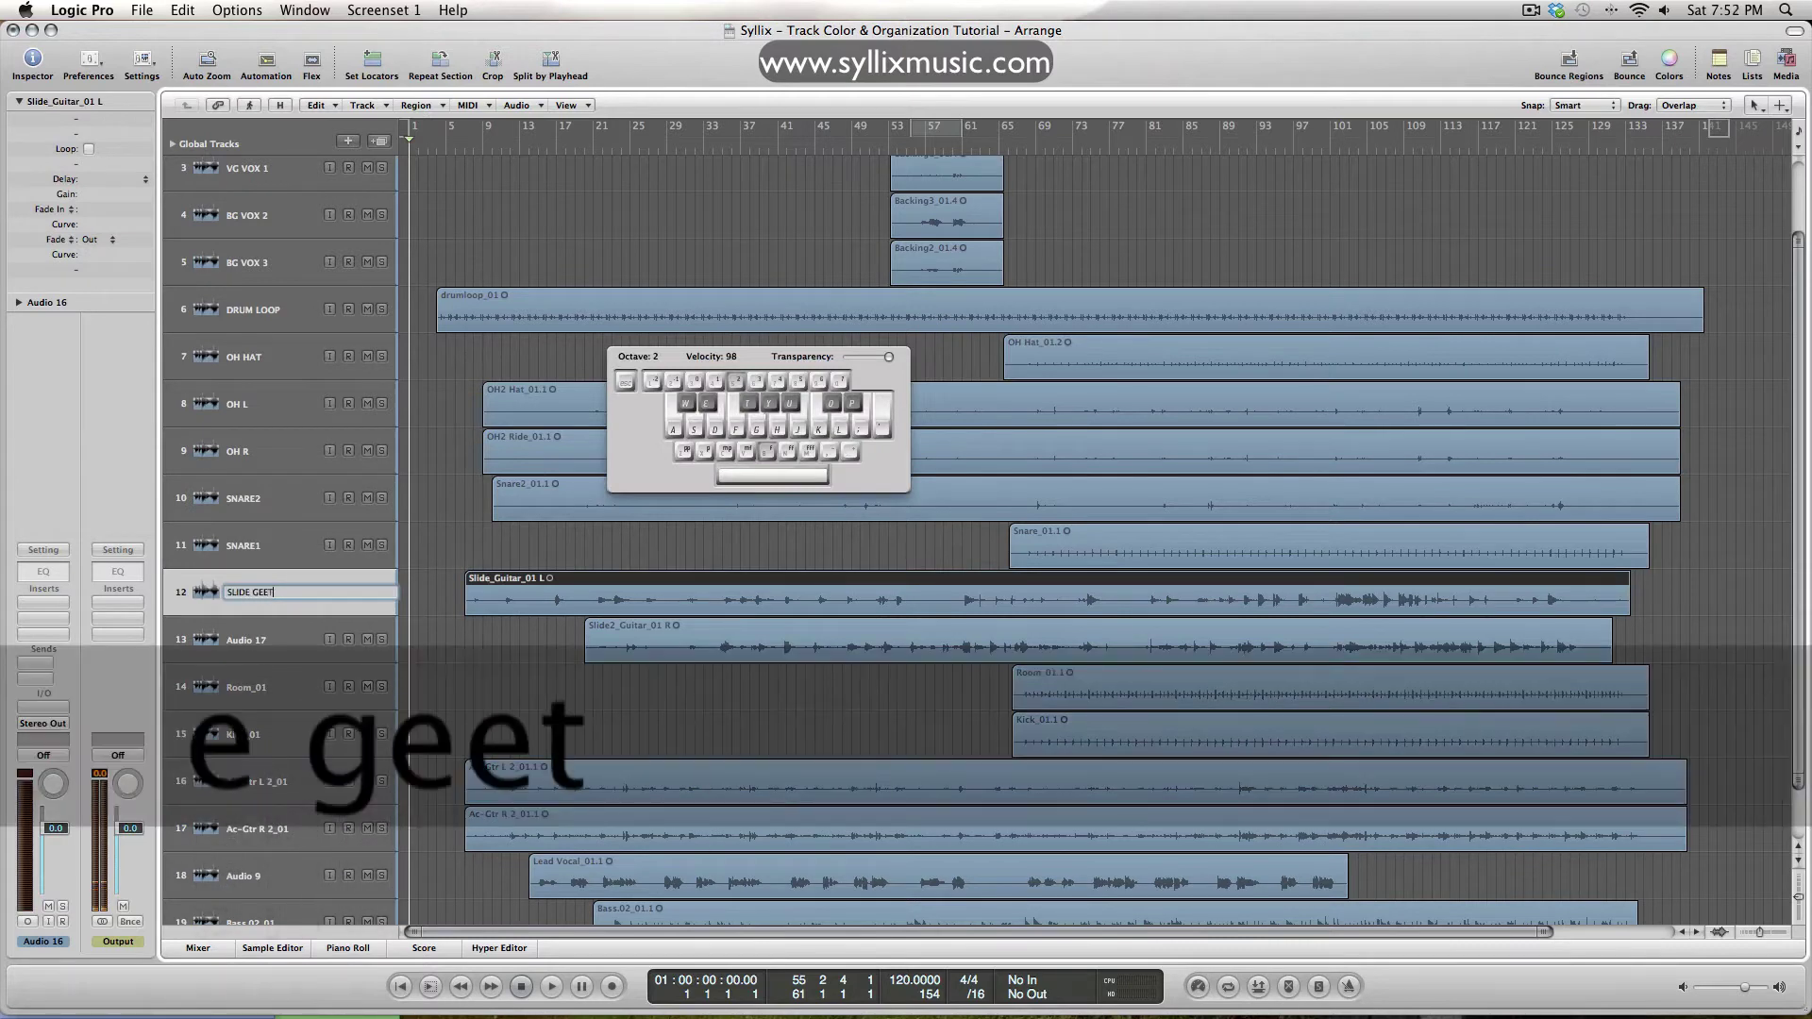
pyautogui.write(' 1')
pyautogui.press('Return')
pyautogui.doubleClick(299, 593)
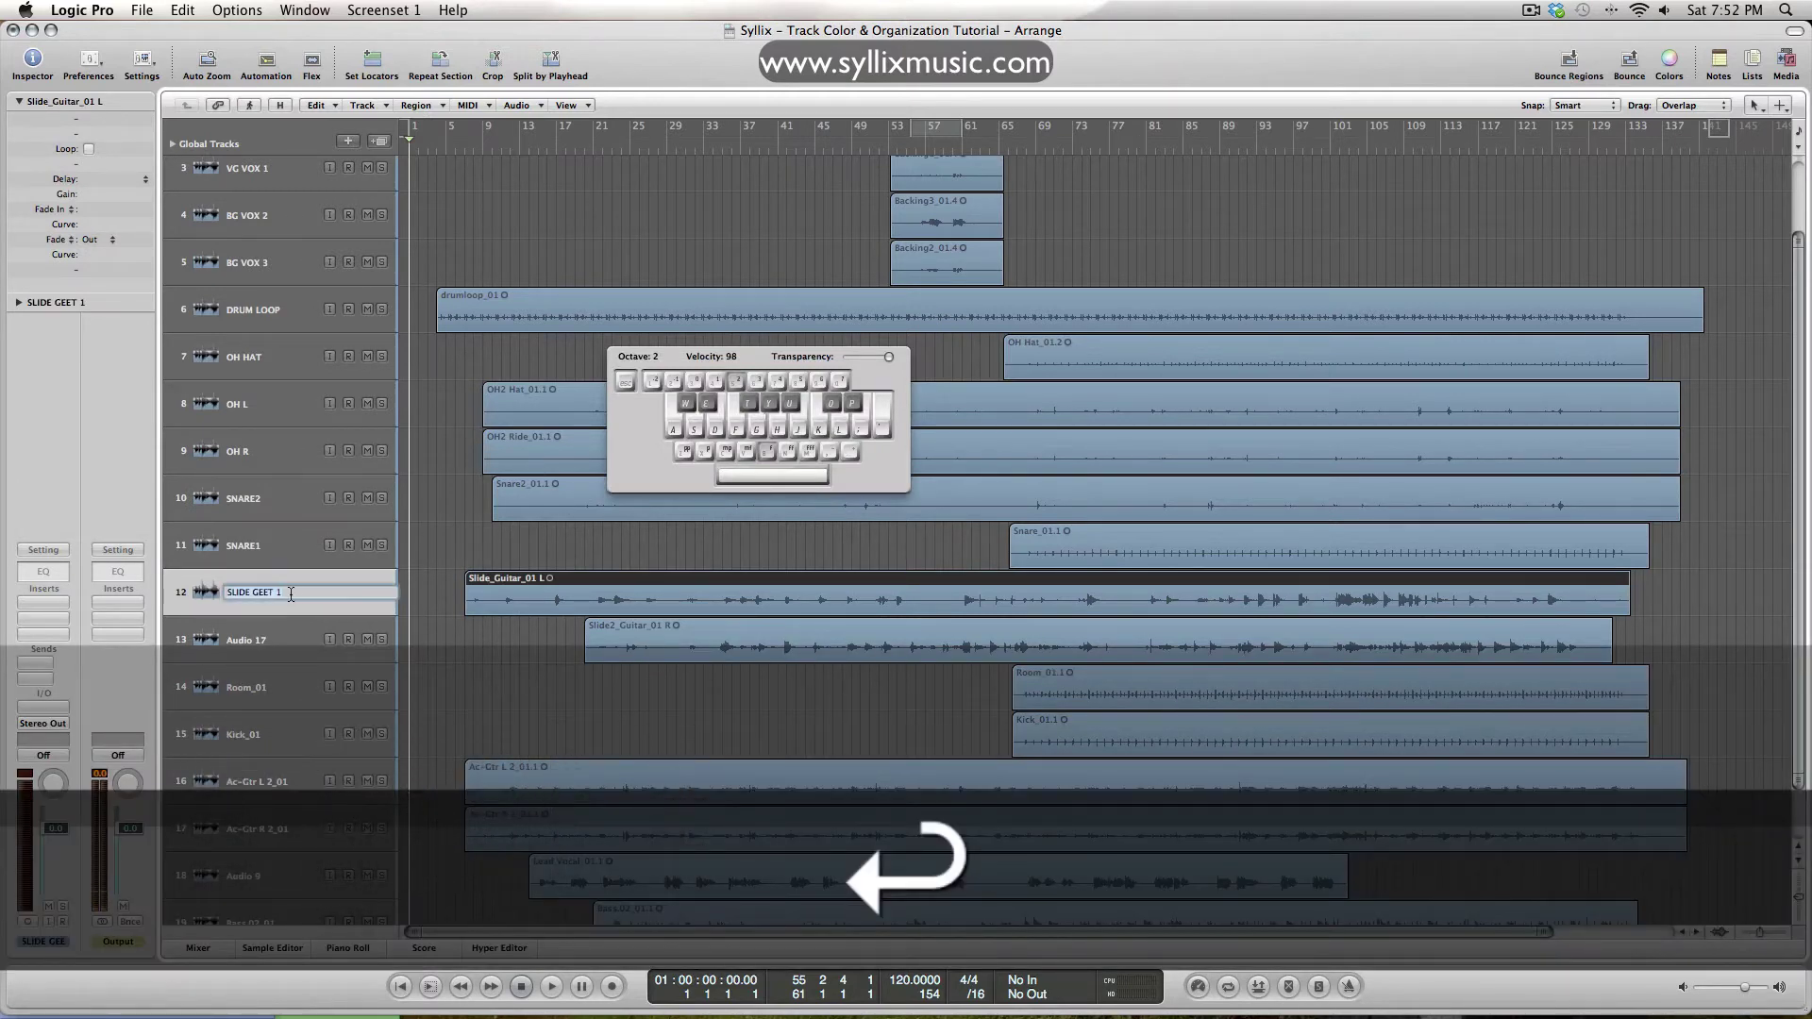
pyautogui.press('BackSpace')
pyautogui.write('L')
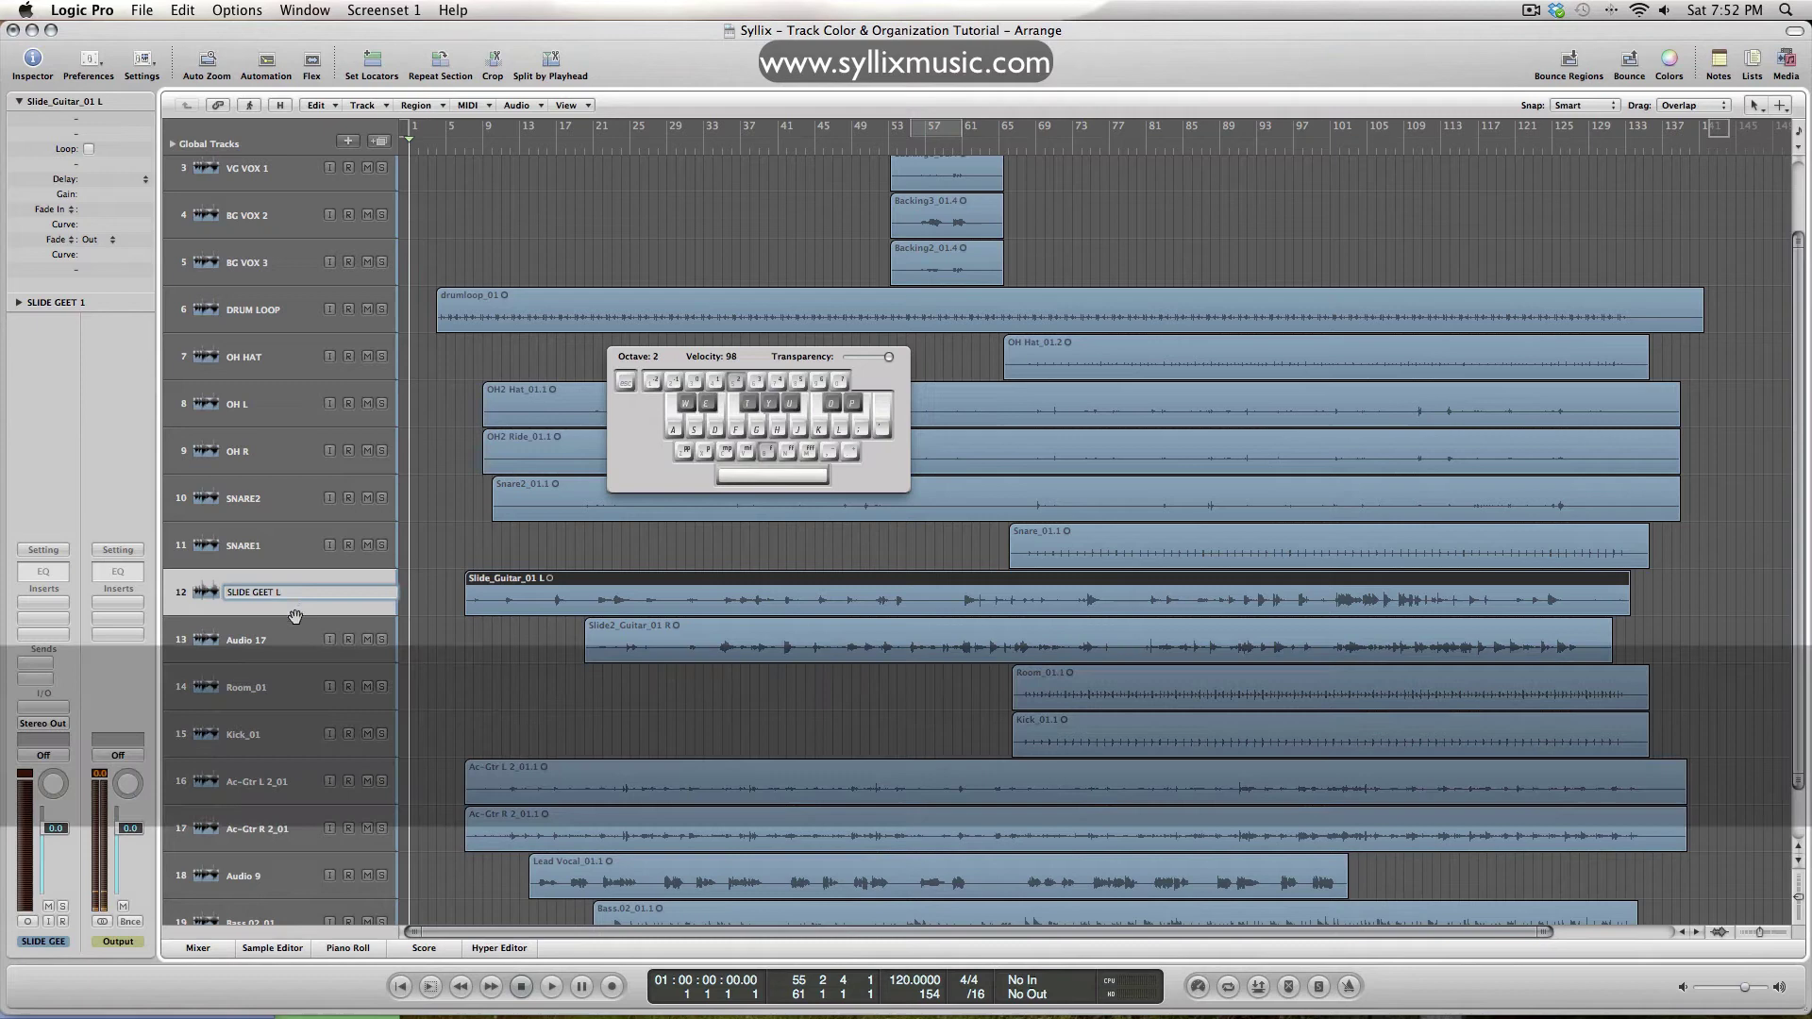
pyautogui.press('Tab')
pyautogui.write('Slide geet r')
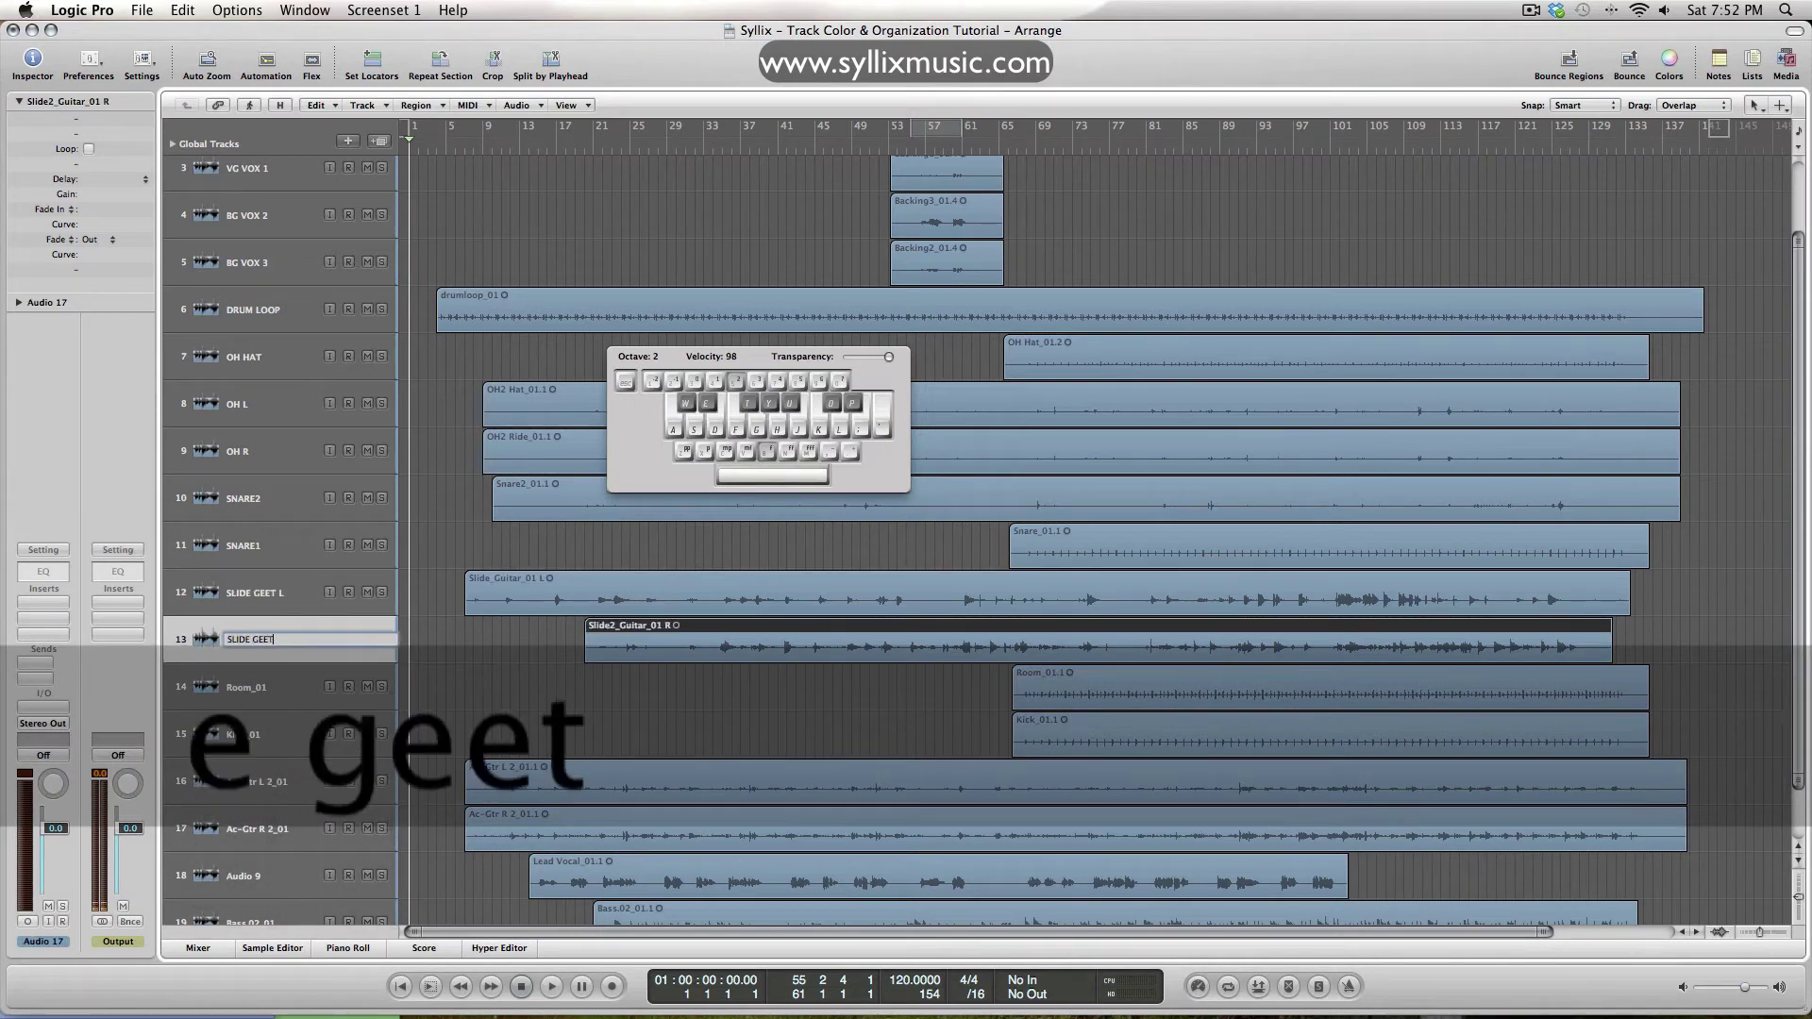
pyautogui.press('Return')
# Rename Room_01 to ROOM 1, Kick_01 to KICK and the next track to ACOUSTIC GEET L
pyautogui.scroll(-3, 274, 637)
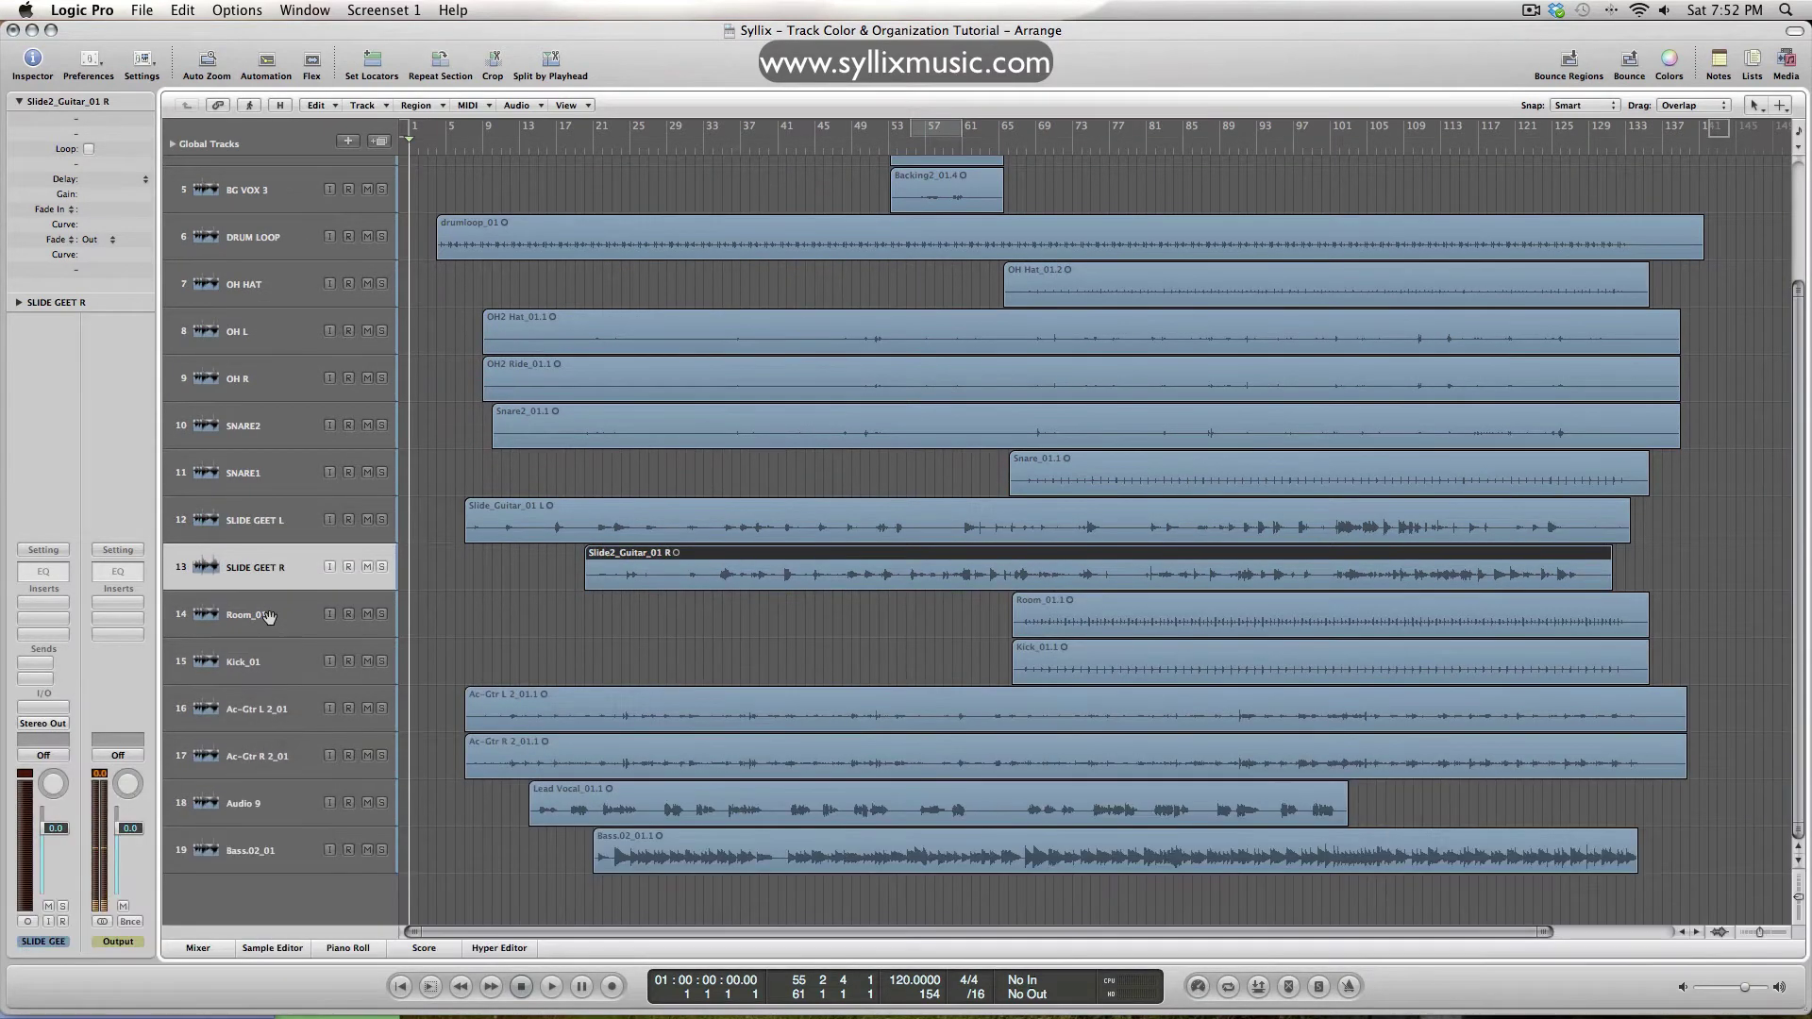
pyautogui.doubleClick(269, 616)
pyautogui.press('capslock')
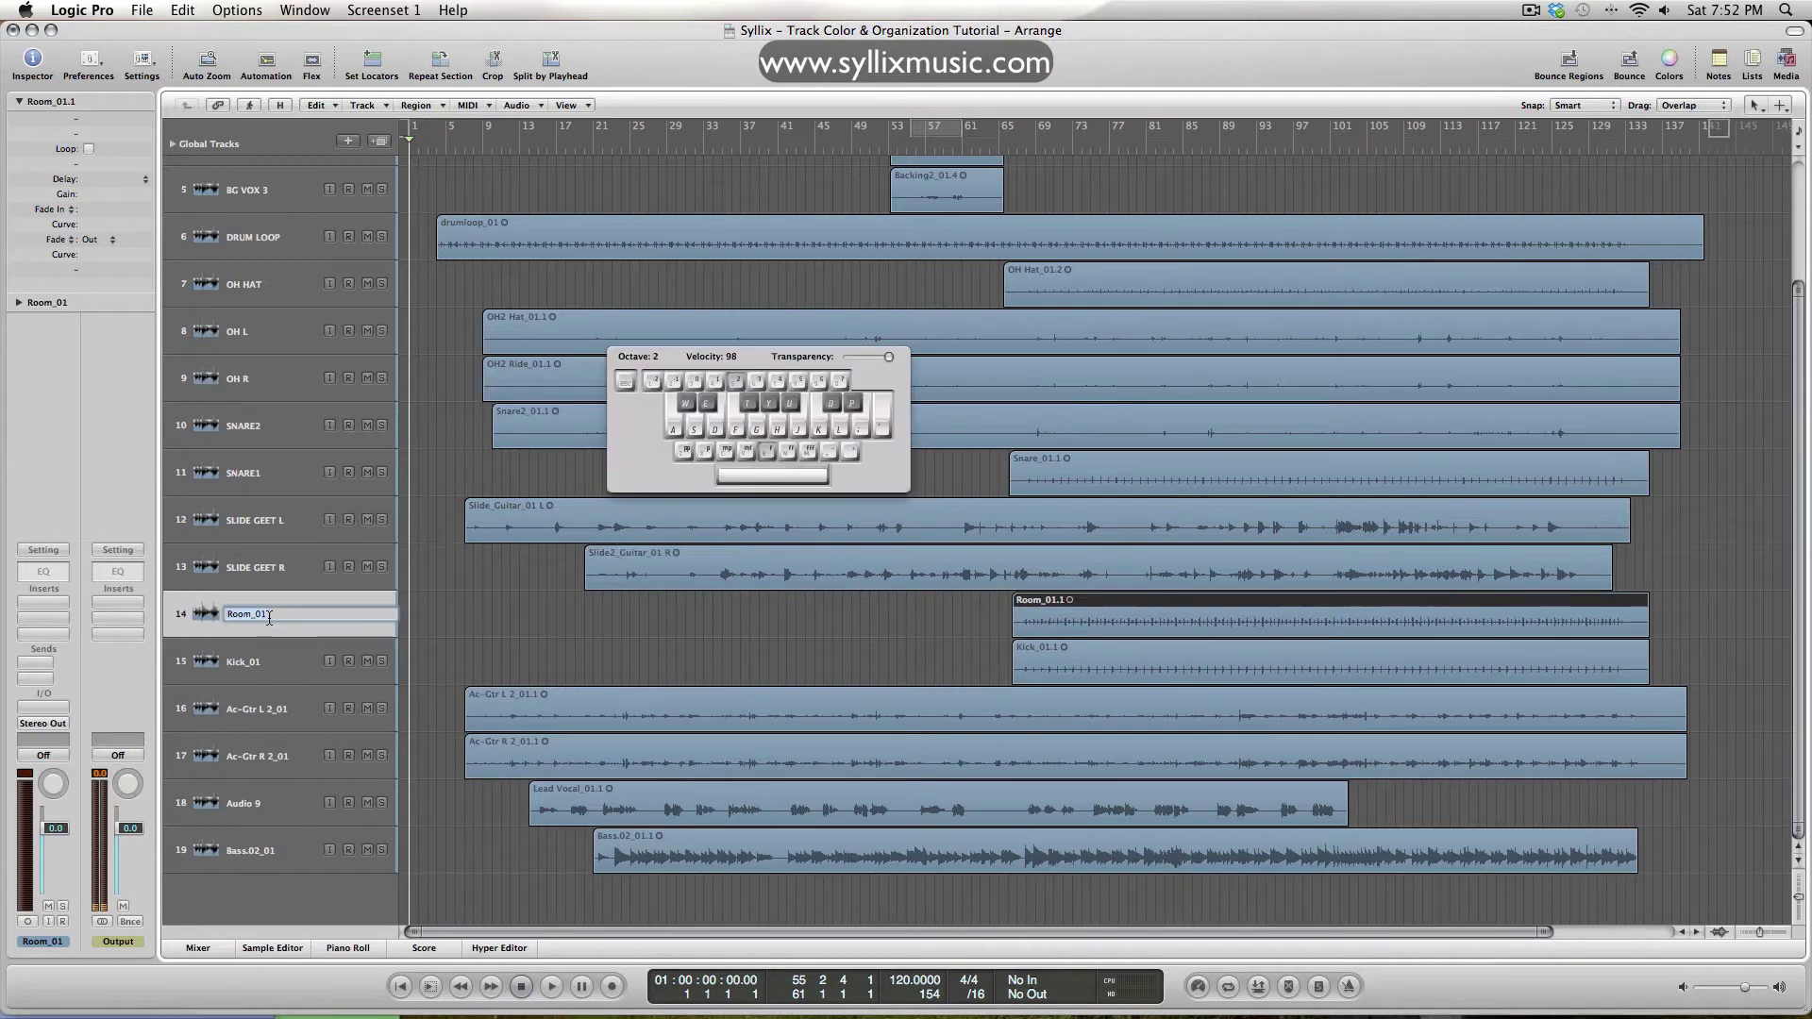
pyautogui.write('ROOM 1')
pyautogui.press('Return')
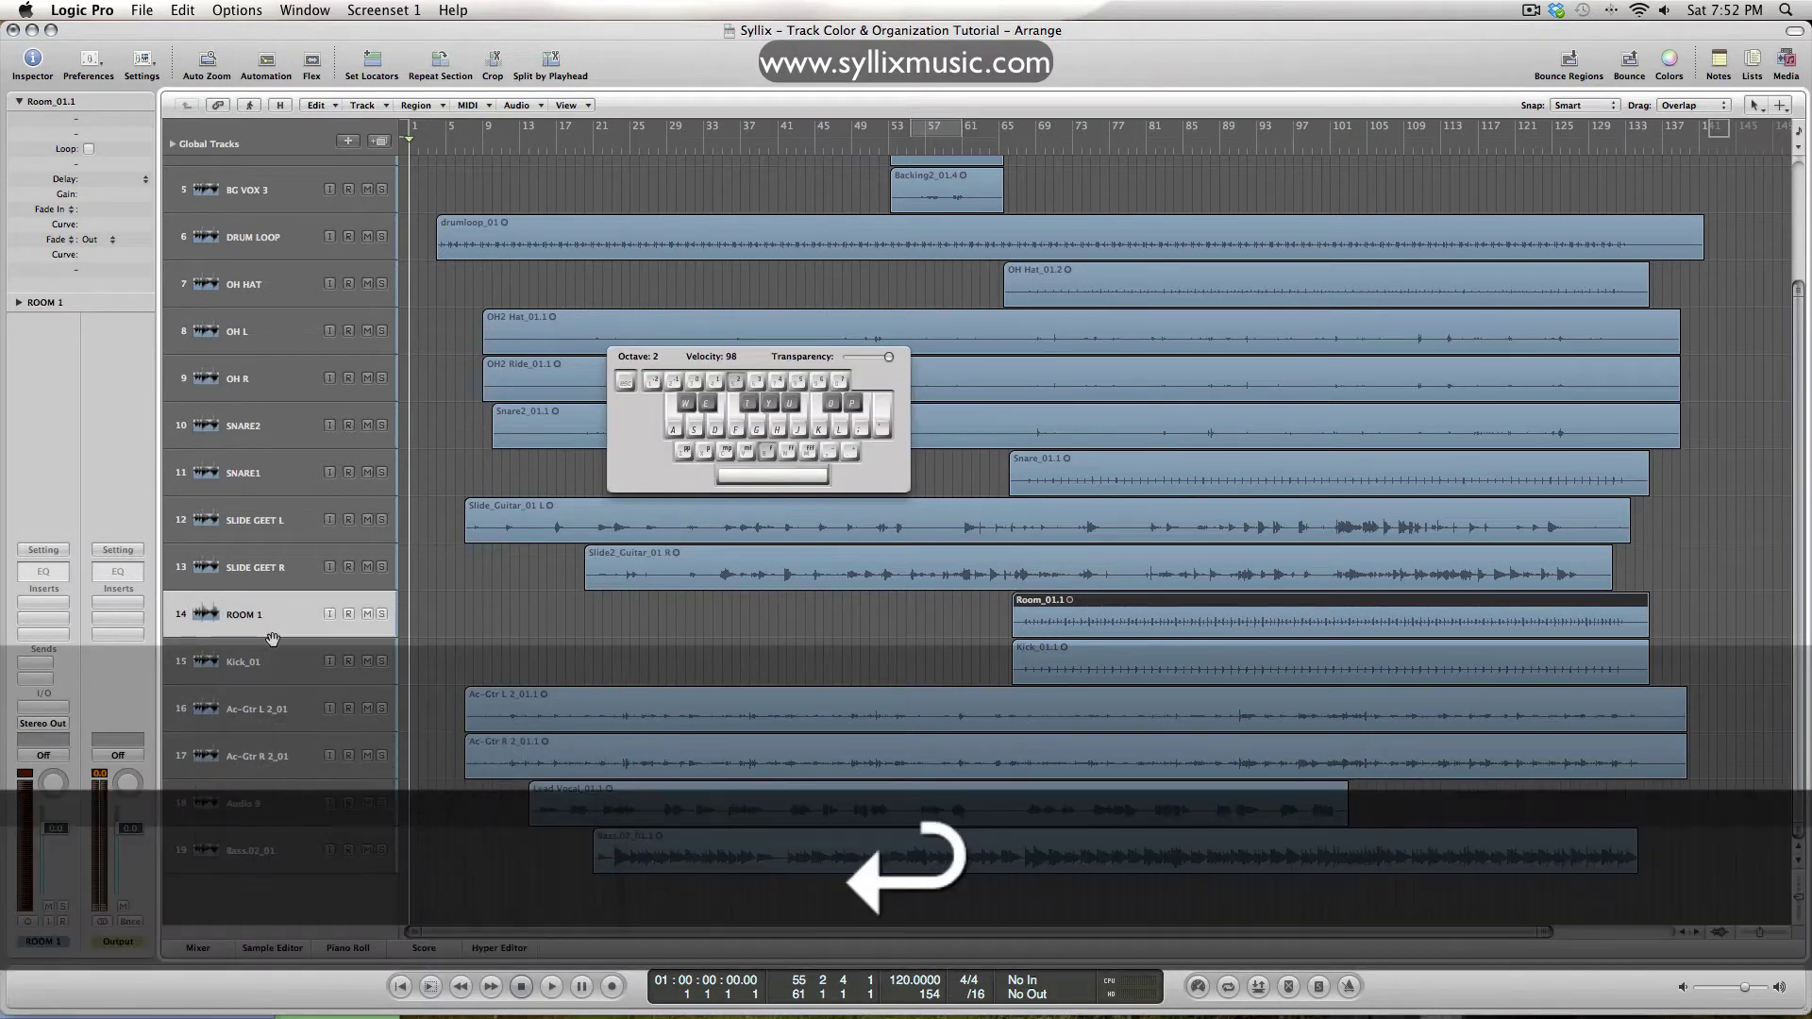
pyautogui.doubleClick(270, 651)
pyautogui.write('KICK')
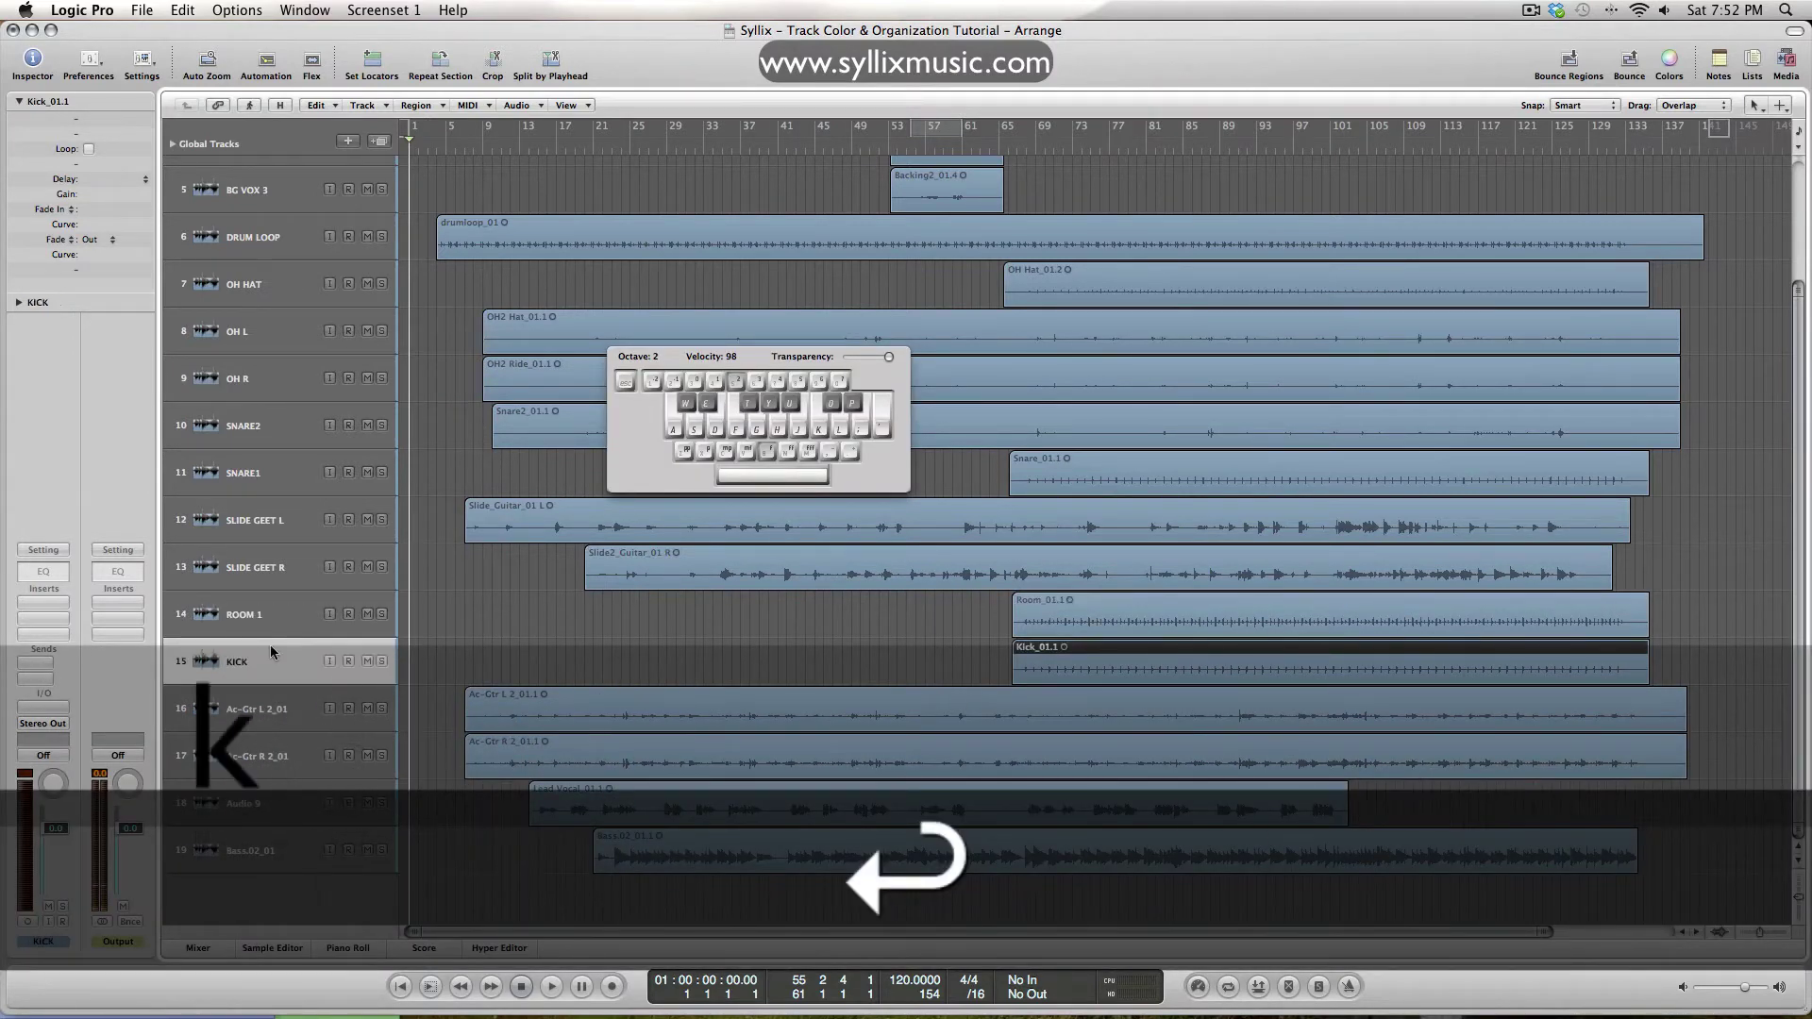
pyautogui.press('Tab')
pyautogui.write('ACOUSTIC GEET')
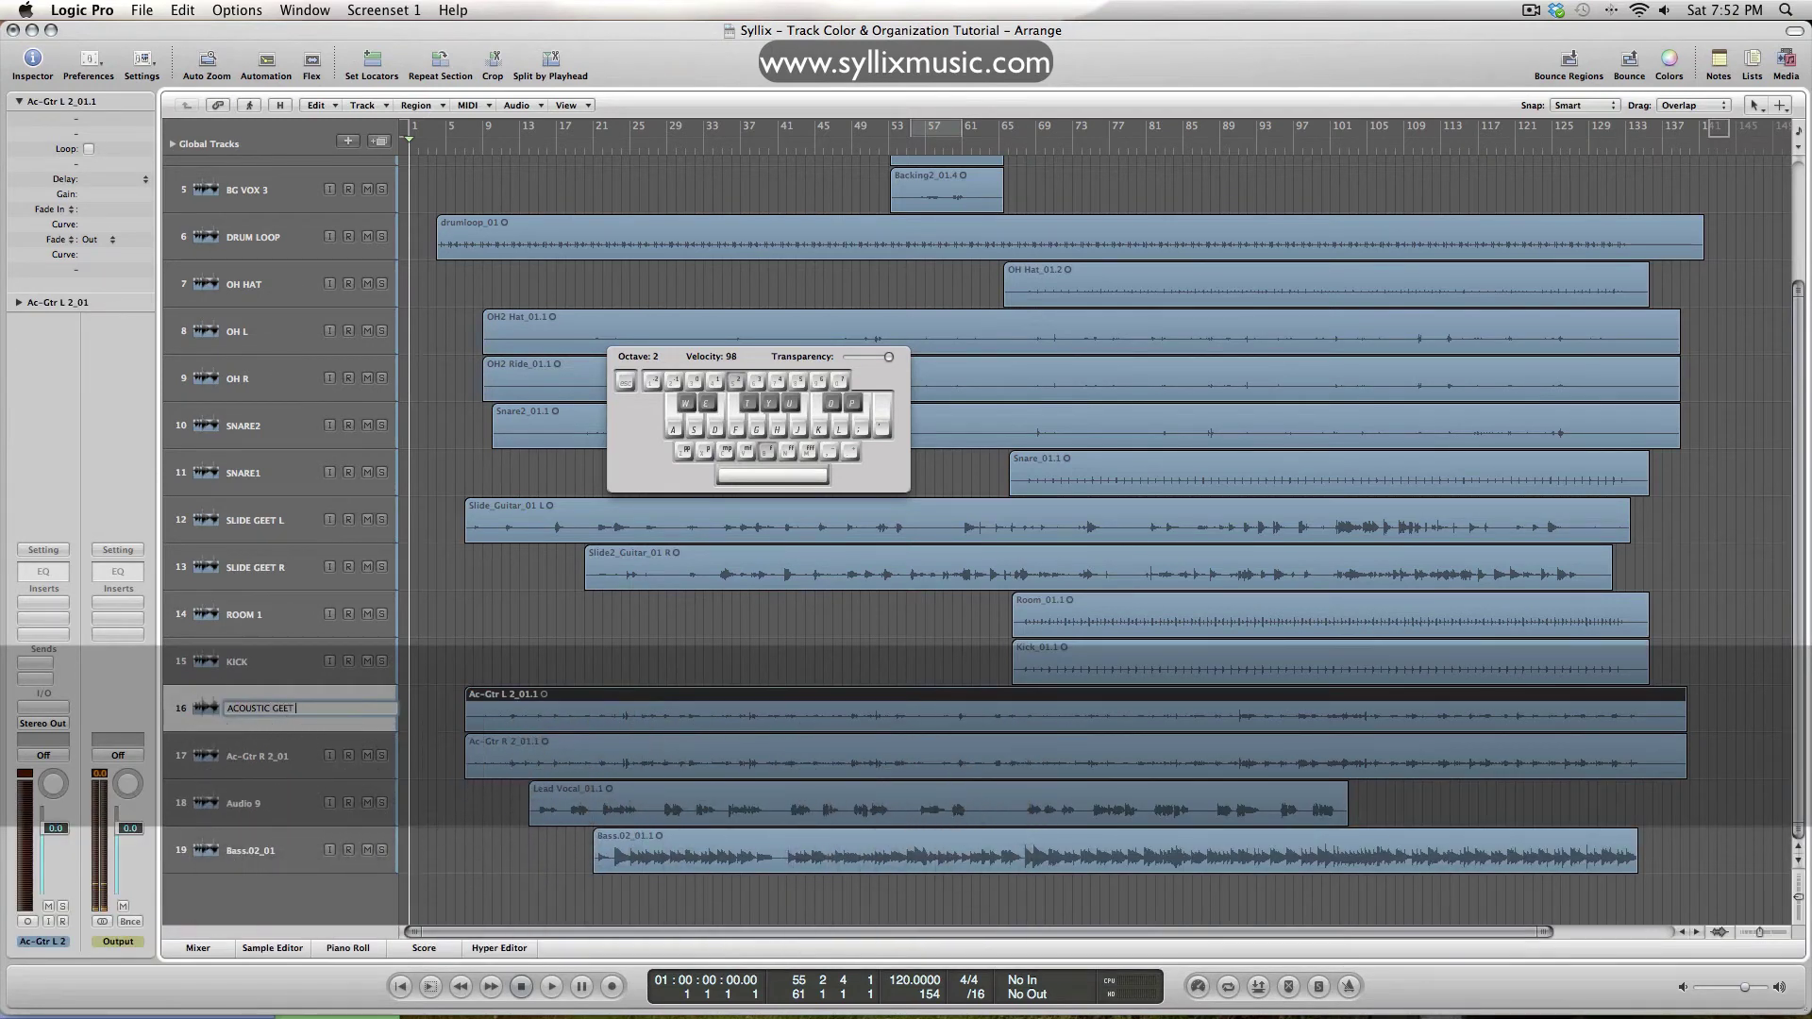
pyautogui.write(' L')
pyautogui.press('Return')
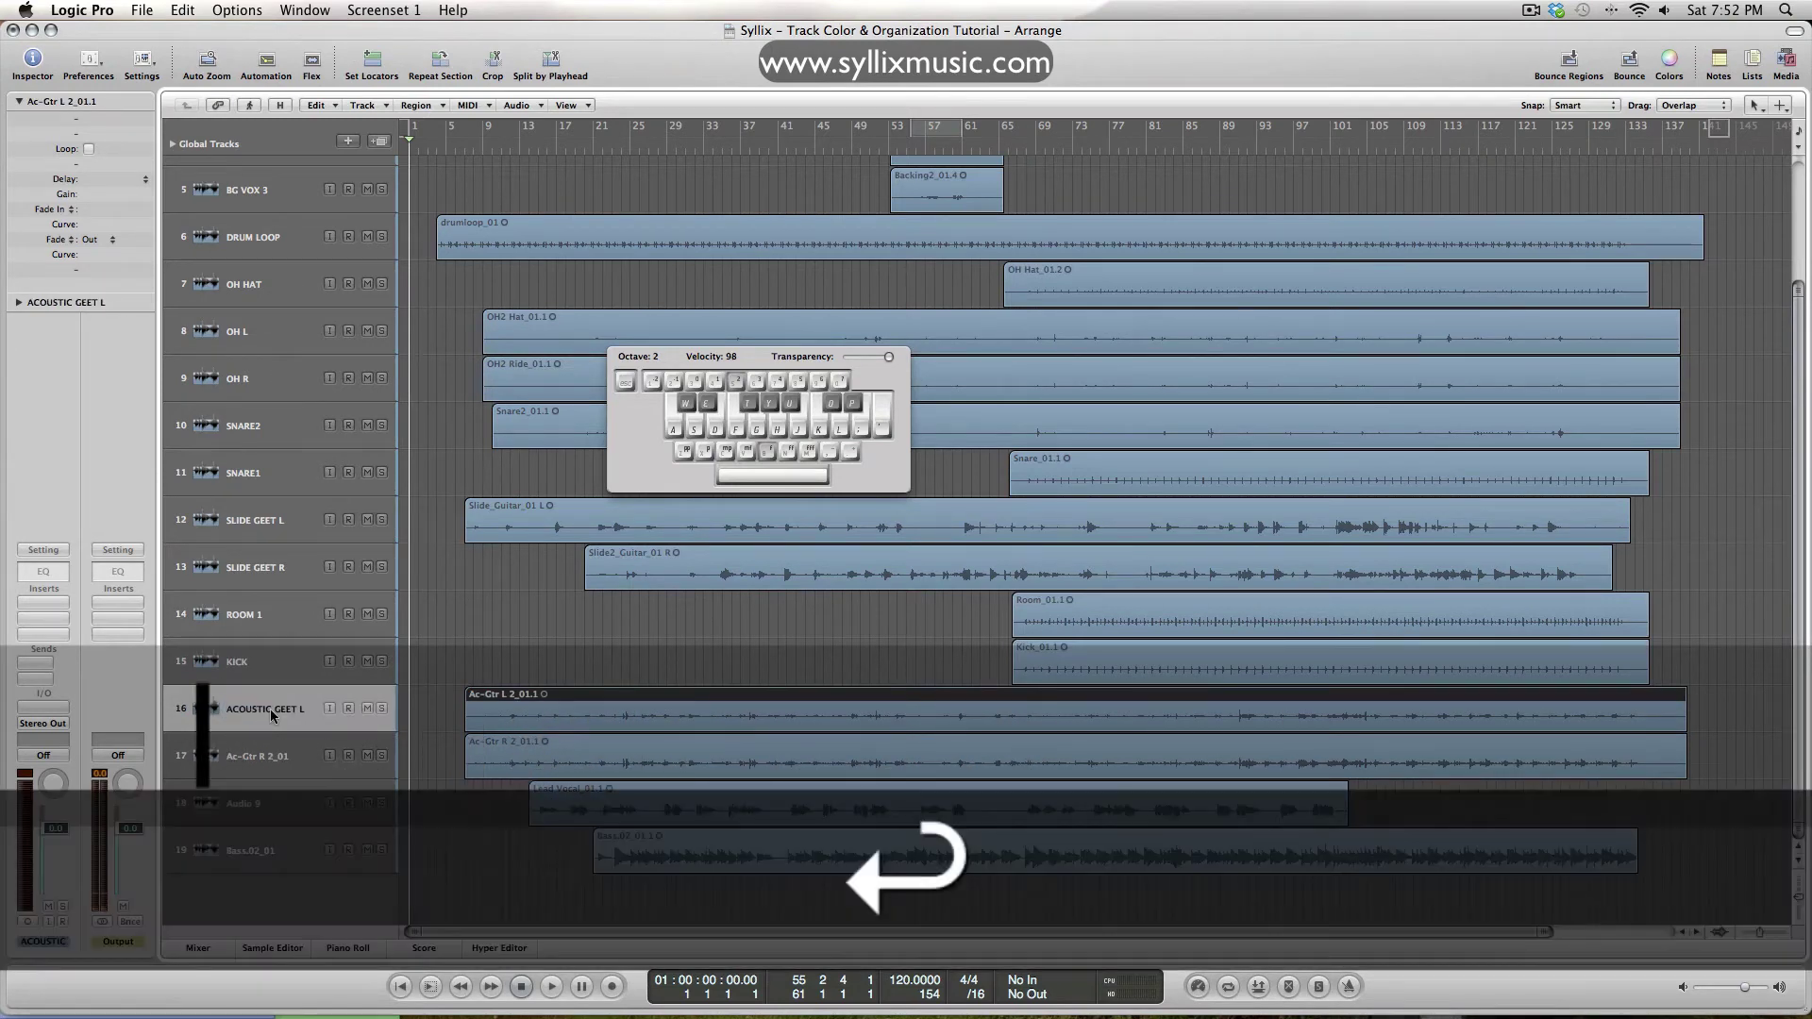
# Rename Ac-Gtr R 2_01 to ACOUSTIC GEET R, Audio 9 to LEAD VOCAL, and Bass.02_01 to BASS
pyautogui.click(231, 752)
pyautogui.doubleClick(231, 752)
pyautogui.write('ACOUSTIC GE')
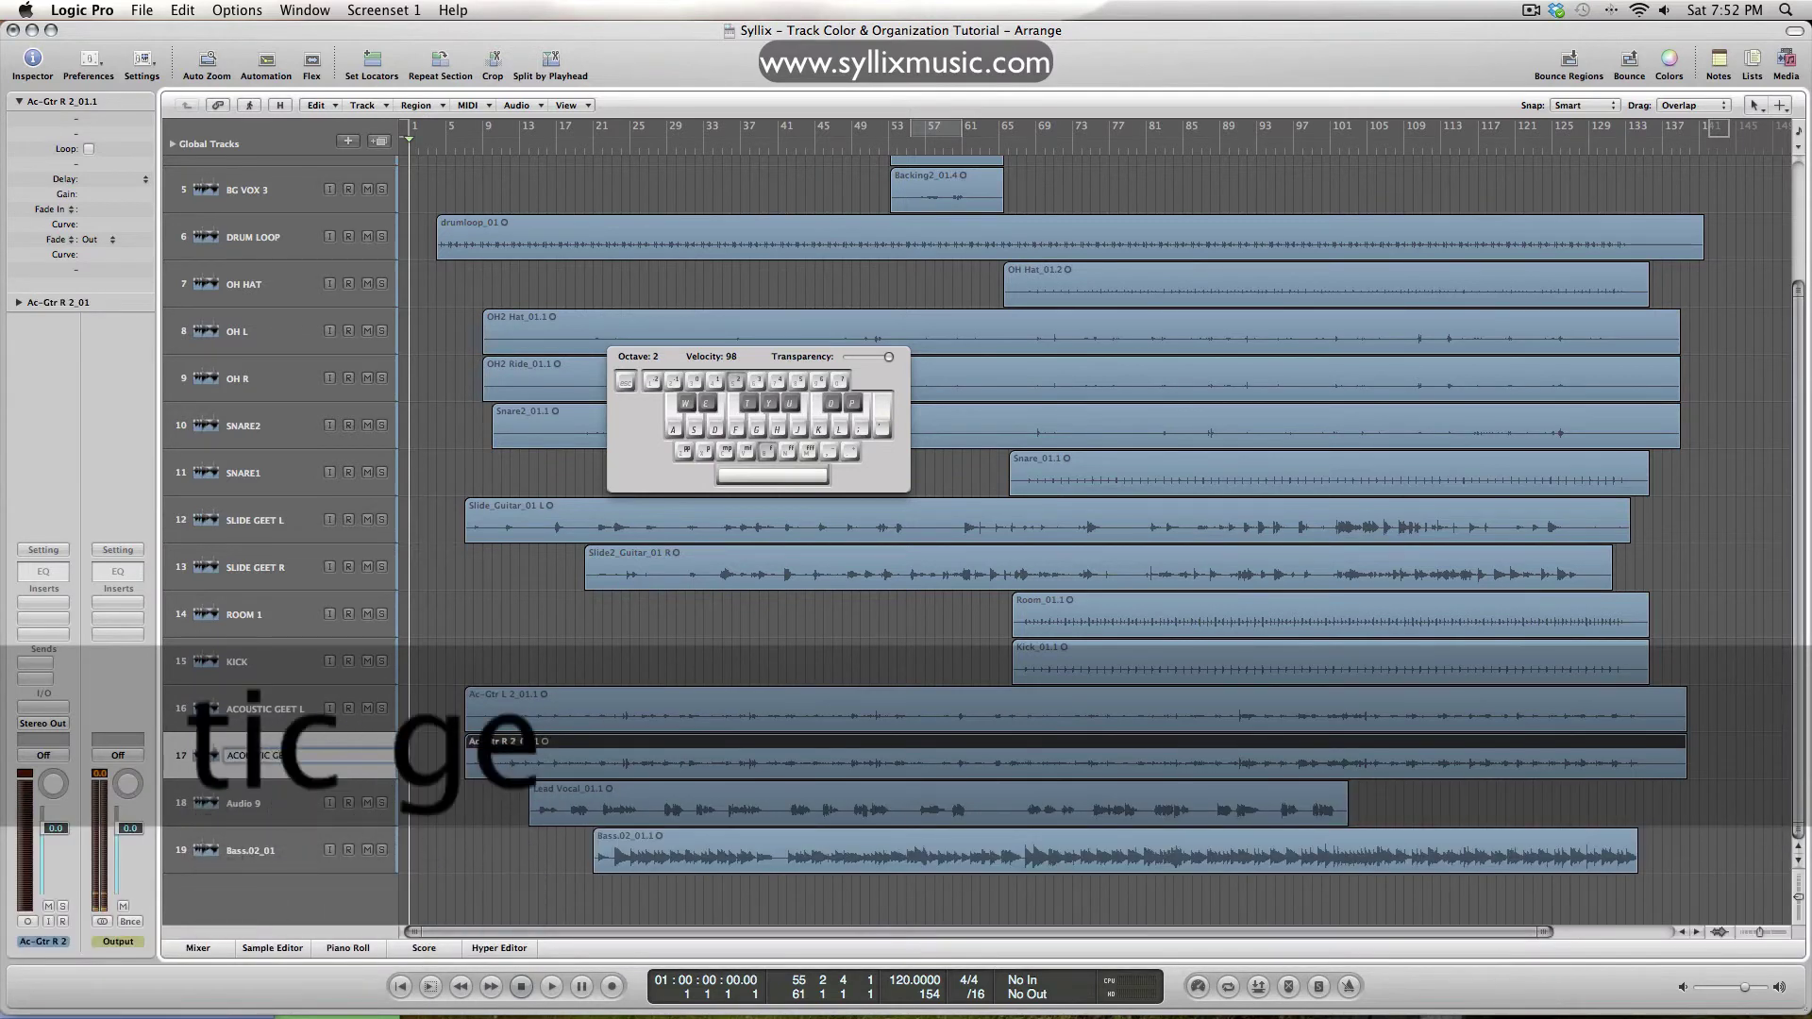
pyautogui.write('ET R')
pyautogui.press('Return')
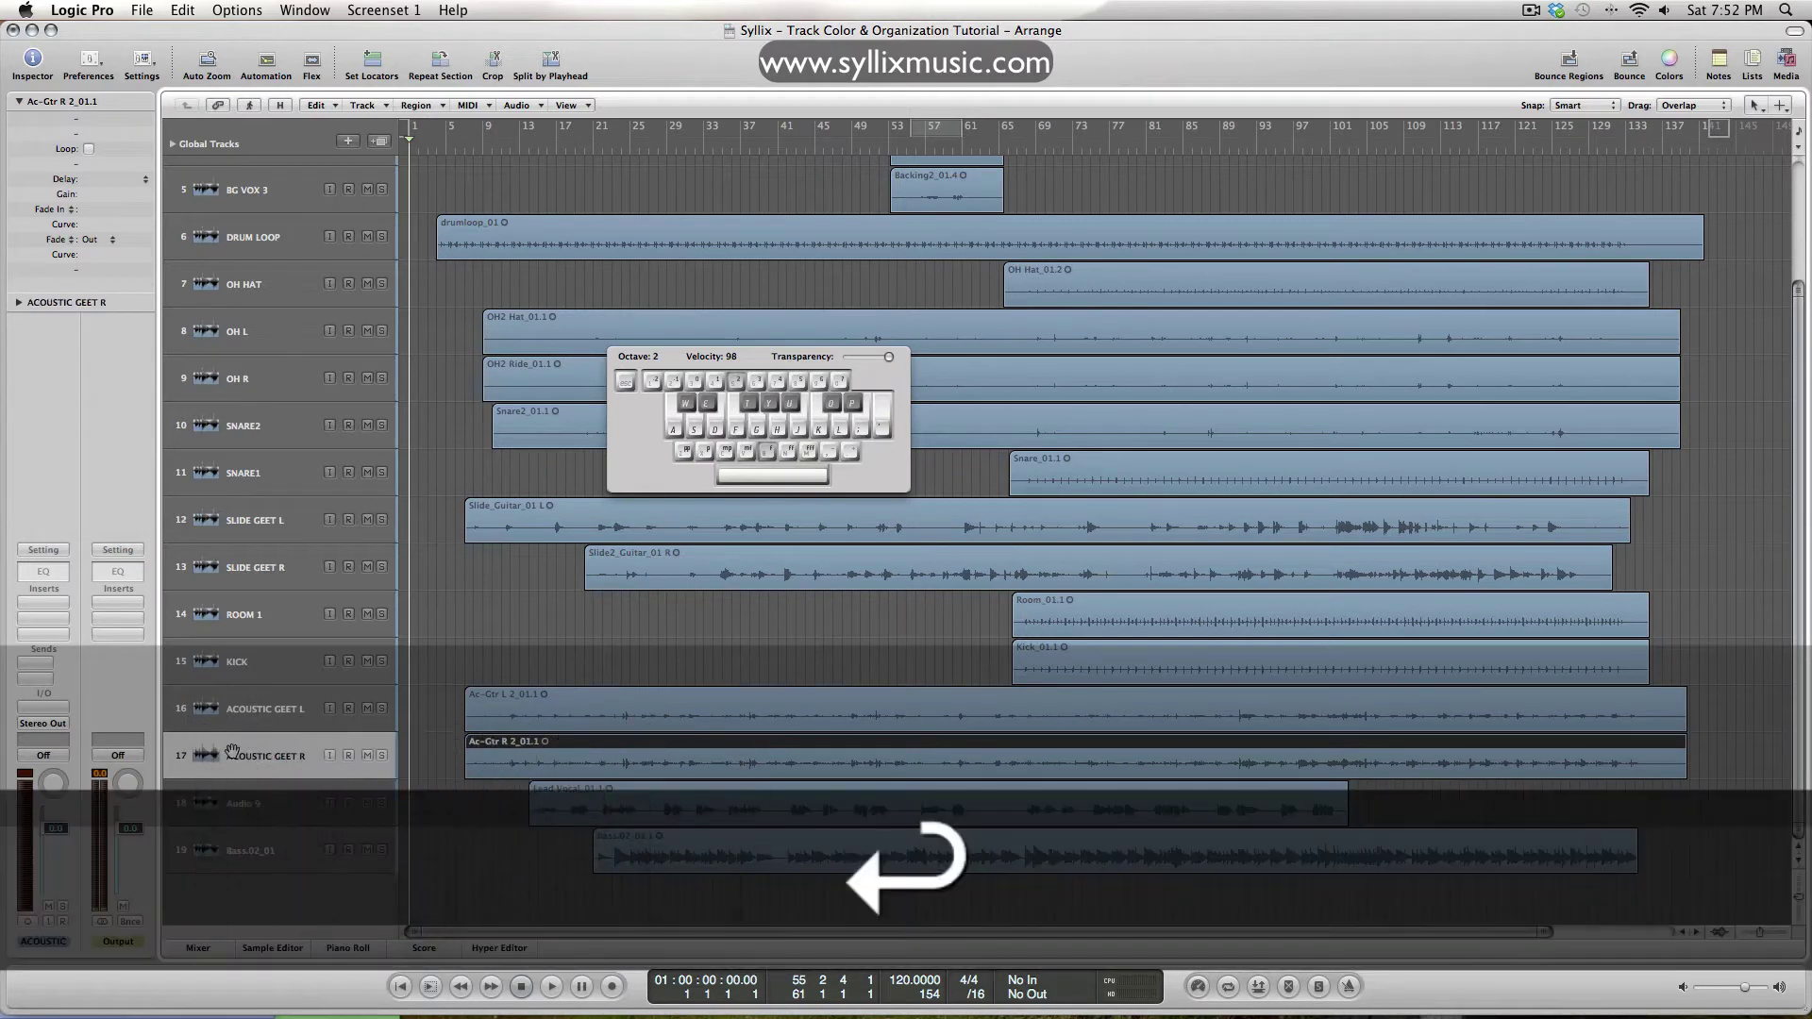
pyautogui.doubleClick(271, 821)
pyautogui.write('LEAD VOCAL')
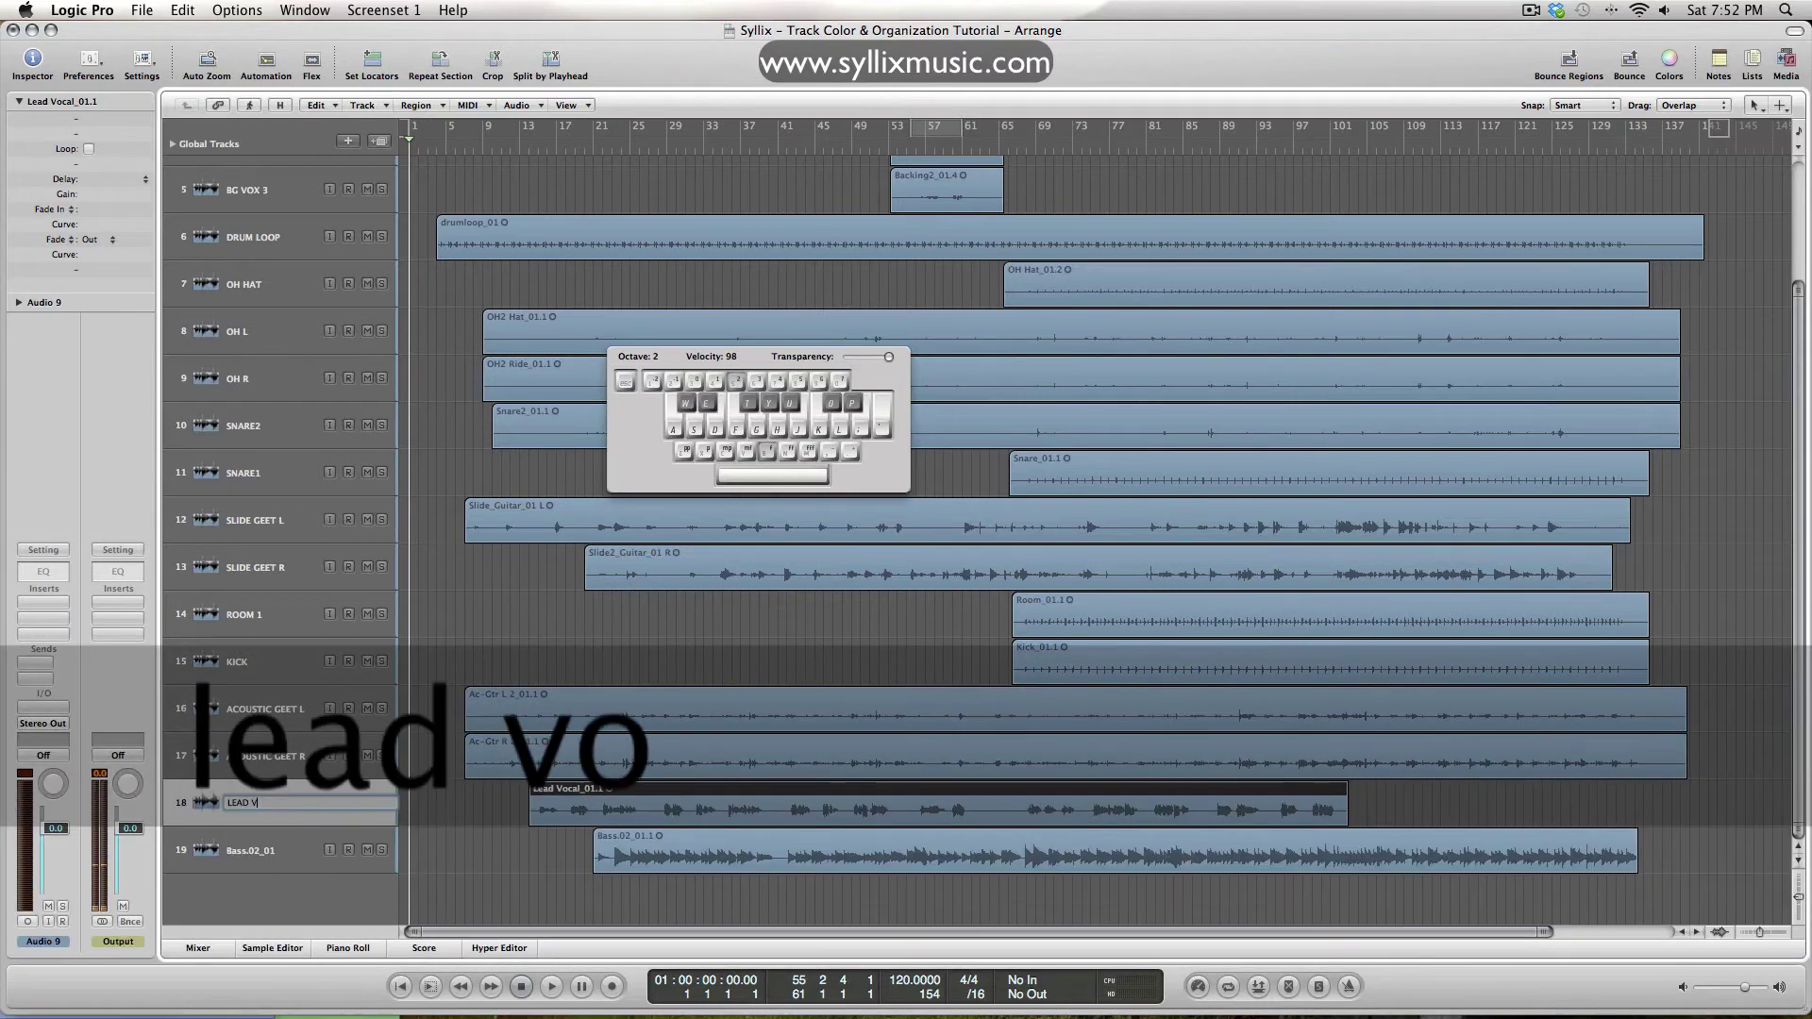
pyautogui.press('Return')
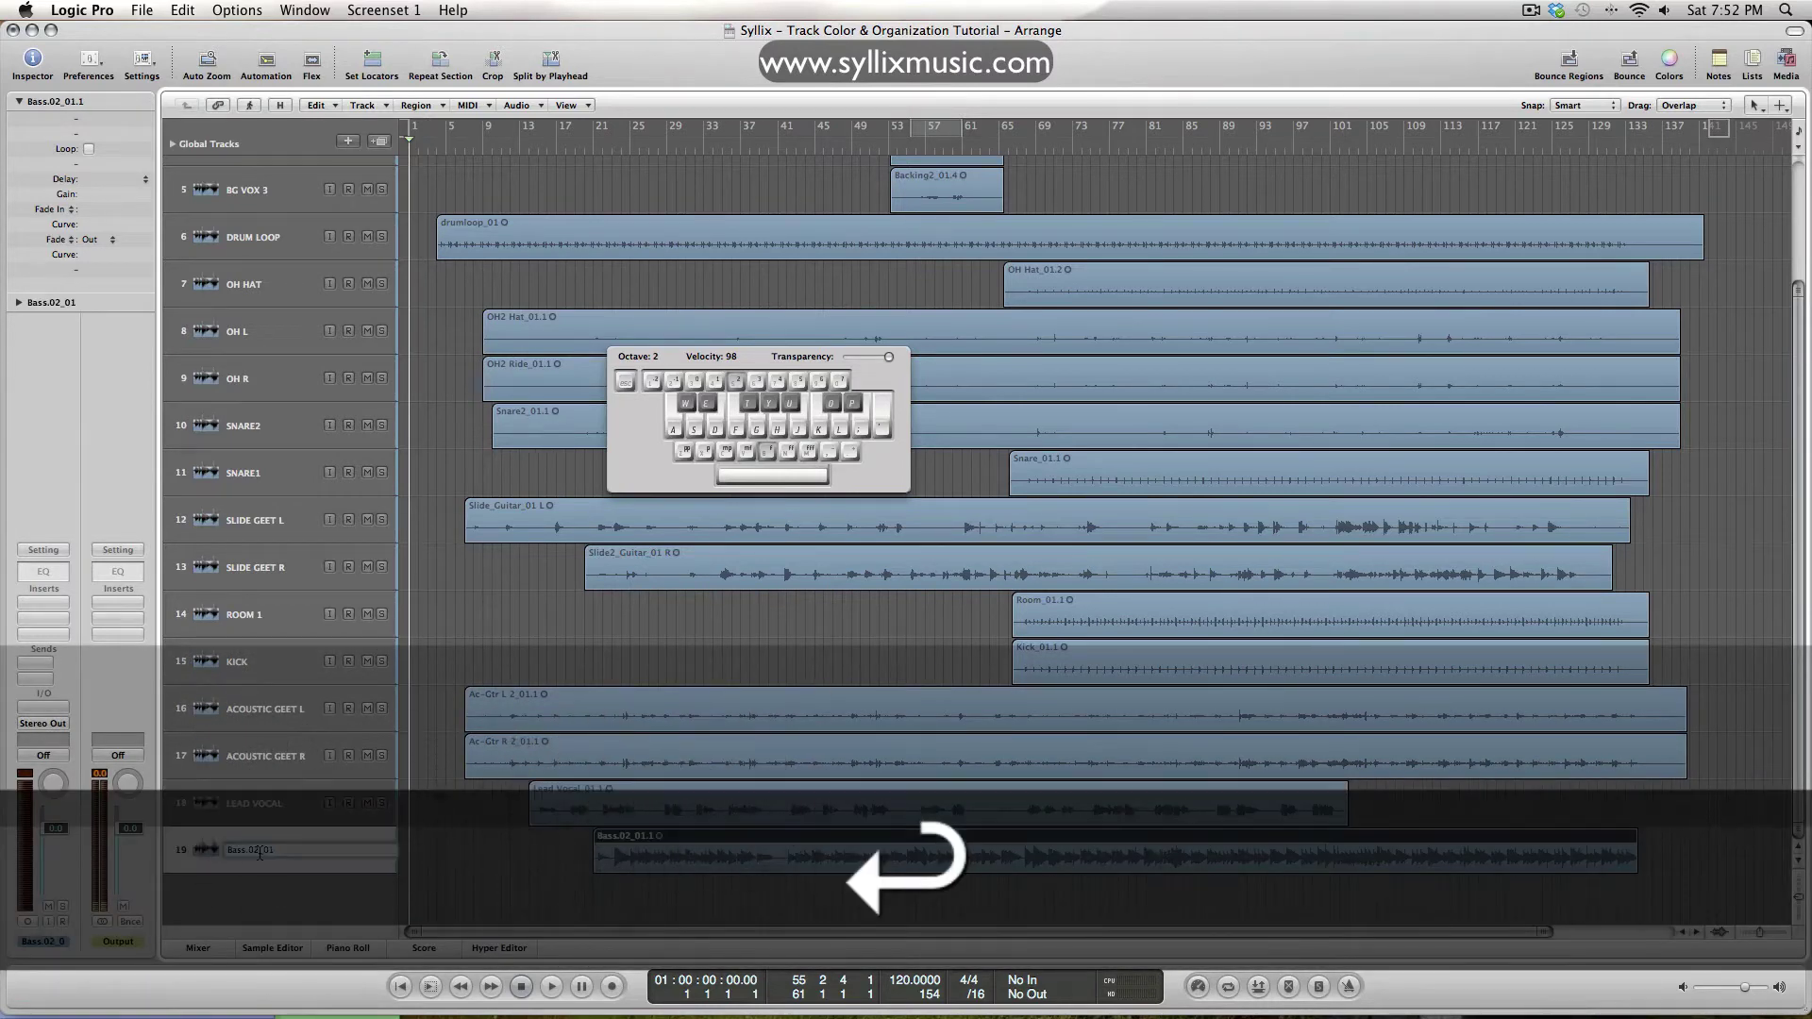
pyautogui.doubleClick(251, 849)
pyautogui.write('BASS')
pyautogui.press('Return')
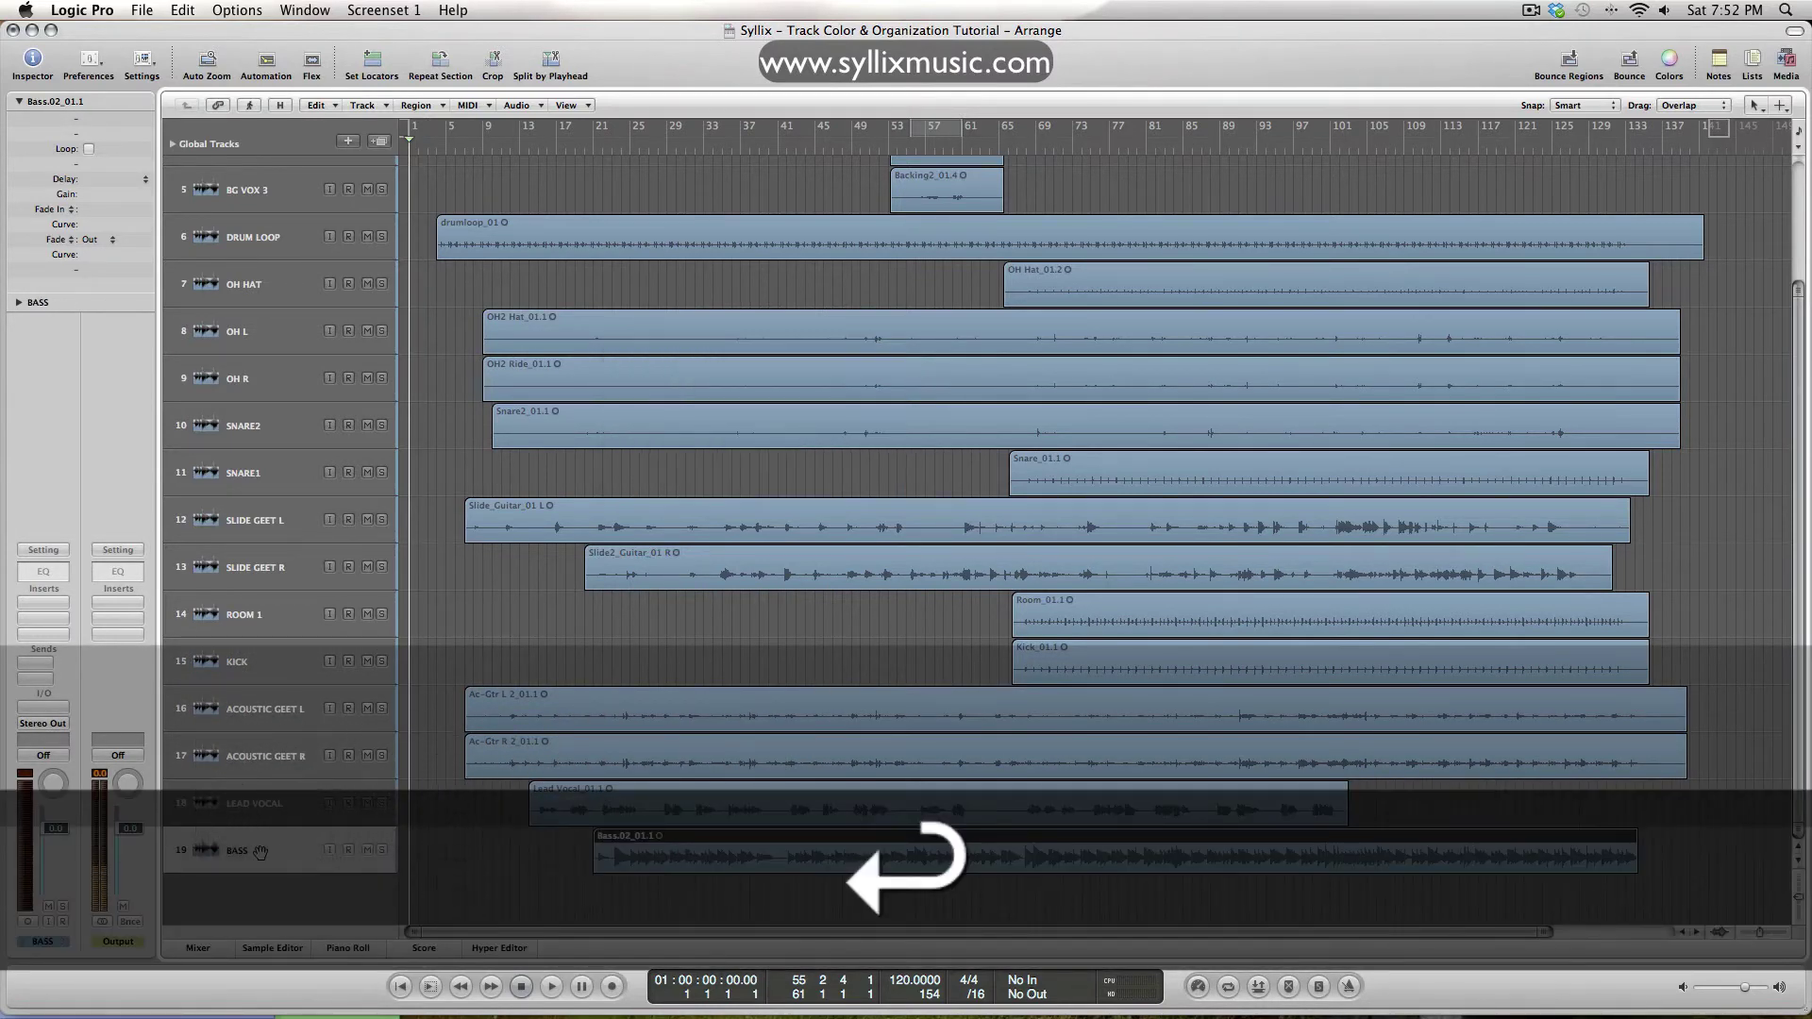
# Select the regions on tracks 3–19 and name them after their tracks with Cmd+Option+N
pyautogui.scroll(-3, 603, 198)
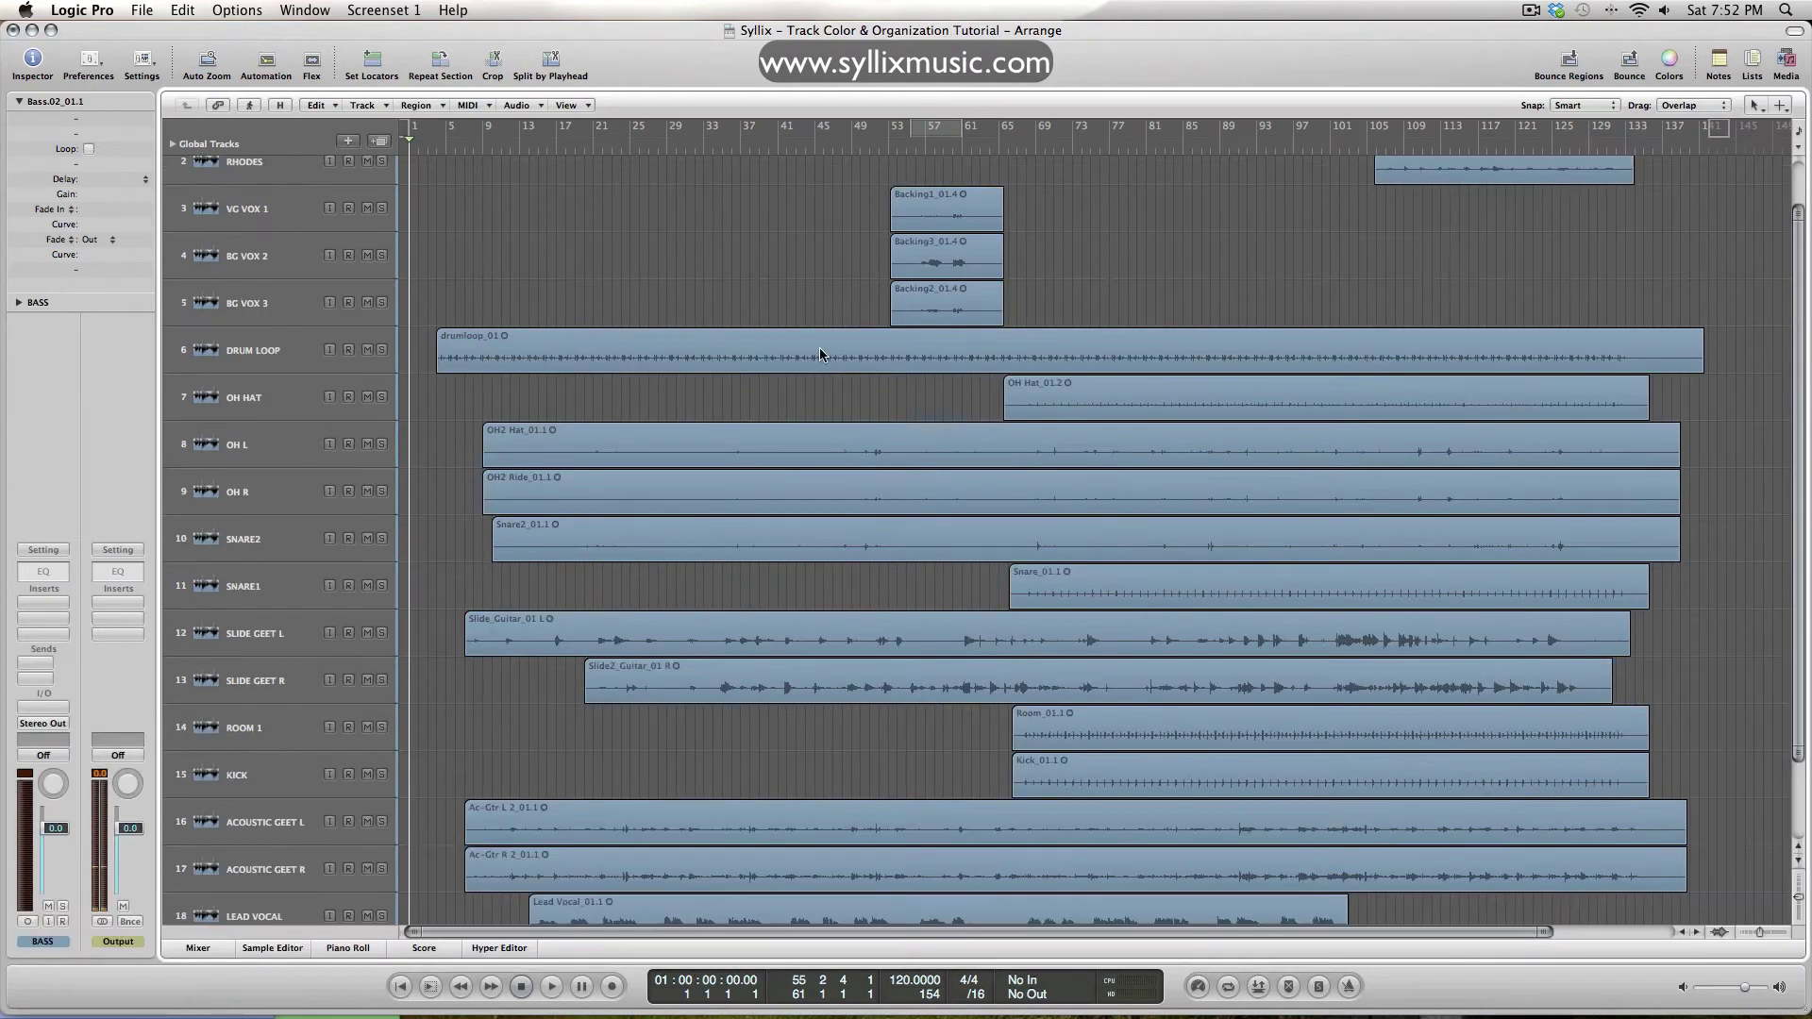
pyautogui.scroll(-2, 818, 346)
pyautogui.moveTo(798, 226); pyautogui.dragTo(958, 394)
pyautogui.moveTo(1034, 472); pyautogui.dragTo(1197, 745)
pyautogui.press('super+alt+n')
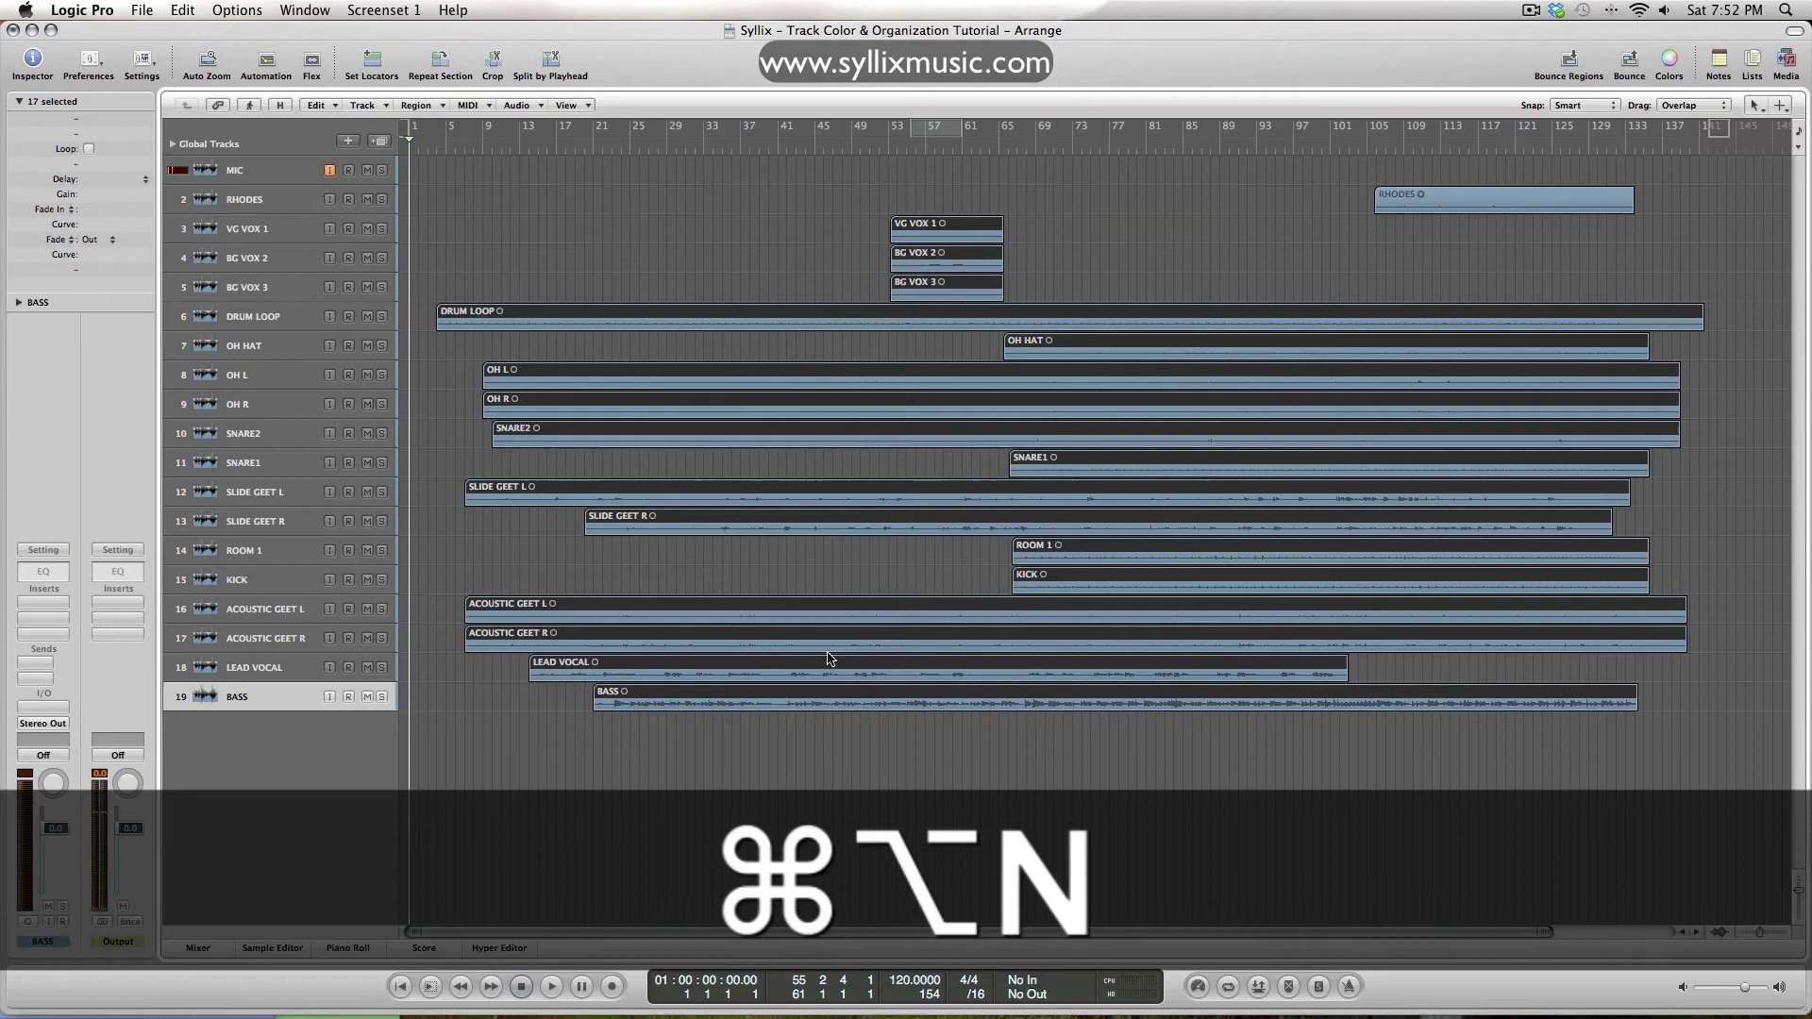
pyautogui.moveTo(560, 247); pyautogui.dragTo(718, 994)
pyautogui.click(585, 830)
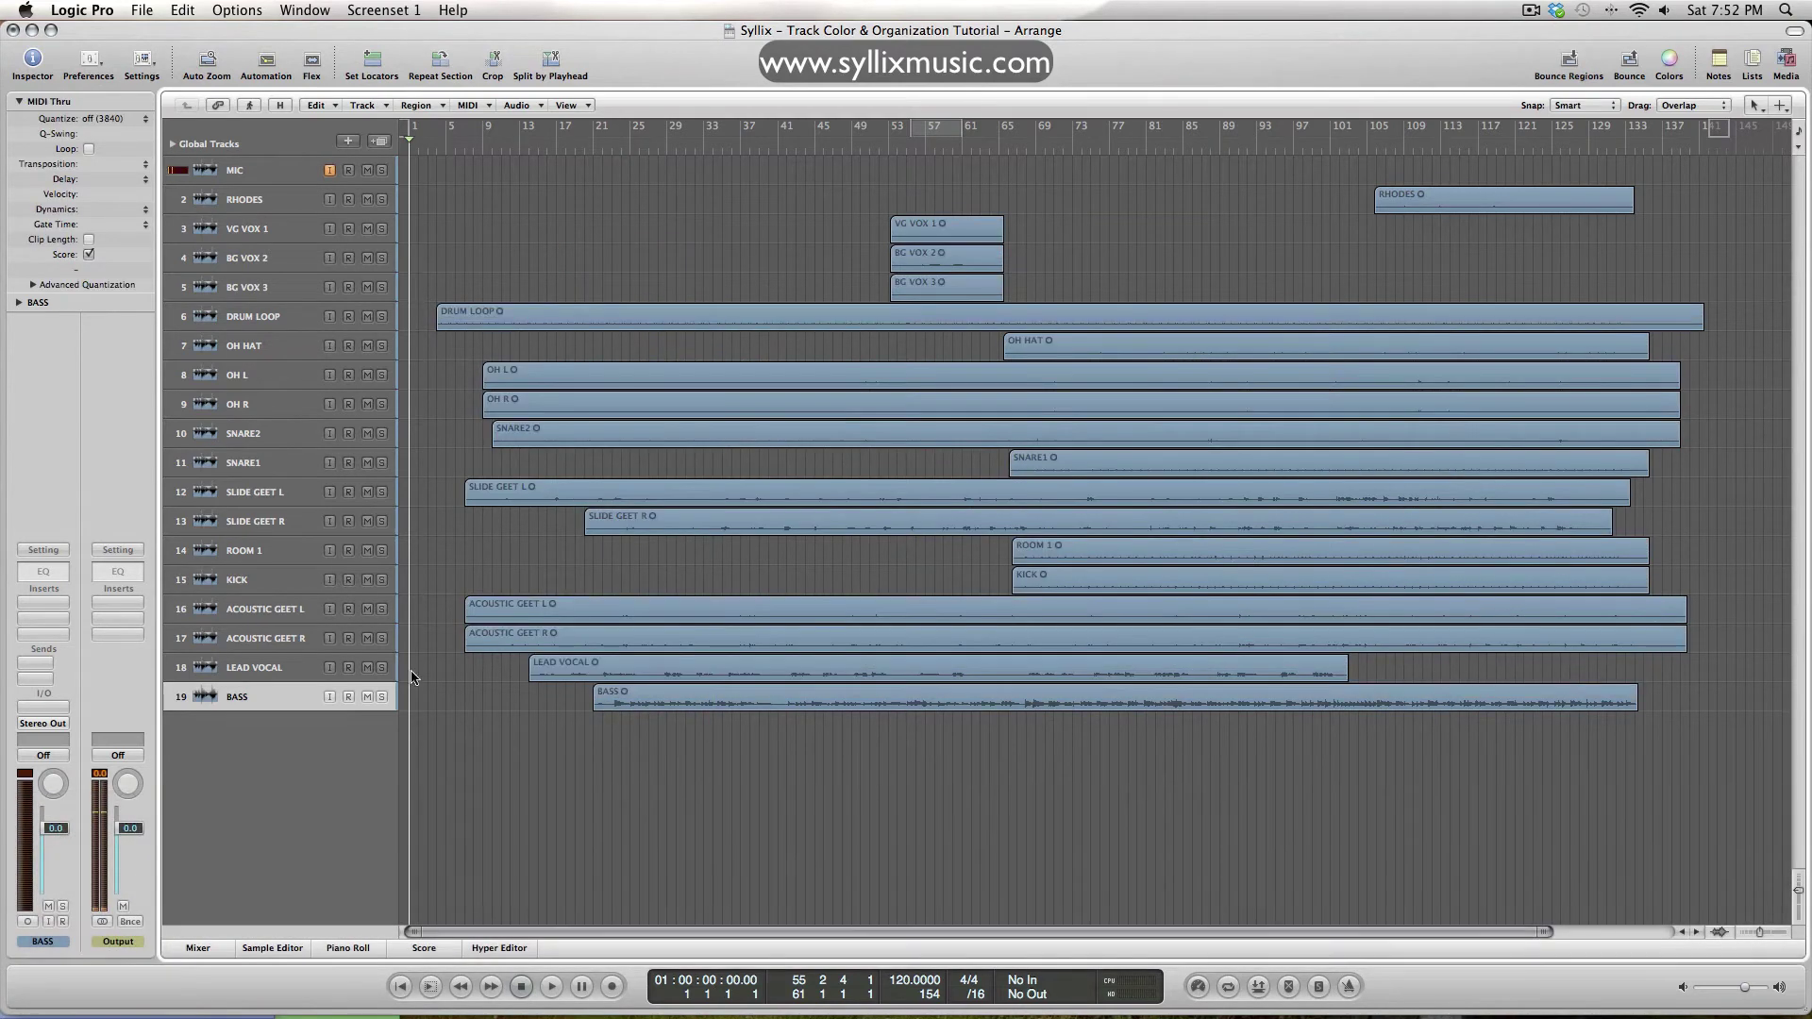
pyautogui.keyDown('alt'); pyautogui.scroll(2, 736, 696); pyautogui.keyUp('alt')
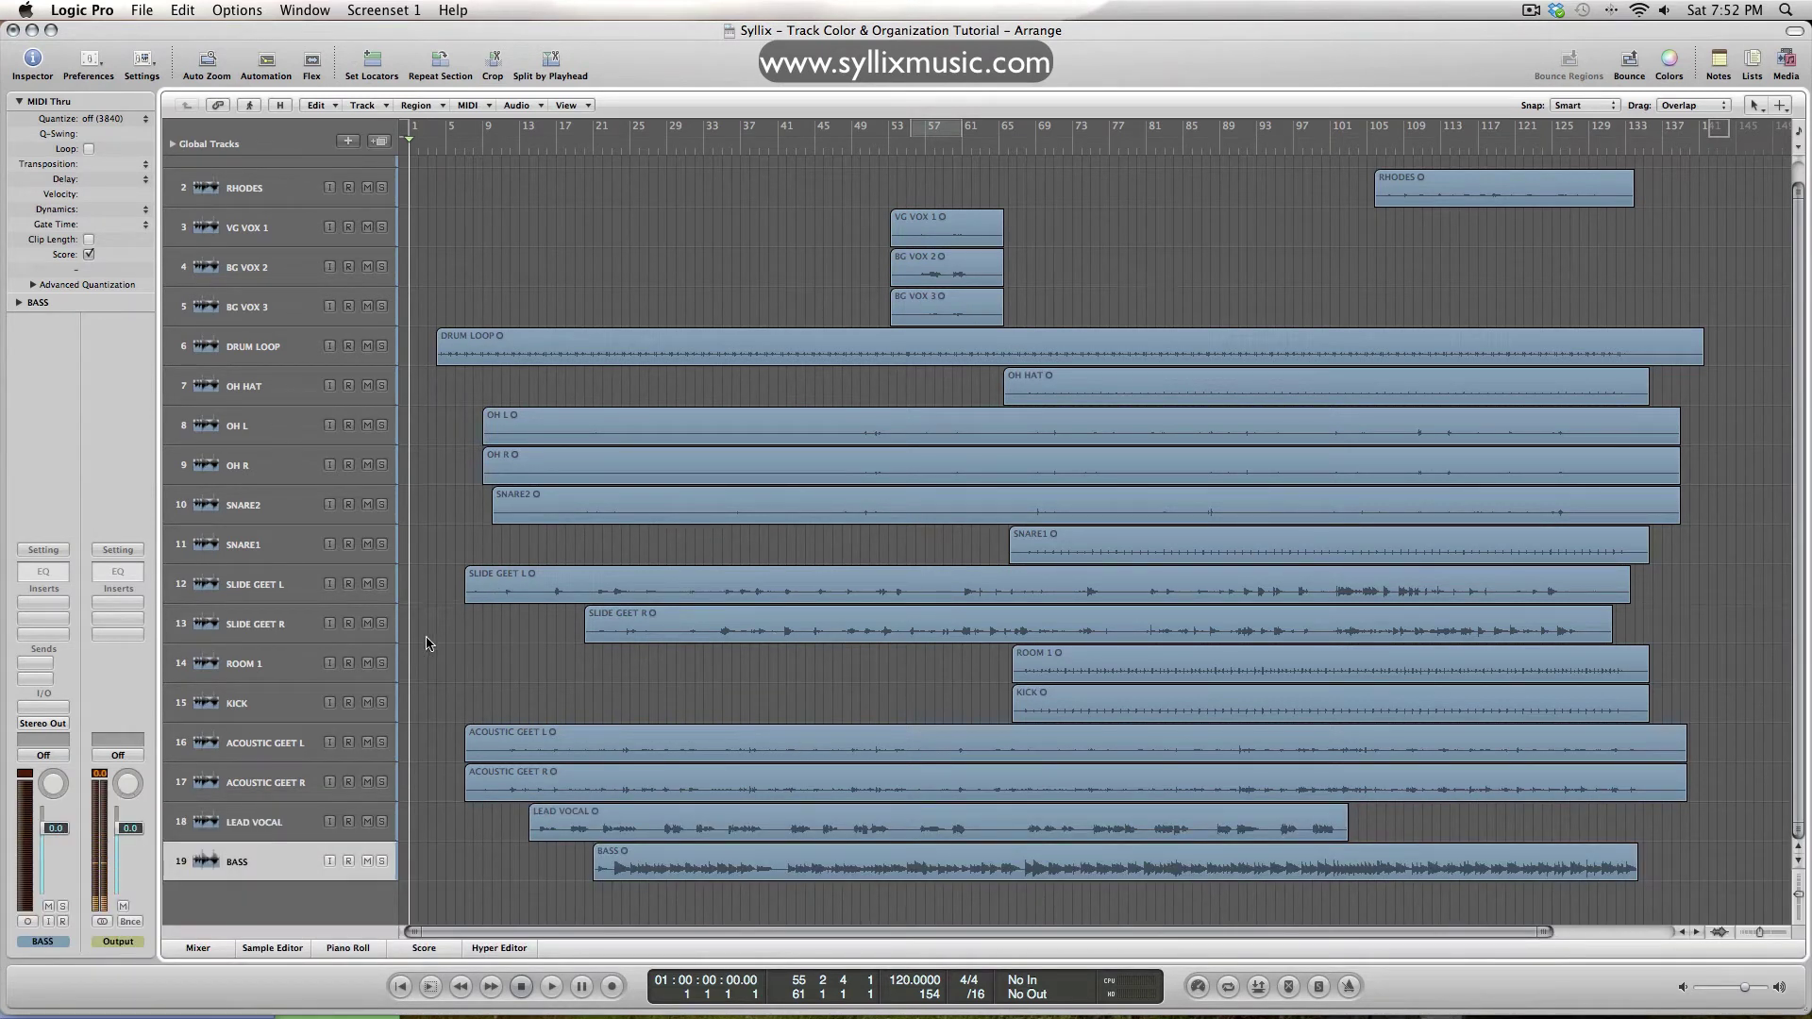
pyautogui.scroll(2, 420, 650)
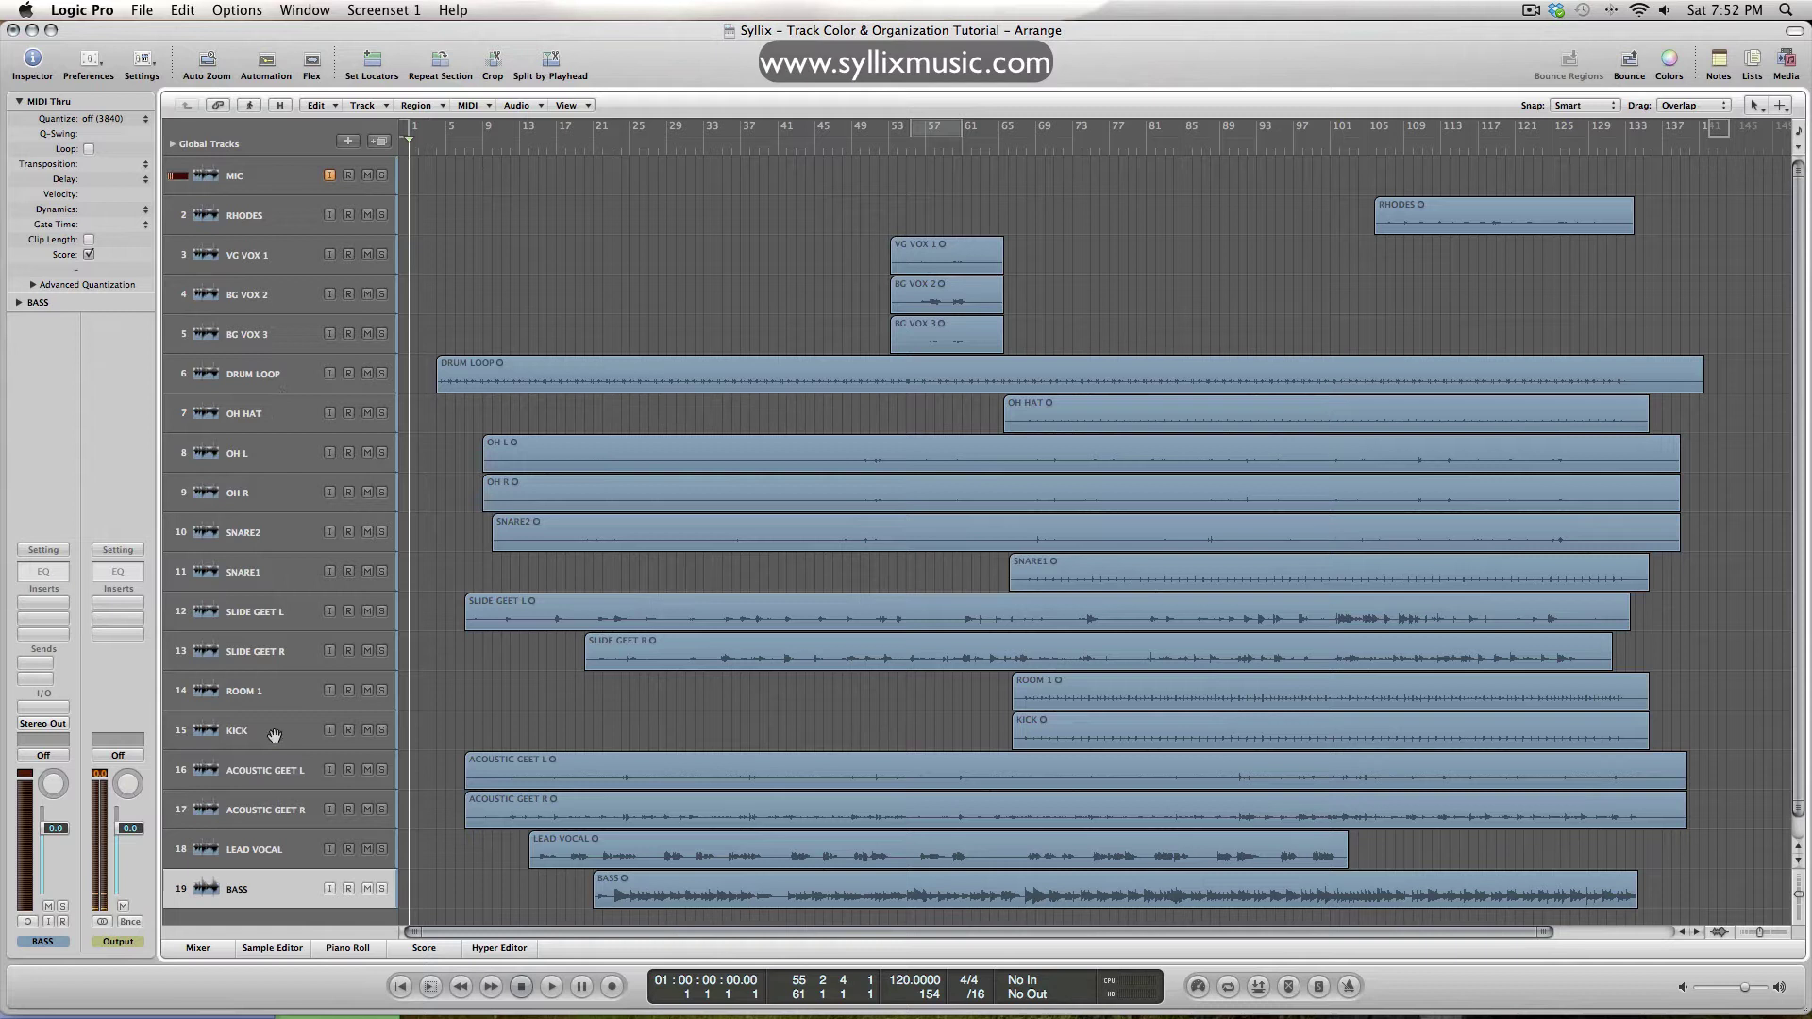
# Move KICK, SNARE1, SNARE2, OH HAT and OH L up beneath MIC, in that order
pyautogui.moveTo(255, 730); pyautogui.dragTo(269, 215)
pyautogui.click(781, 308)
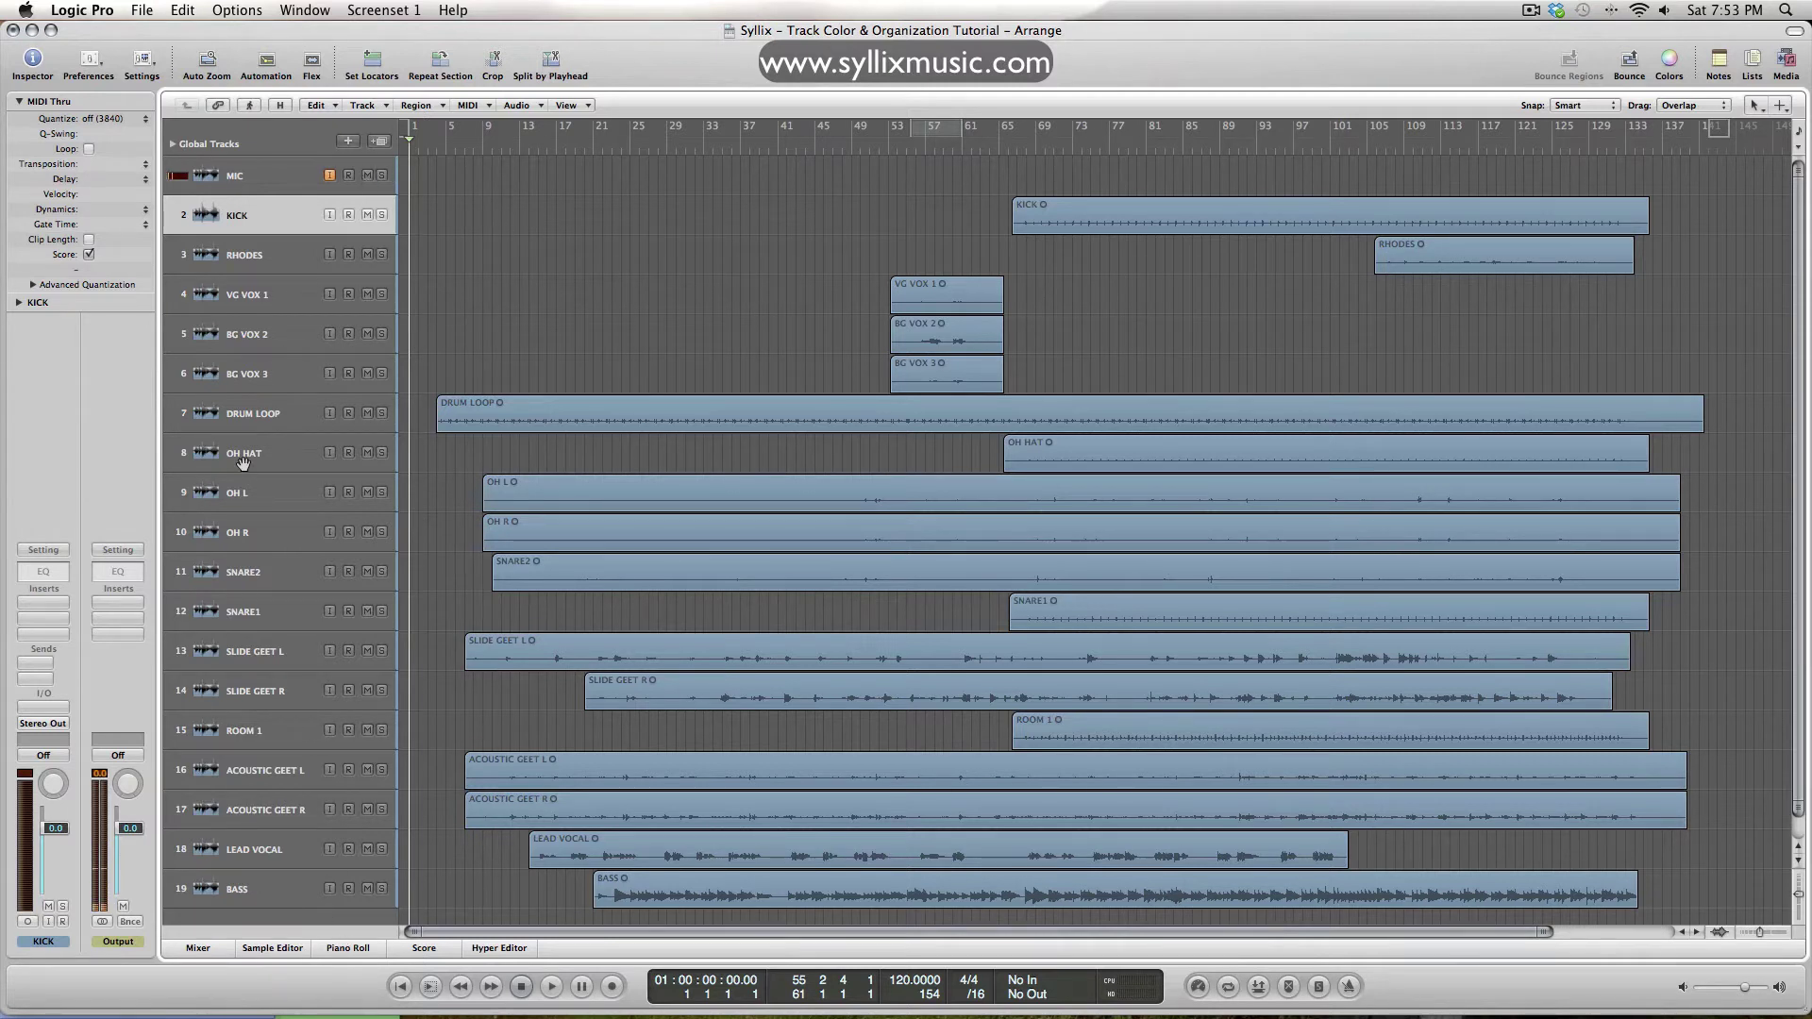
pyautogui.moveTo(267, 609); pyautogui.dragTo(277, 242)
pyautogui.moveTo(274, 611); pyautogui.dragTo(272, 292)
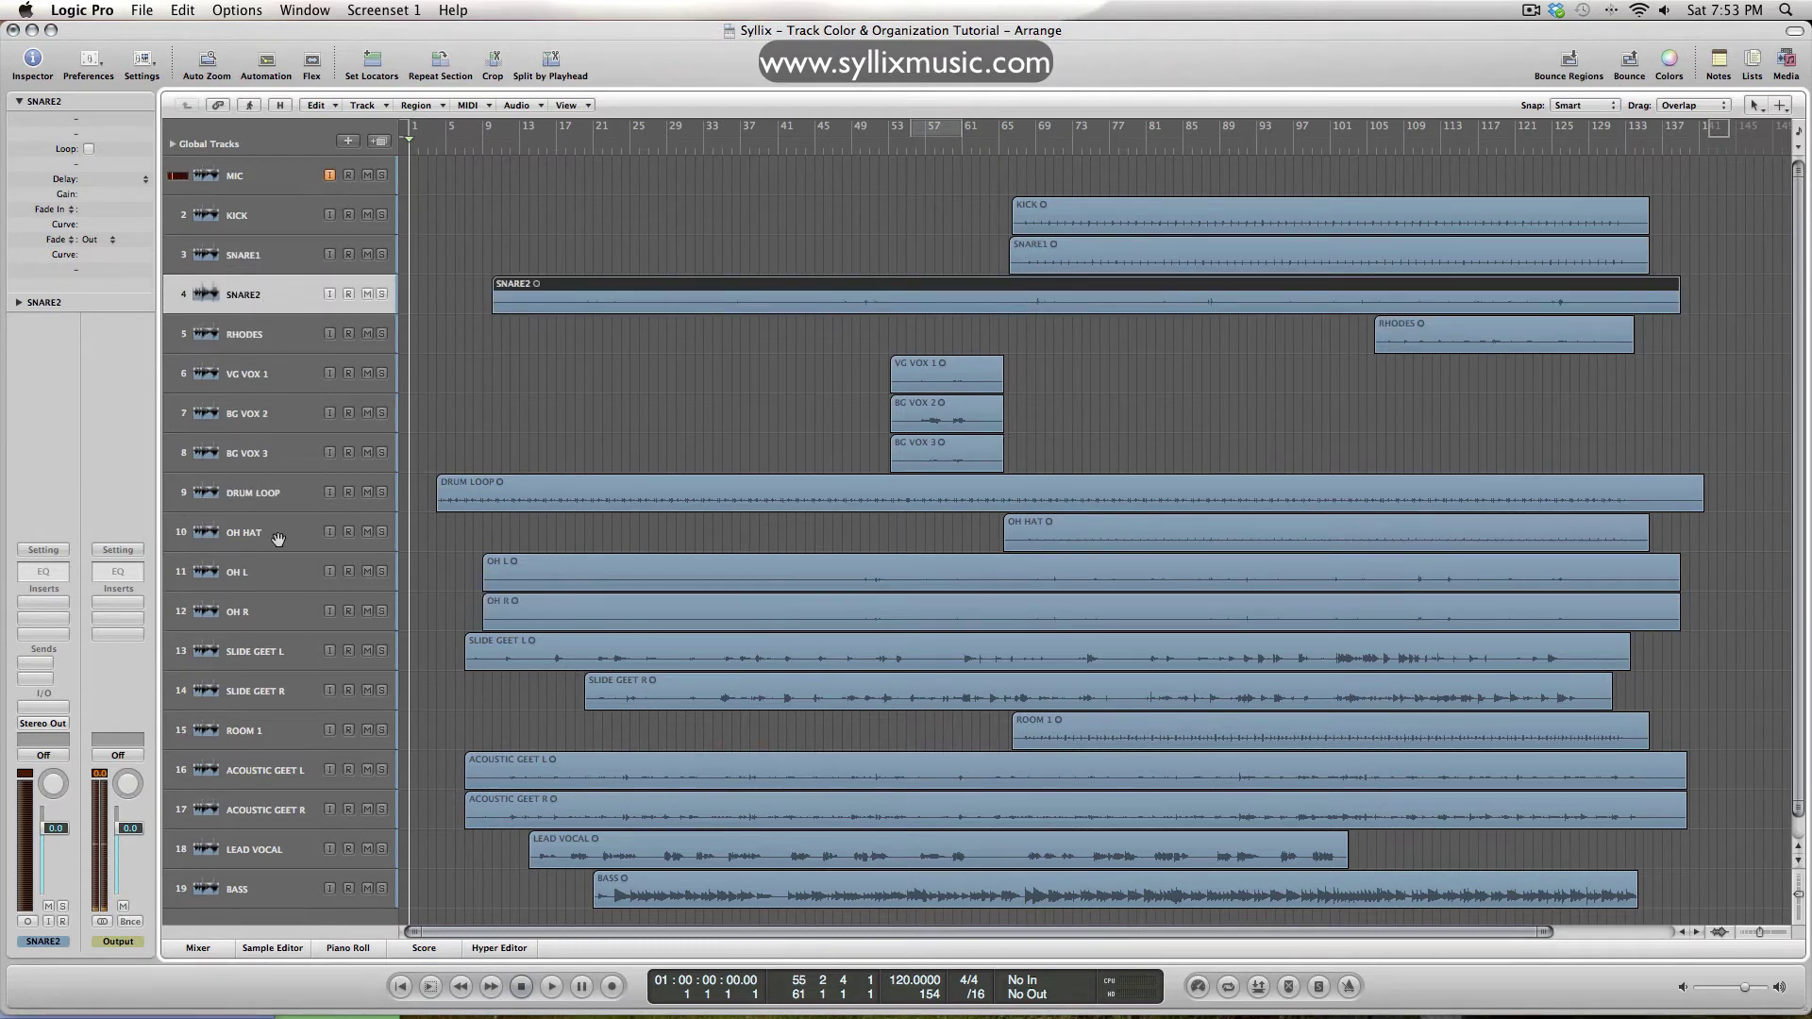
pyautogui.moveTo(278, 536); pyautogui.dragTo(285, 332)
pyautogui.moveTo(261, 579); pyautogui.dragTo(269, 457)
# Move RHODES below the overheads; place ROOM 1, DRUM LOOP, then BASS after the drums
pyautogui.click(277, 374)
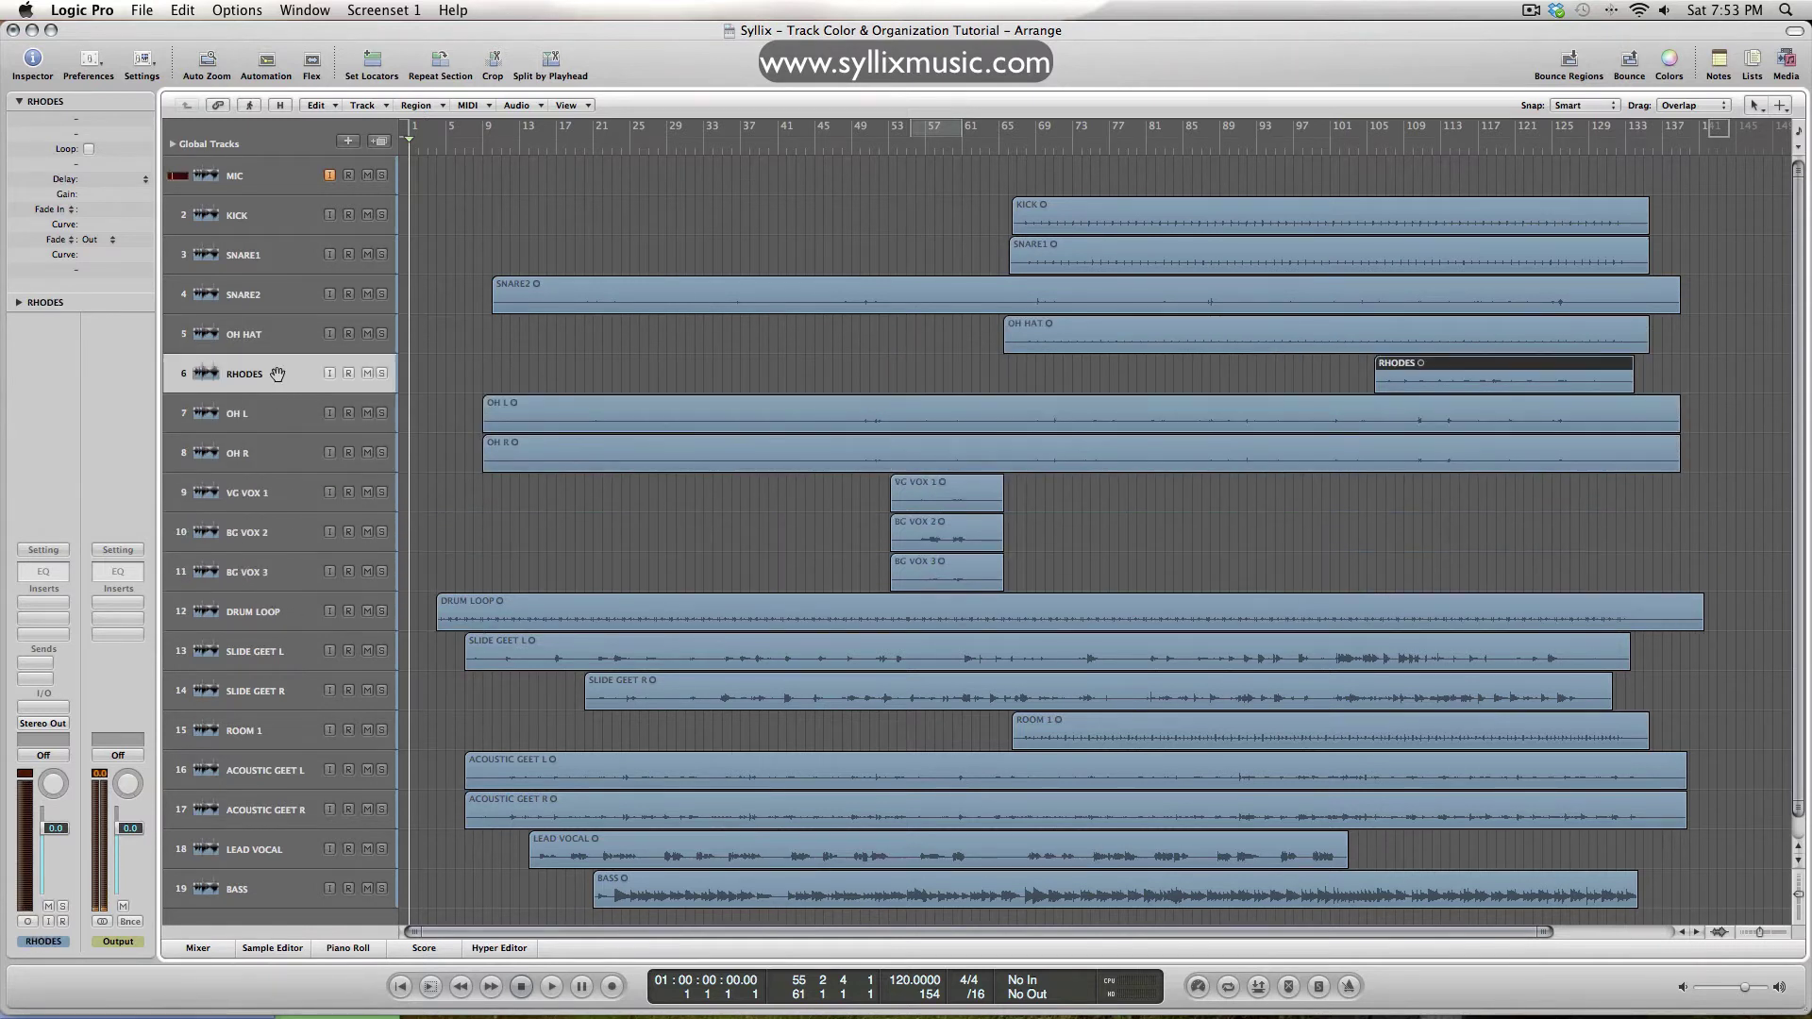
pyautogui.moveTo(277, 374); pyautogui.dragTo(277, 455)
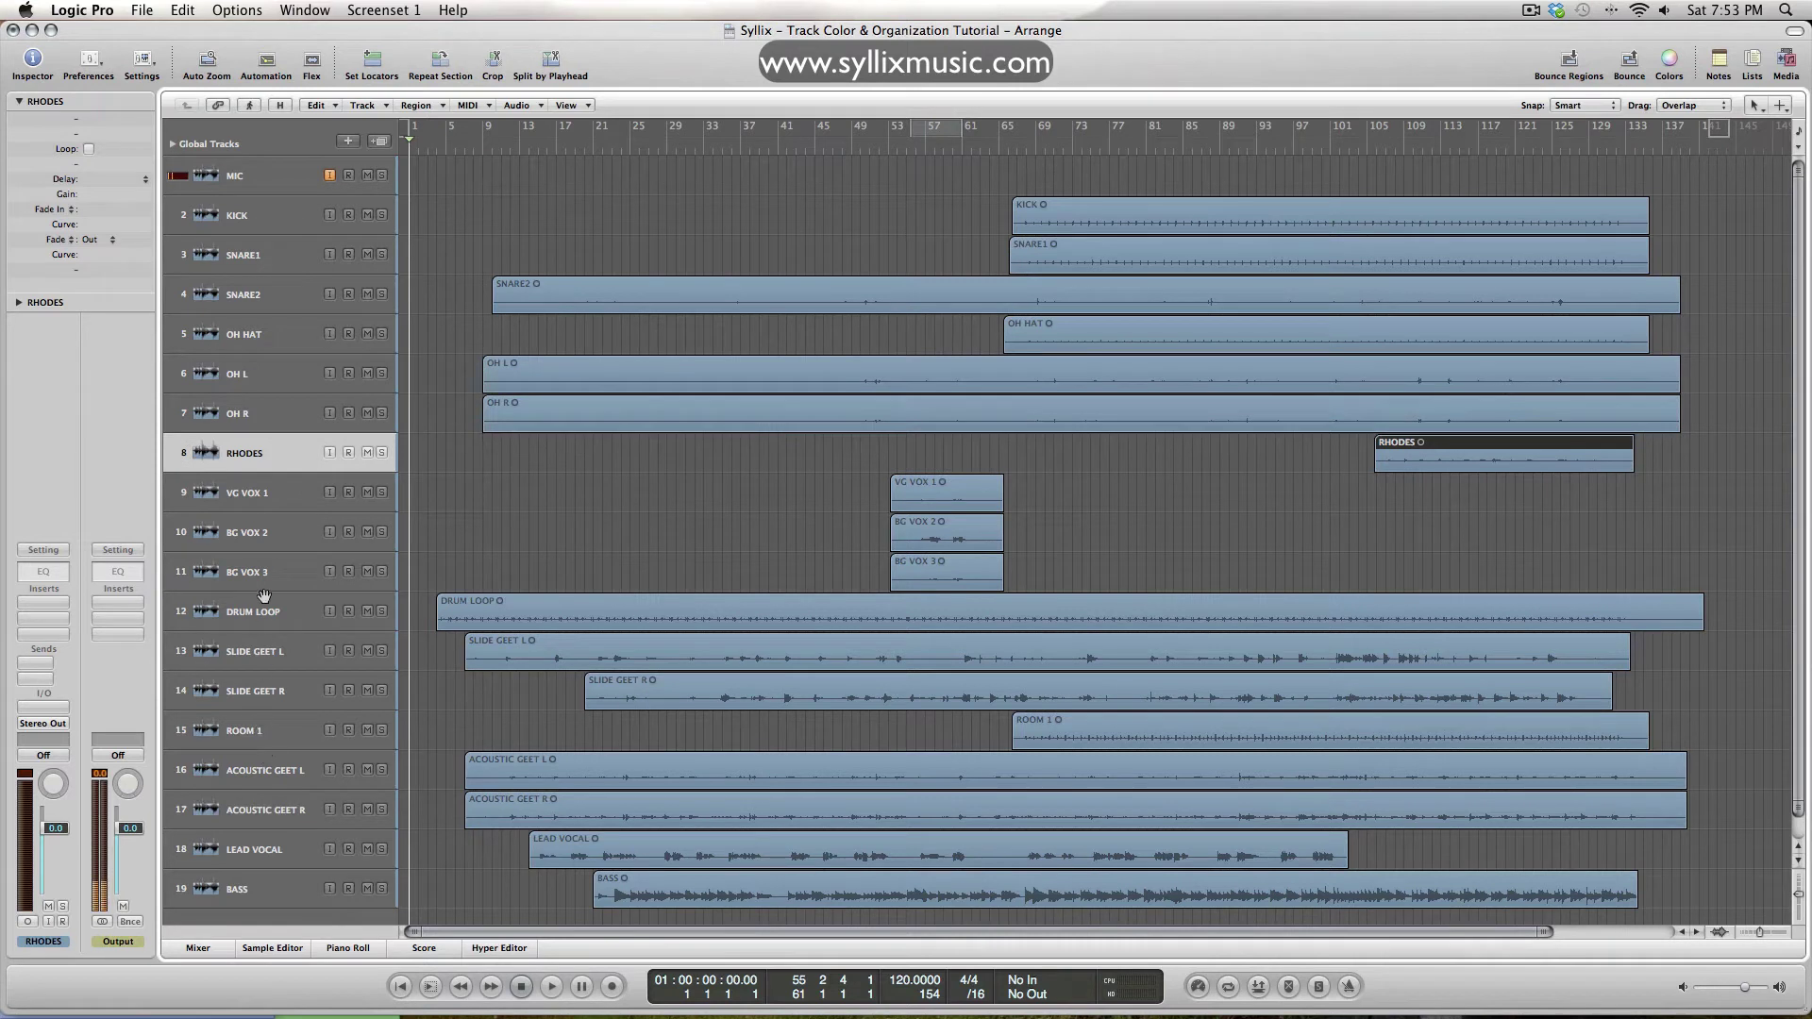
pyautogui.moveTo(265, 730); pyautogui.dragTo(275, 438)
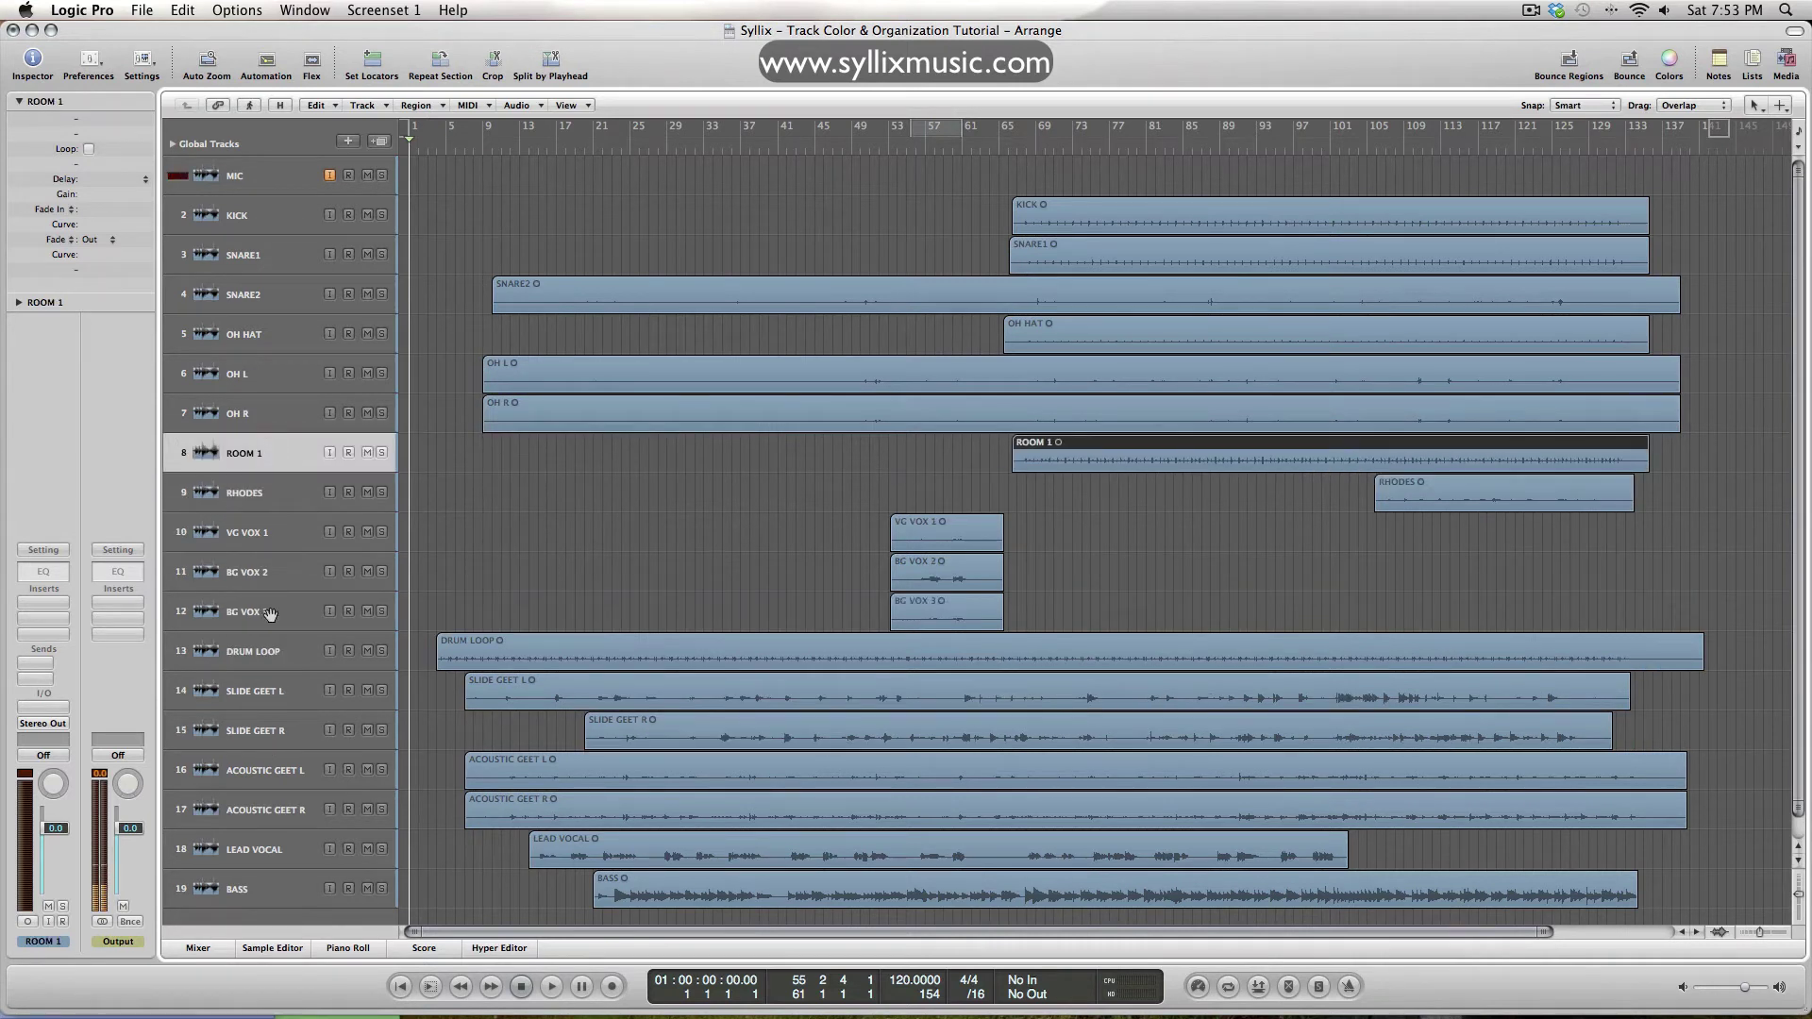
pyautogui.moveTo(269, 651); pyautogui.dragTo(286, 490)
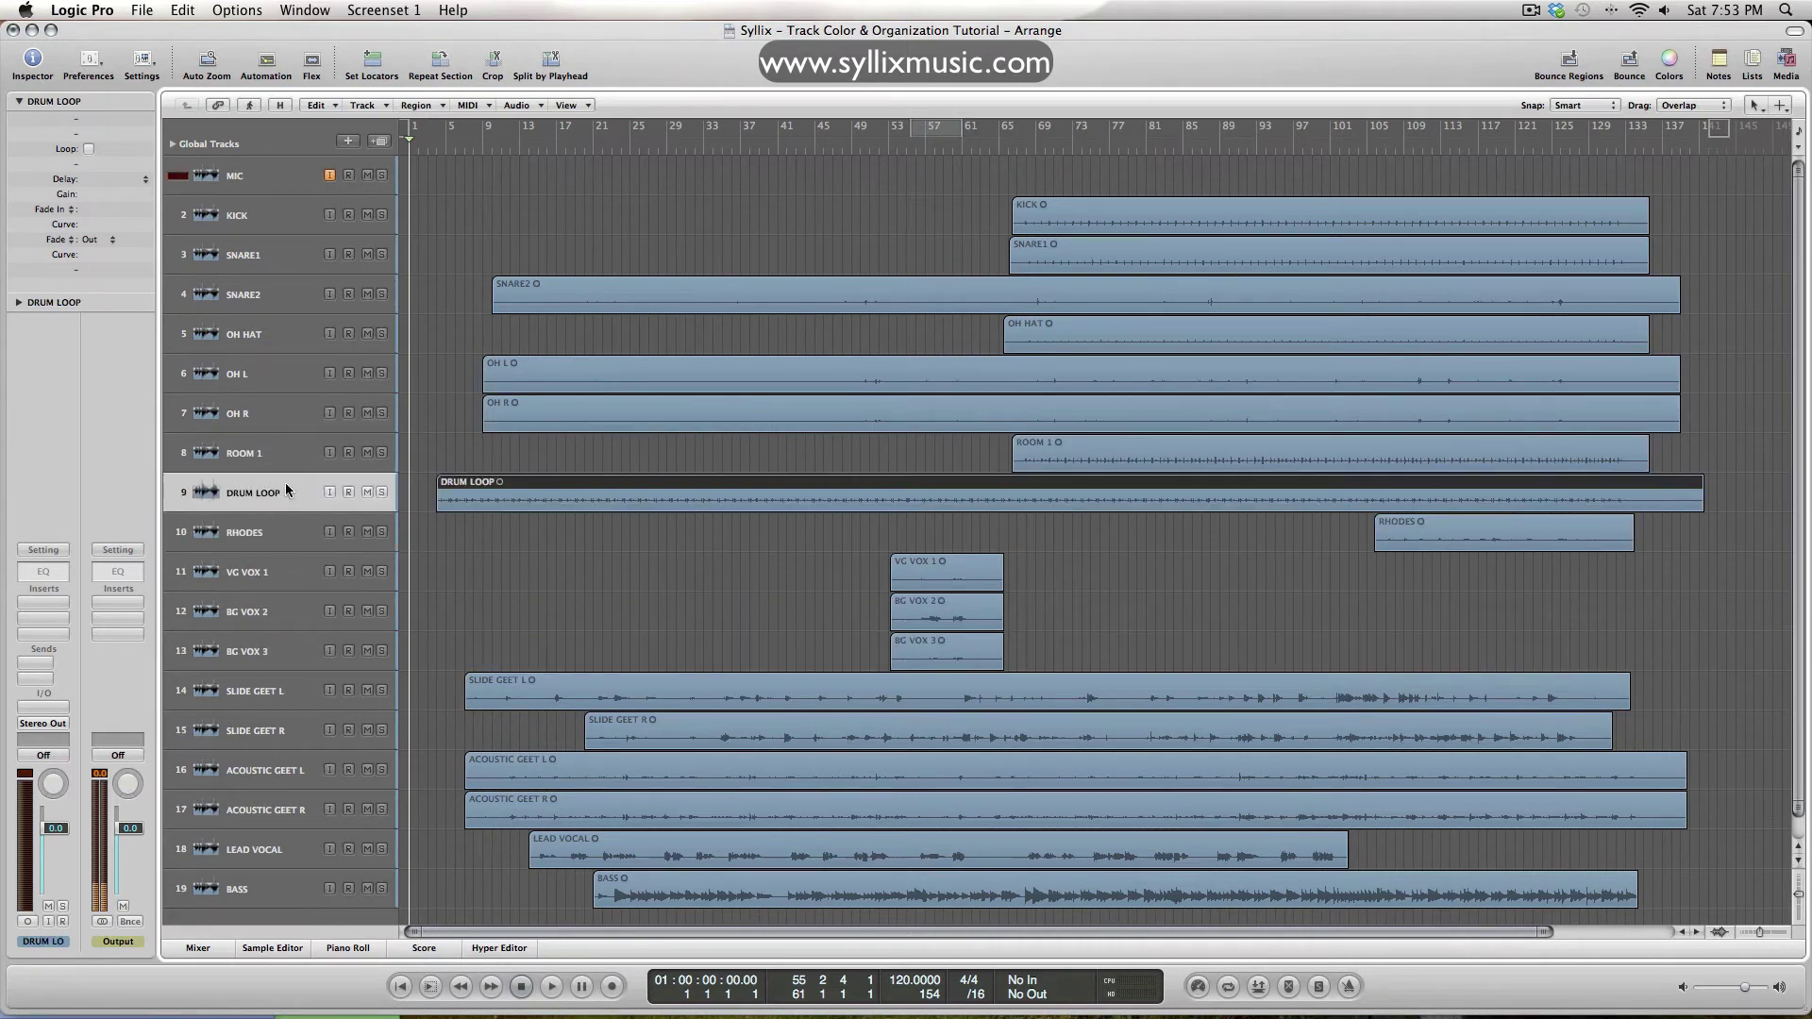
pyautogui.click(586, 618)
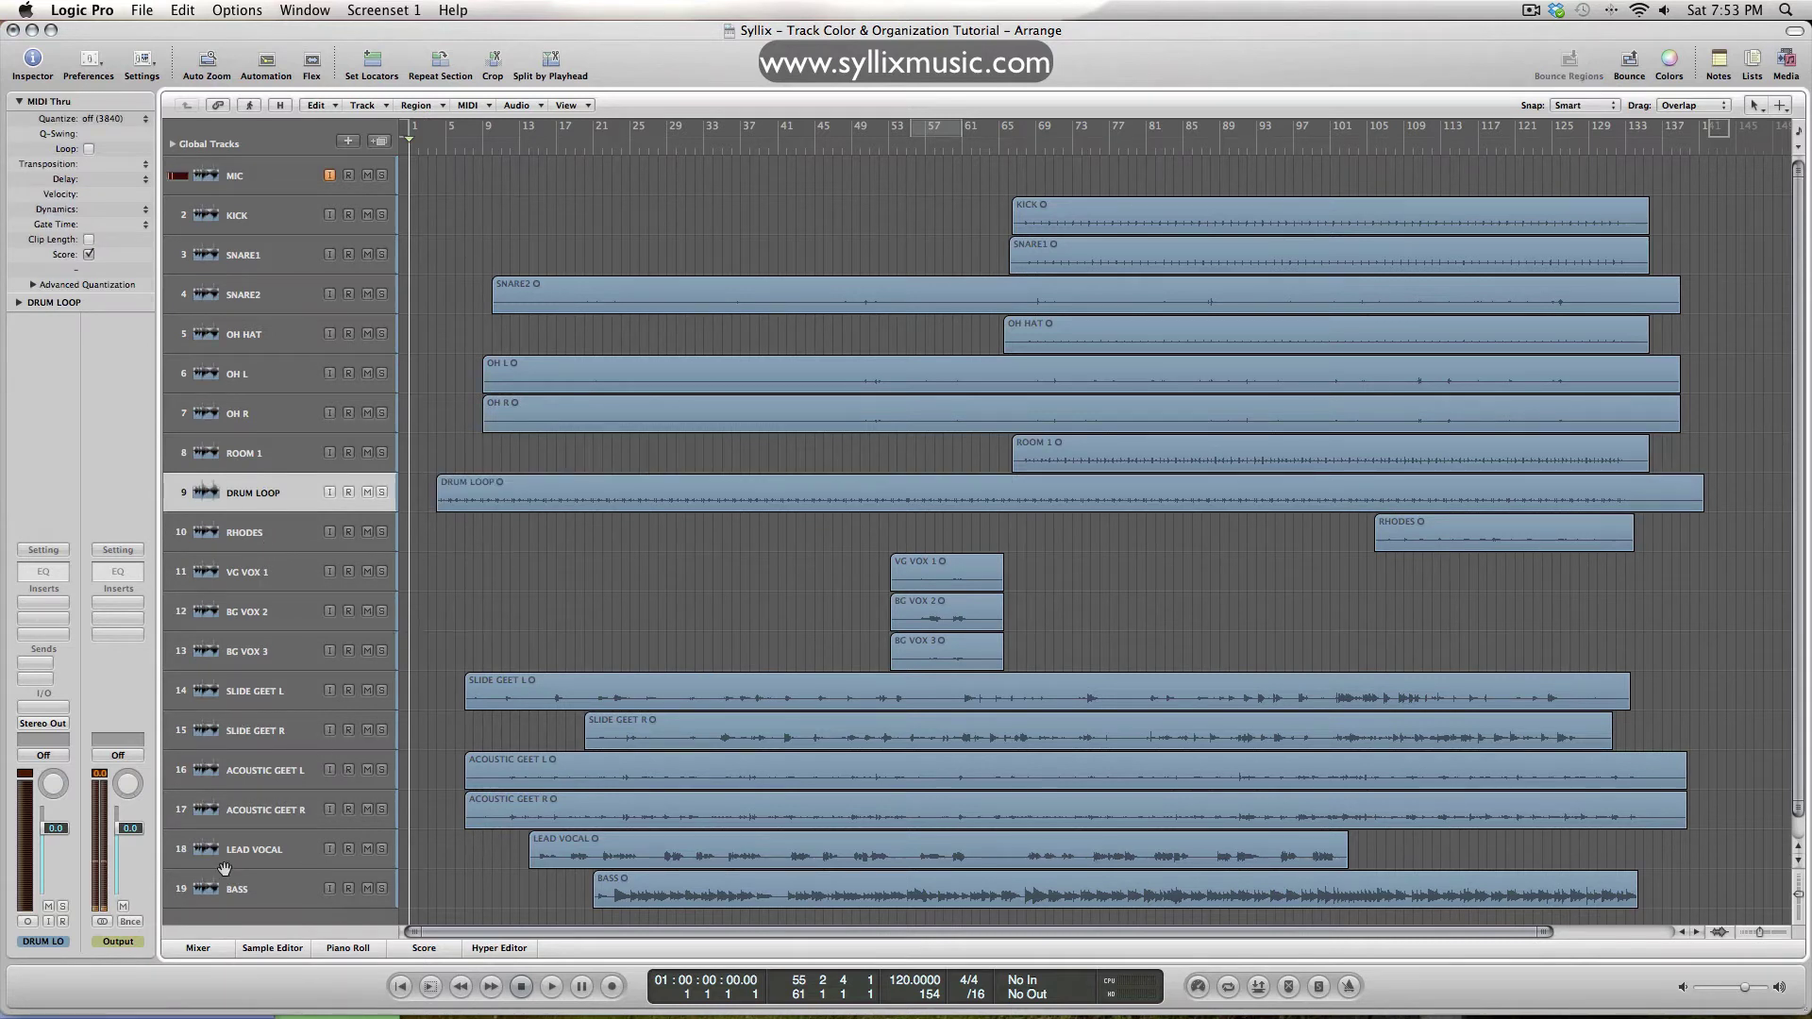
pyautogui.moveTo(236, 892); pyautogui.dragTo(297, 525)
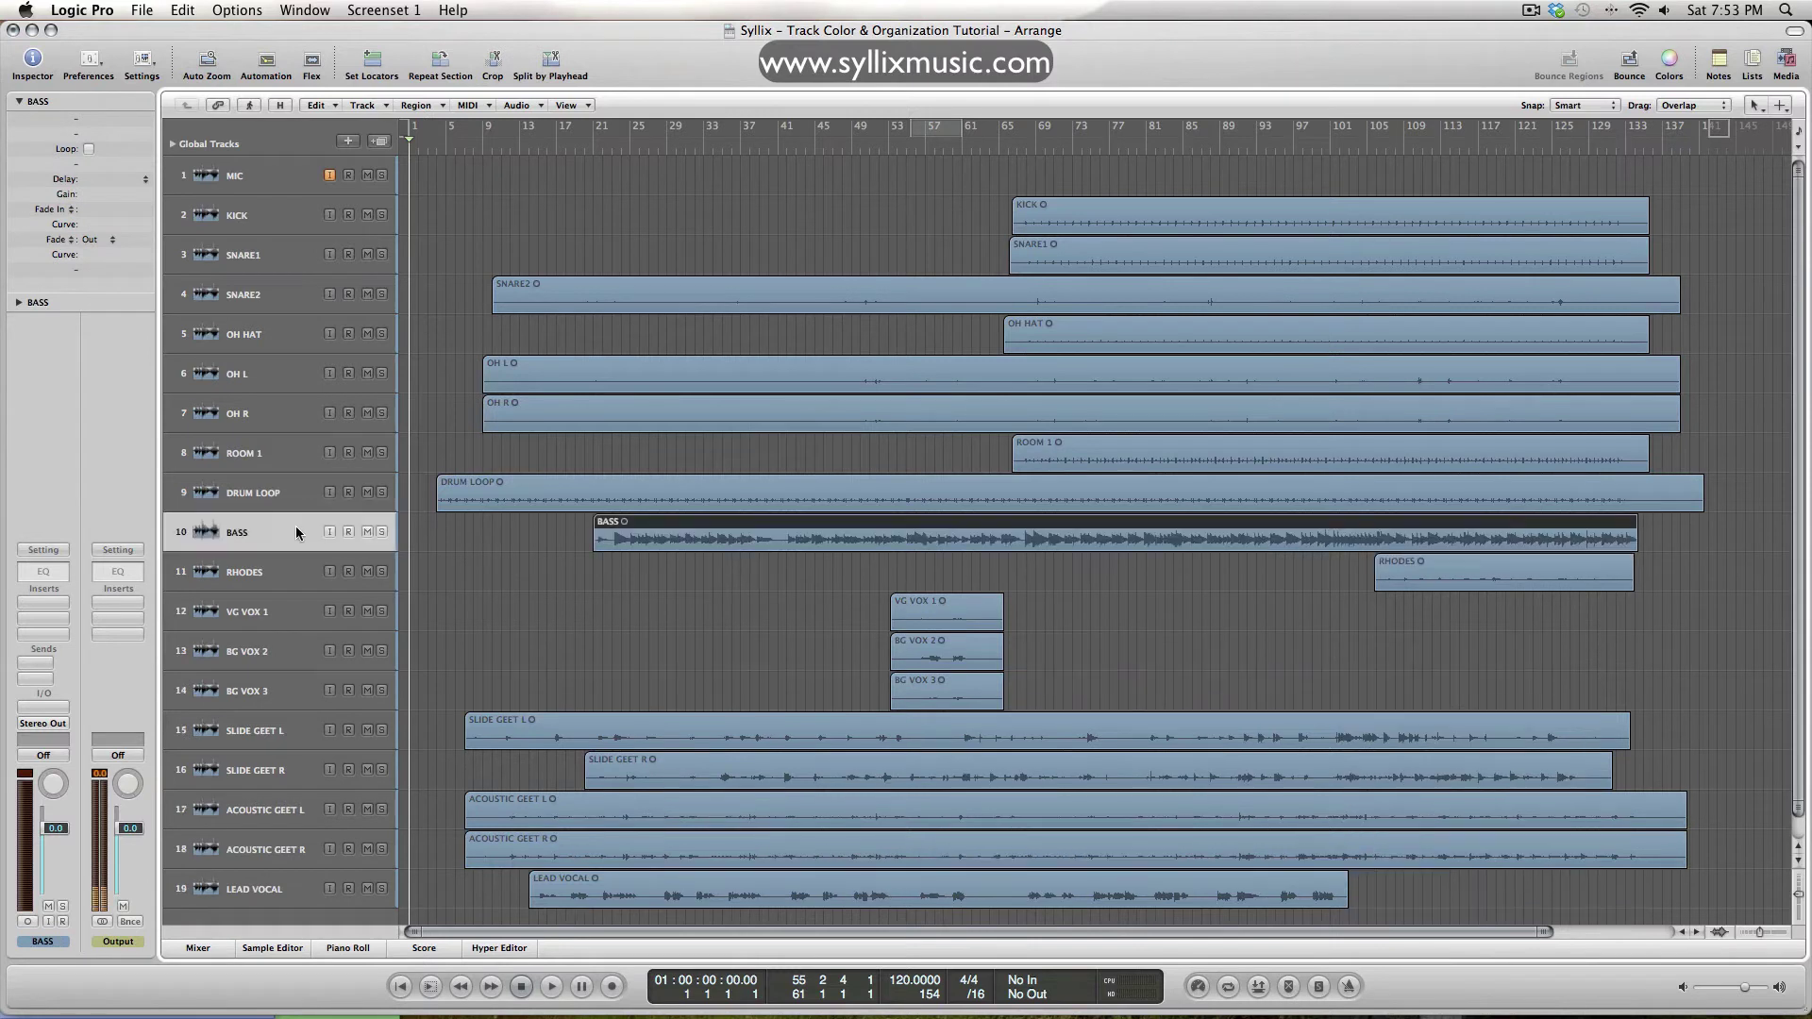
# Move SLIDE GEET L/R and then ACOUSTIC GEET L/R up, directly under RHODES
pyautogui.click(647, 614)
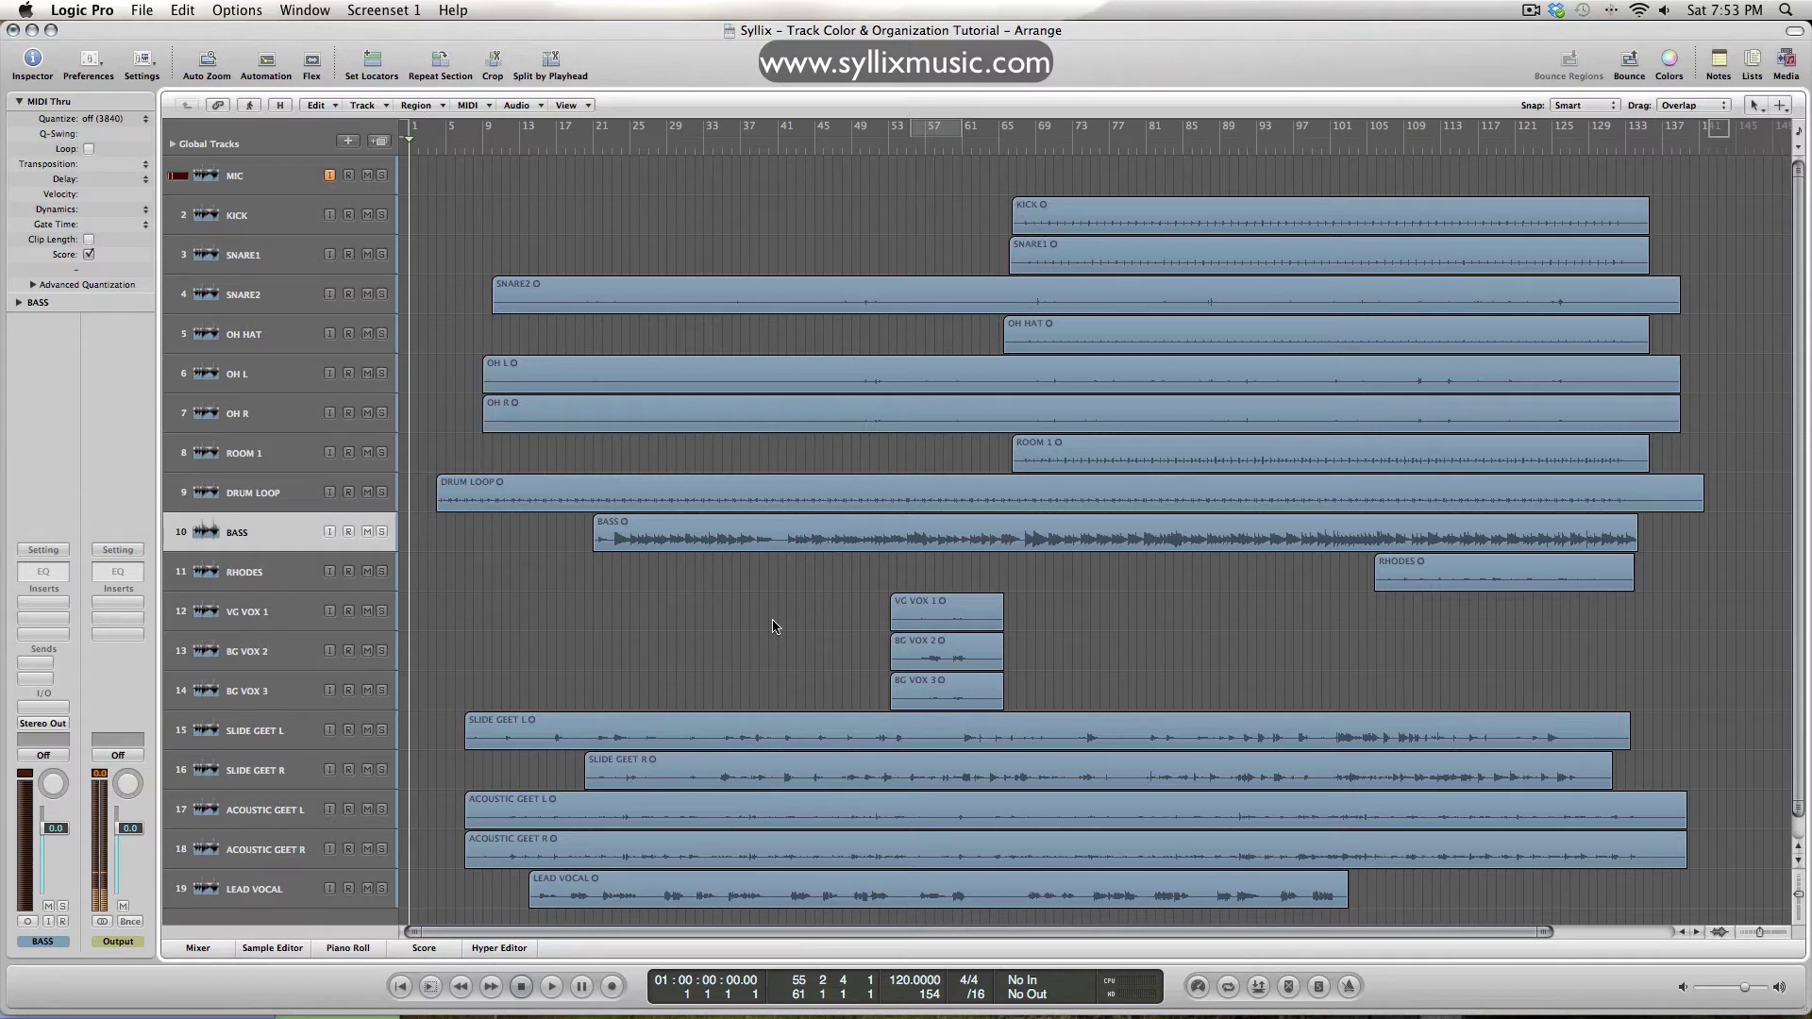
pyautogui.click(238, 572)
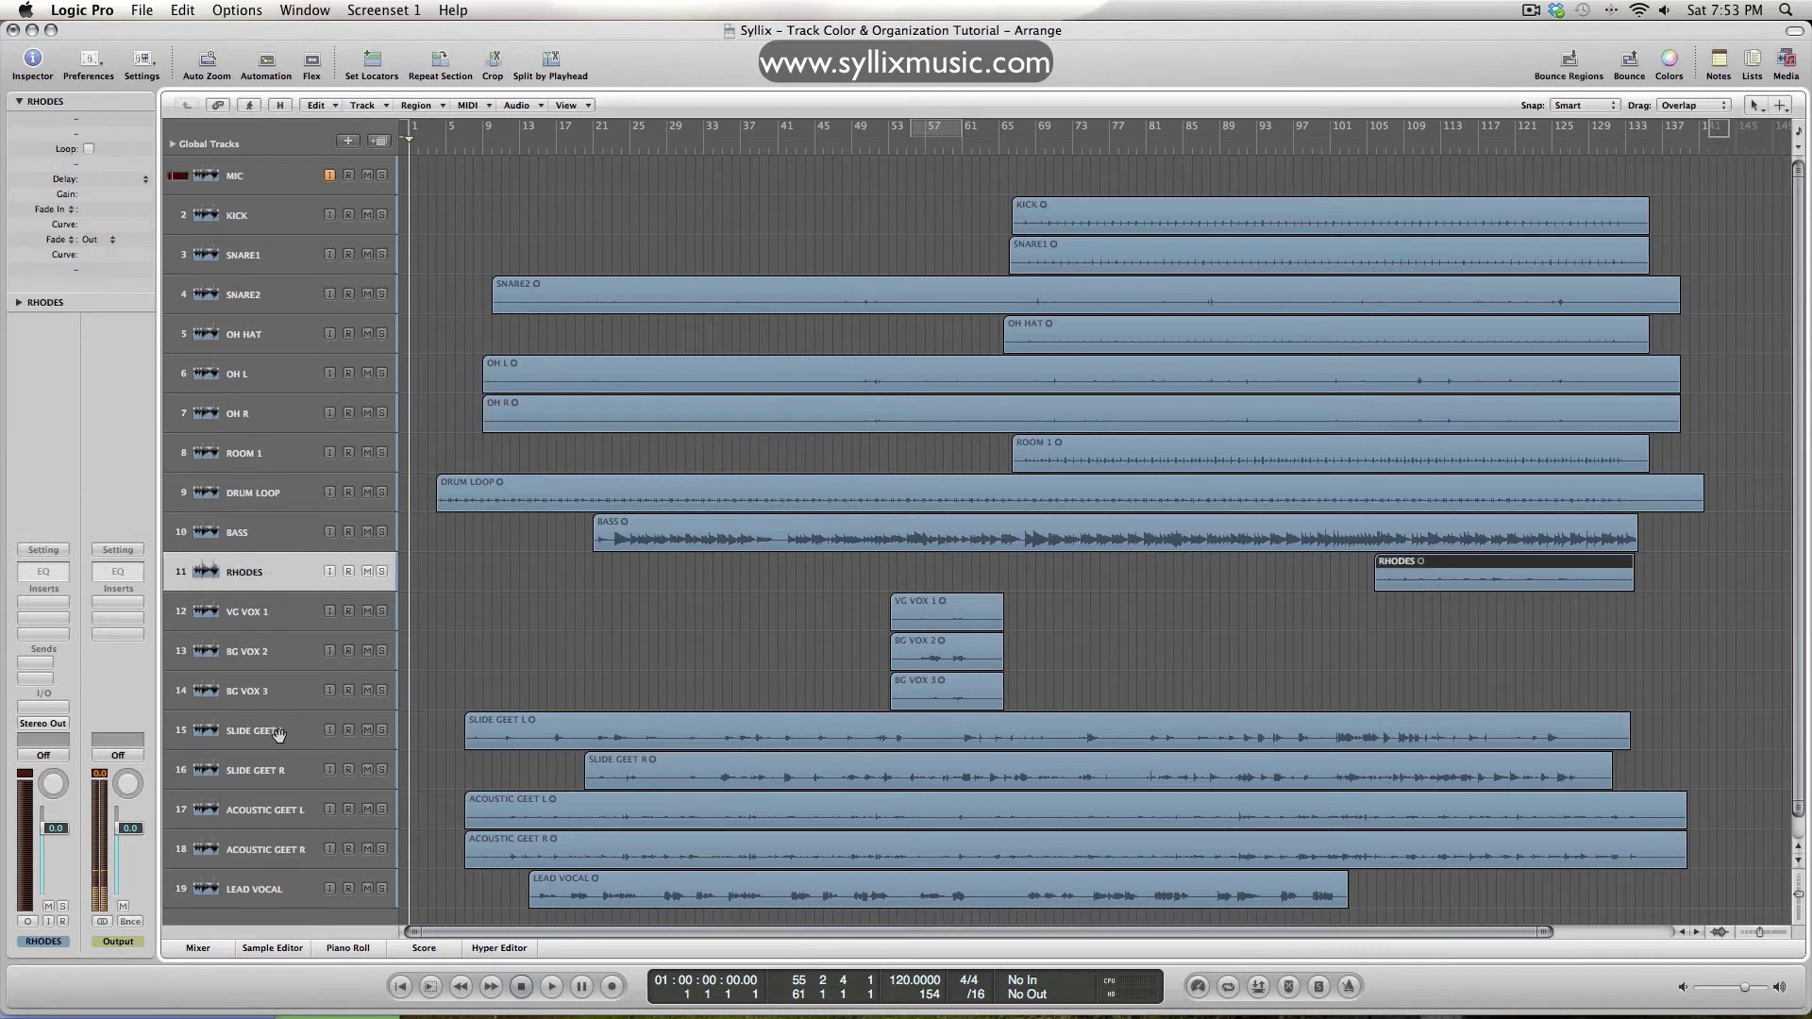
pyautogui.moveTo(278, 734); pyautogui.dragTo(278, 611)
pyautogui.click(283, 770)
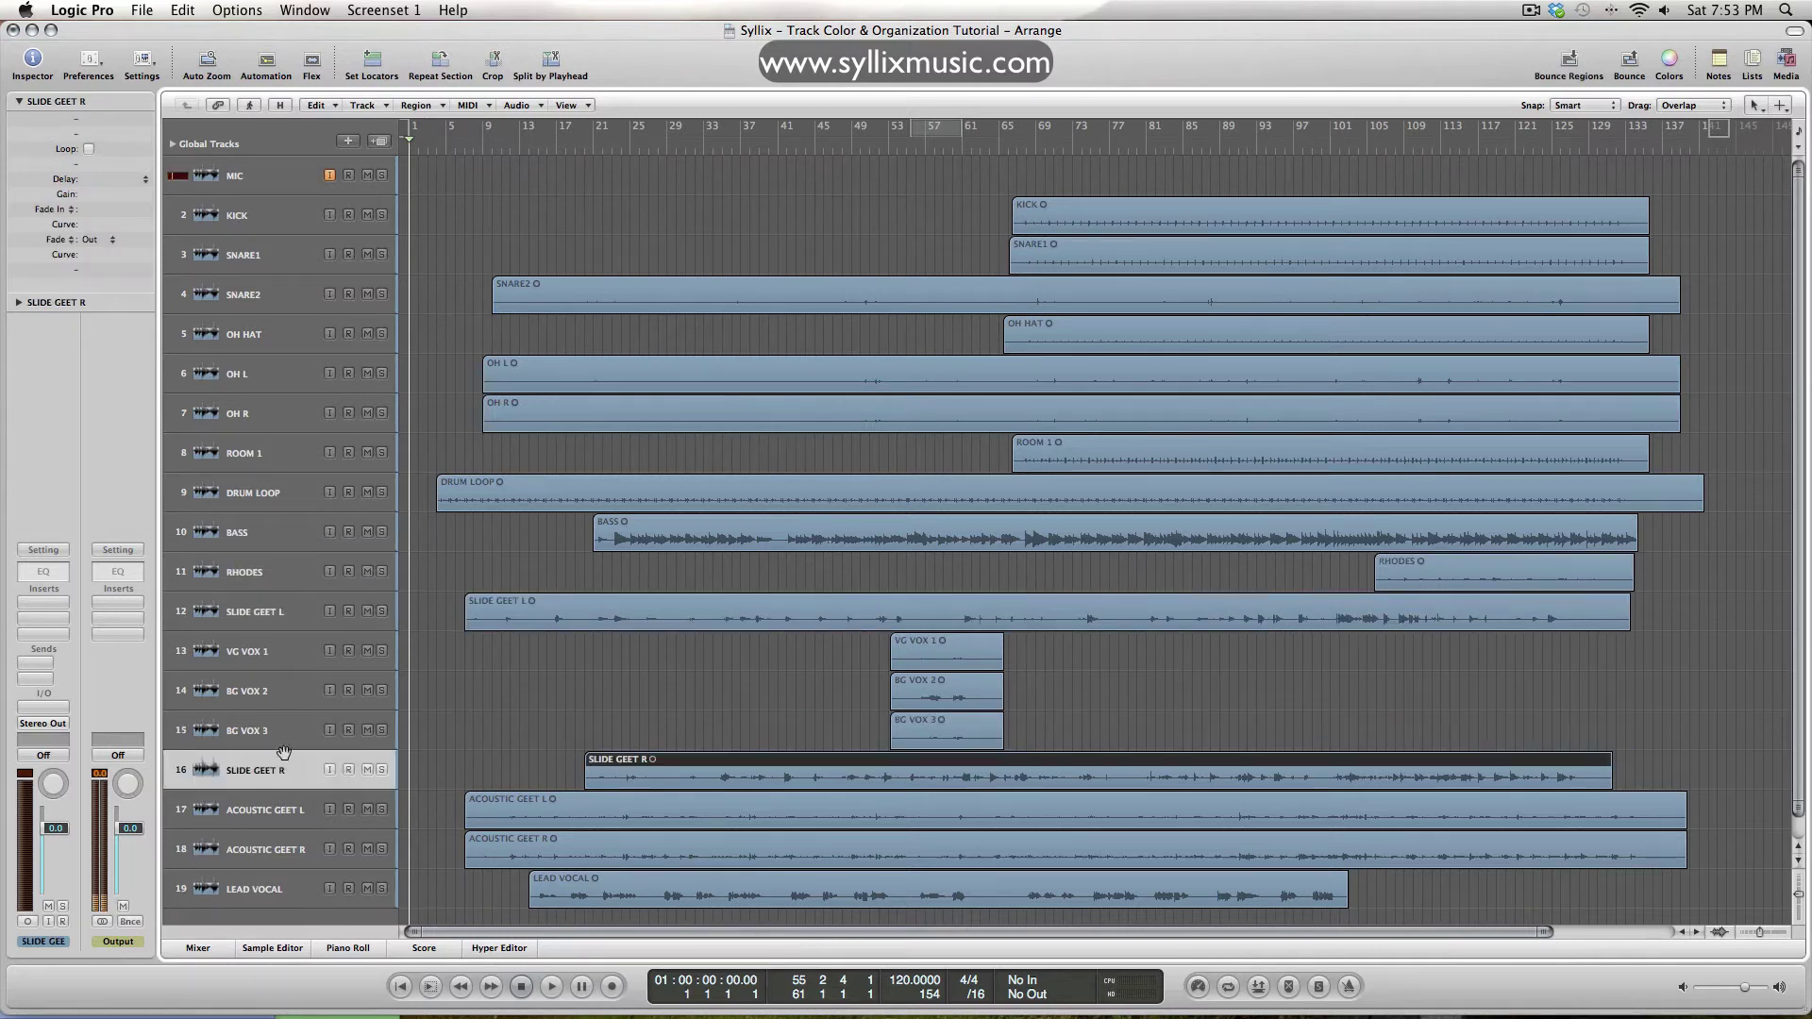
pyautogui.moveTo(283, 752); pyautogui.dragTo(300, 656)
pyautogui.moveTo(281, 810); pyautogui.dragTo(288, 690)
pyautogui.moveTo(273, 849); pyautogui.dragTo(285, 723)
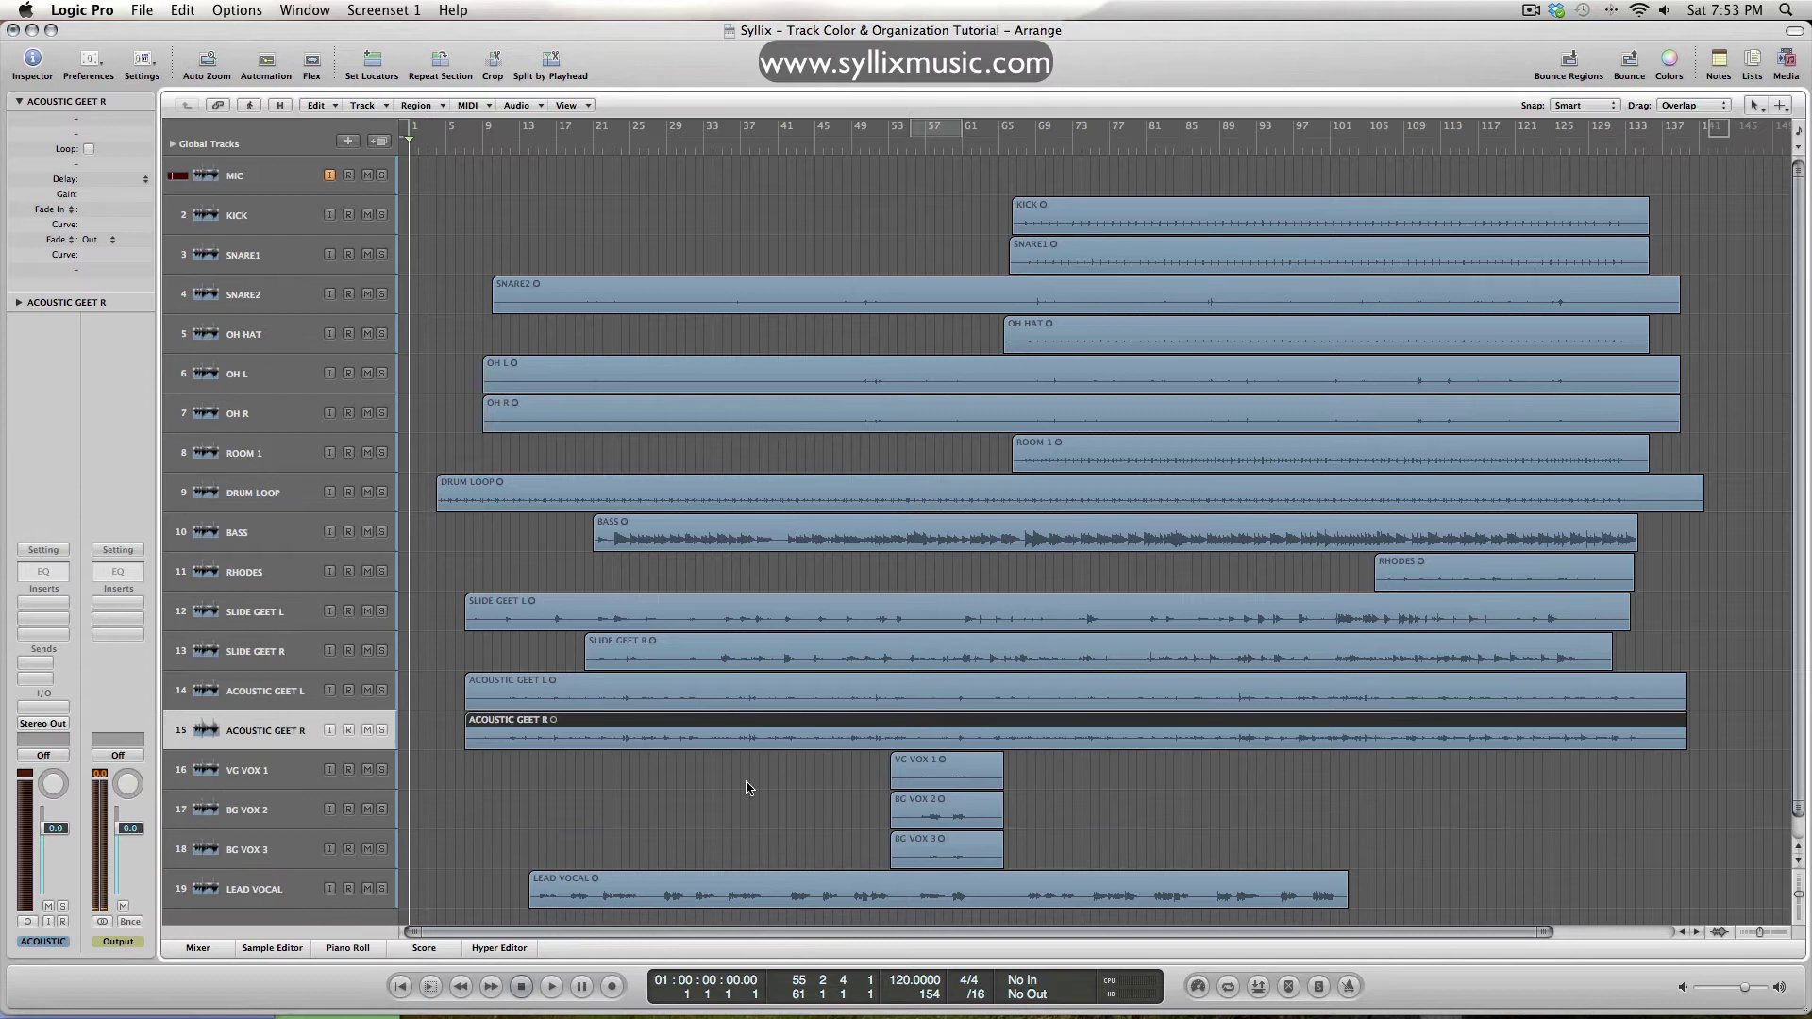
# Check the vocal regions, including LEAD VOCAL, at the bottom, then select the KICK region
pyautogui.moveTo(1094, 769); pyautogui.dragTo(830, 838)
pyautogui.click(718, 849)
pyautogui.click(661, 892)
pyautogui.scroll(-1, 611, 829)
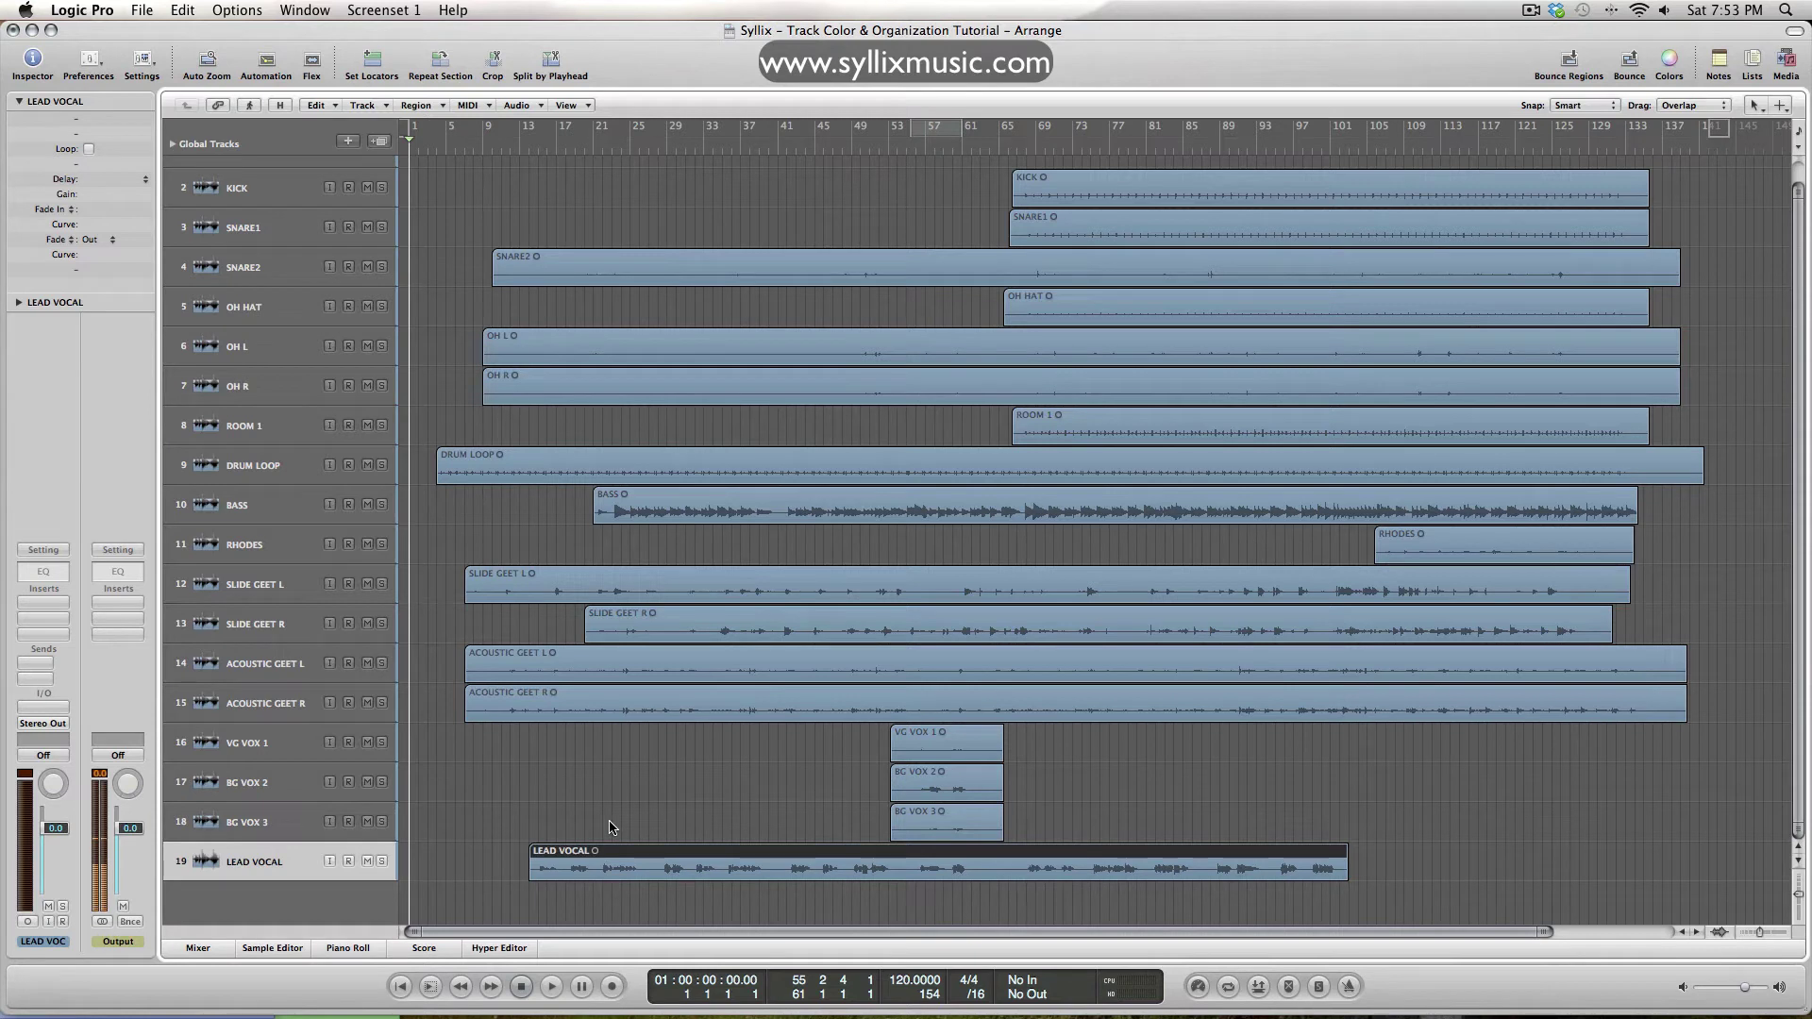
pyautogui.scroll(1, 638, 815)
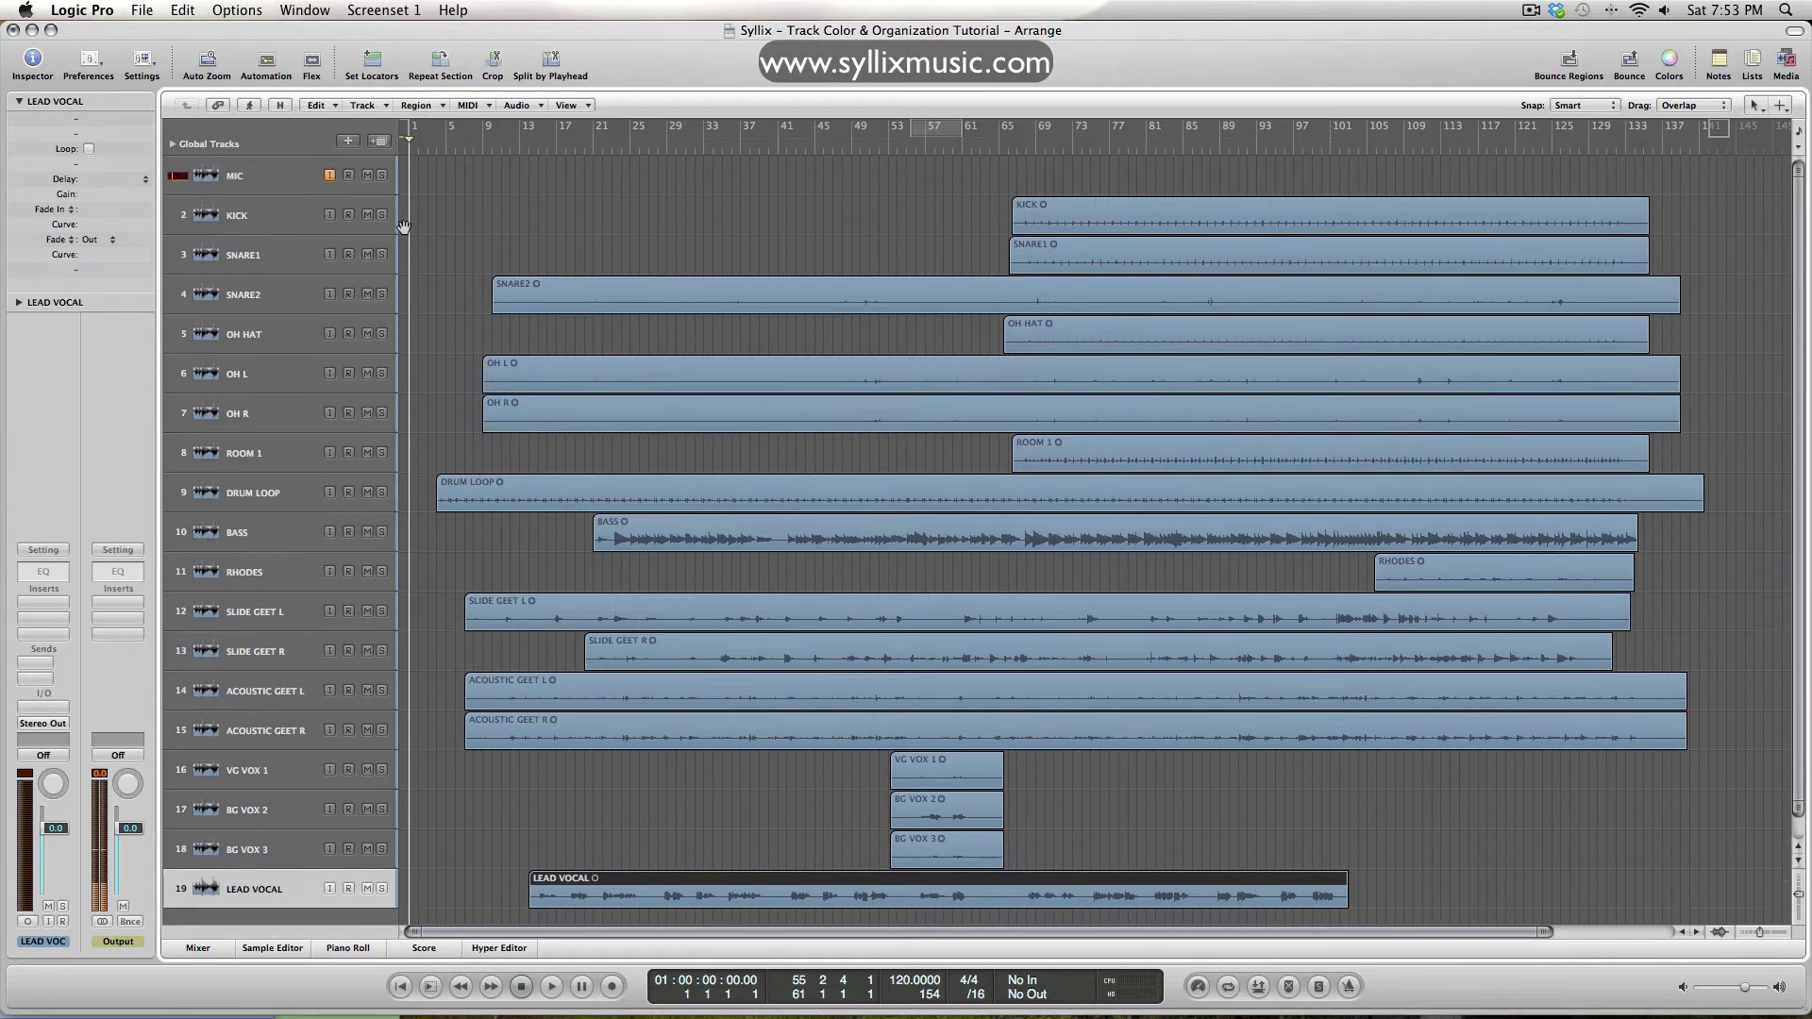
pyautogui.click(1121, 220)
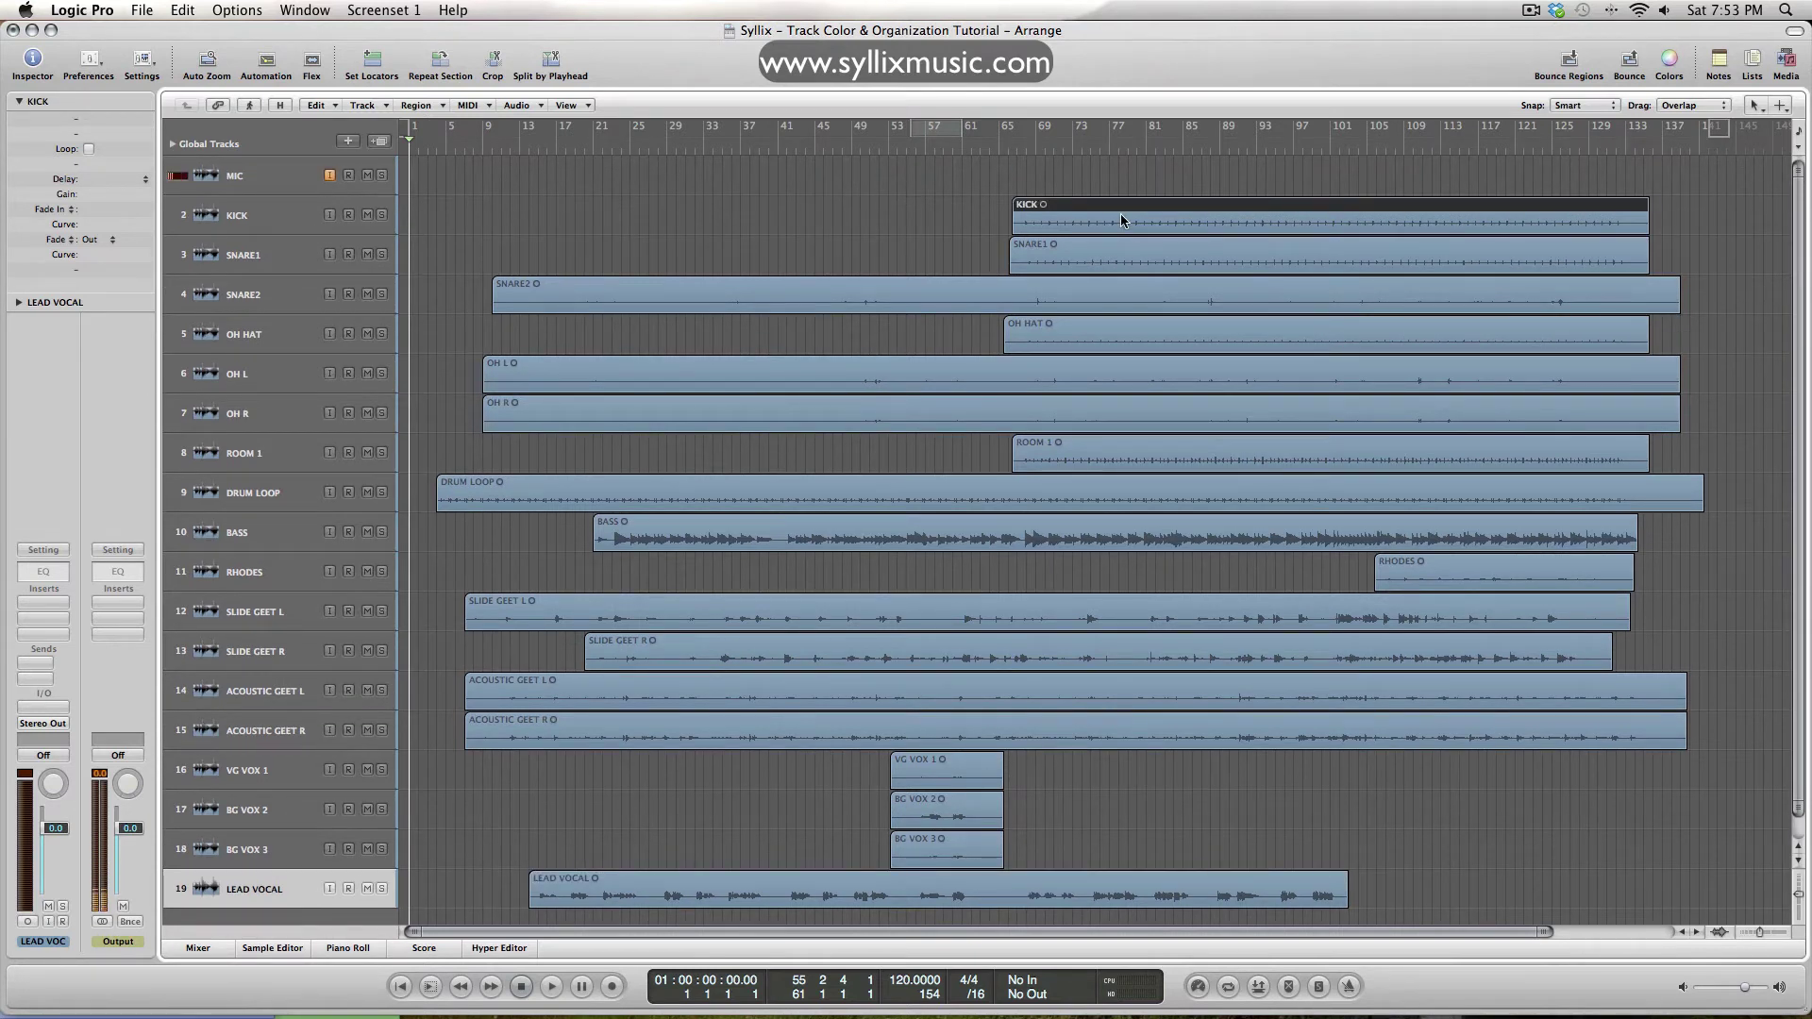
# Show the Color palette and drag it down, away from the drum regions
pyautogui.hotkey('alt', 'c')
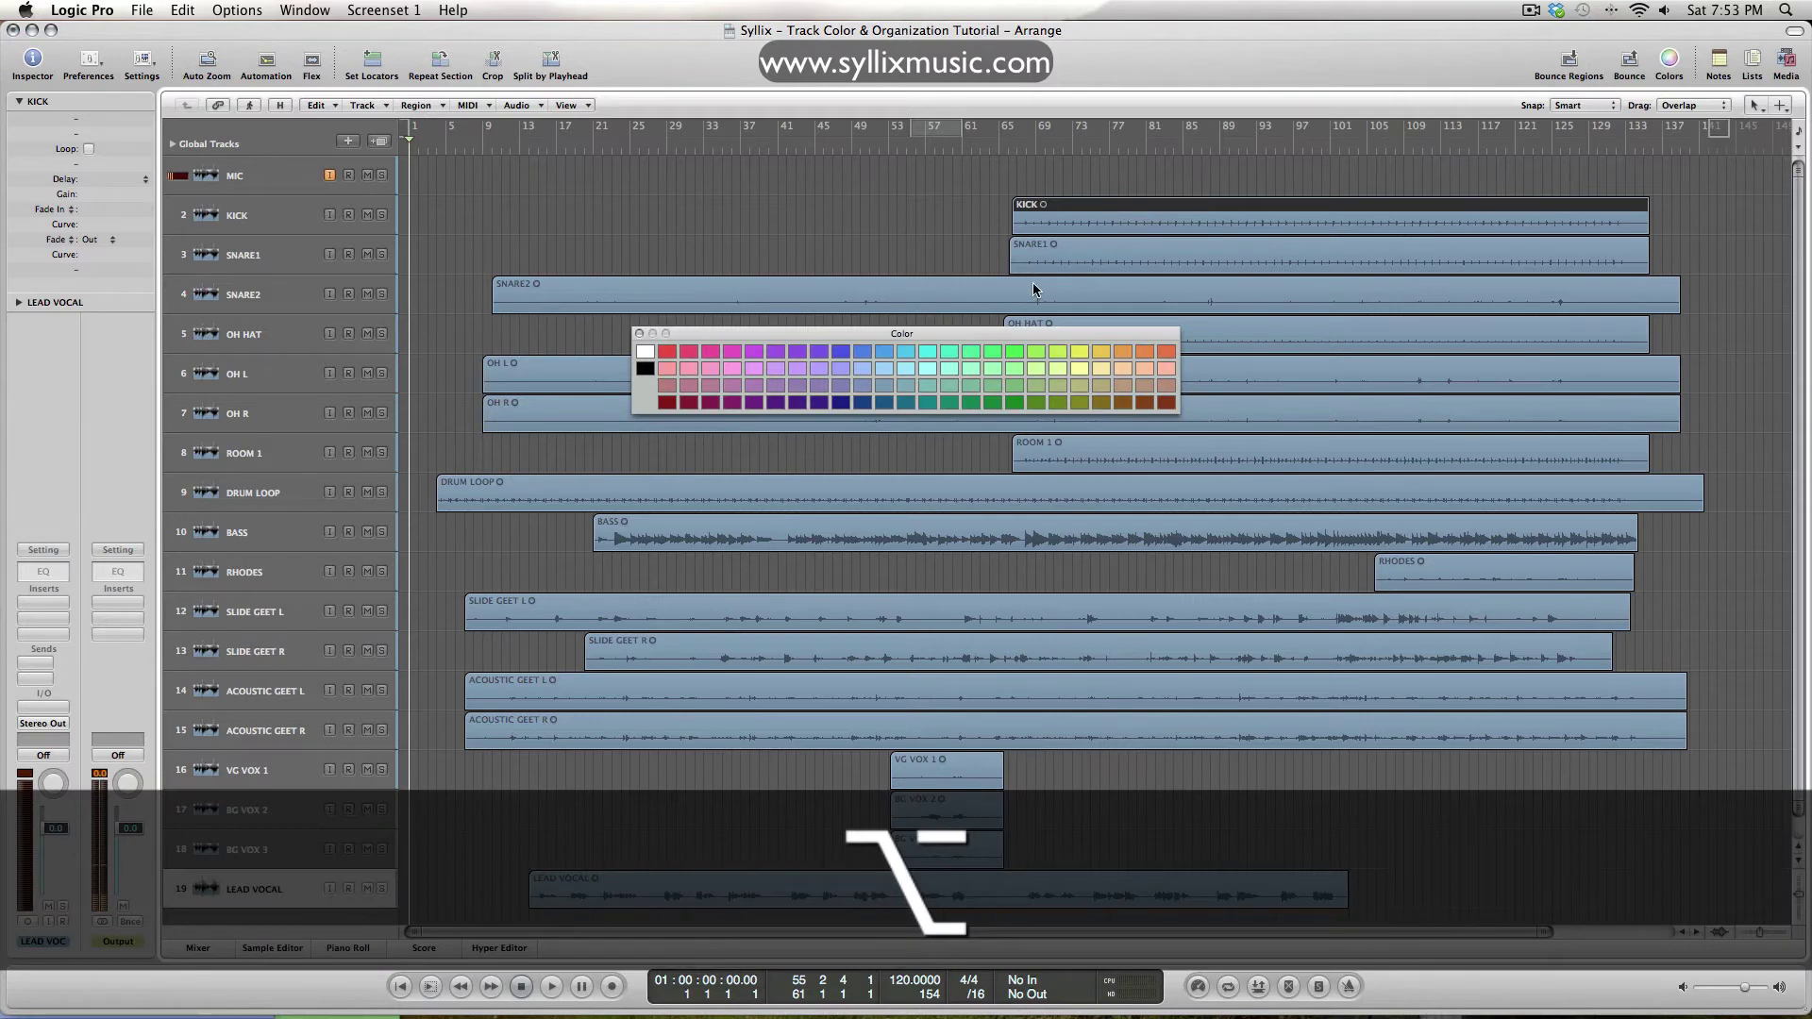
pyautogui.hotkey('alt', 'c')
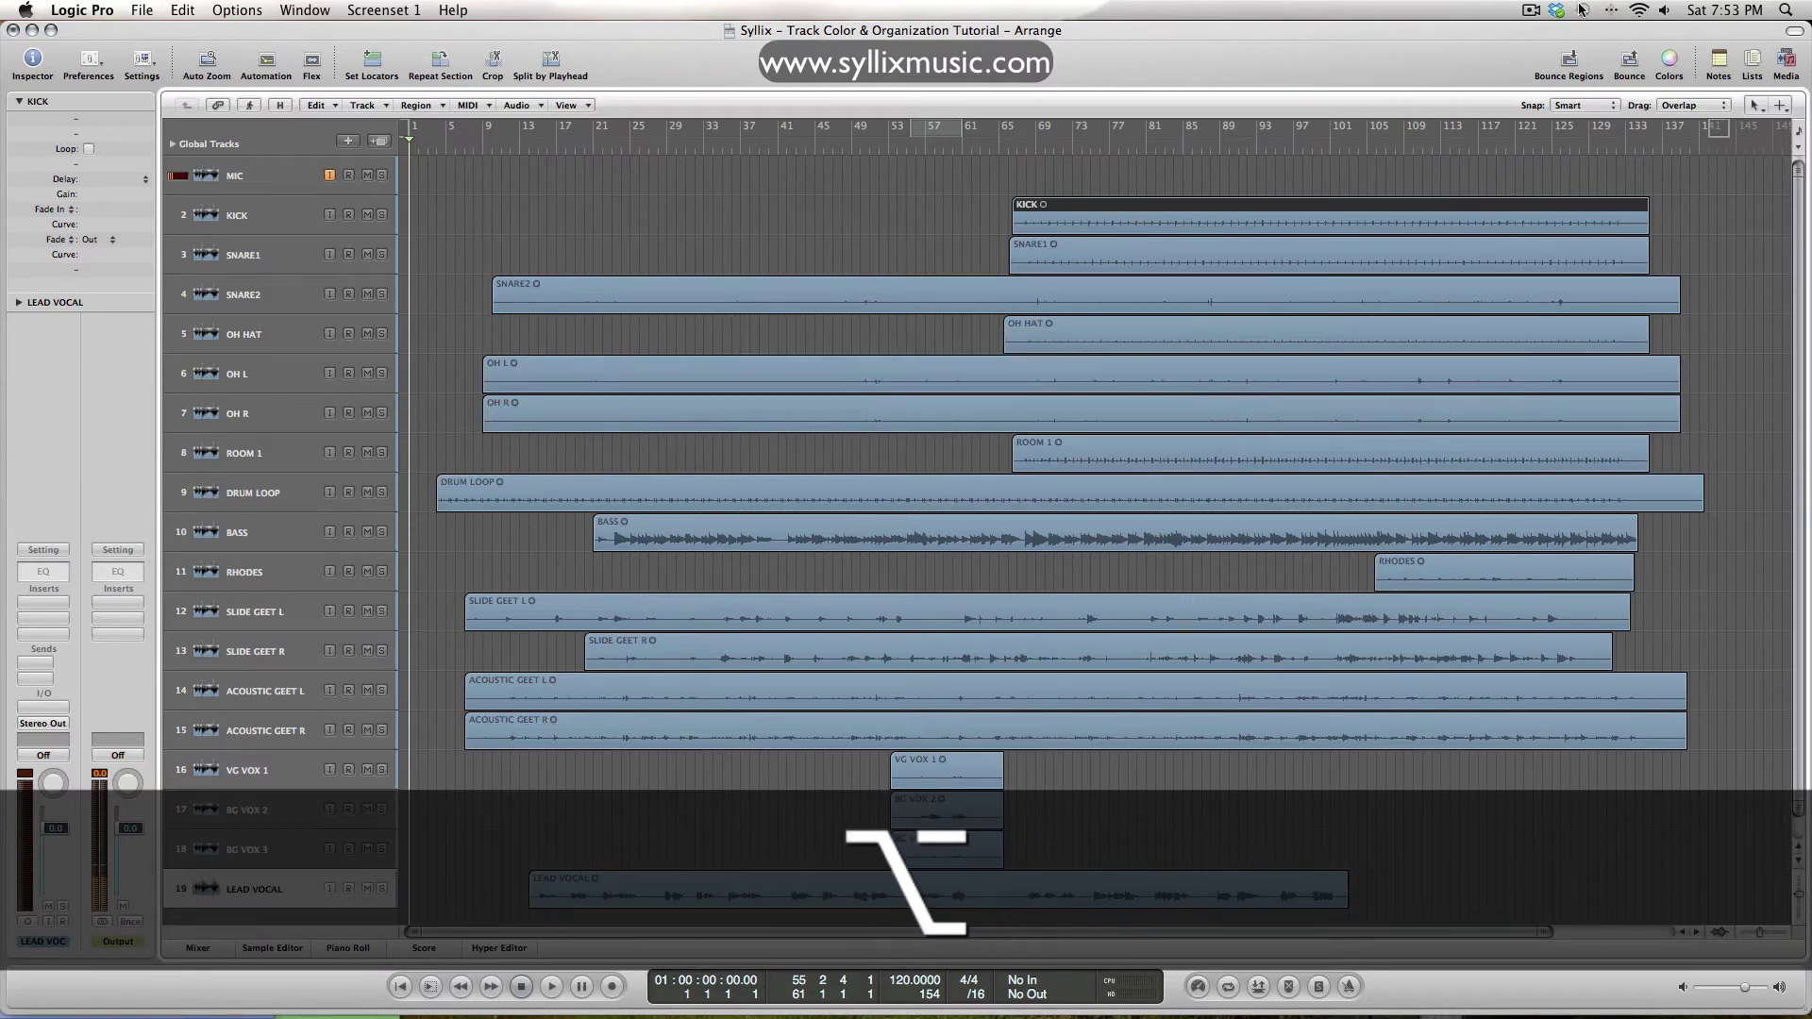
pyautogui.click(1677, 73)
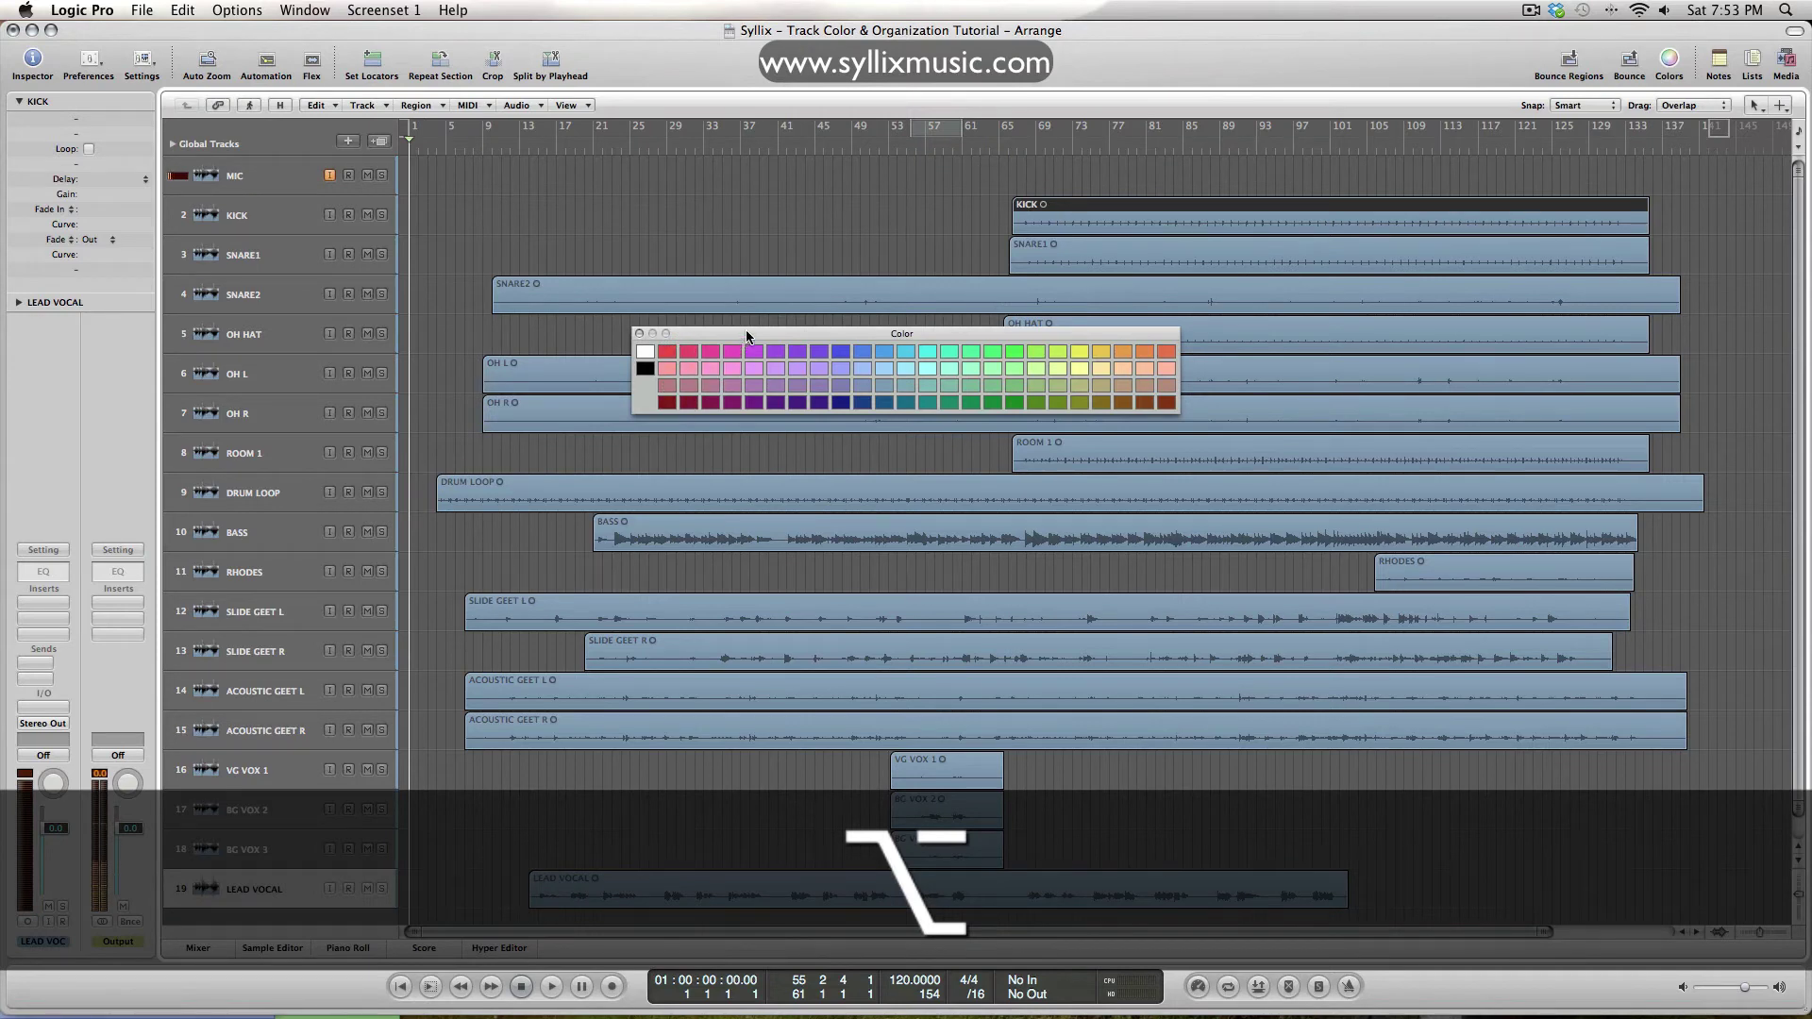
pyautogui.moveTo(741, 342); pyautogui.dragTo(642, 552)
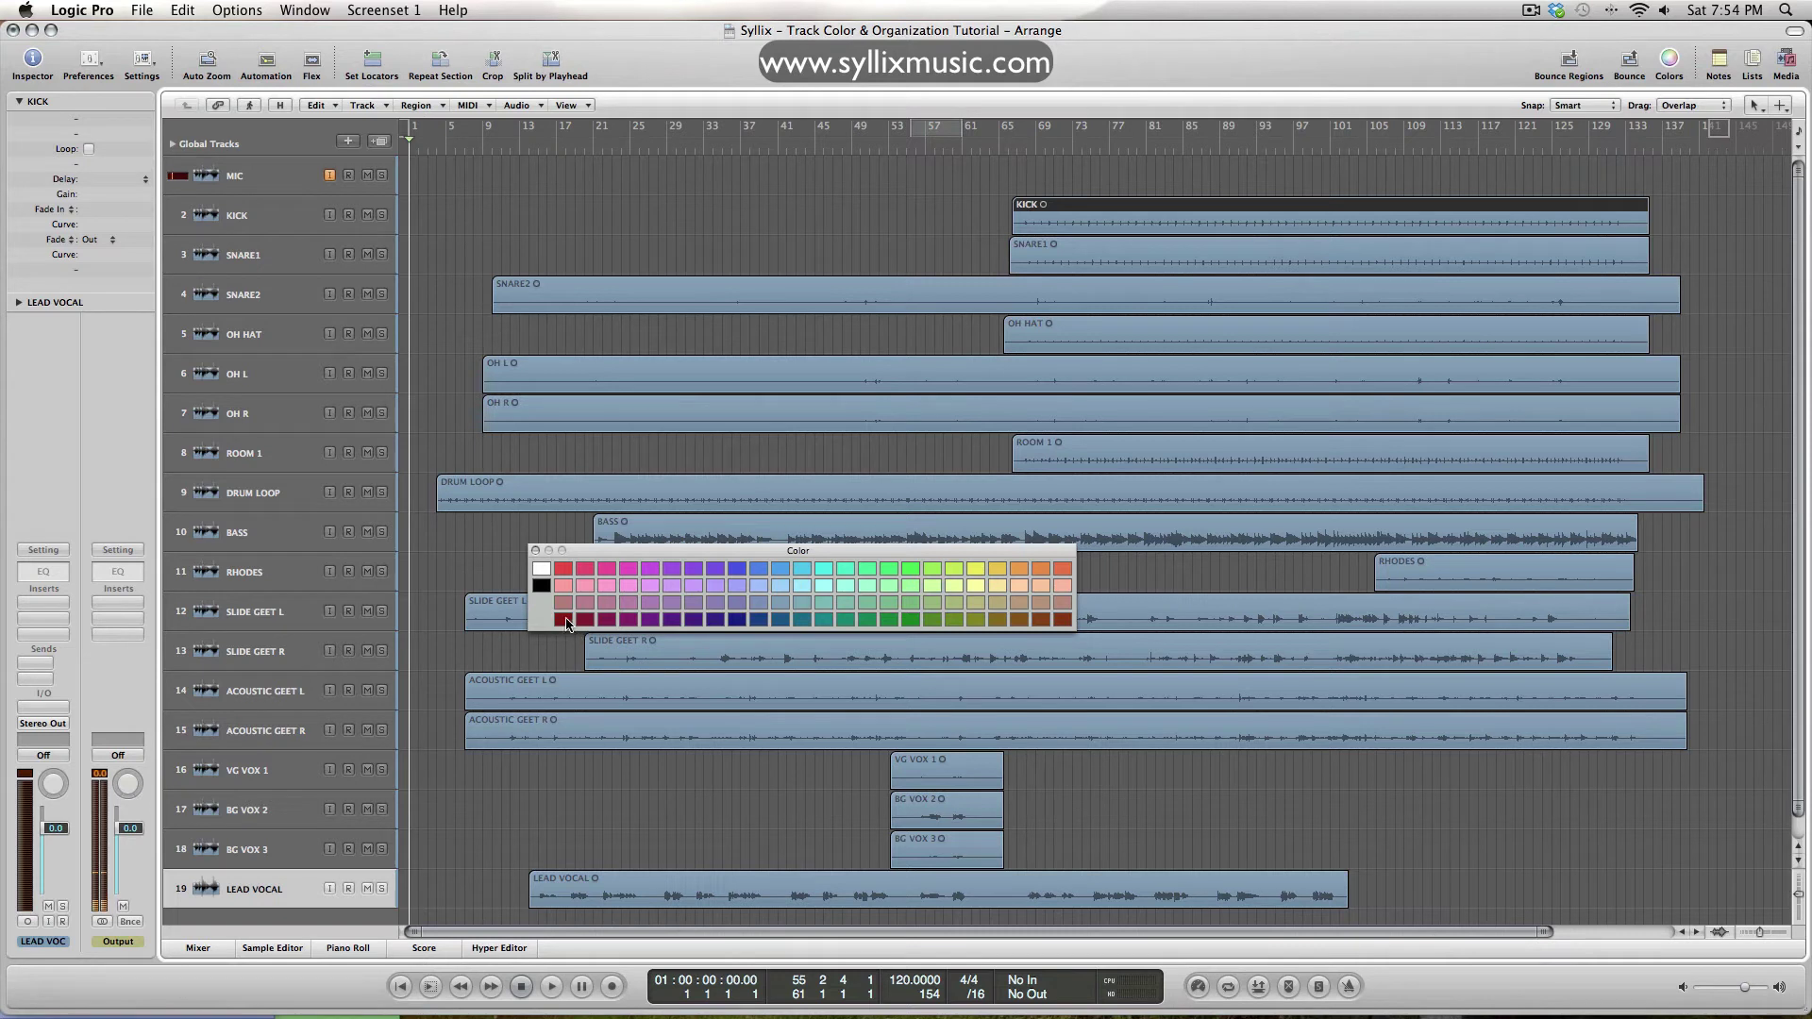
# Colour the KICK region dark red and the SNARE1 and SNARE2 regions dark crimson
pyautogui.click(565, 619)
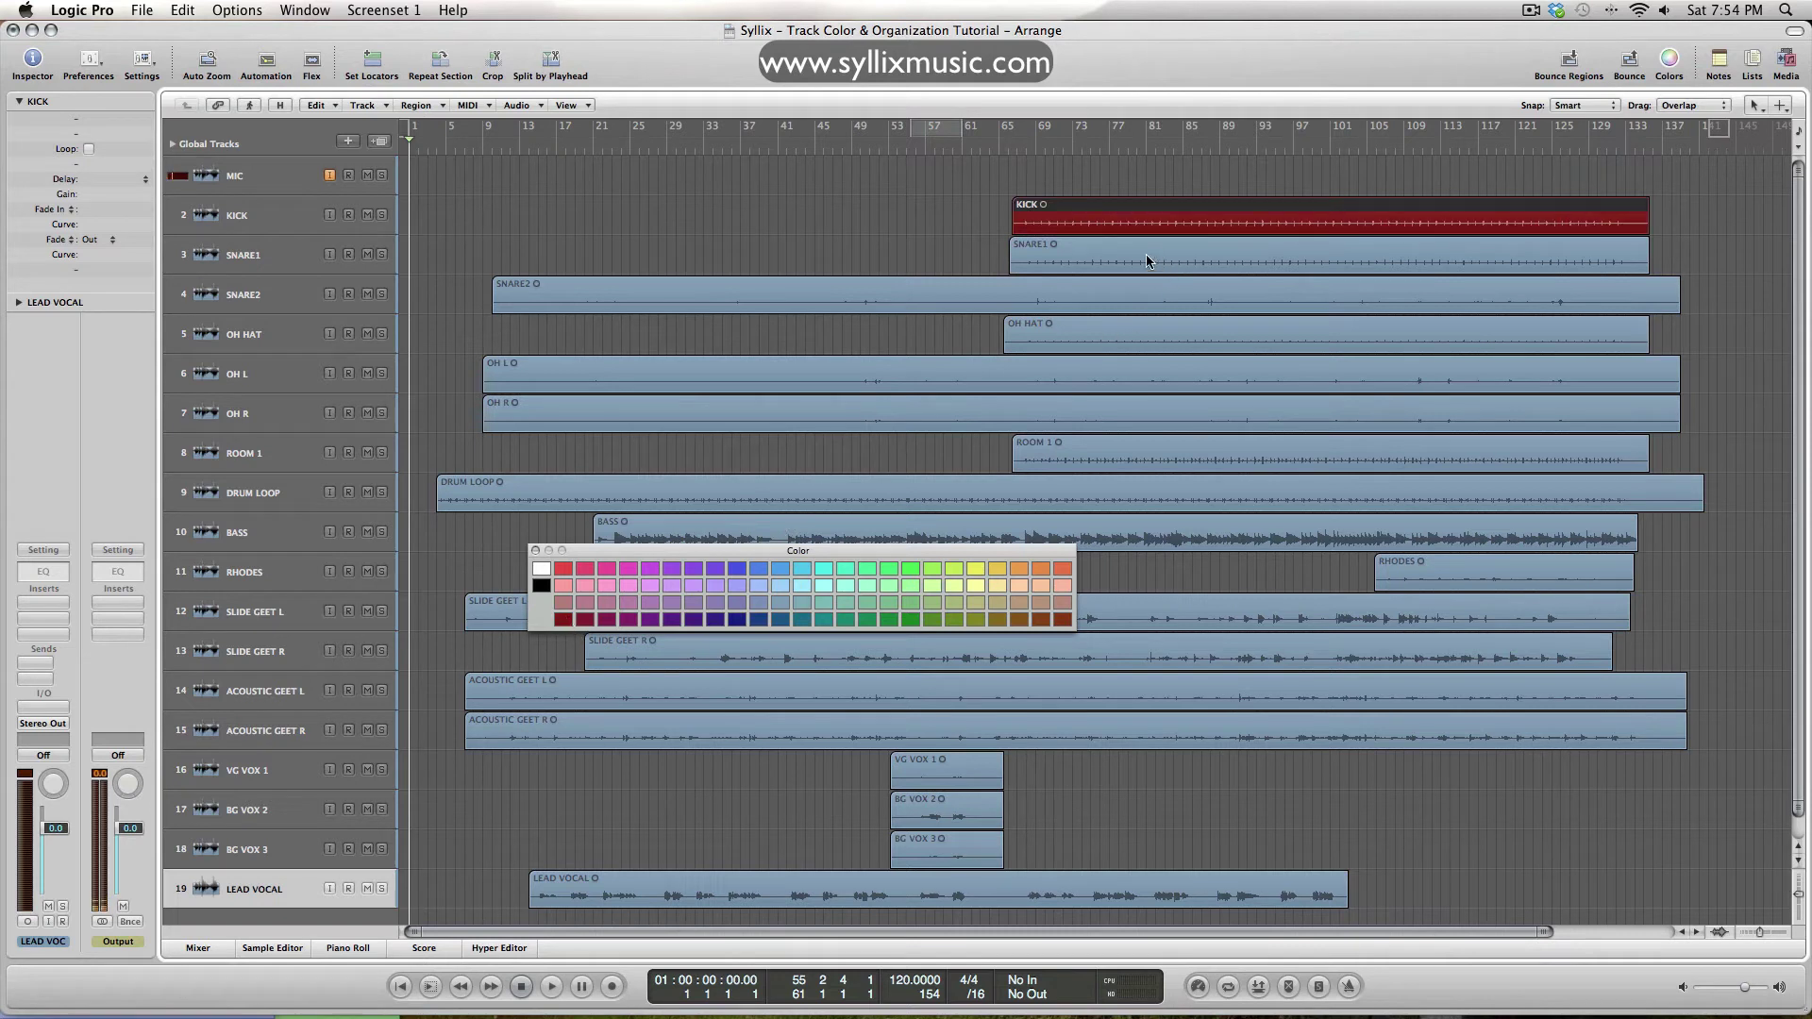
pyautogui.click(1148, 262)
pyautogui.click(585, 620)
pyautogui.click(505, 298)
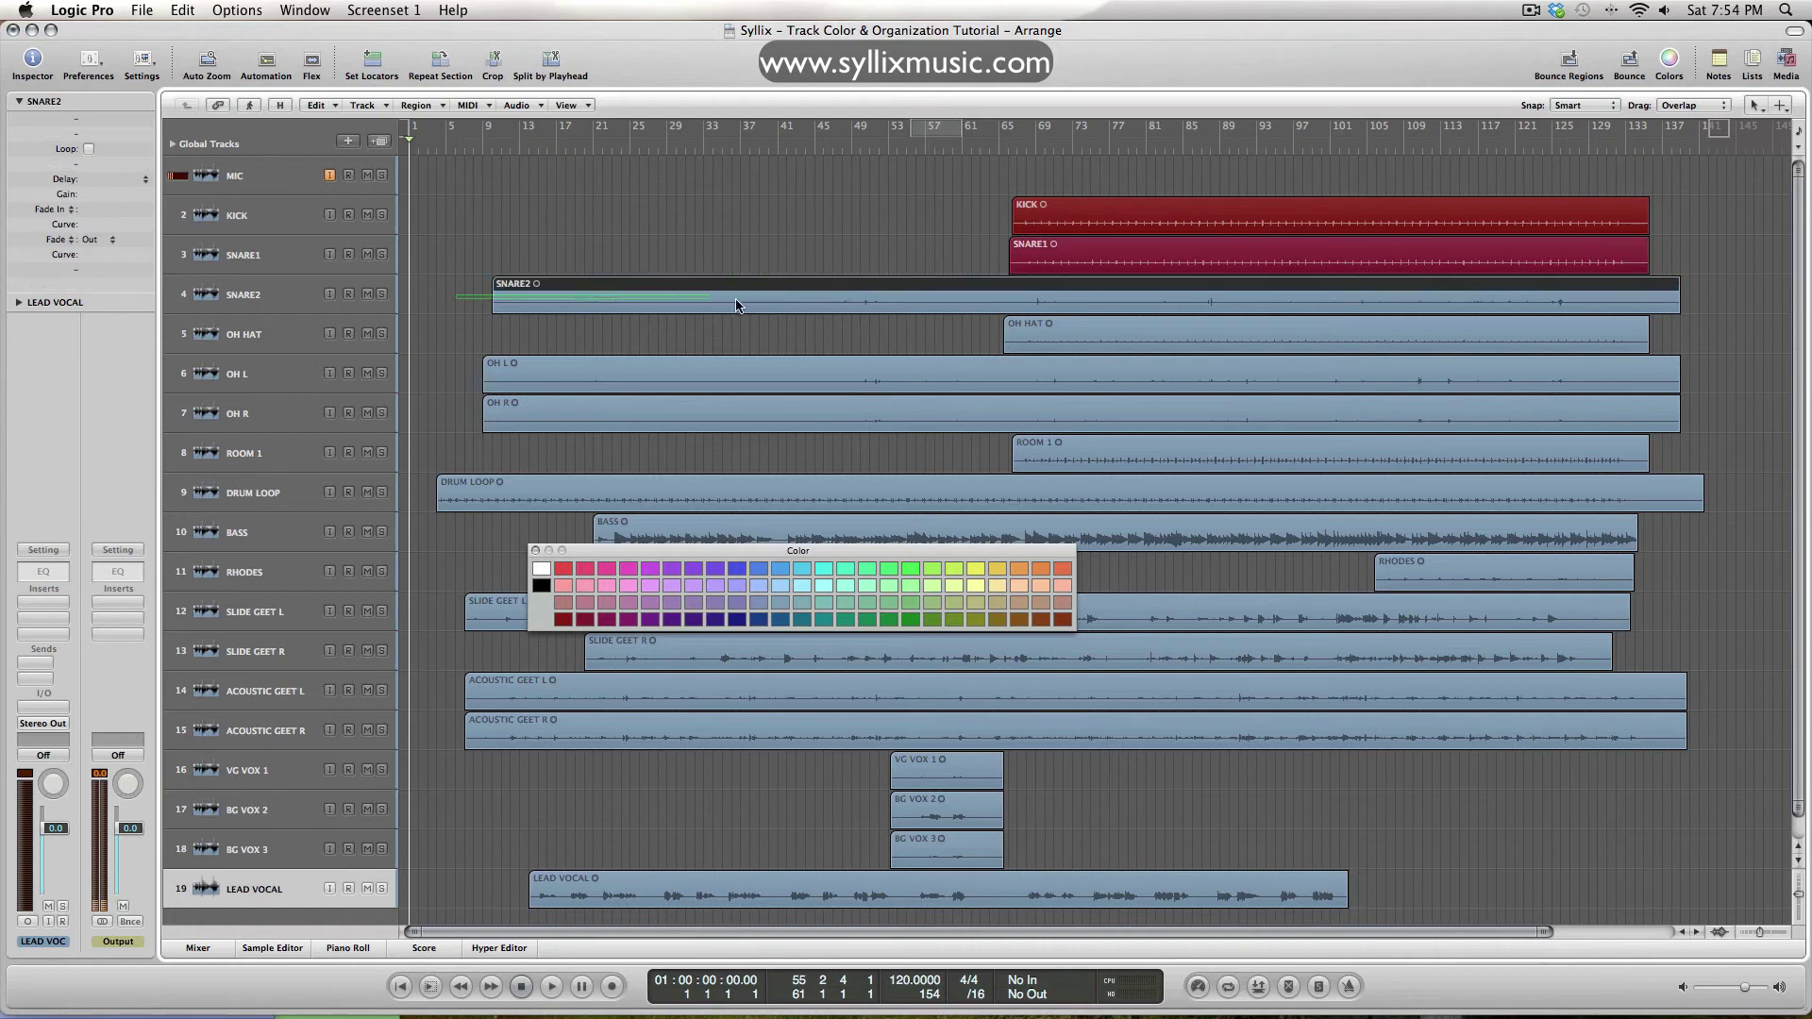
pyautogui.click(595, 624)
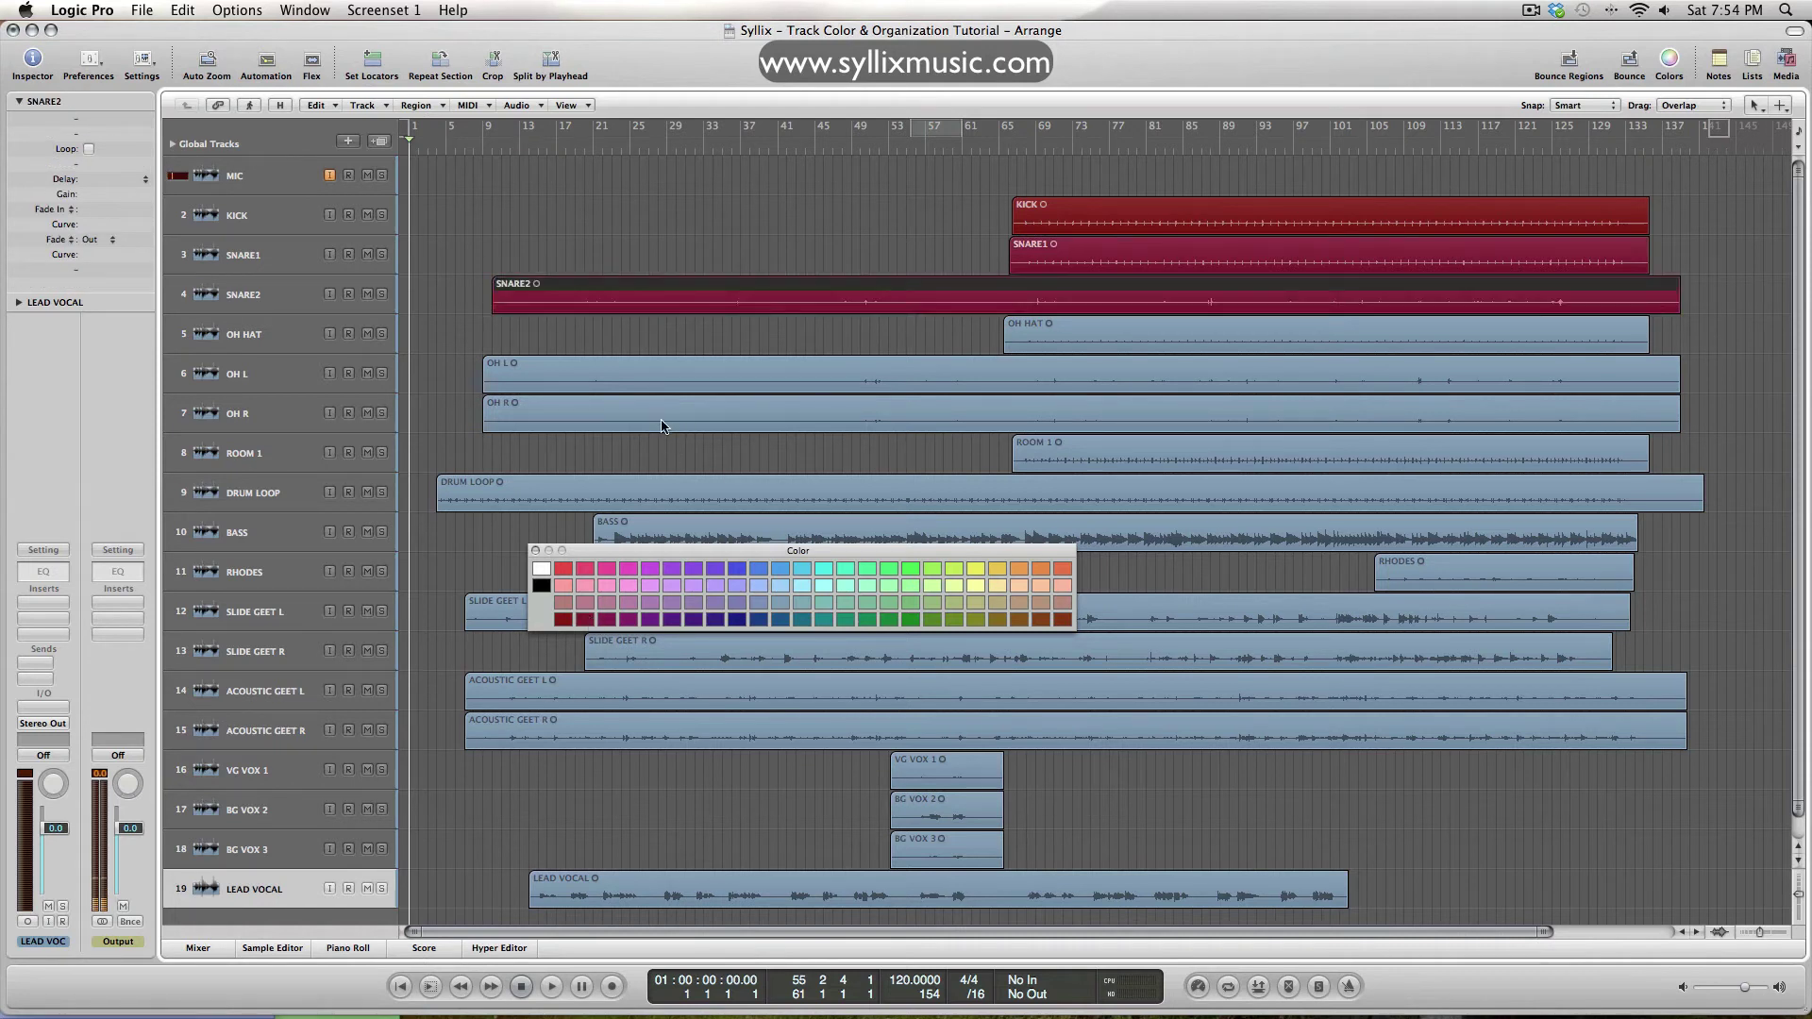
pyautogui.click(935, 332)
# Colour the OH HAT, OH L and OH R regions dark orange, and ROOM 1 and DRUM LOOP orange
pyautogui.moveTo(932, 330); pyautogui.dragTo(1080, 408)
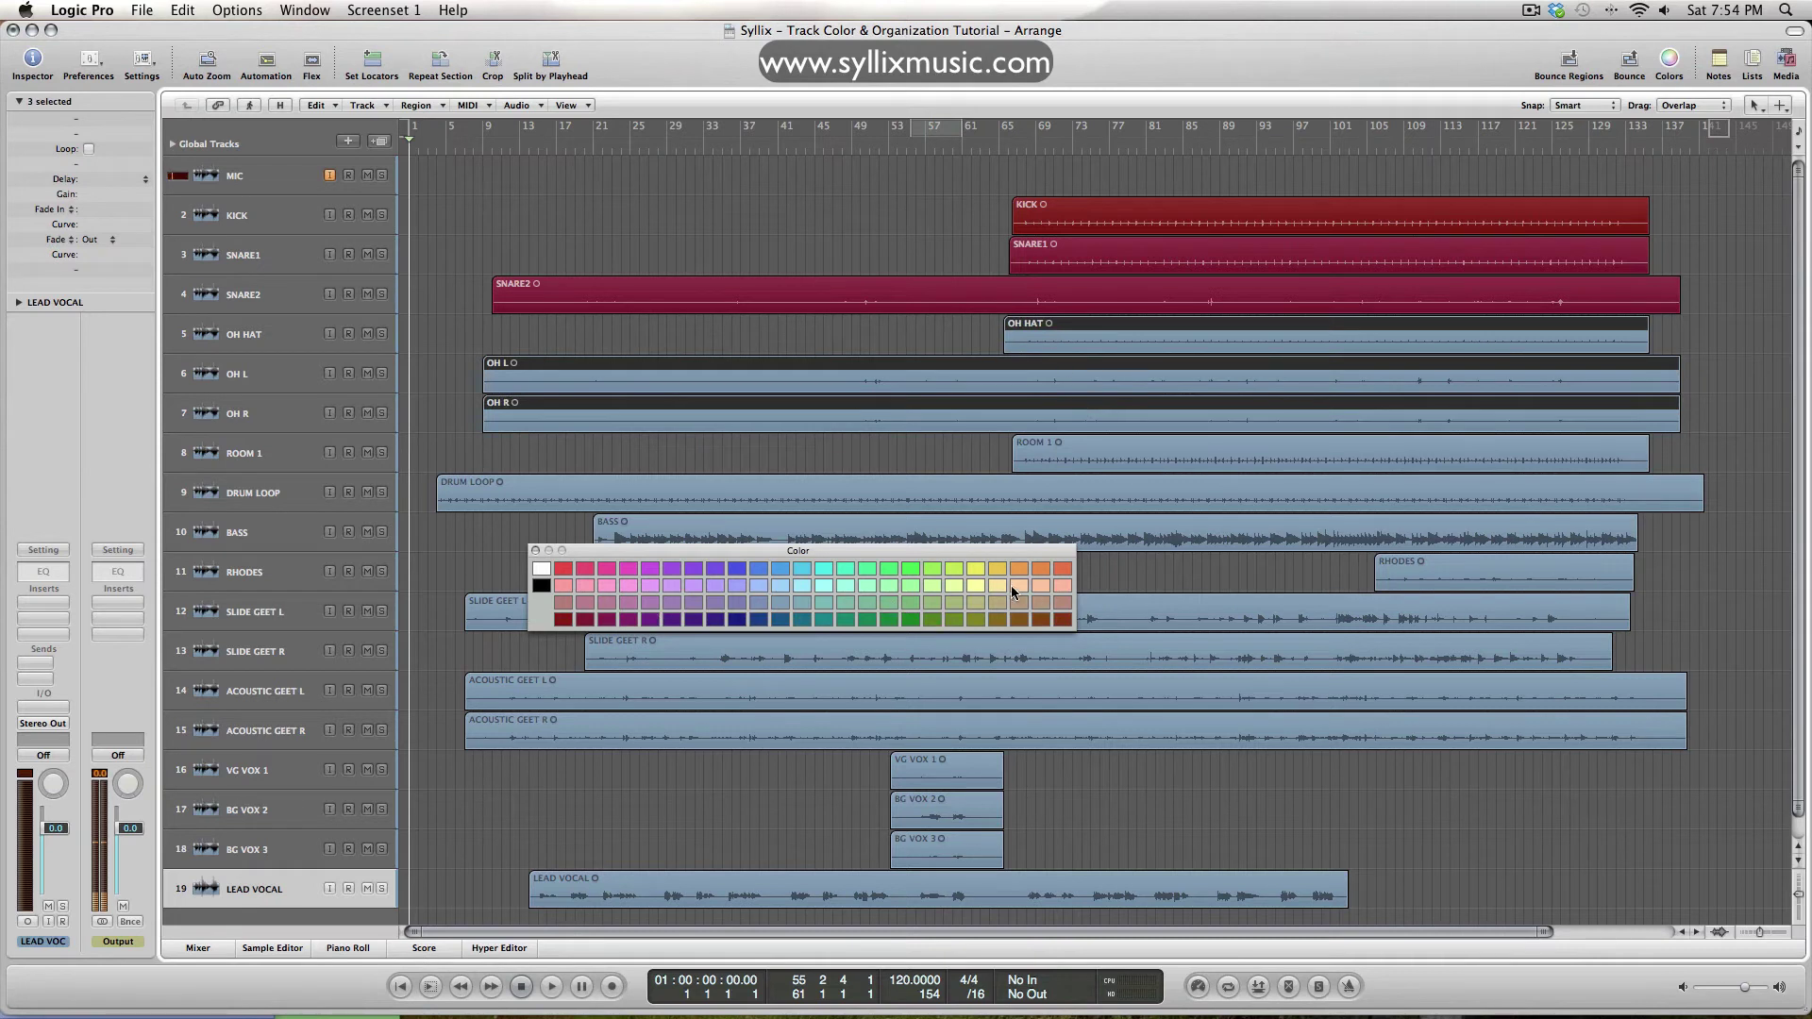
pyautogui.click(1061, 619)
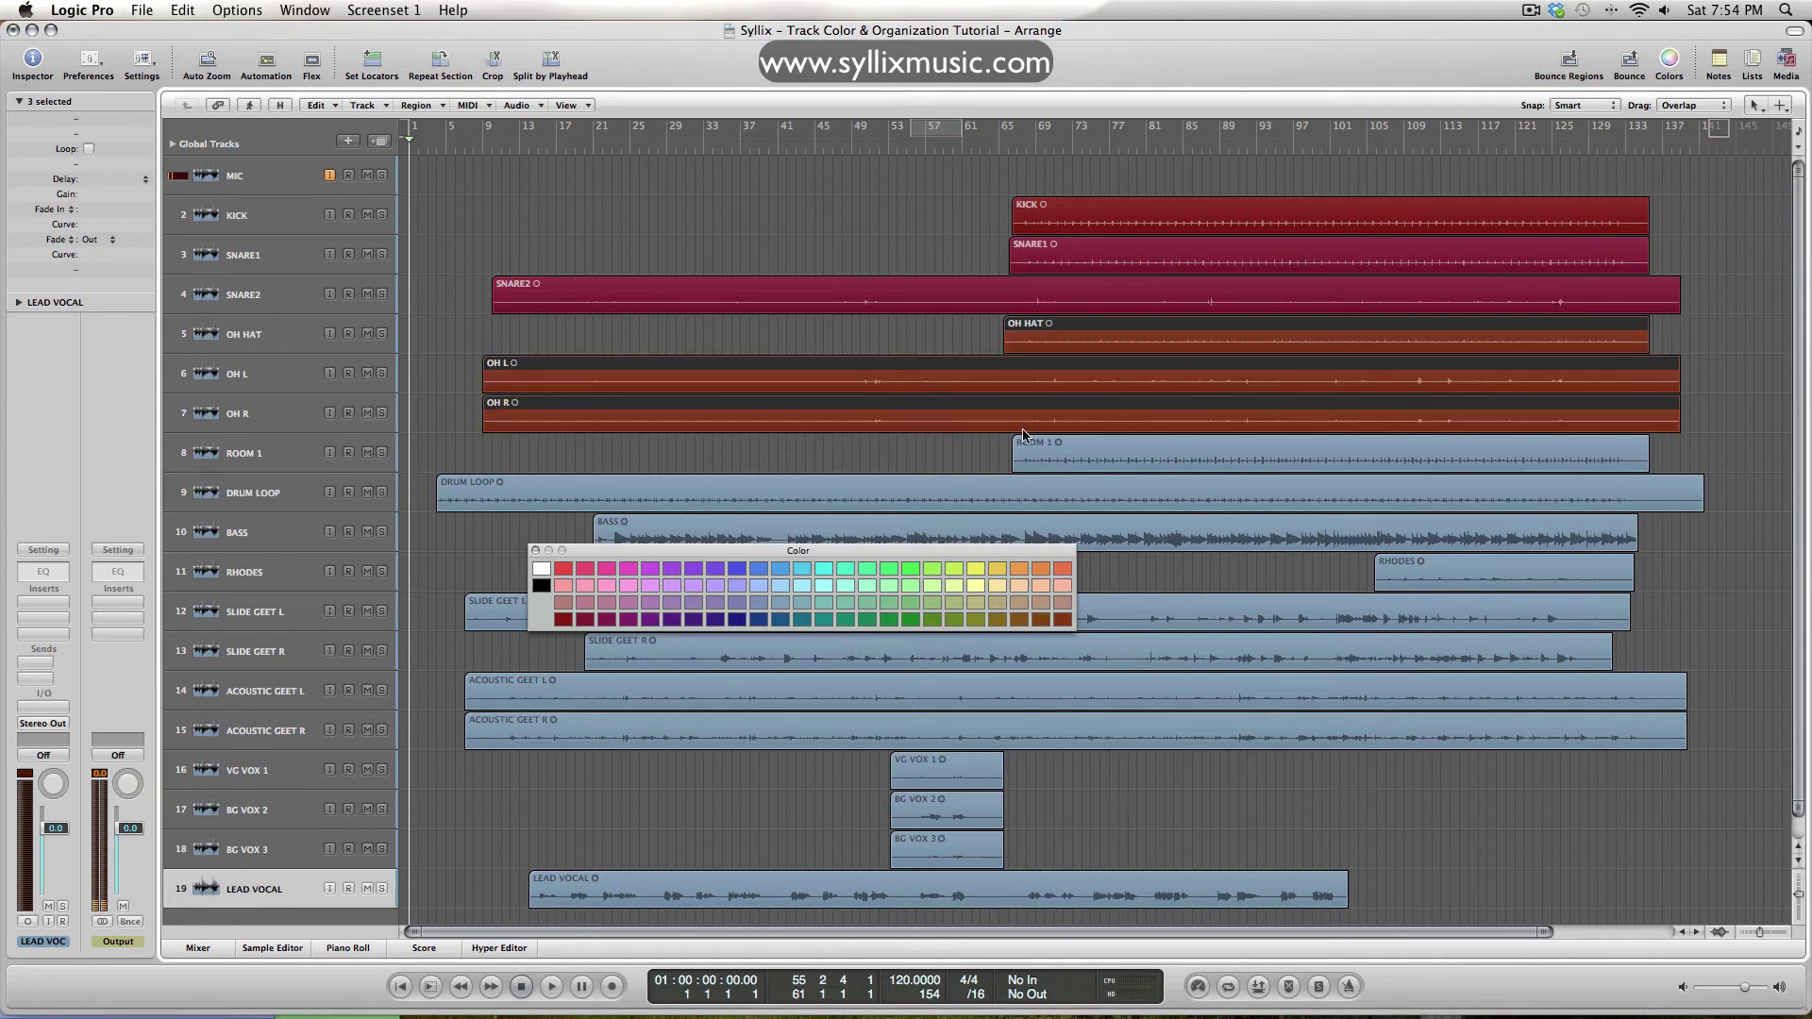
pyautogui.scroll(-1, 1024, 436)
pyautogui.click(1097, 441)
pyautogui.keyDown('shift'); pyautogui.click(1066, 480); pyautogui.keyUp('shift')
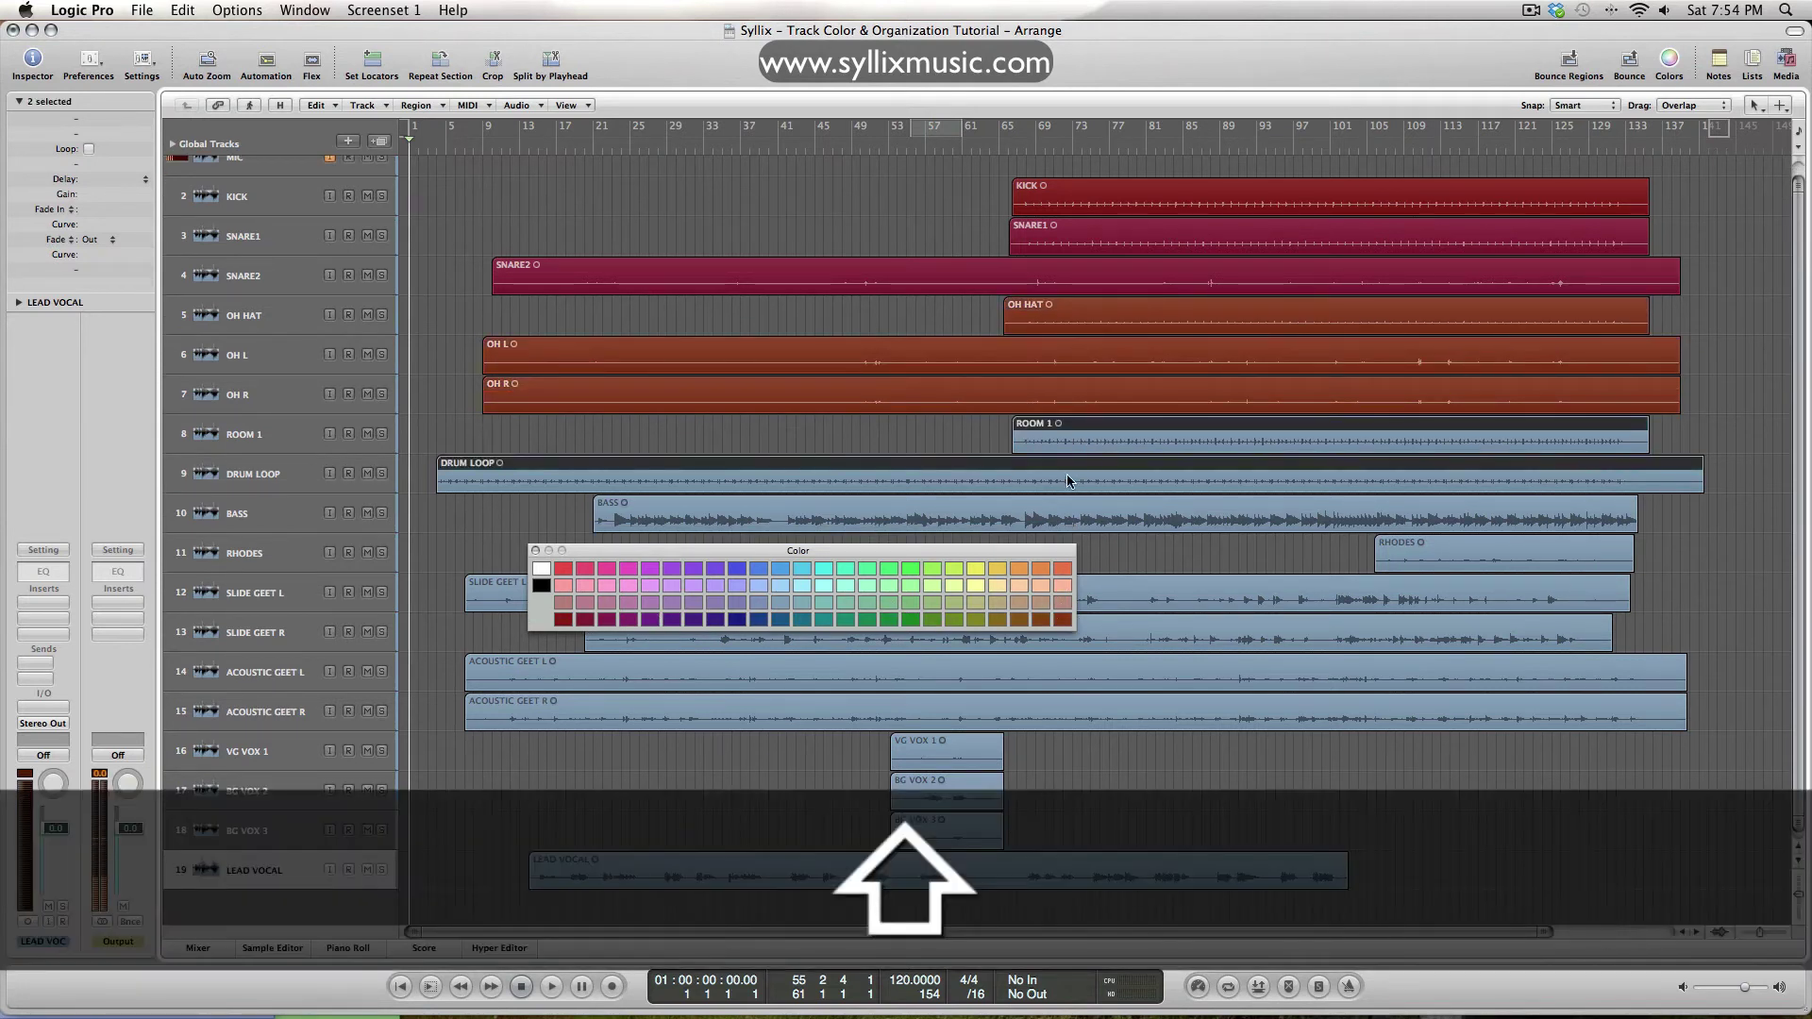
pyautogui.click(1062, 569)
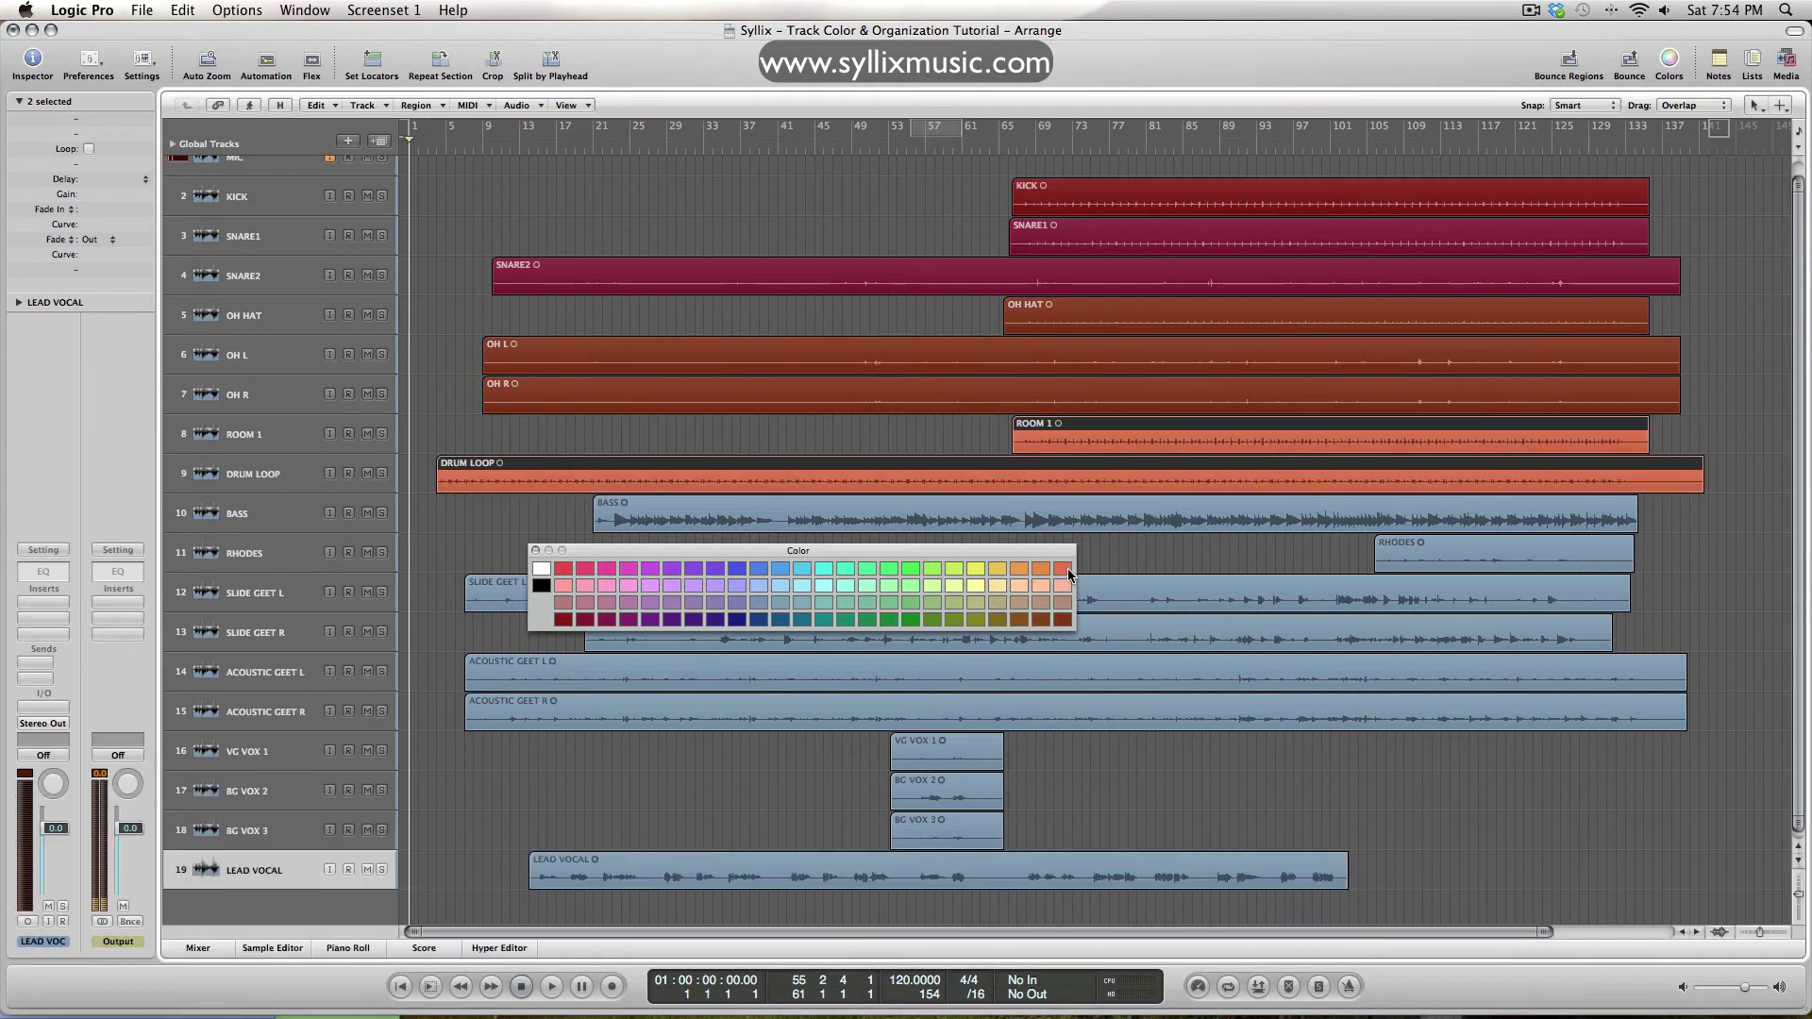
pyautogui.click(930, 538)
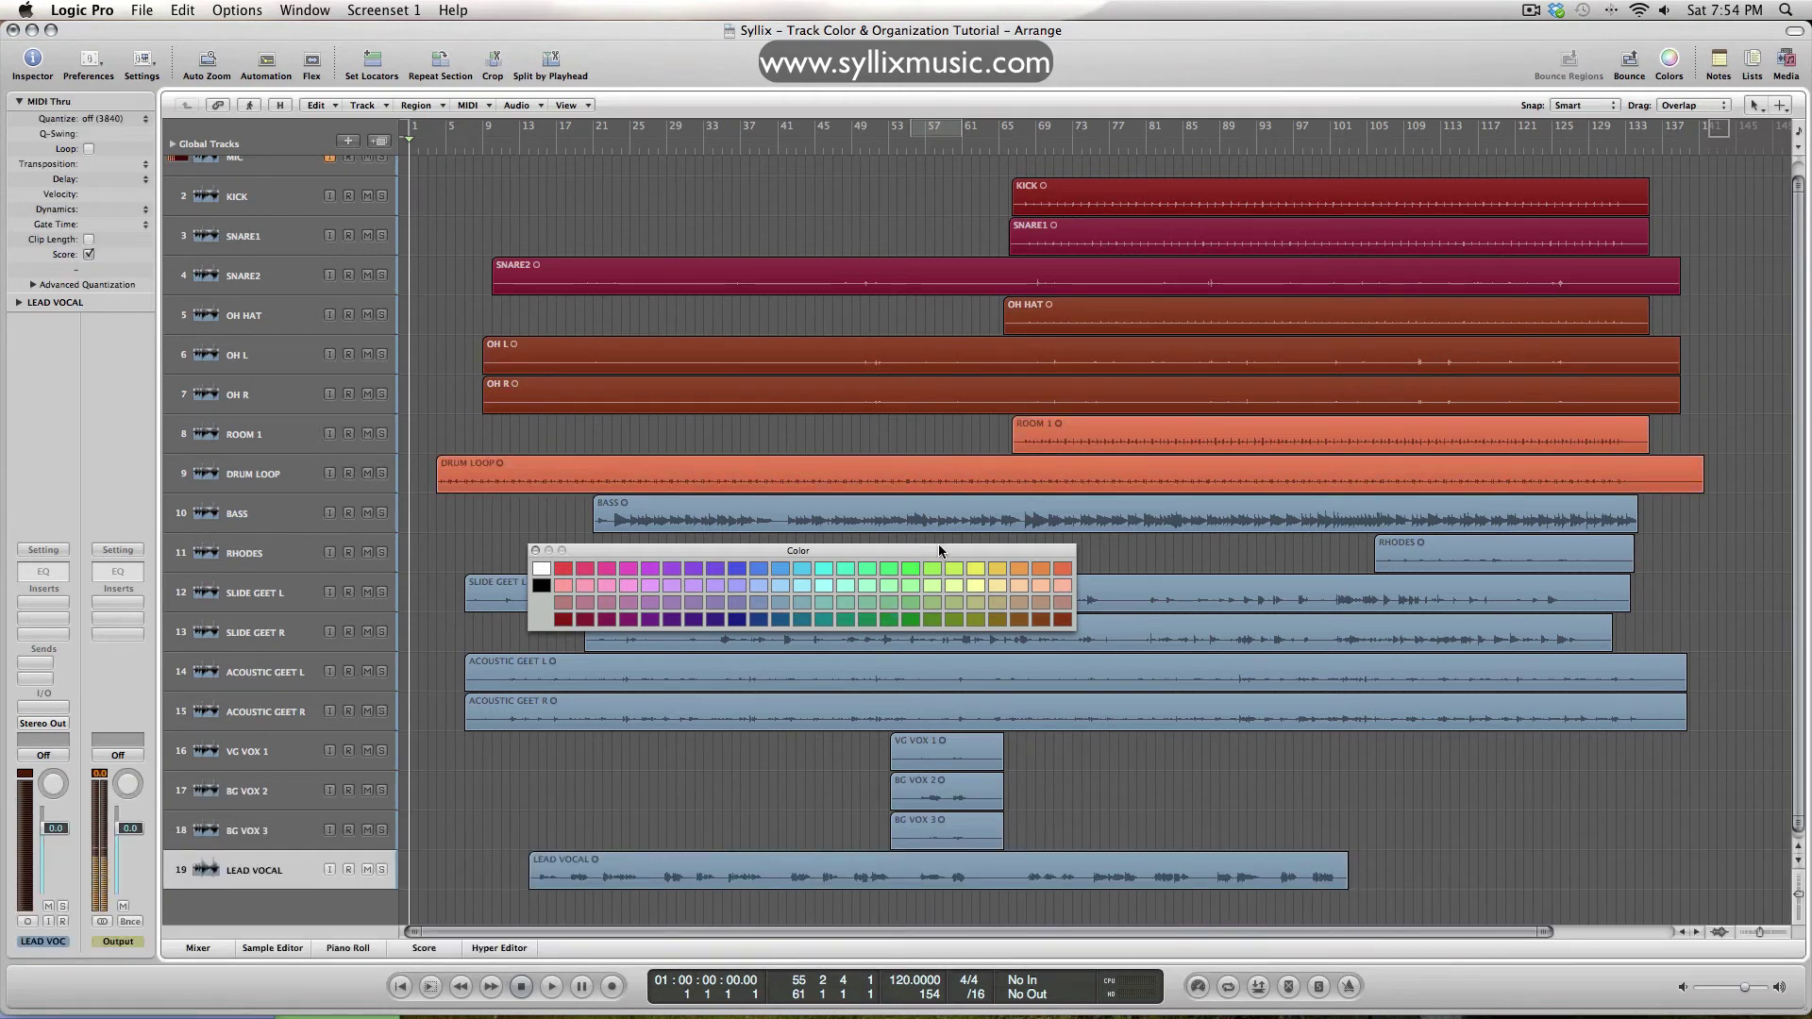
# Colour the BASS region purple, moving the palette clear of the regions
pyautogui.moveTo(934, 555); pyautogui.dragTo(1219, 775)
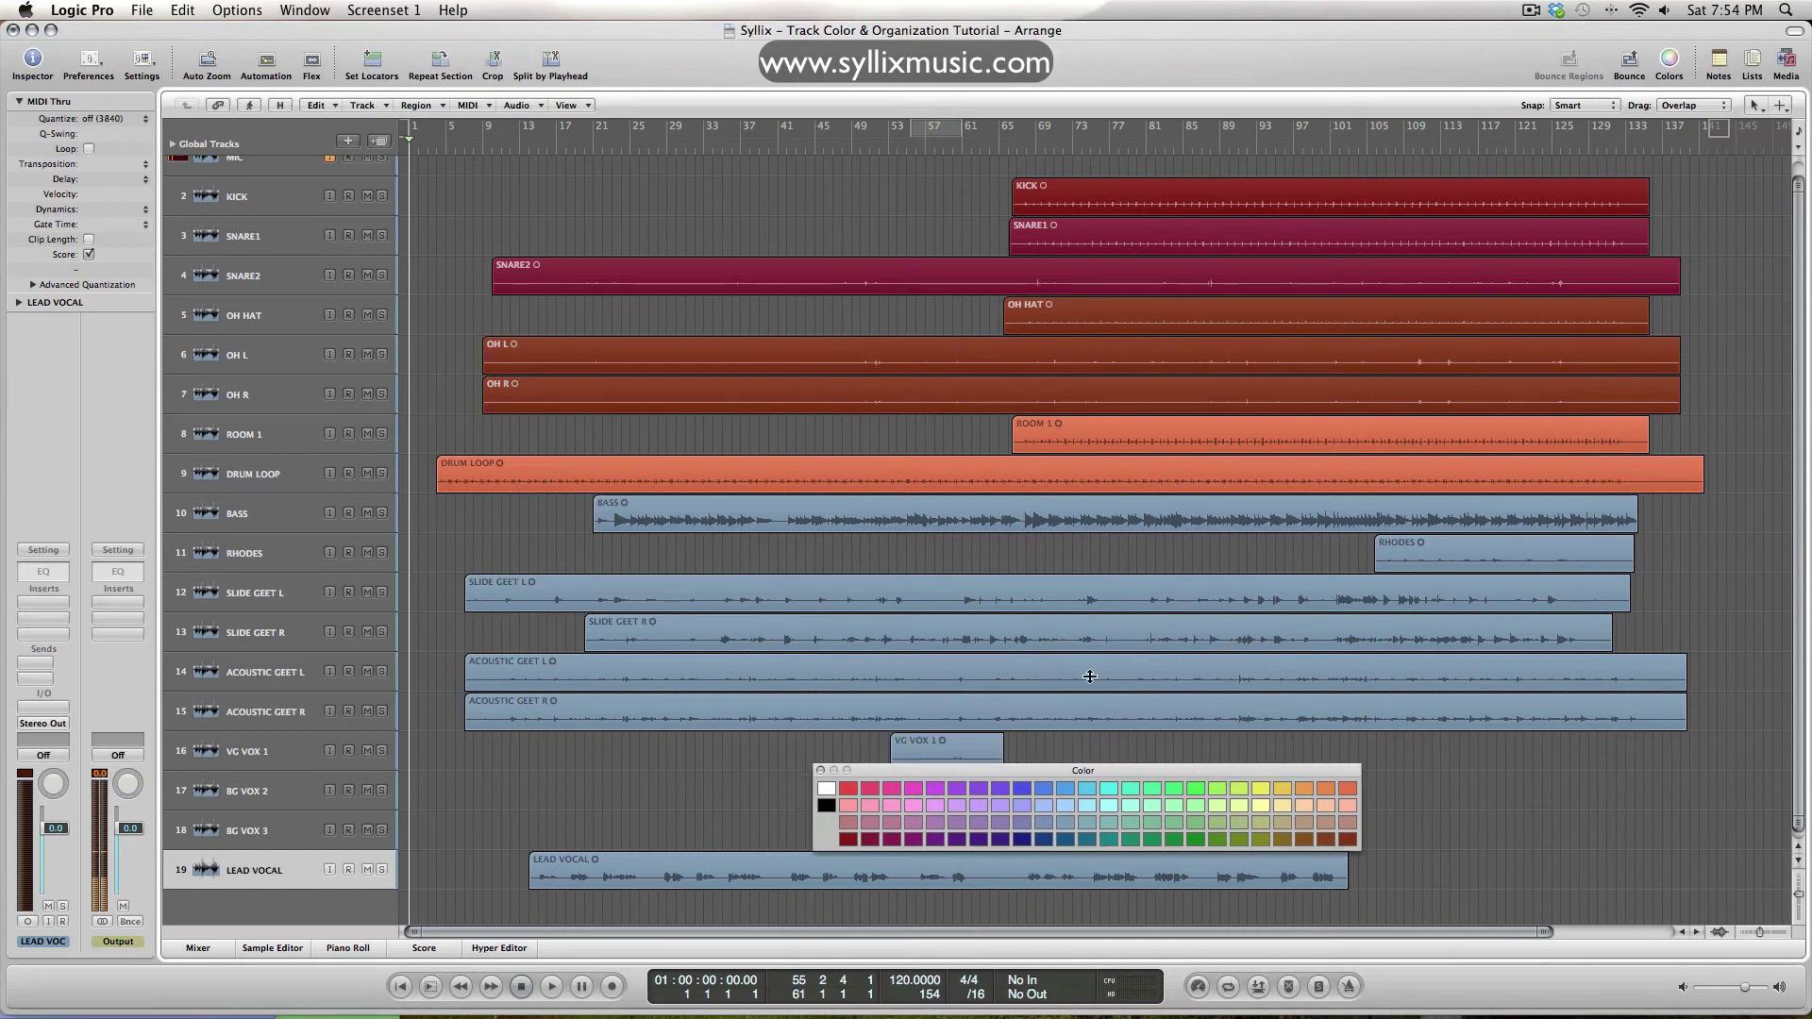
pyautogui.click(1011, 528)
pyautogui.click(997, 807)
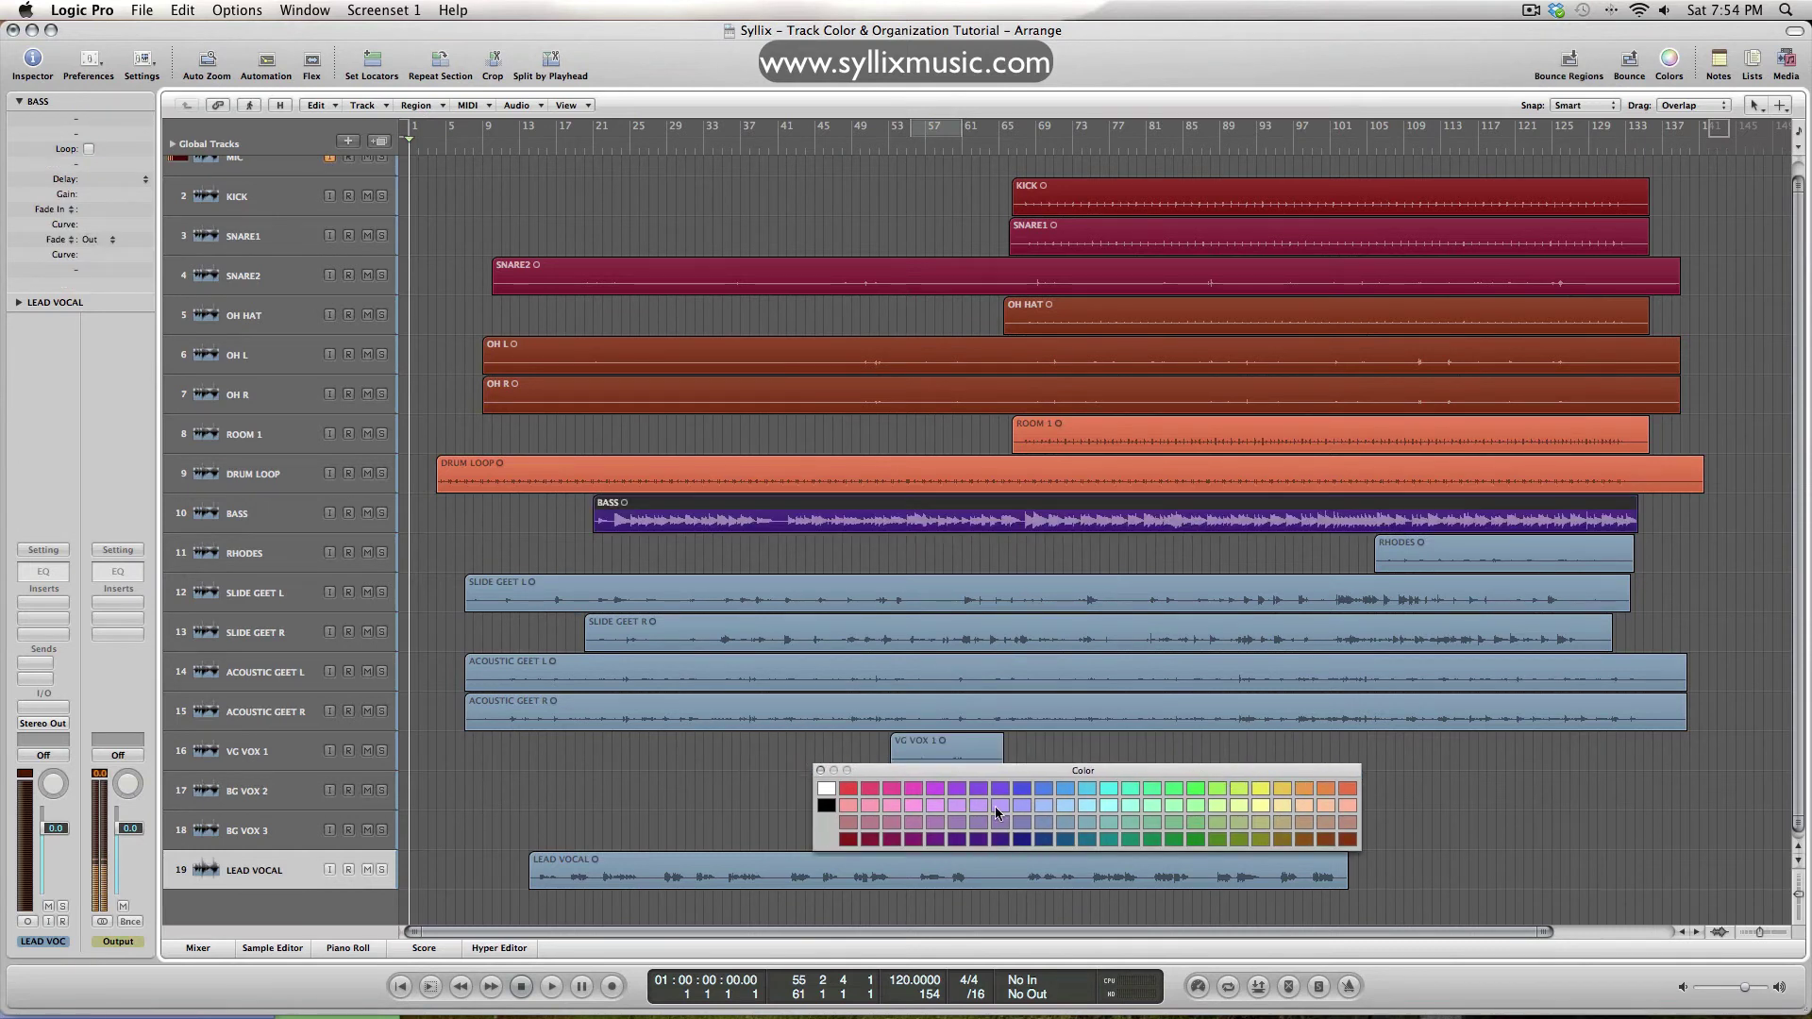
pyautogui.moveTo(1050, 777); pyautogui.dragTo(777, 399)
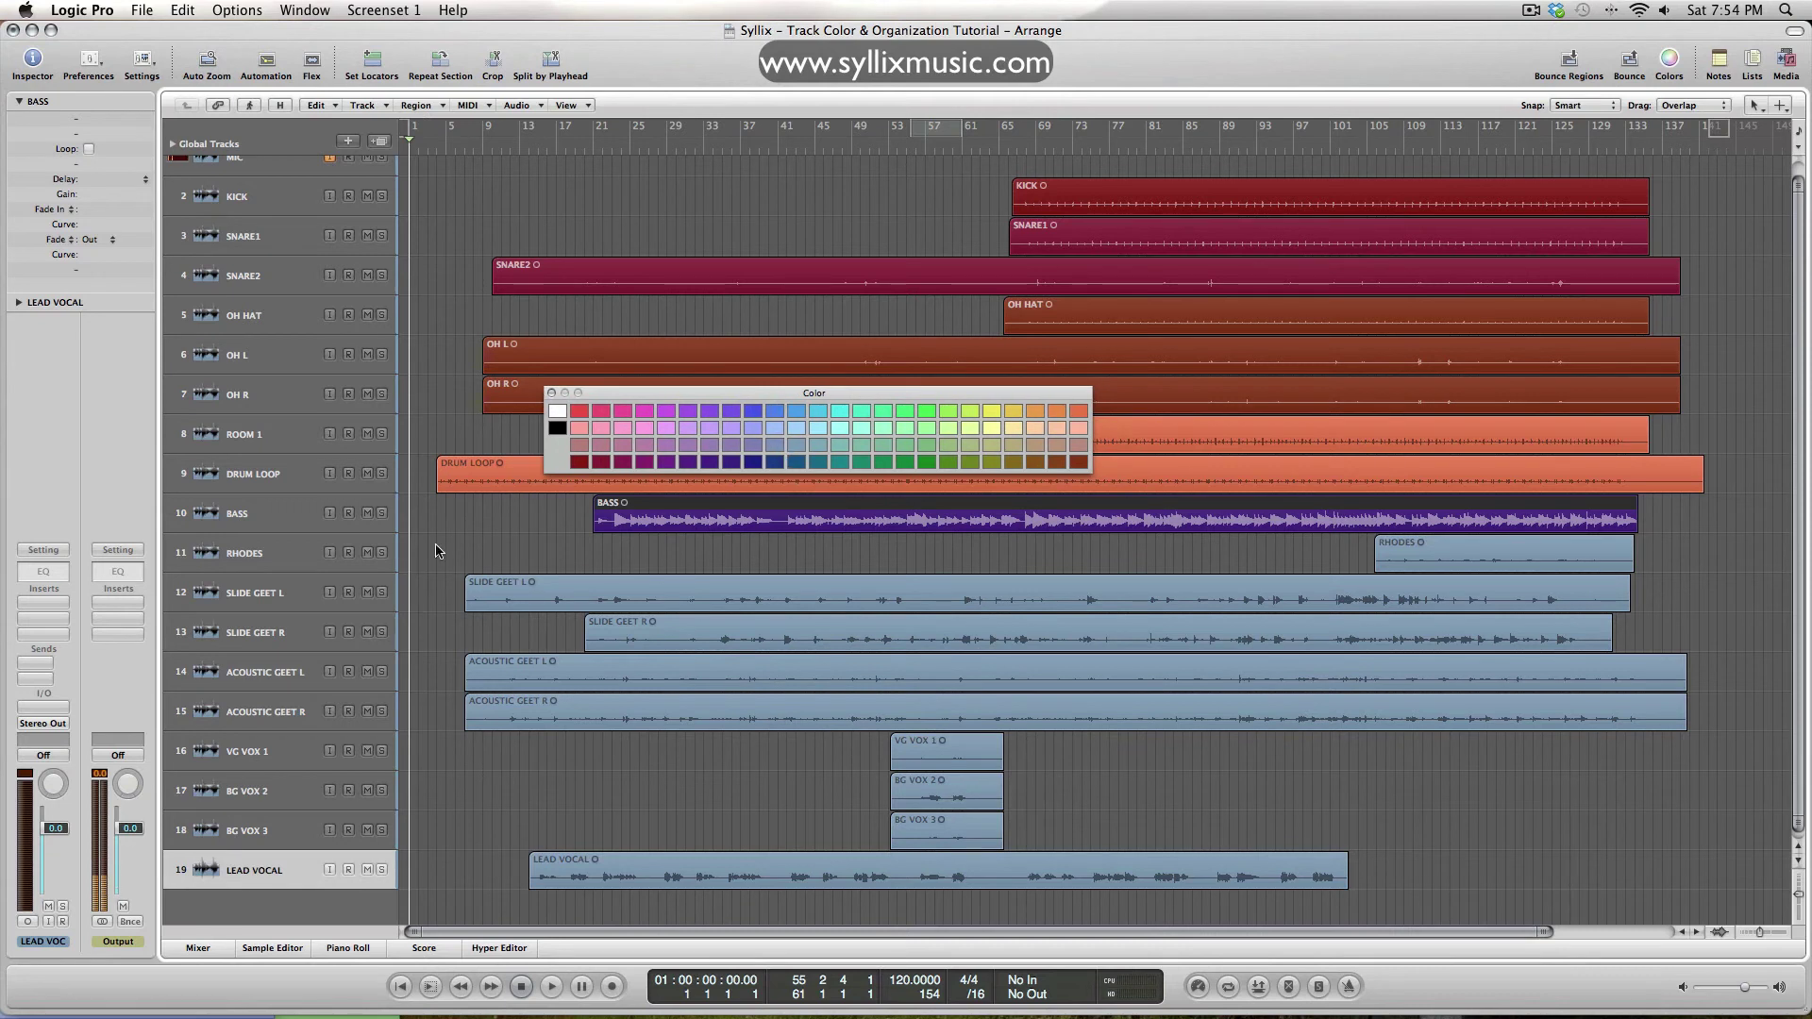
pyautogui.moveTo(461, 544); pyautogui.dragTo(1159, 565)
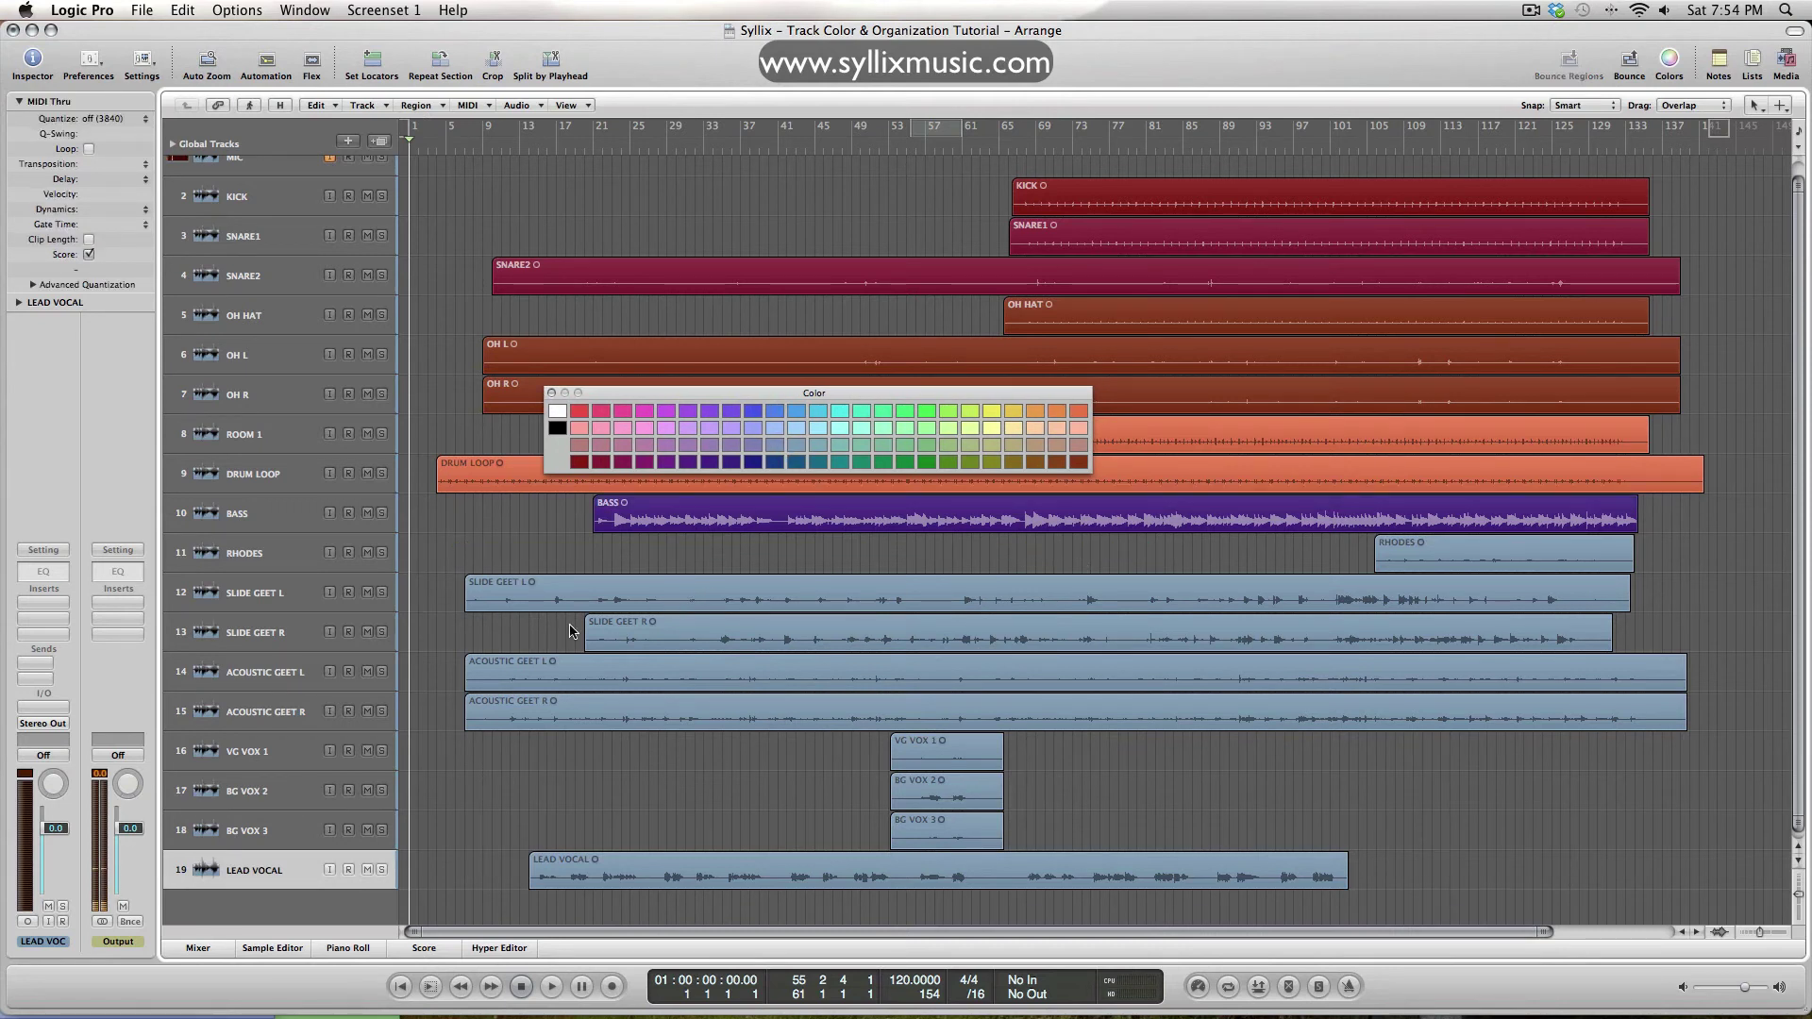
# Colour the four guitar regions steel blue and the RHODES region light blue
pyautogui.moveTo(439, 593); pyautogui.dragTo(658, 713)
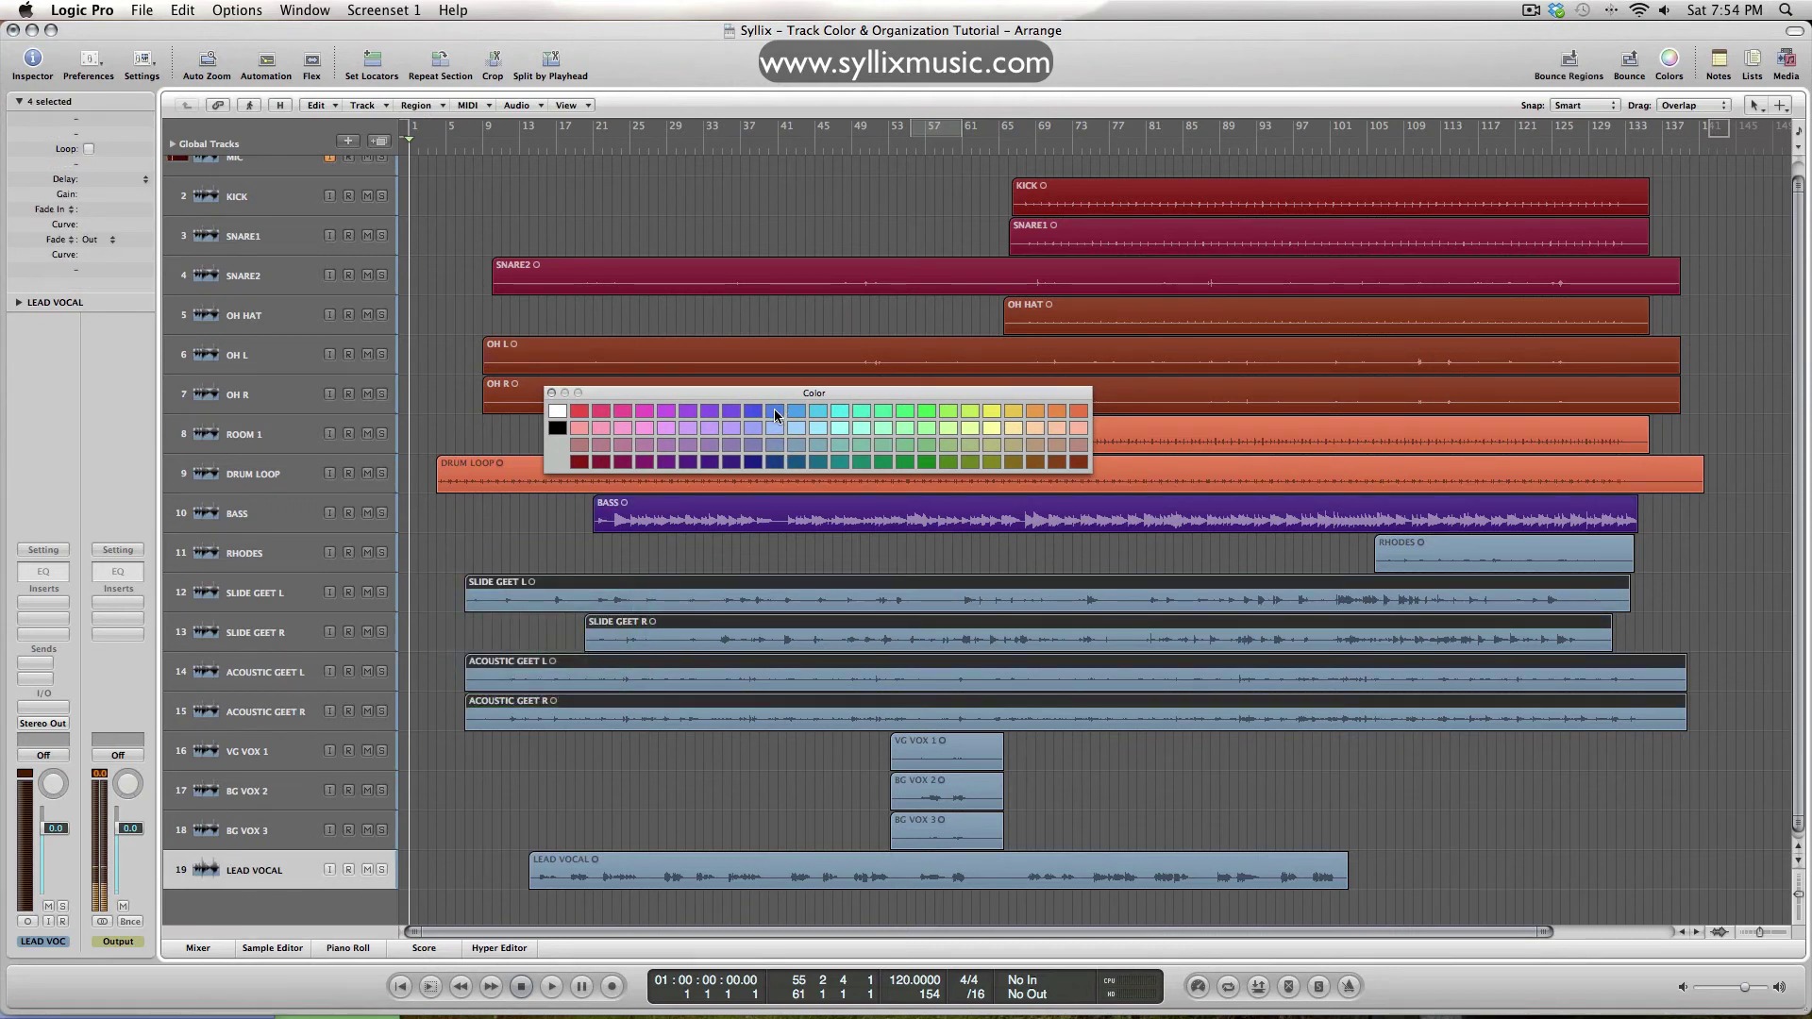
pyautogui.click(775, 412)
pyautogui.click(758, 463)
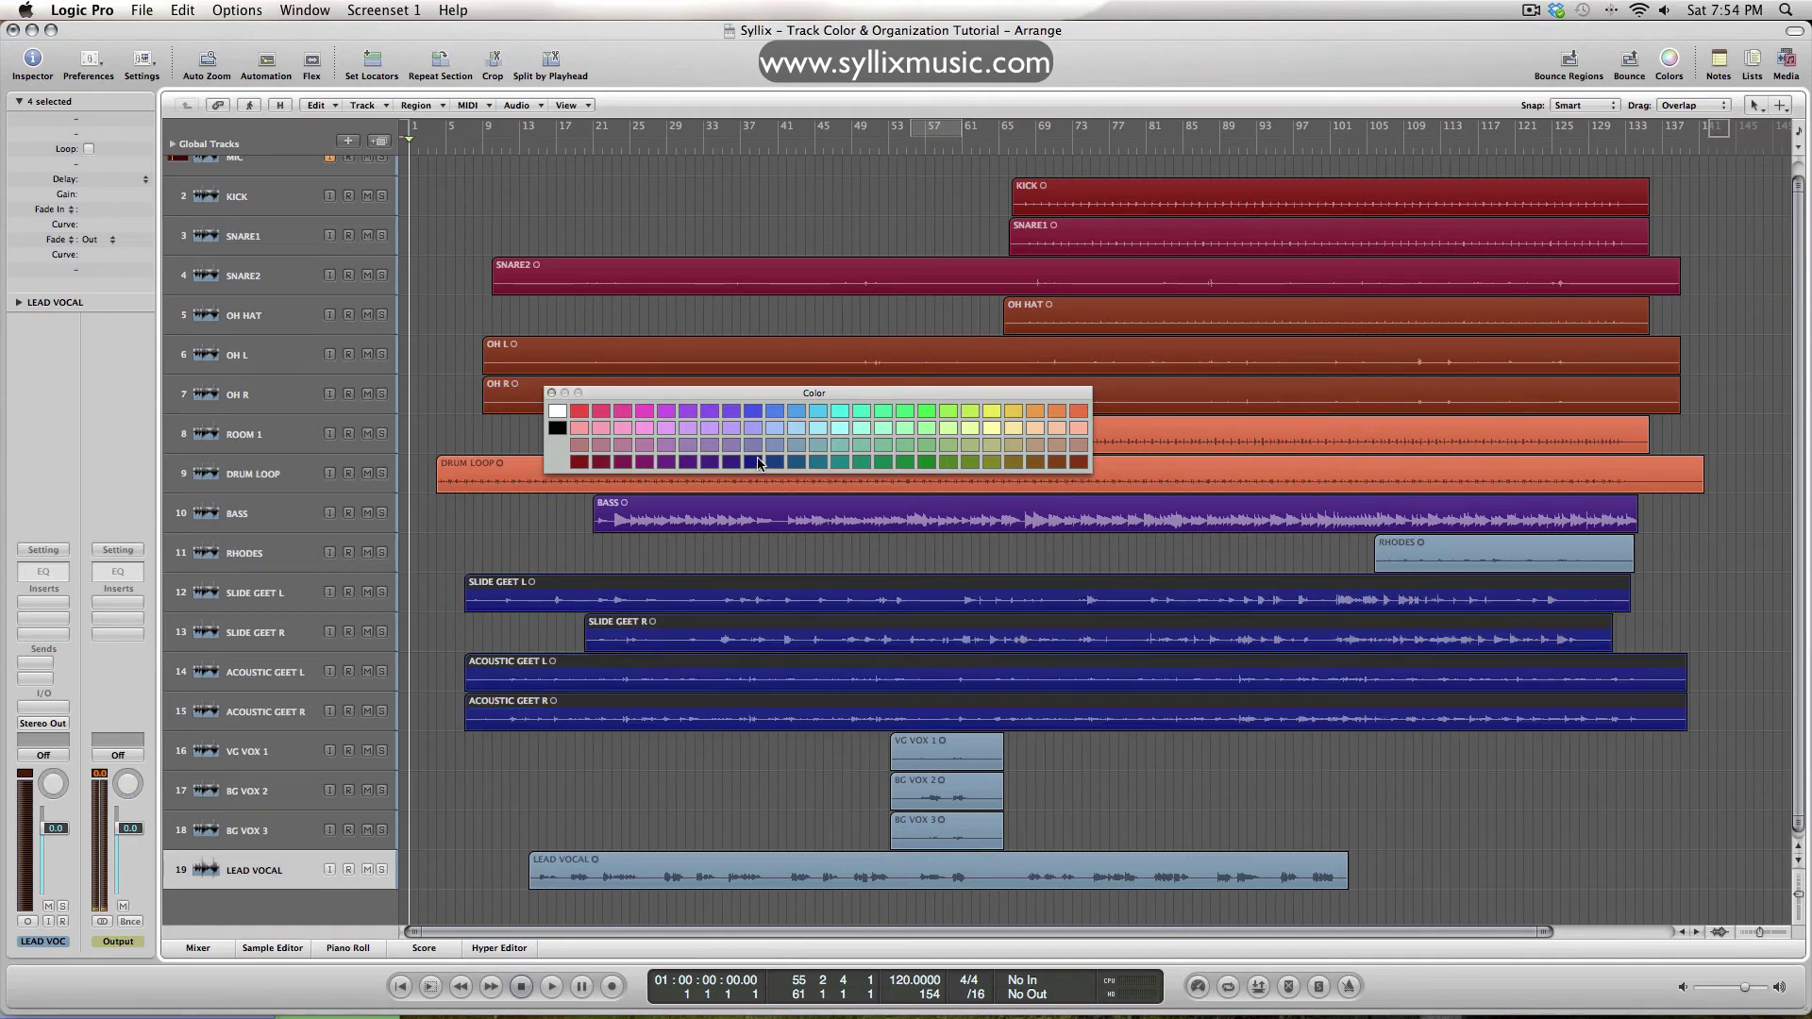
pyautogui.click(777, 462)
pyautogui.click(1433, 555)
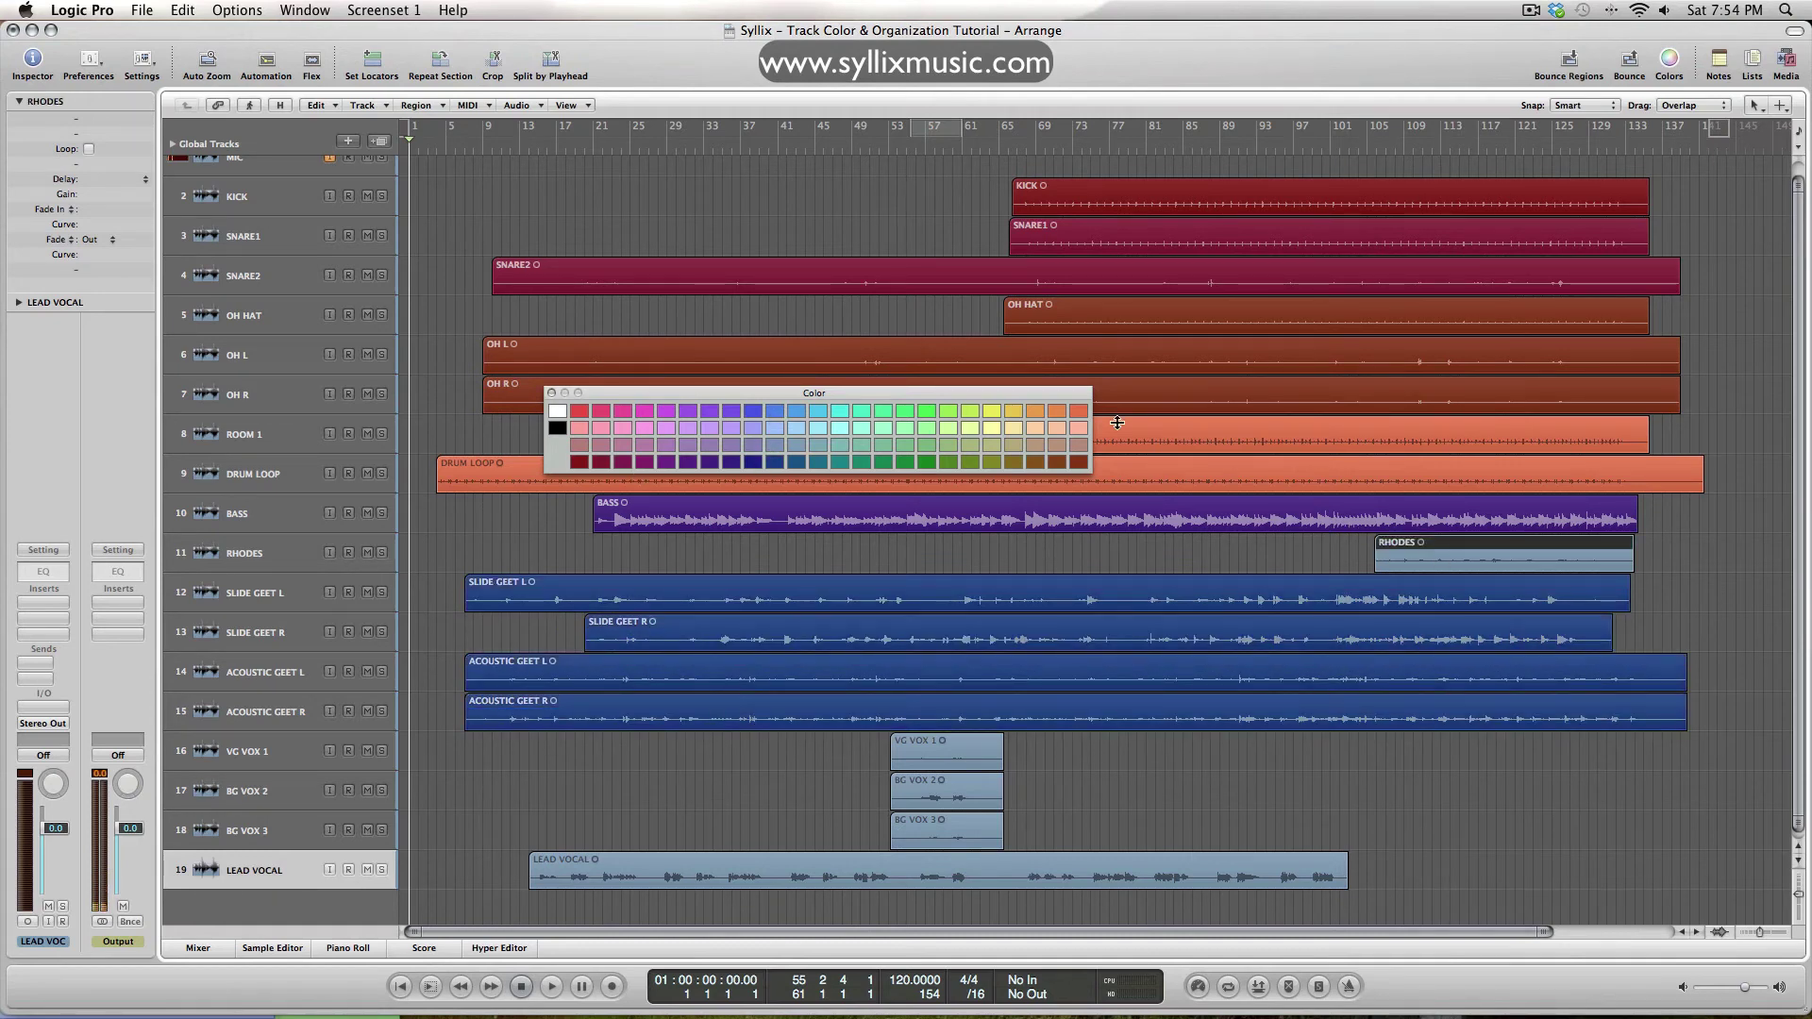
pyautogui.click(791, 428)
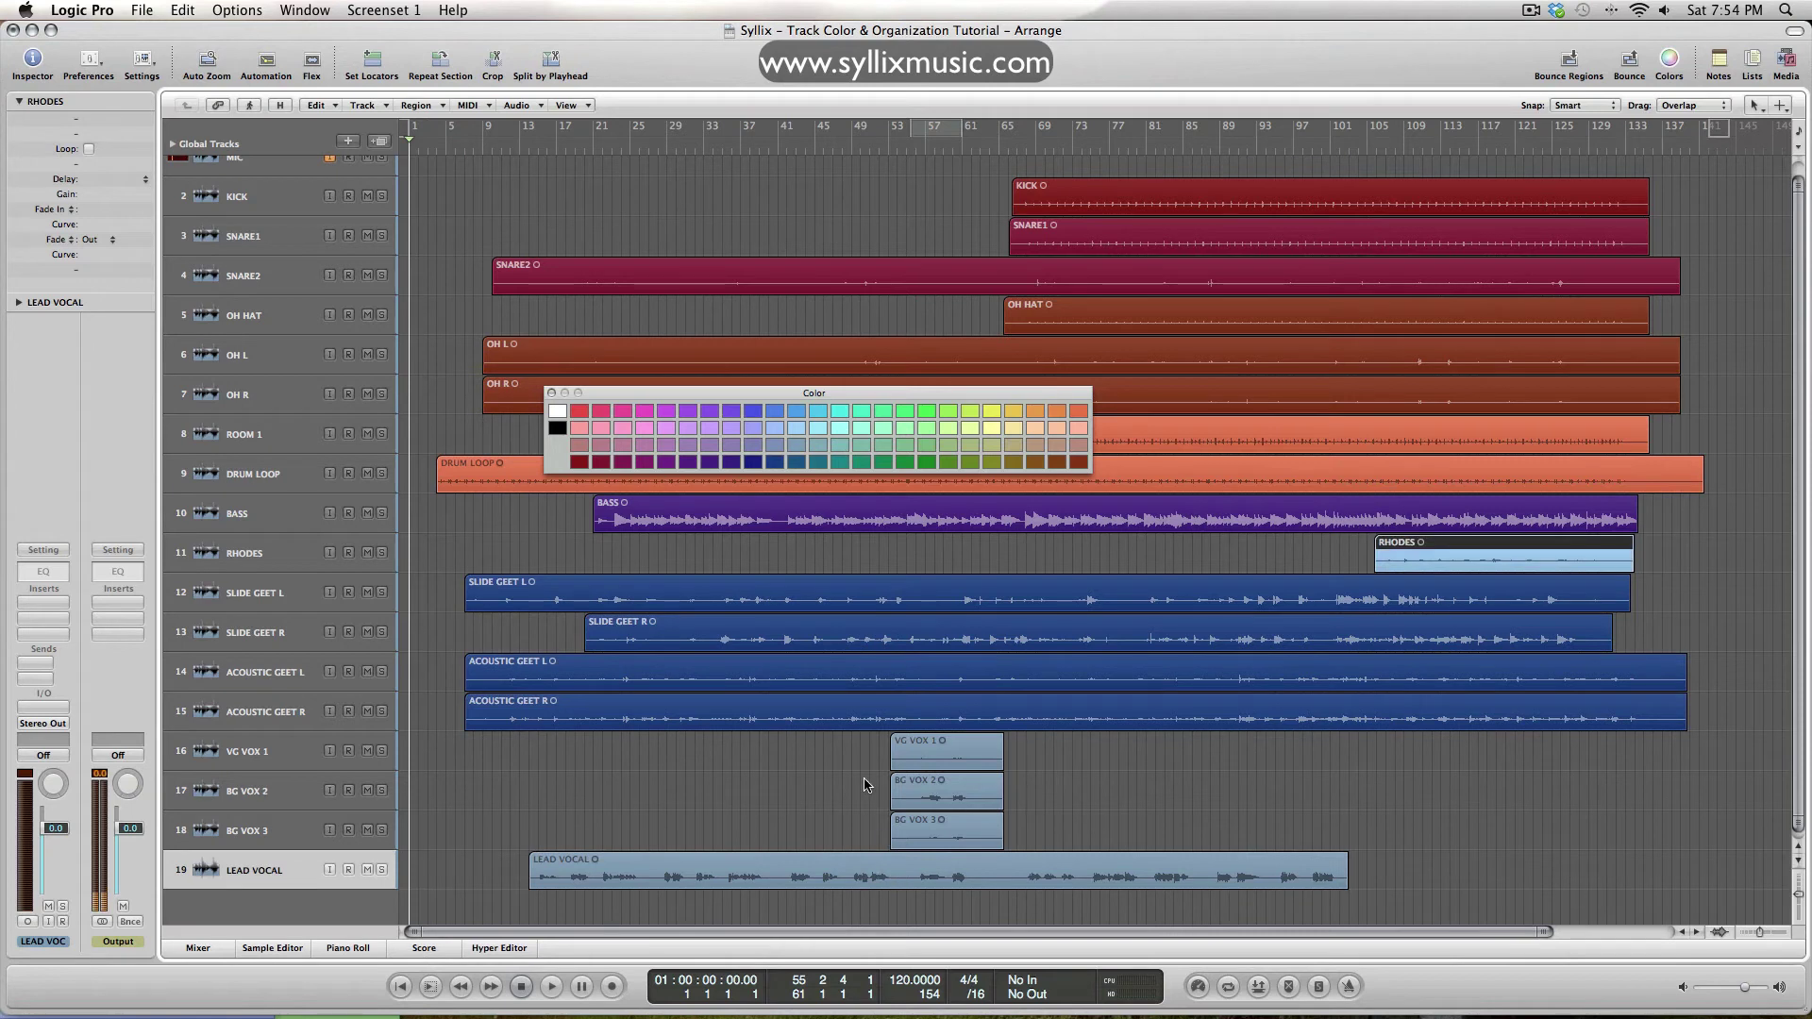
# Colour all four vocal regions green and close the Color palette
pyautogui.moveTo(870, 742); pyautogui.dragTo(894, 867)
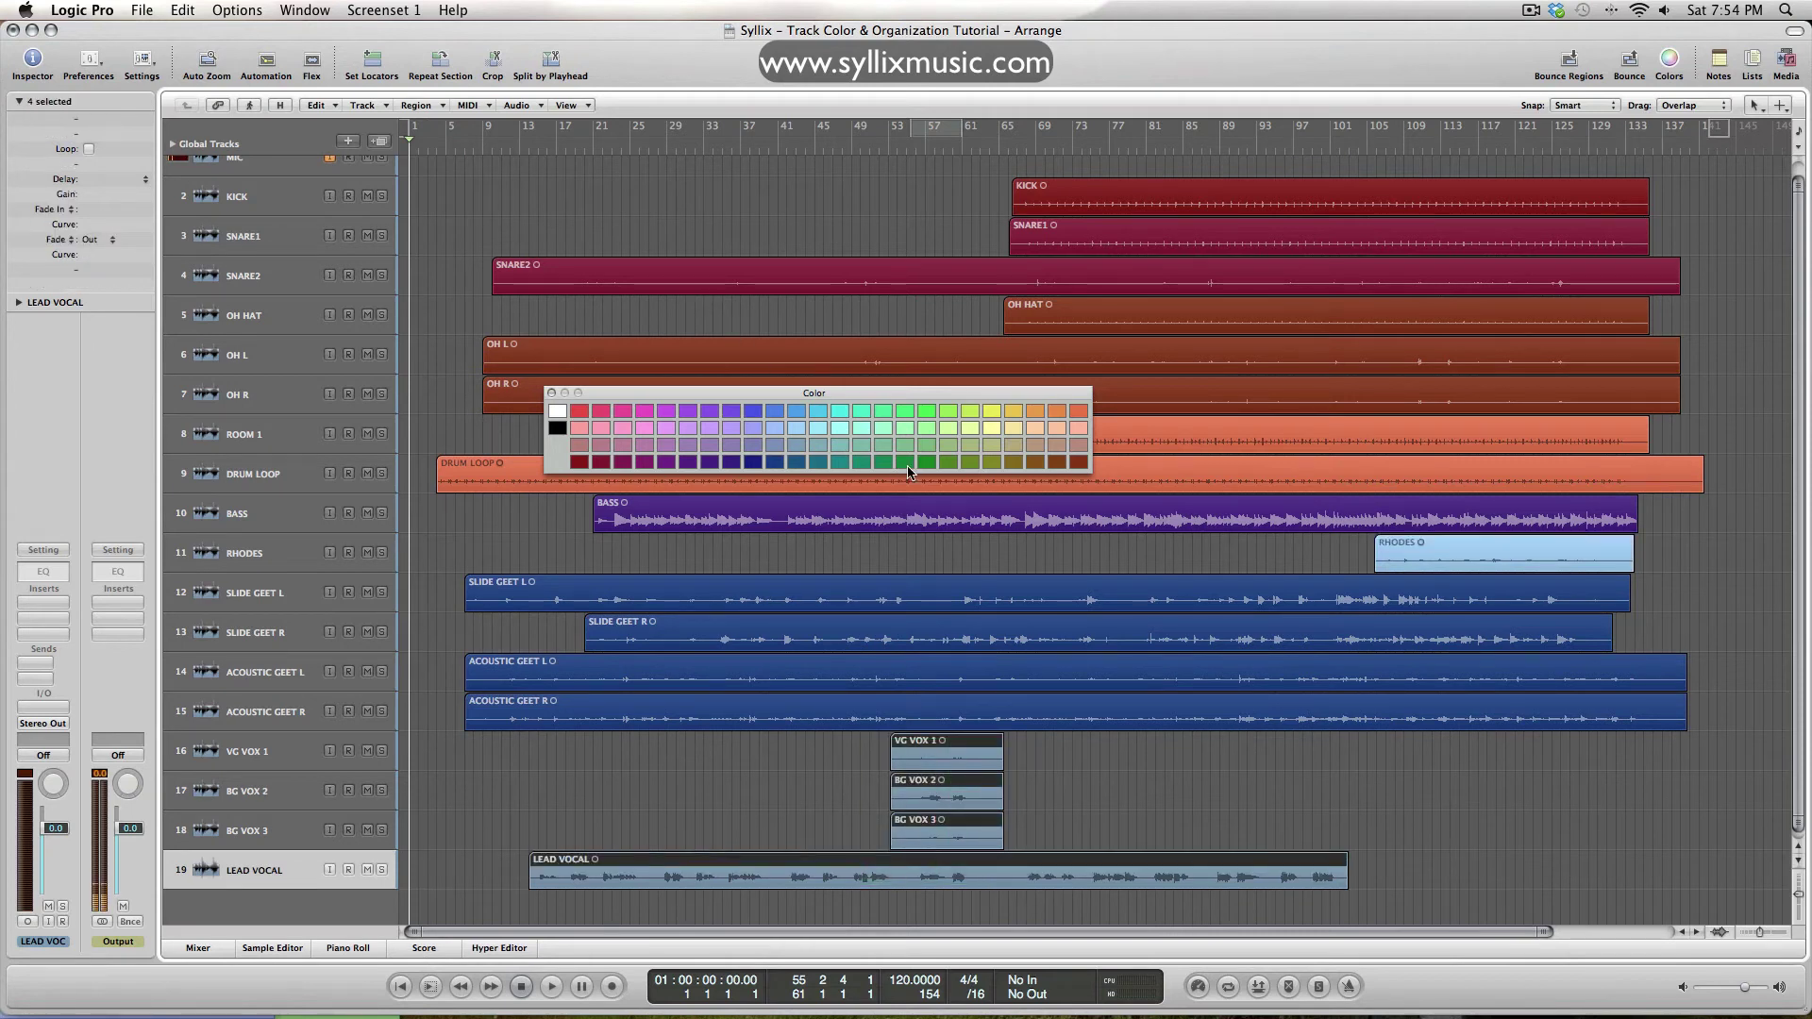
pyautogui.click(909, 470)
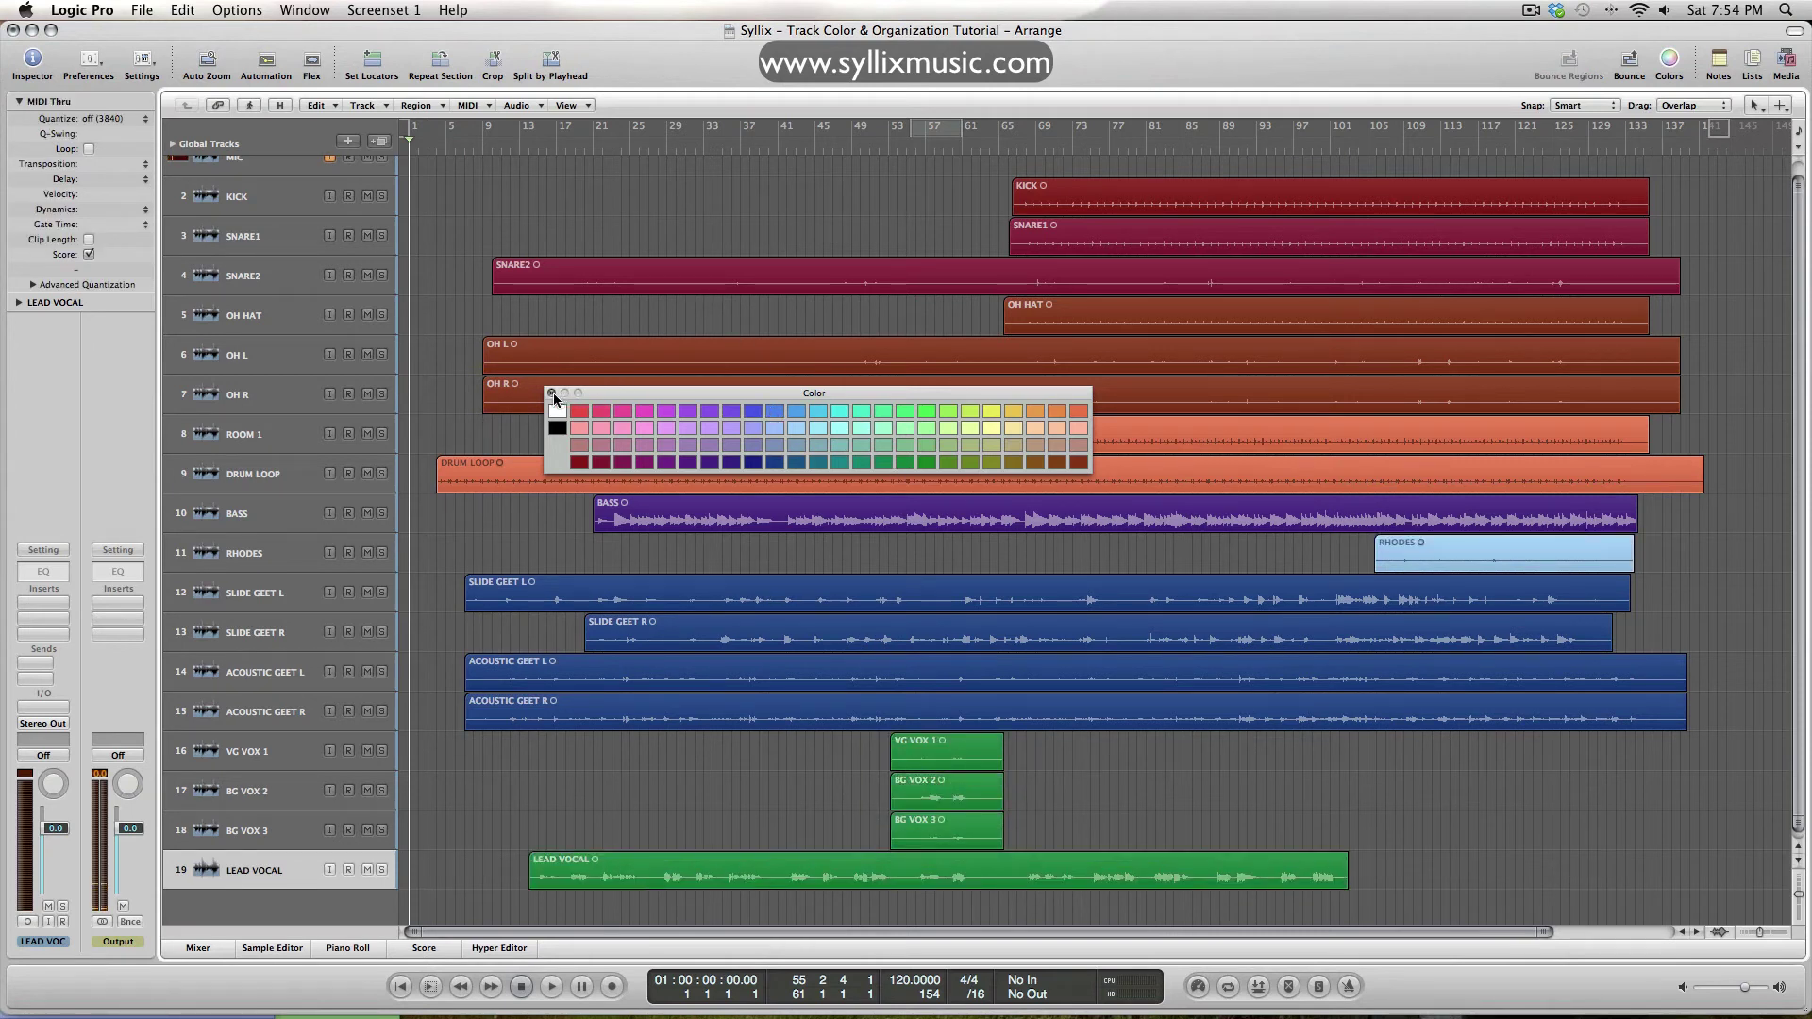
pyautogui.click(552, 394)
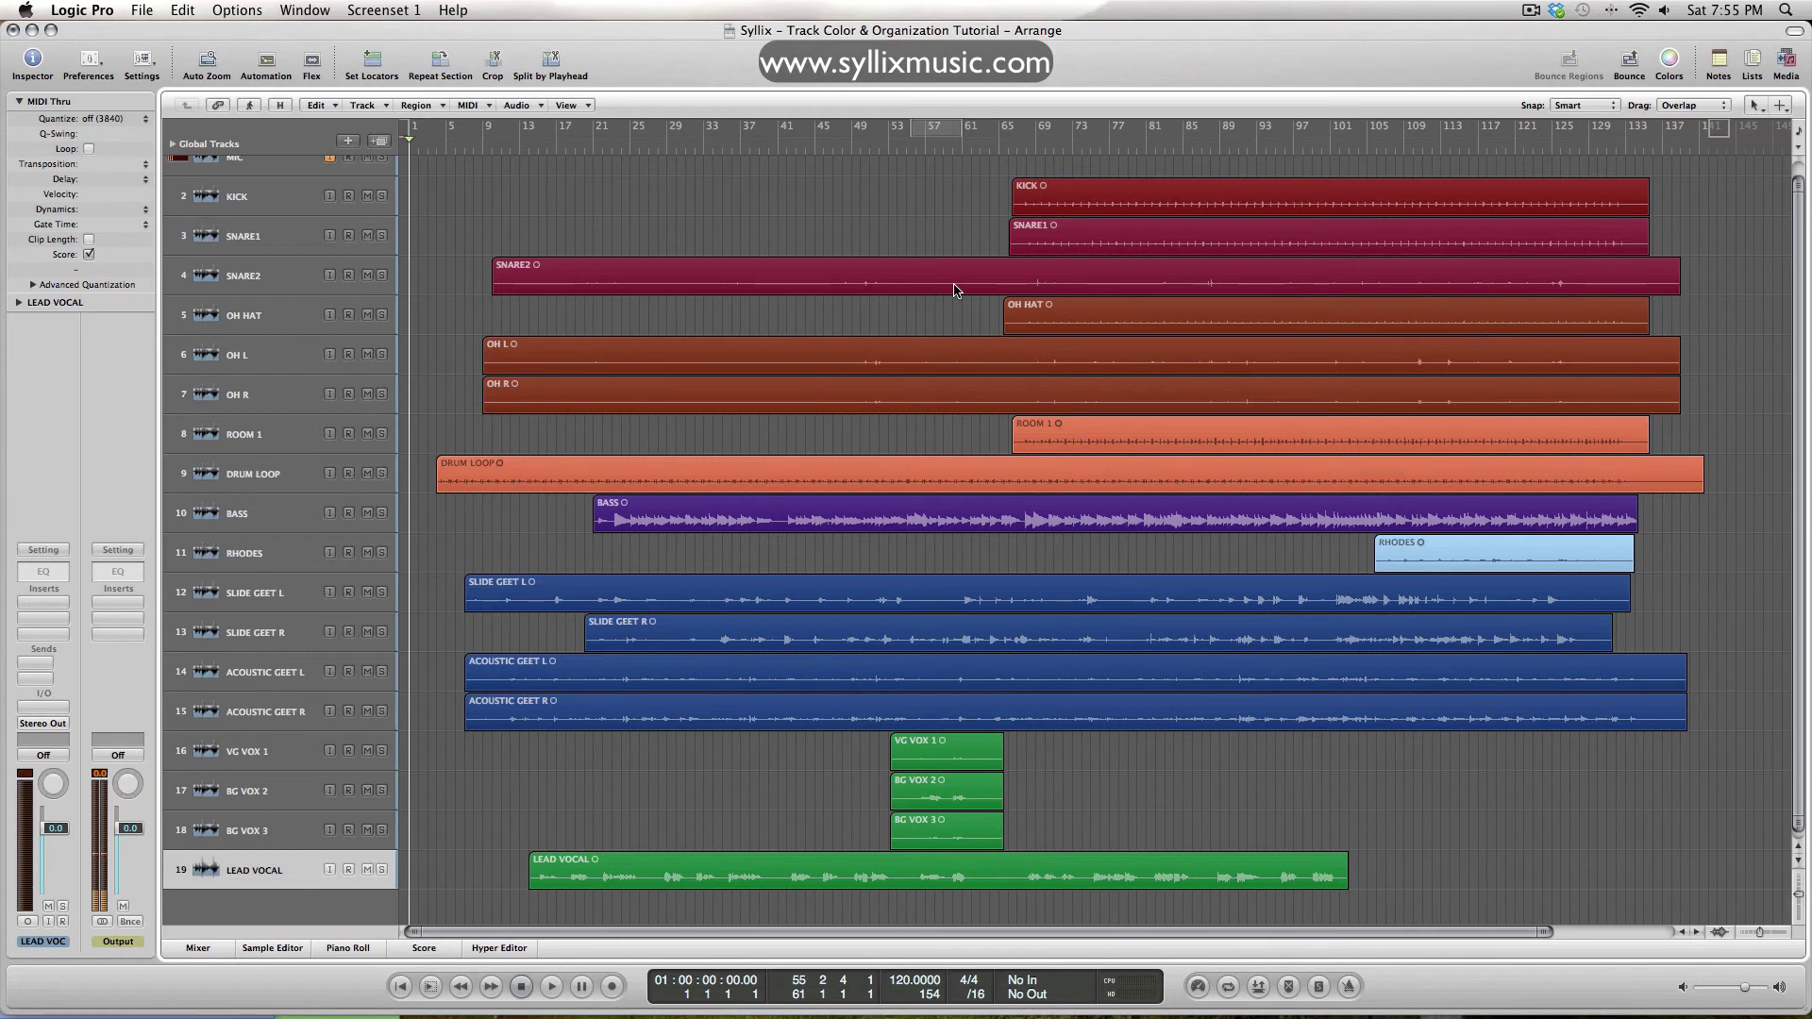
# Scroll back to the top of the arrangement and select the KICK region
pyautogui.scroll(1, 949, 290)
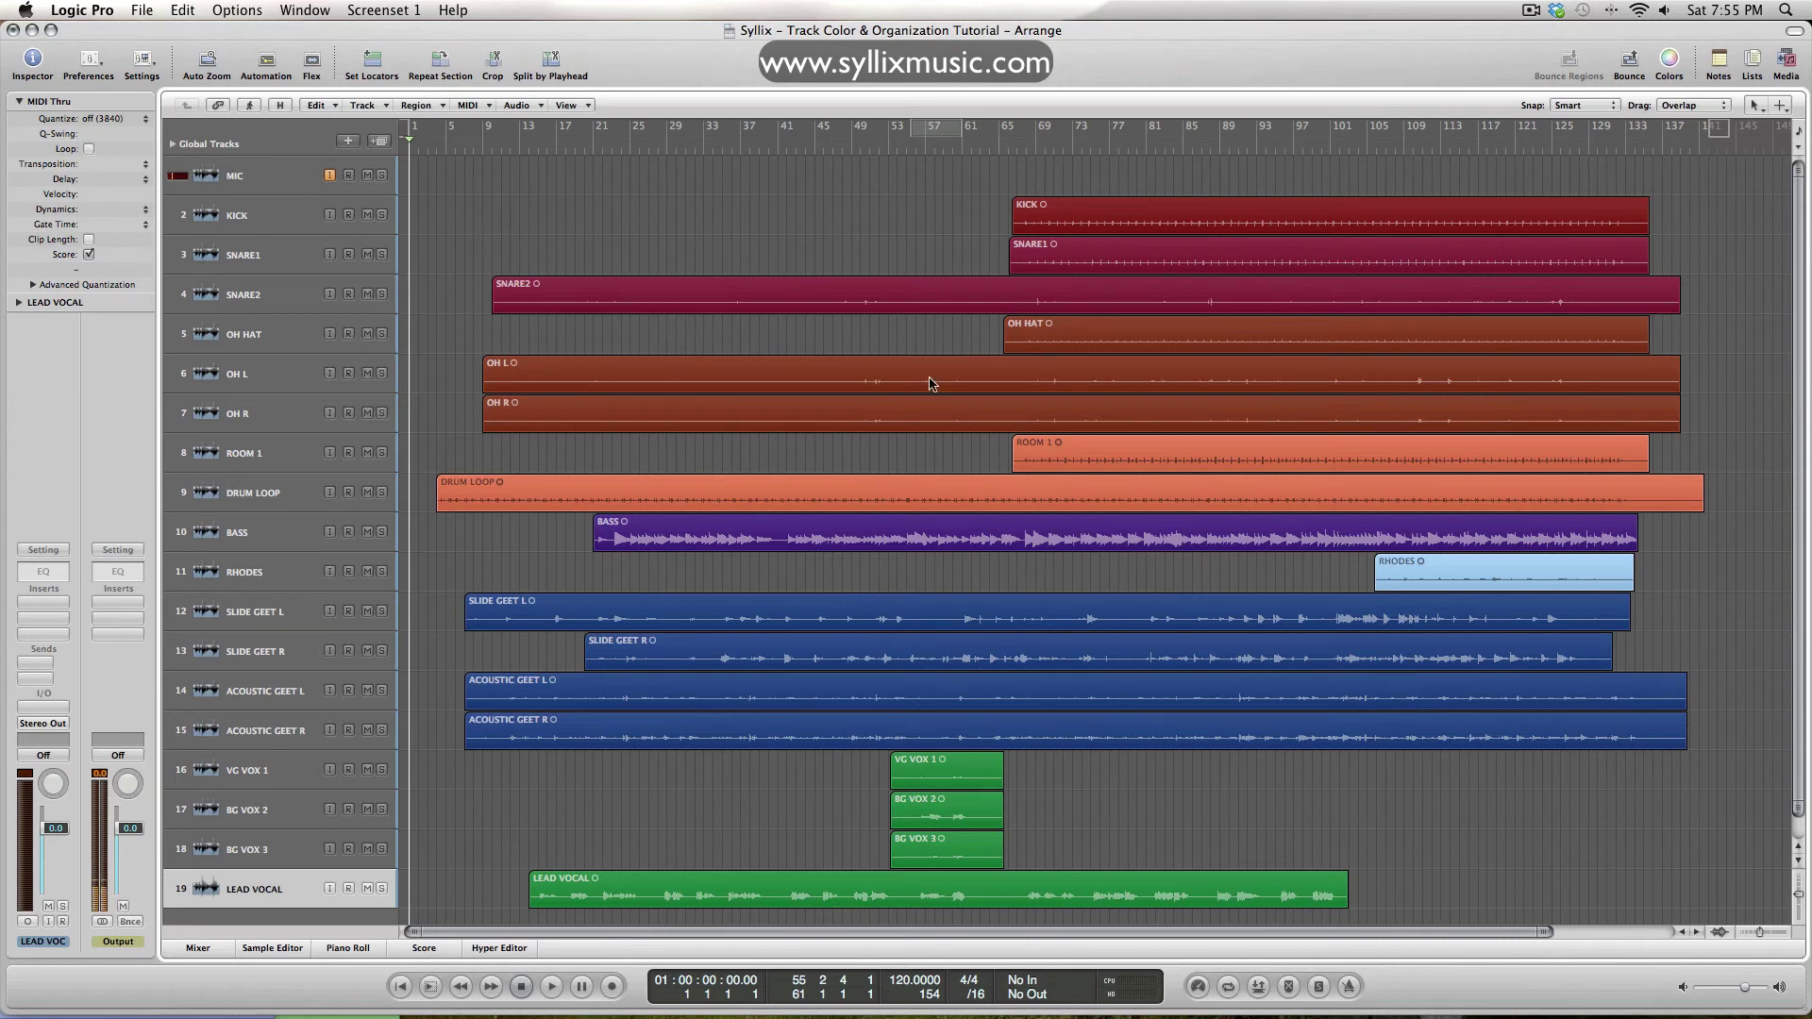
pyautogui.click(1262, 214)
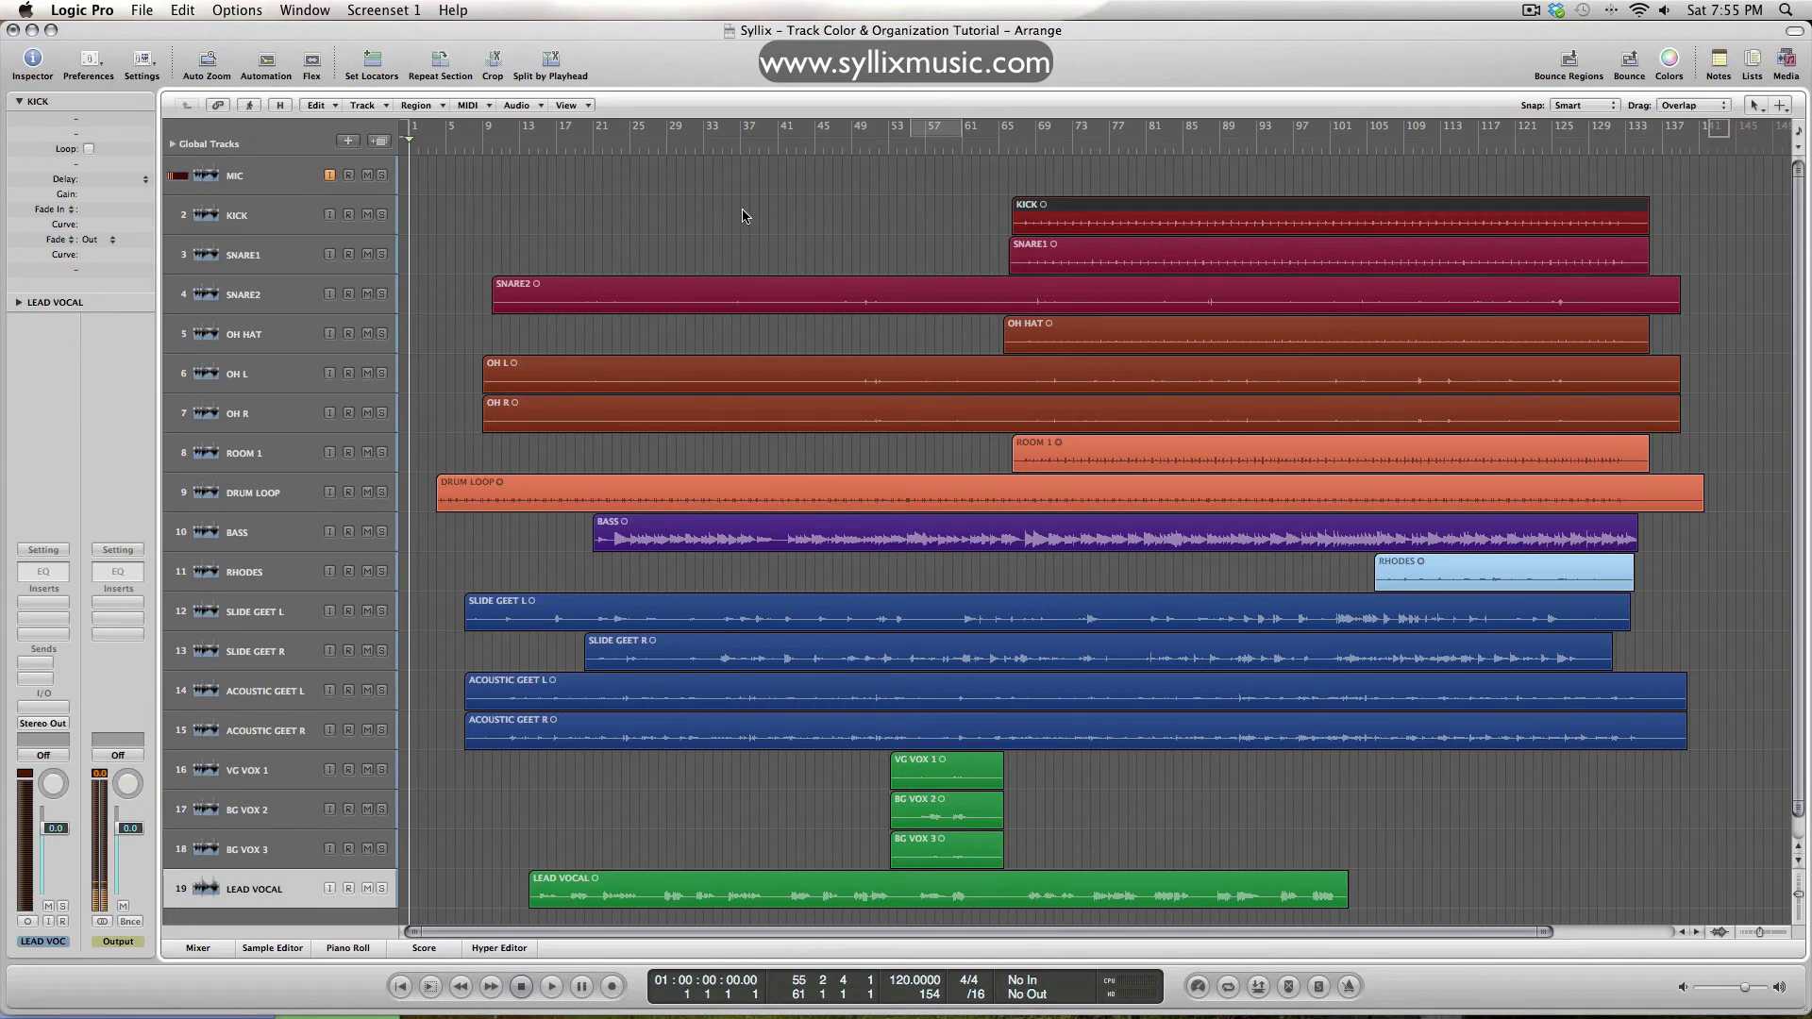
# Turn off MIC input monitoring, restore the organized example project from the Dock, and select its KICK track
pyautogui.click(329, 176)
pyautogui.moveTo(1733, 1016)
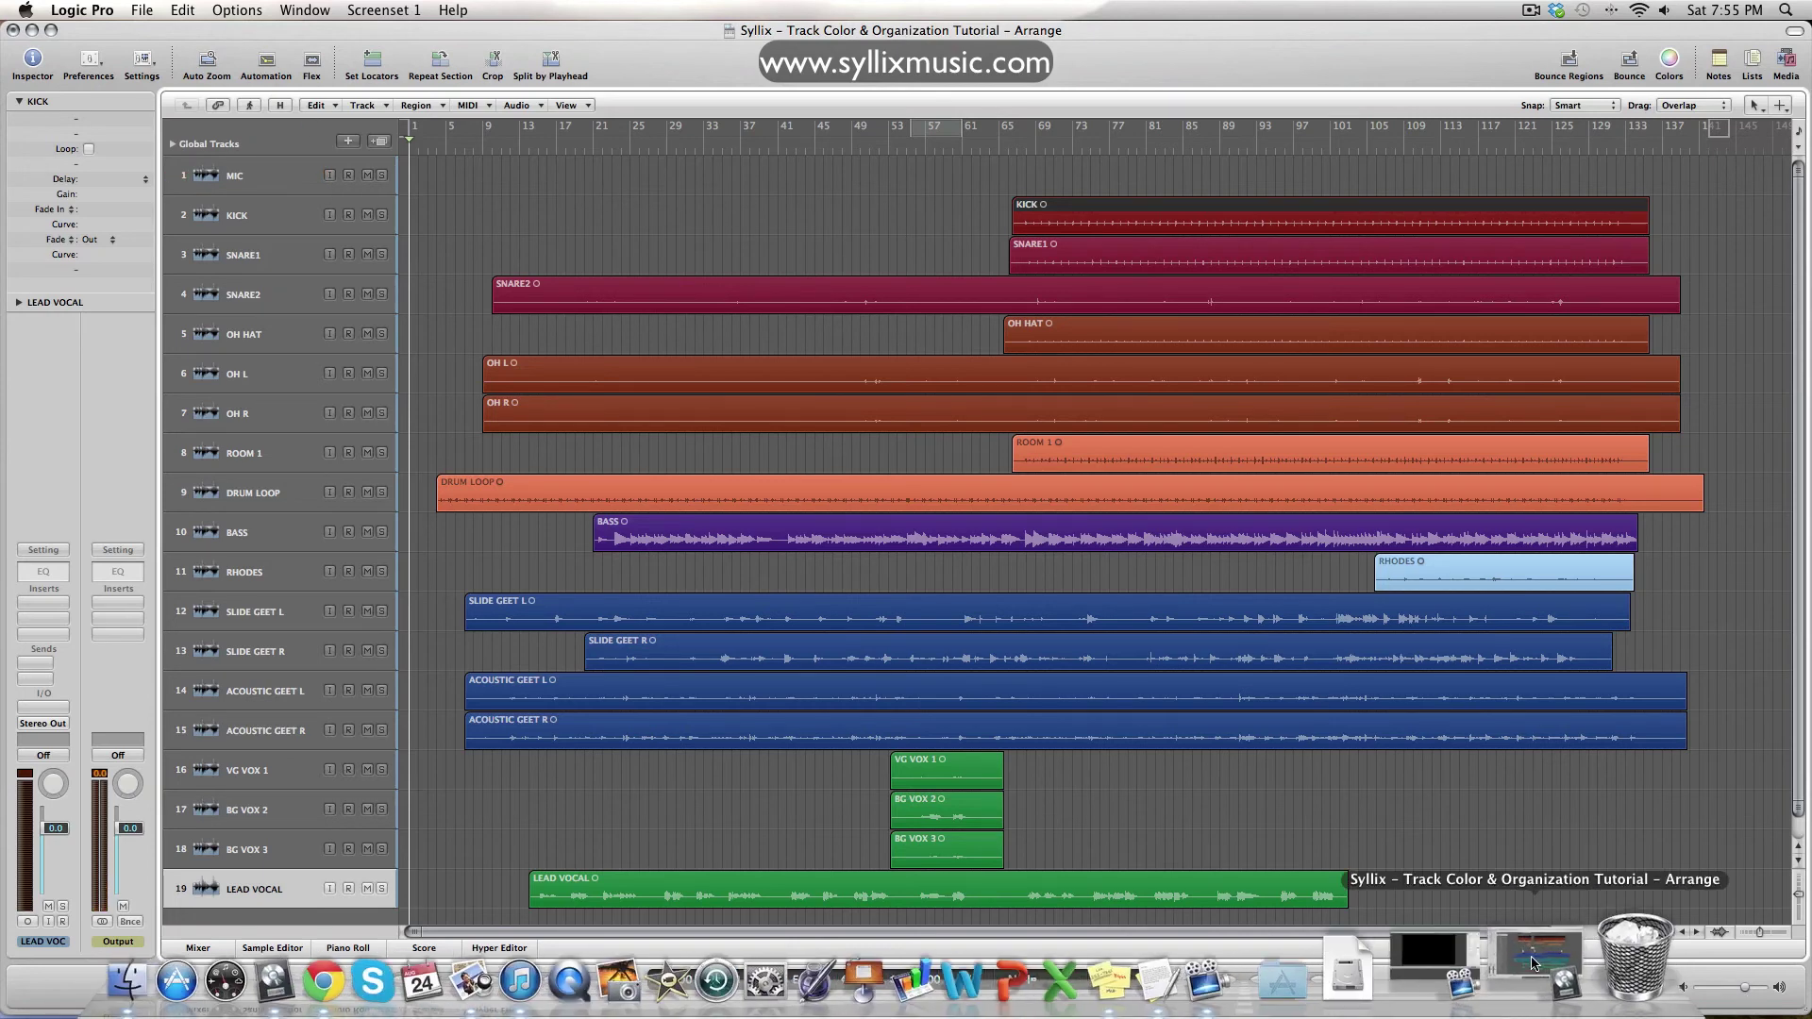
pyautogui.click(1633, 991)
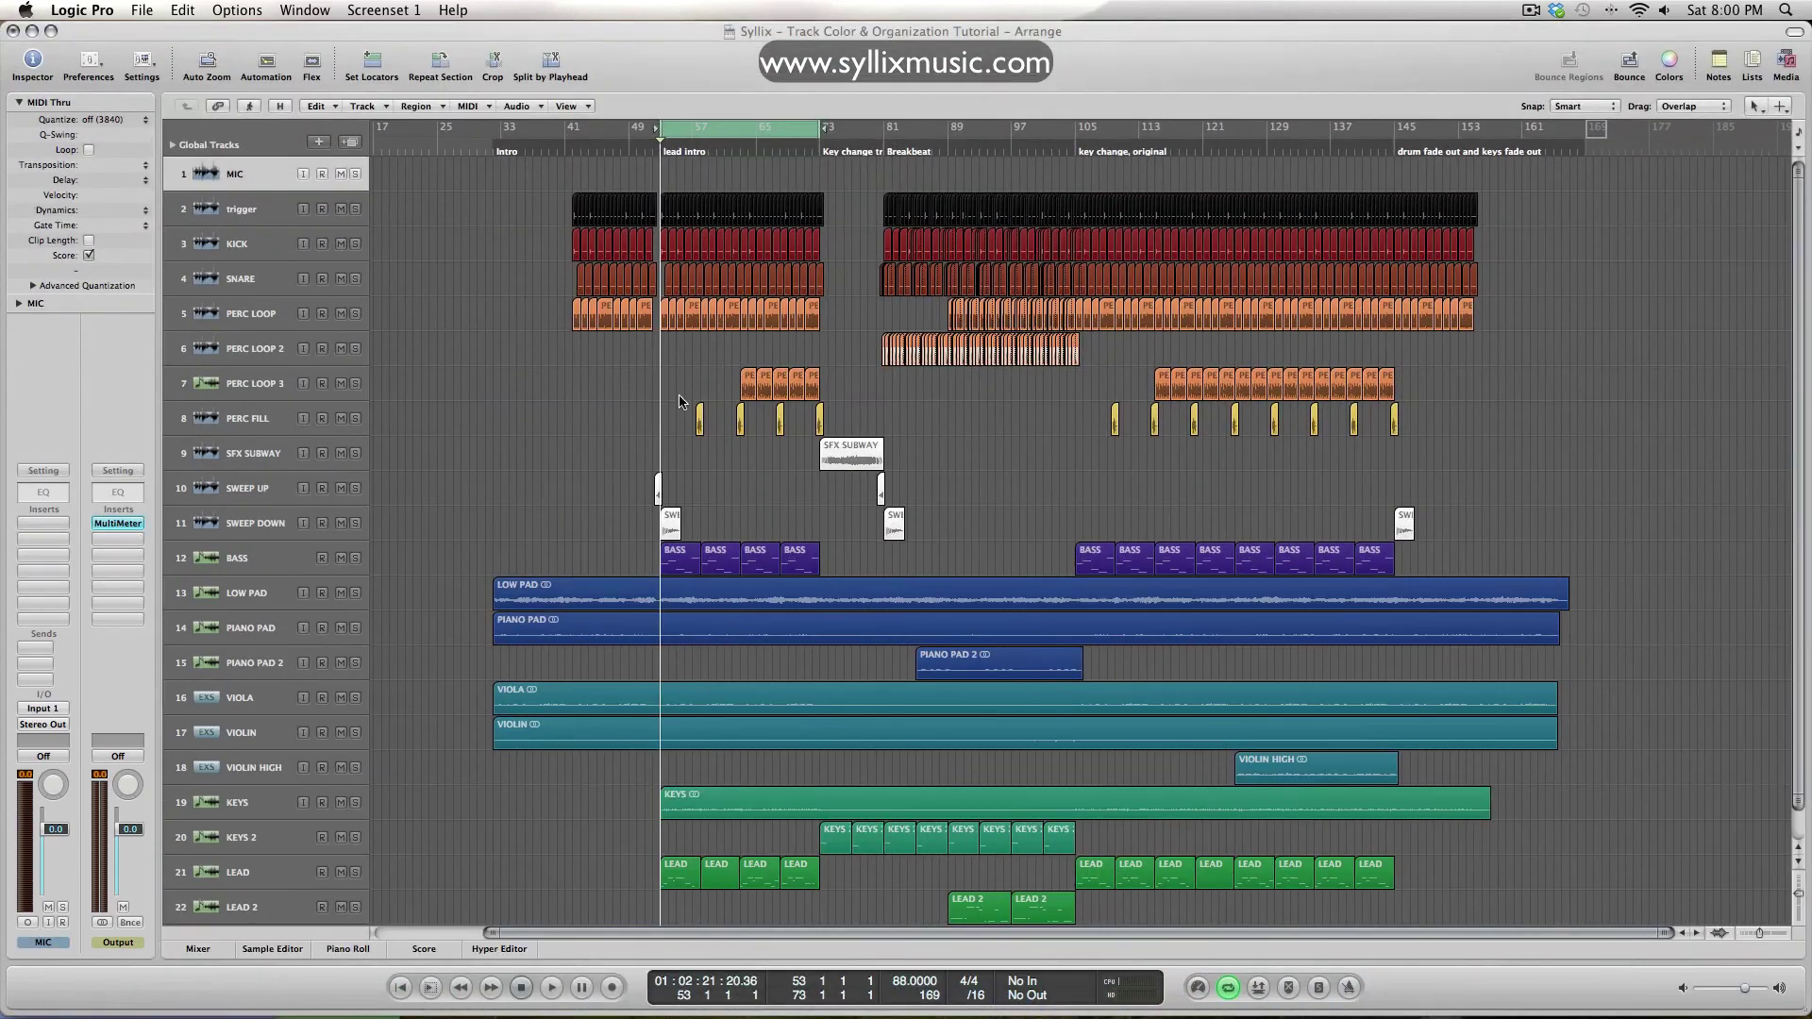
pyautogui.click(304, 174)
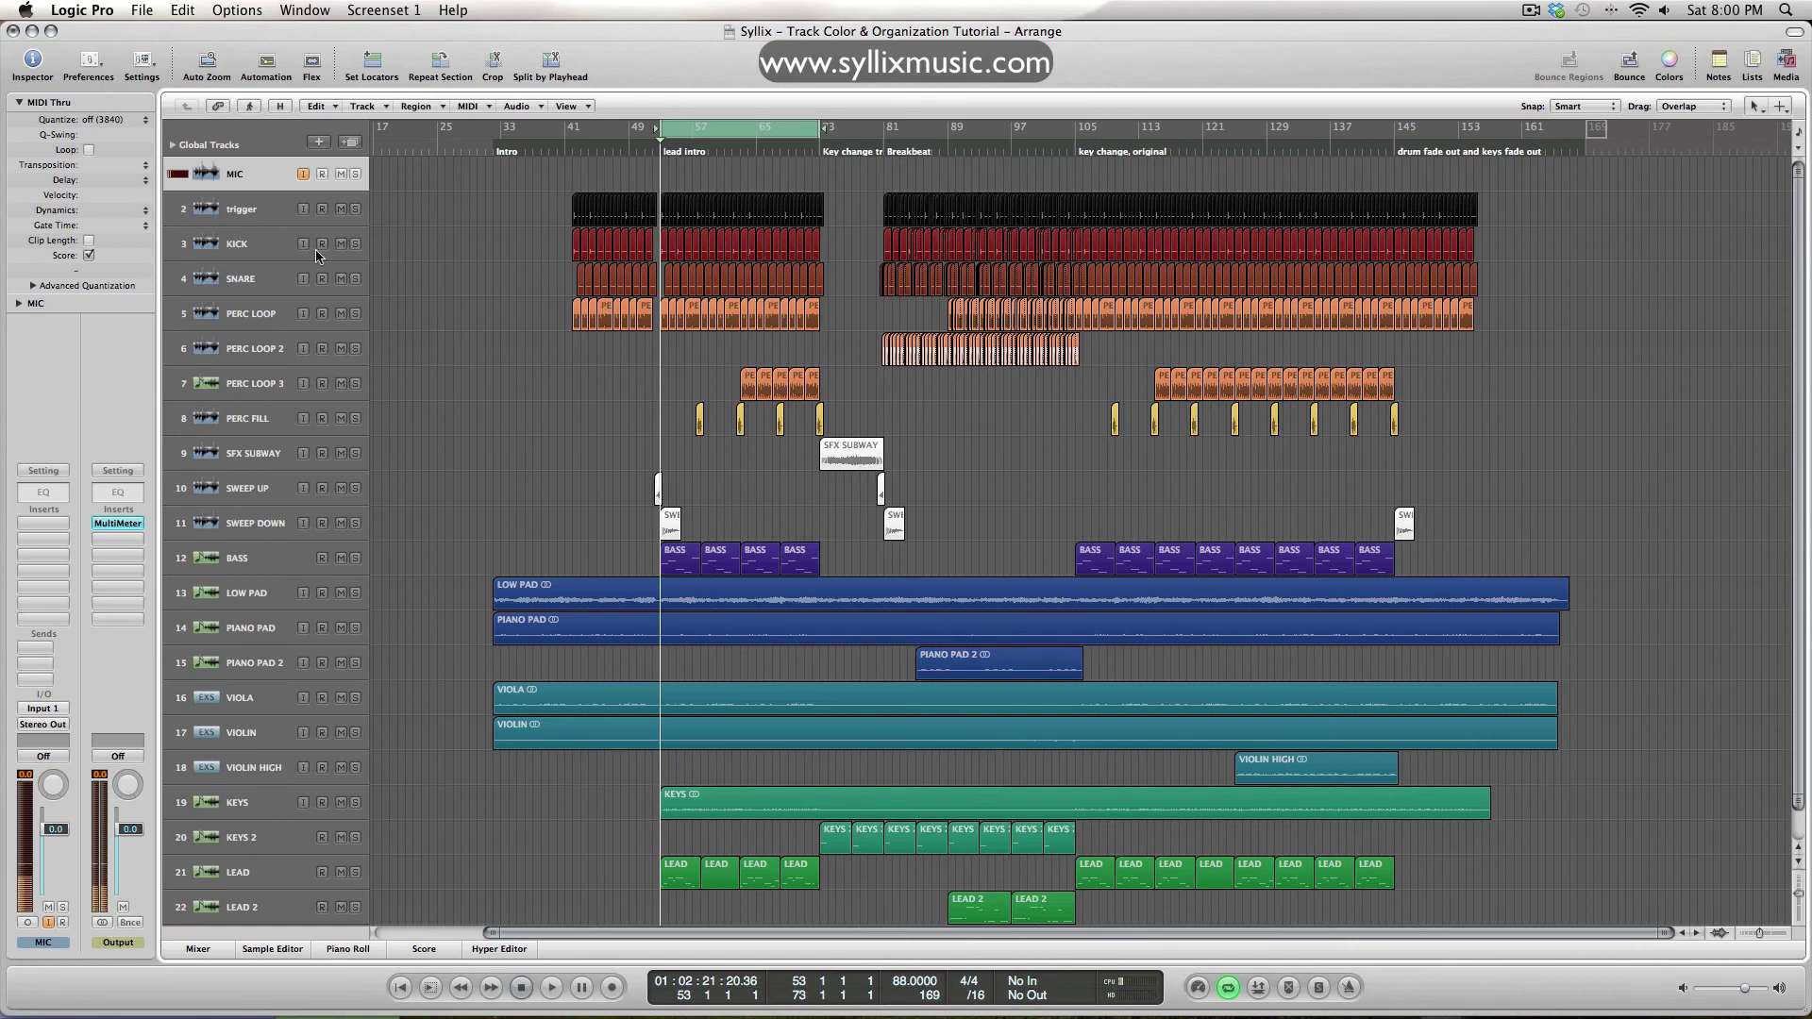
pyautogui.click(273, 245)
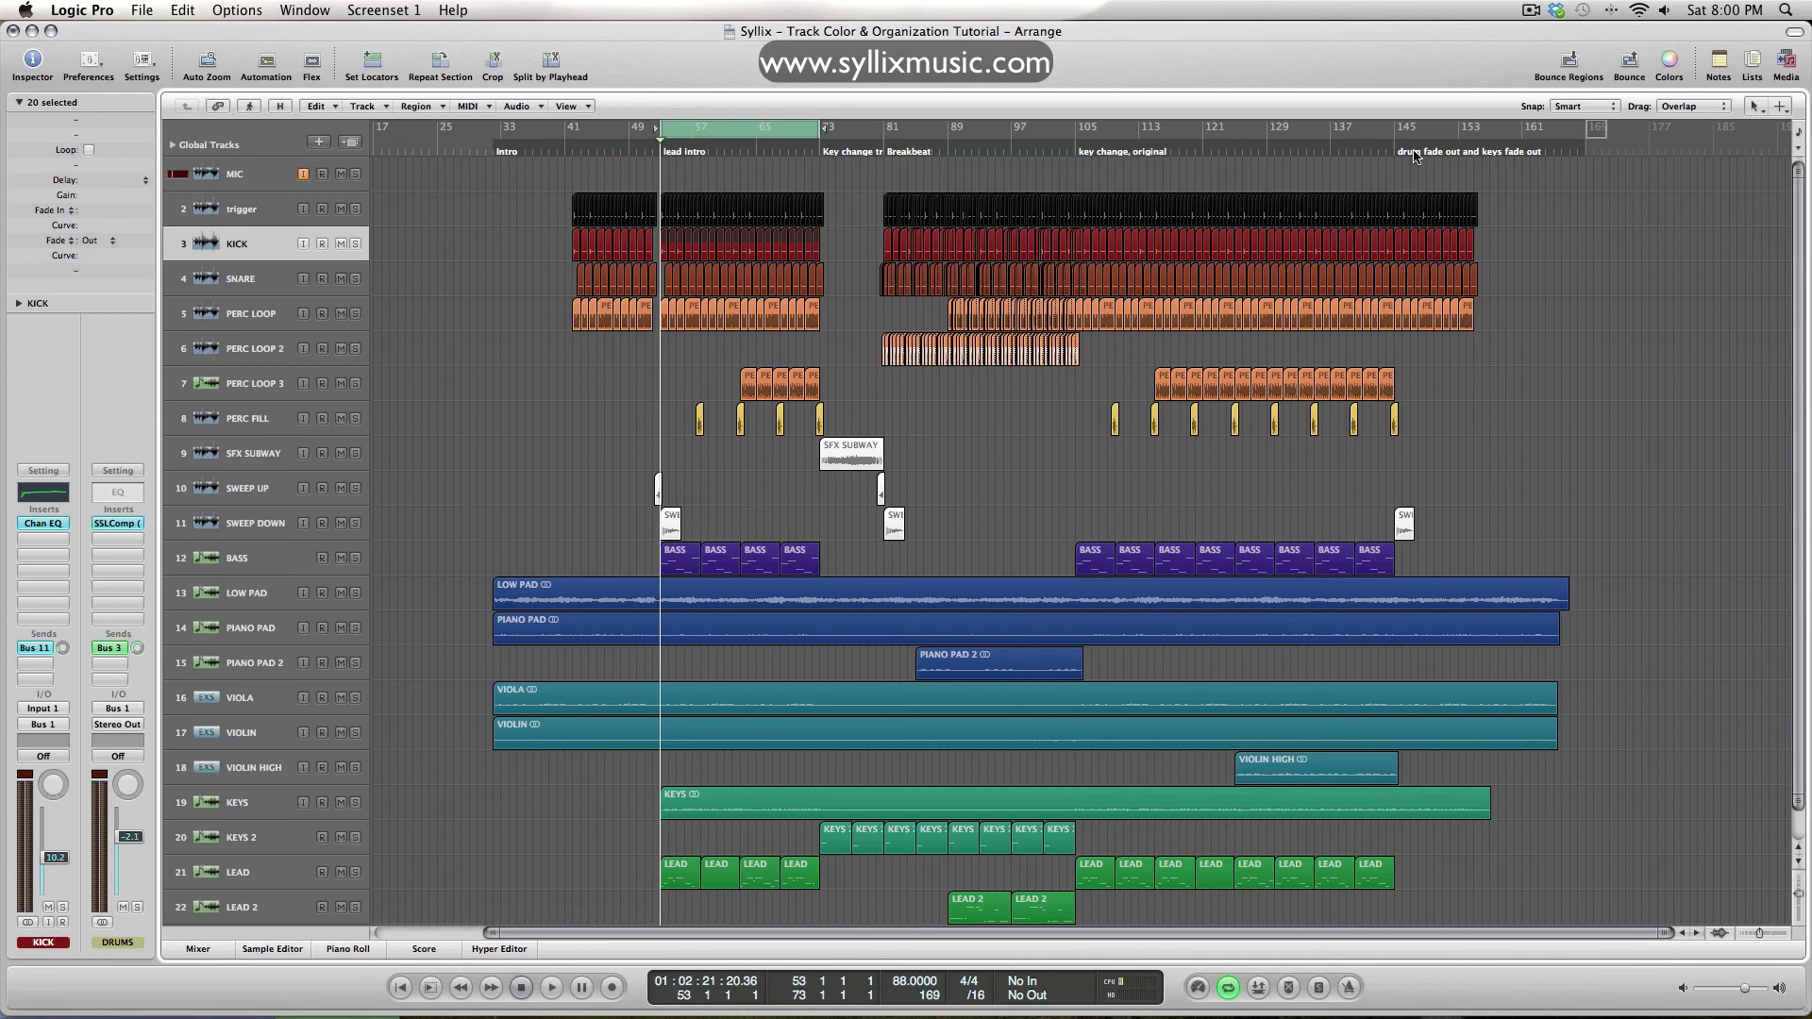
pyautogui.scroll(-1, 1024, 312)
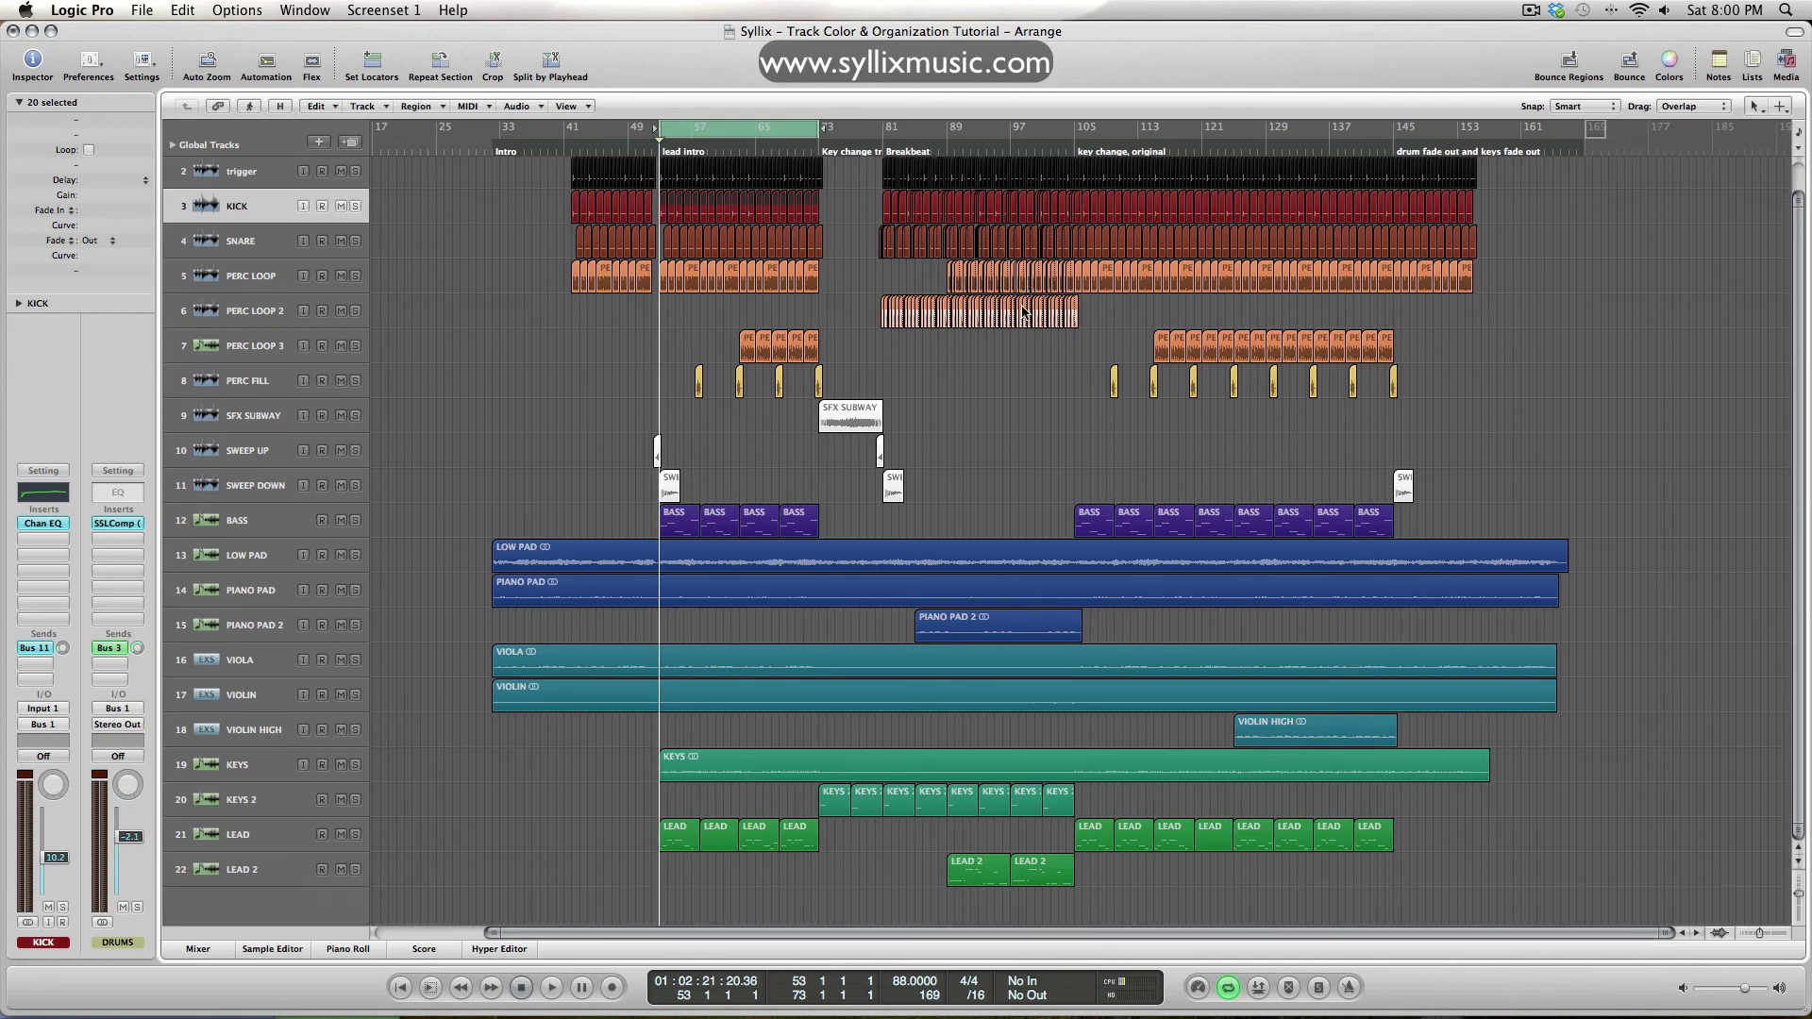
pyautogui.scroll(5, 1000, 265)
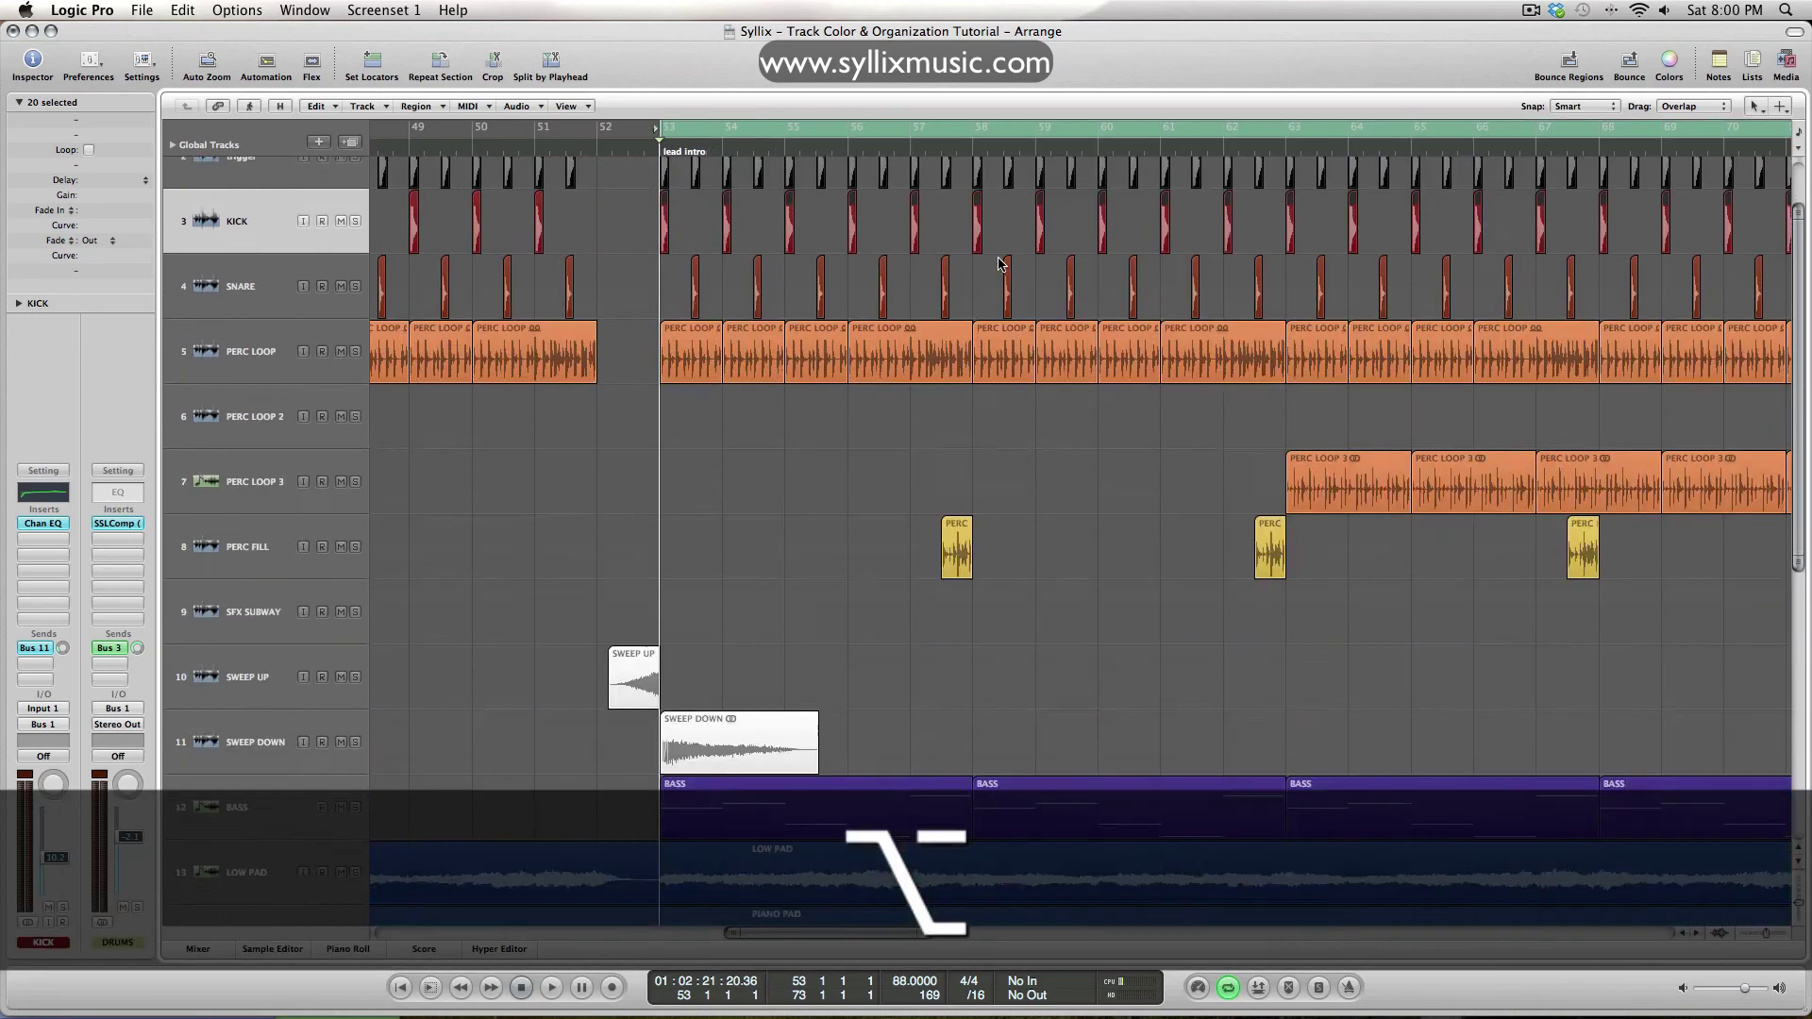
pyautogui.scroll(5, 1000, 265)
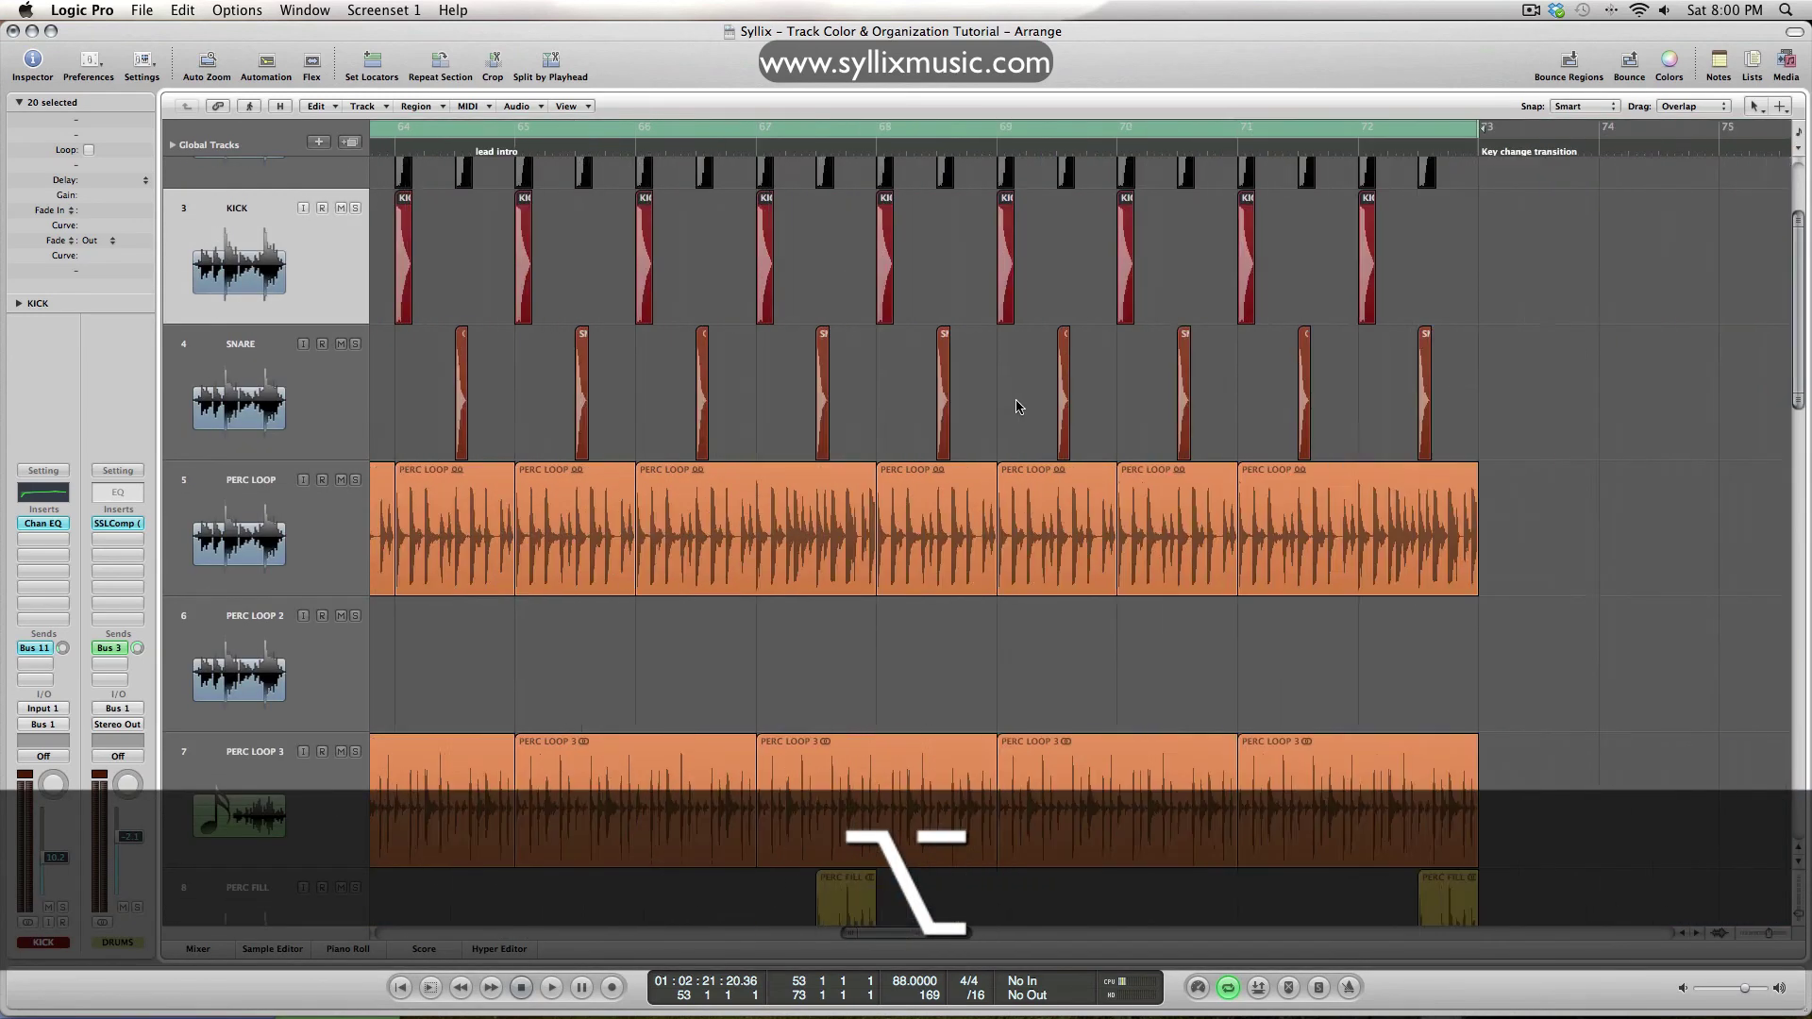
pyautogui.scroll(-5, 1017, 407)
pyautogui.hscroll(5, 1018, 406)
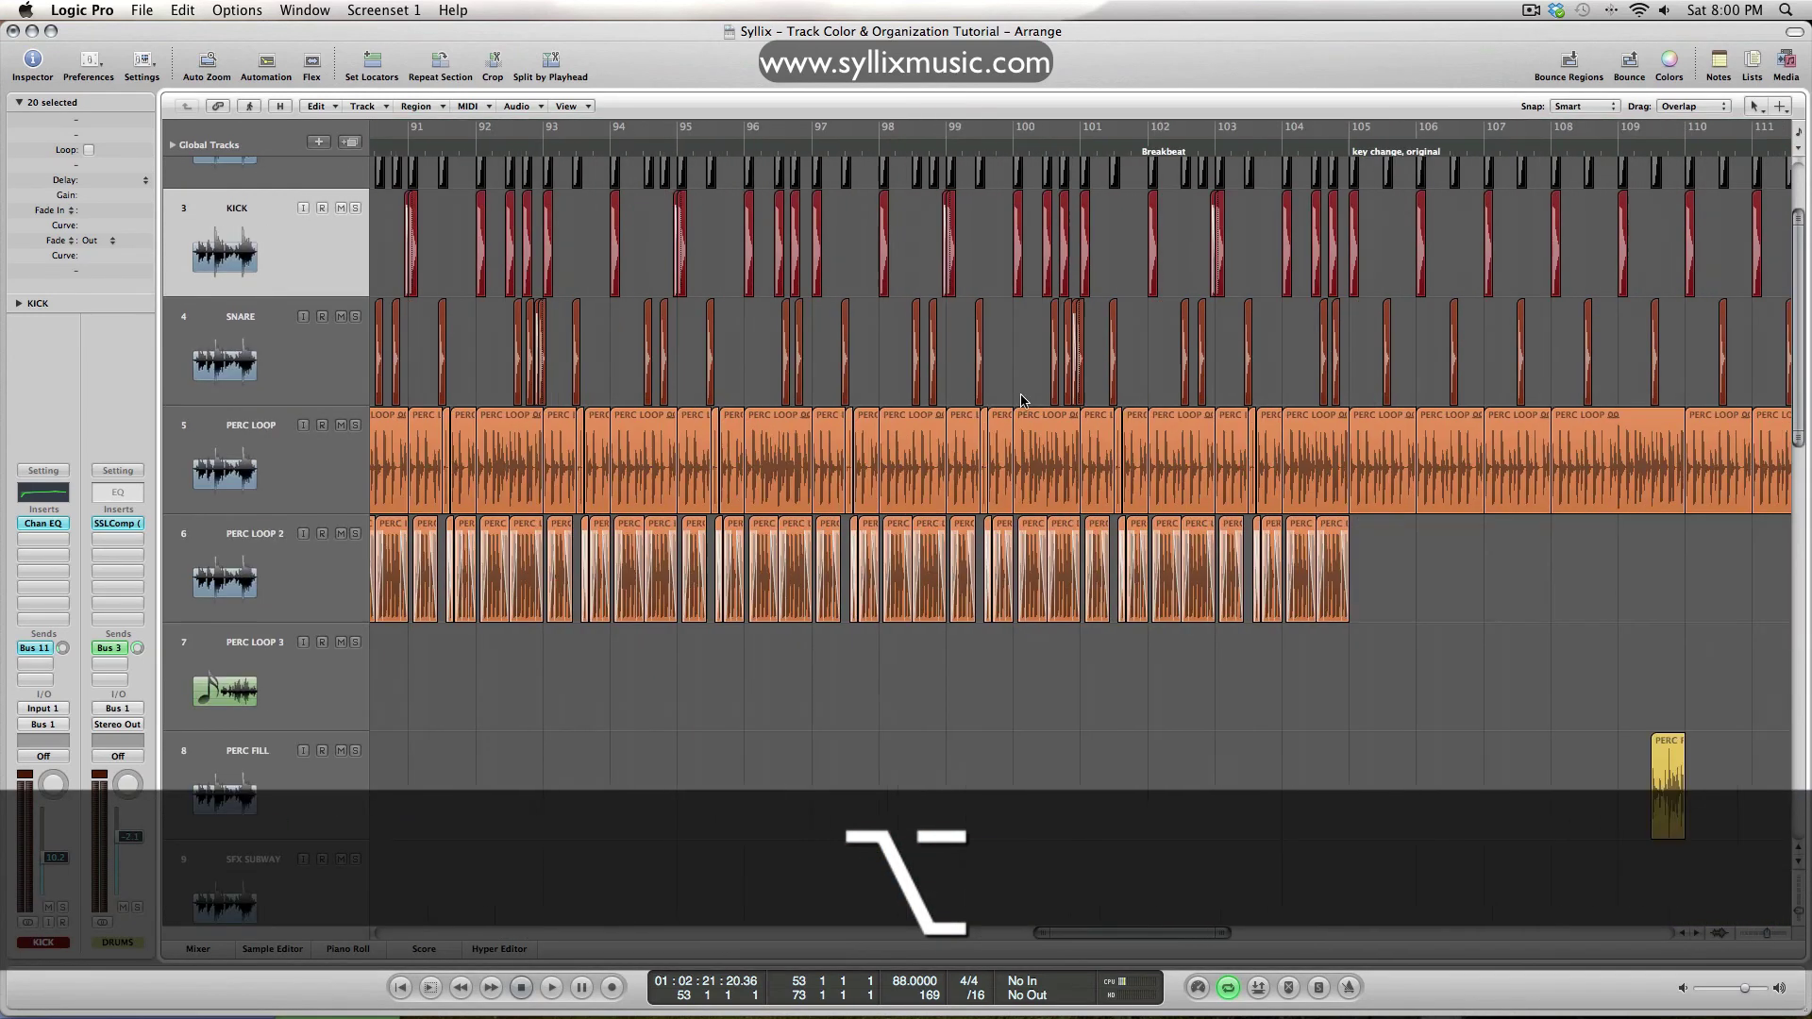
pyautogui.scroll(5, 802, 383)
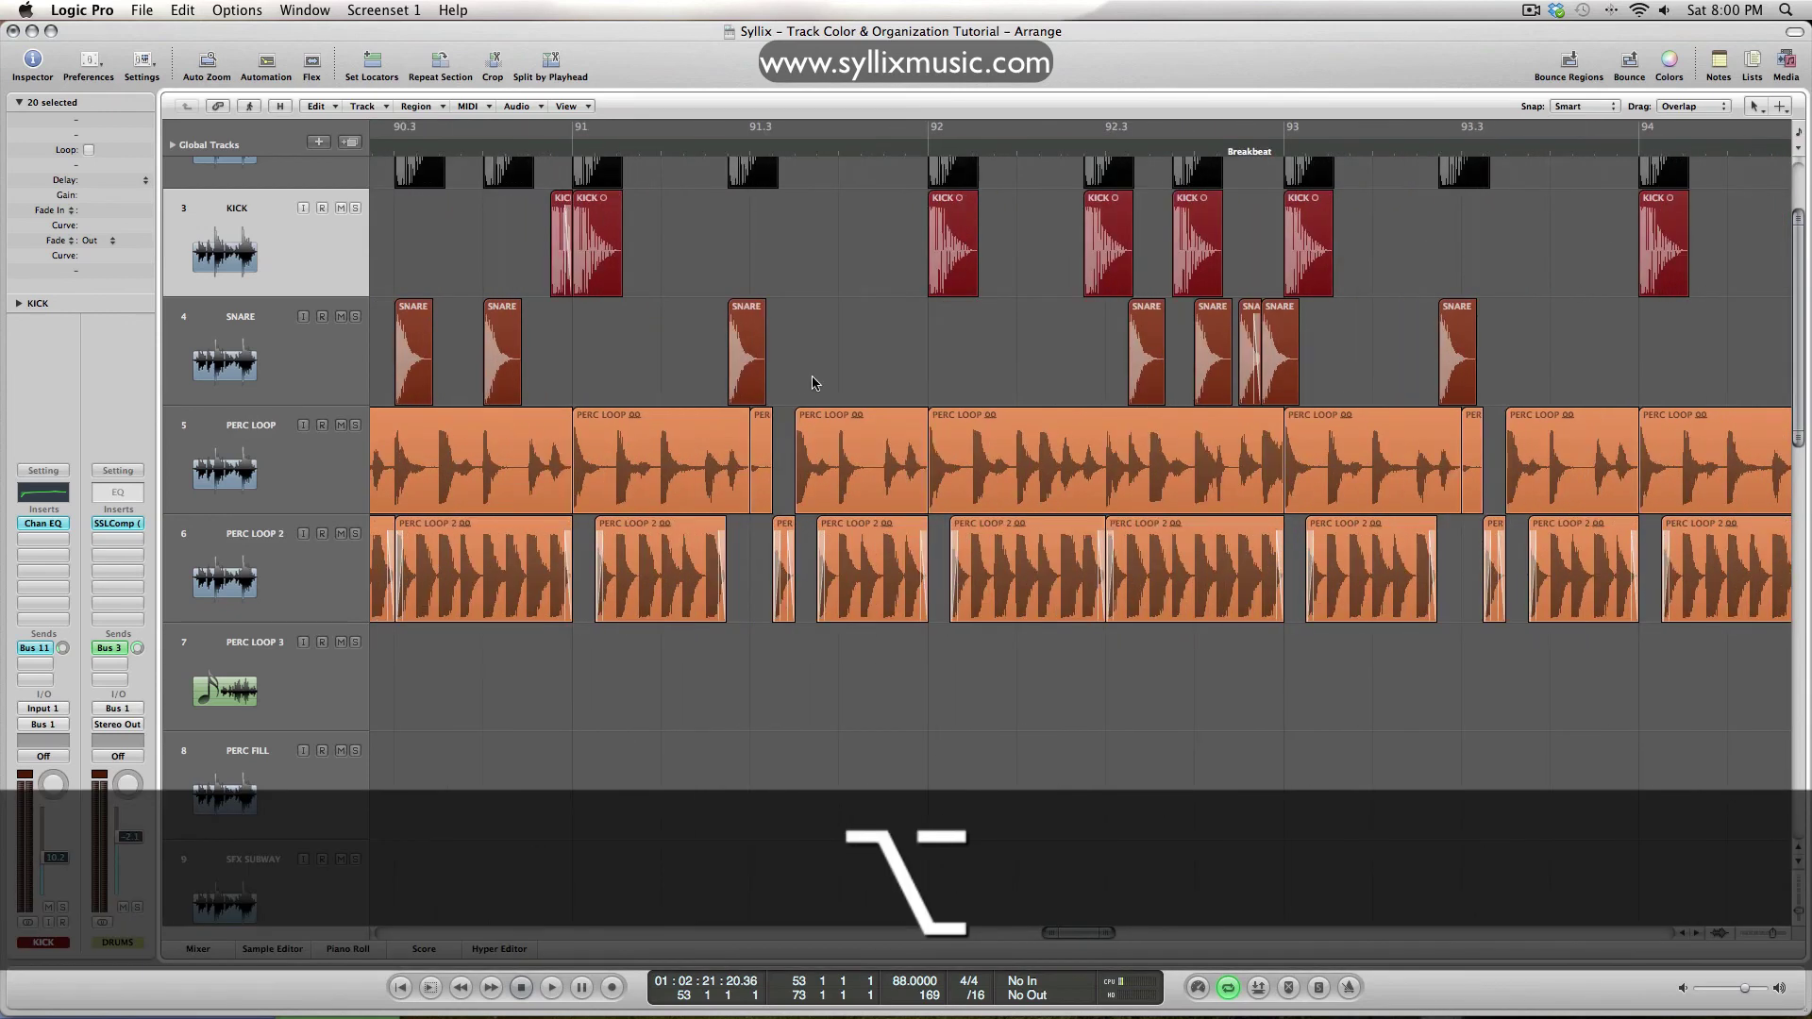
pyautogui.scroll(3, 807, 384)
pyautogui.click(1002, 607)
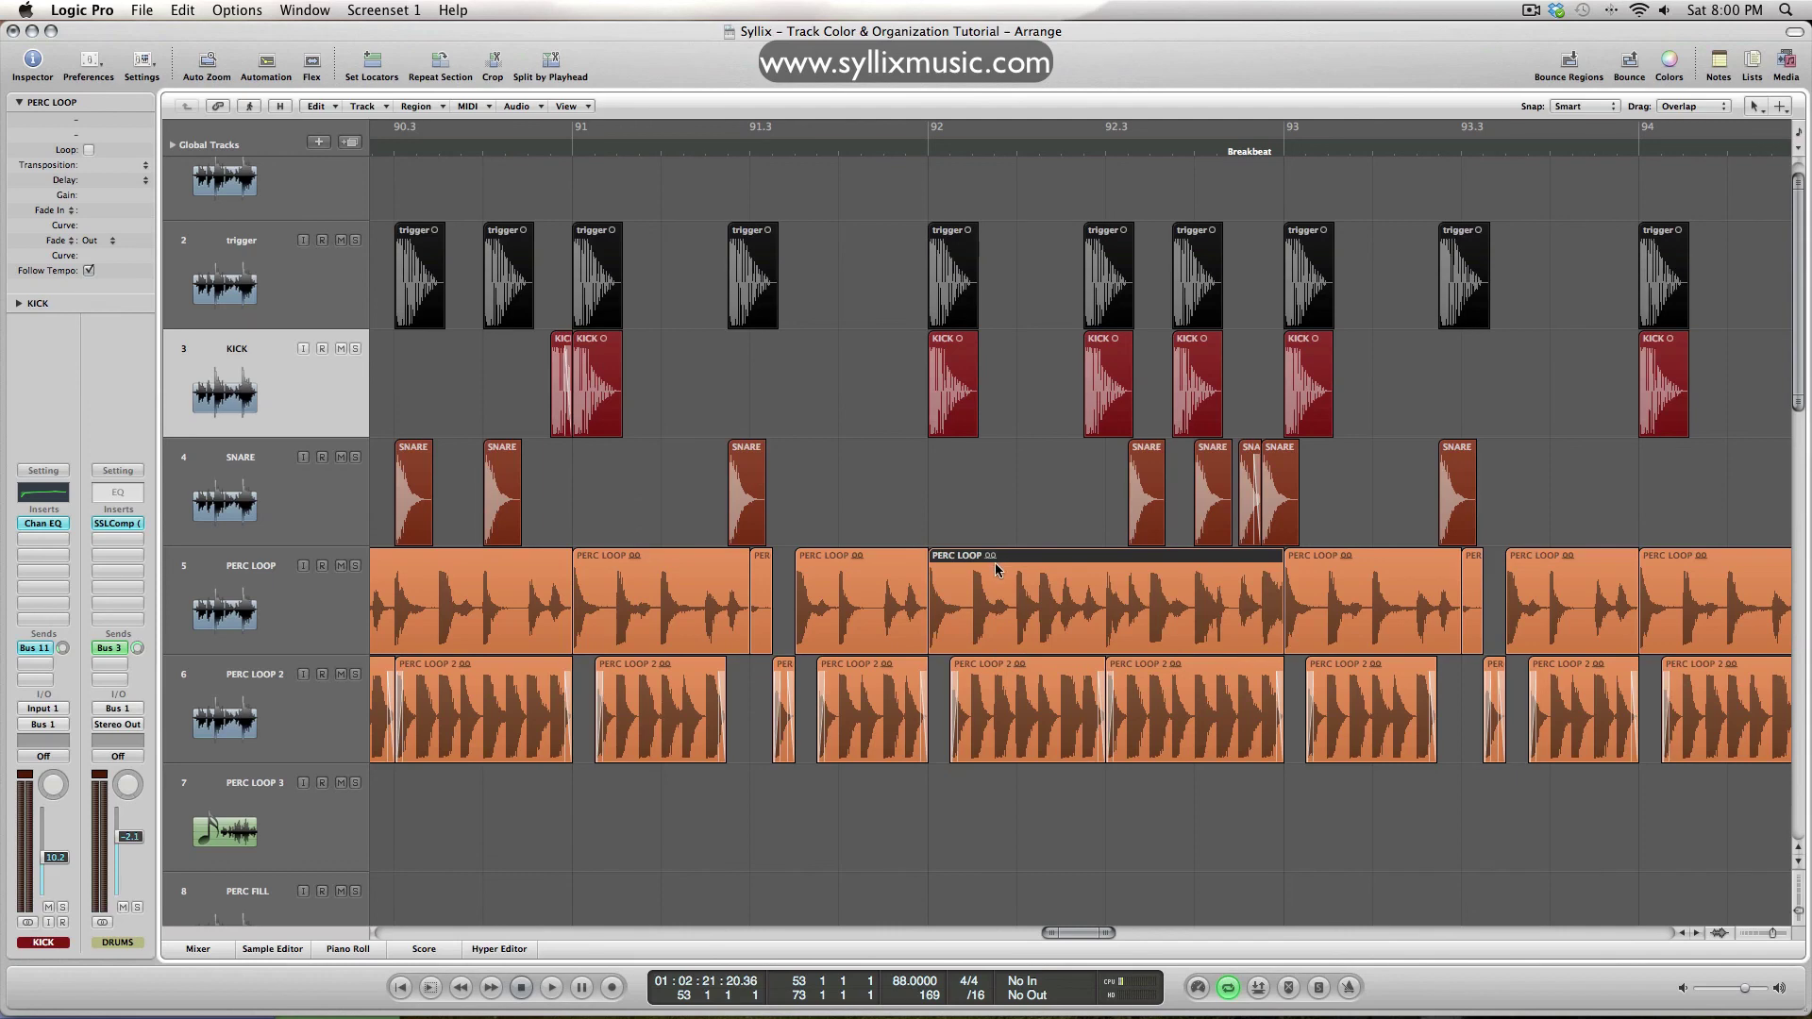
pyautogui.click(1119, 382)
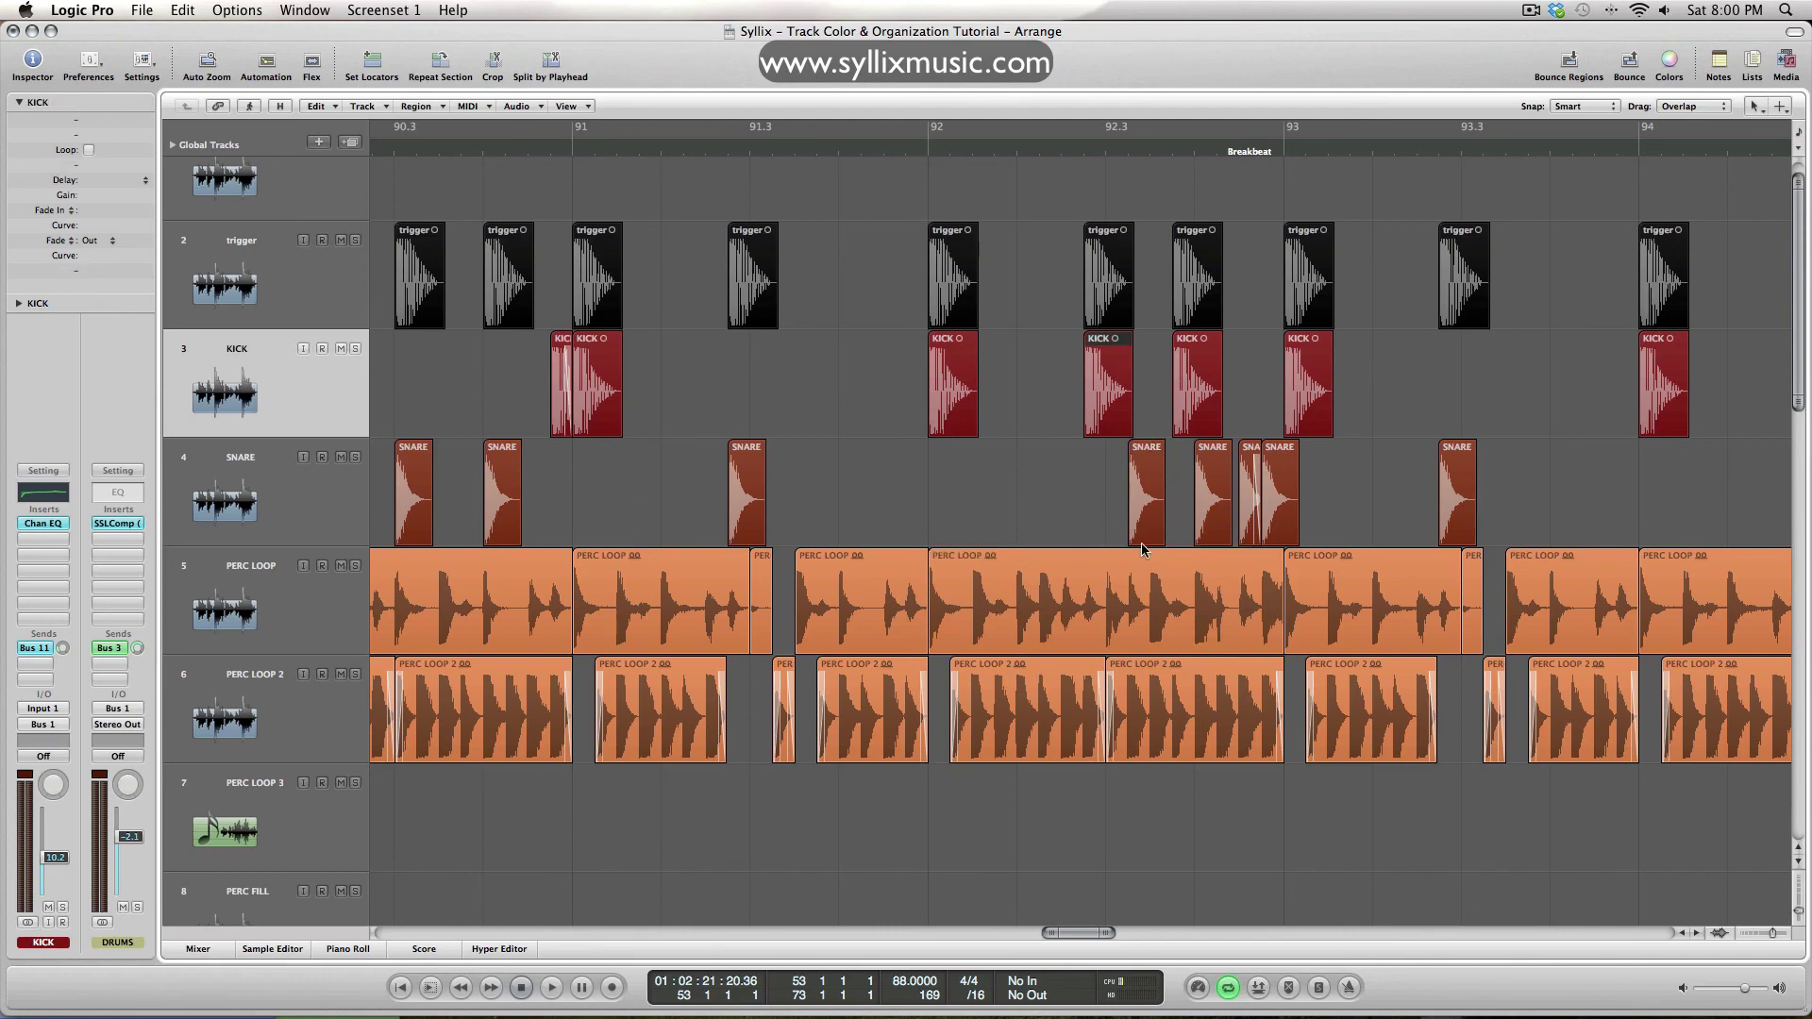
pyautogui.scroll(-10, 1142, 549)
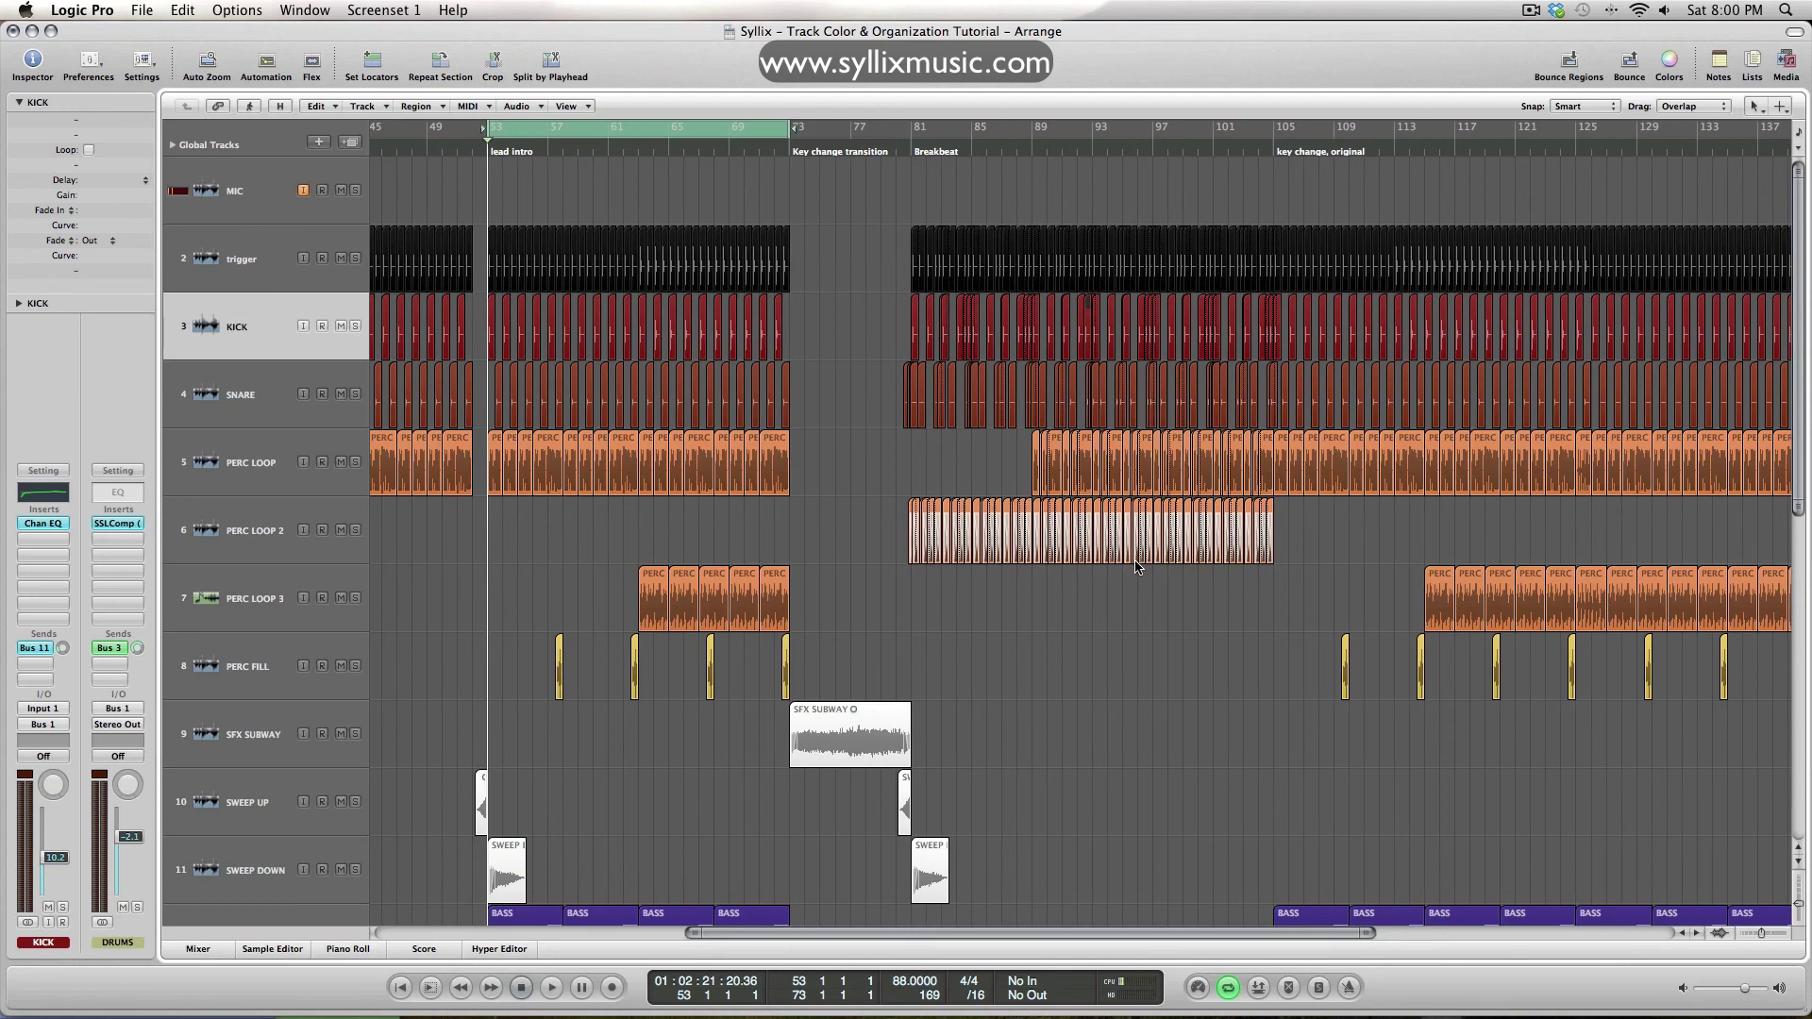
pyautogui.scroll(-3, 1140, 564)
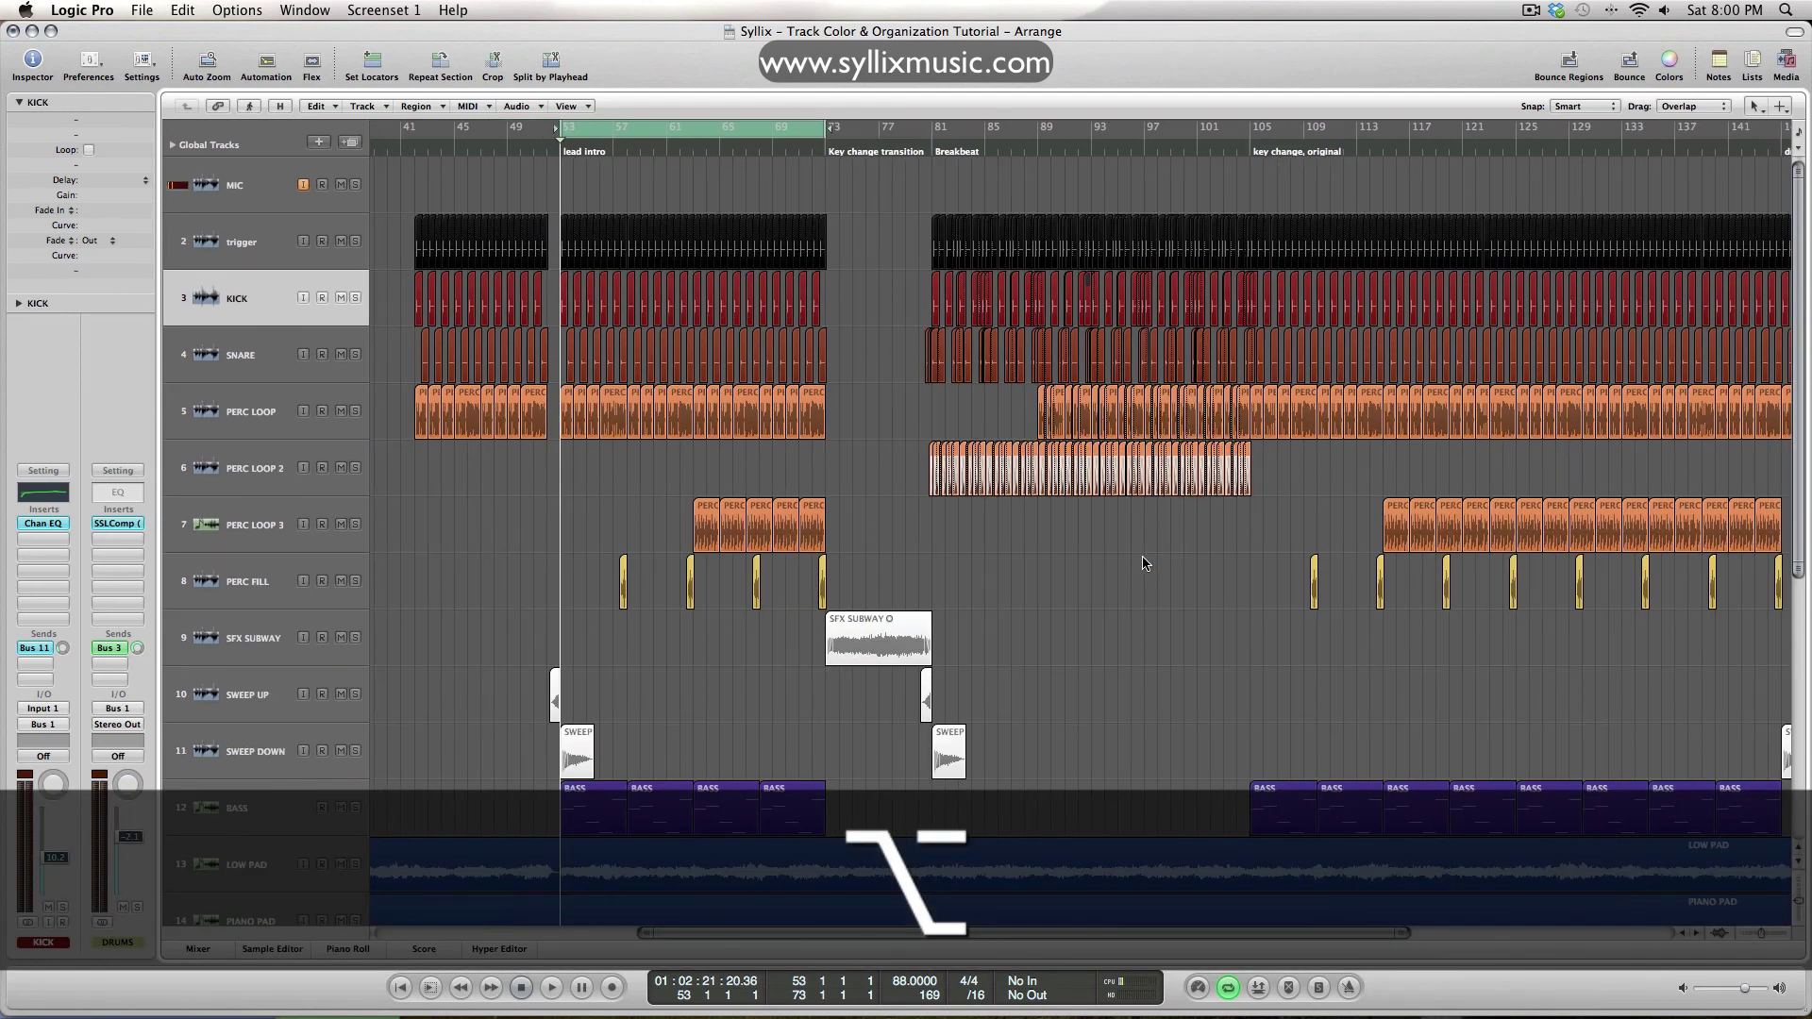
pyautogui.scroll(-1, 1142, 563)
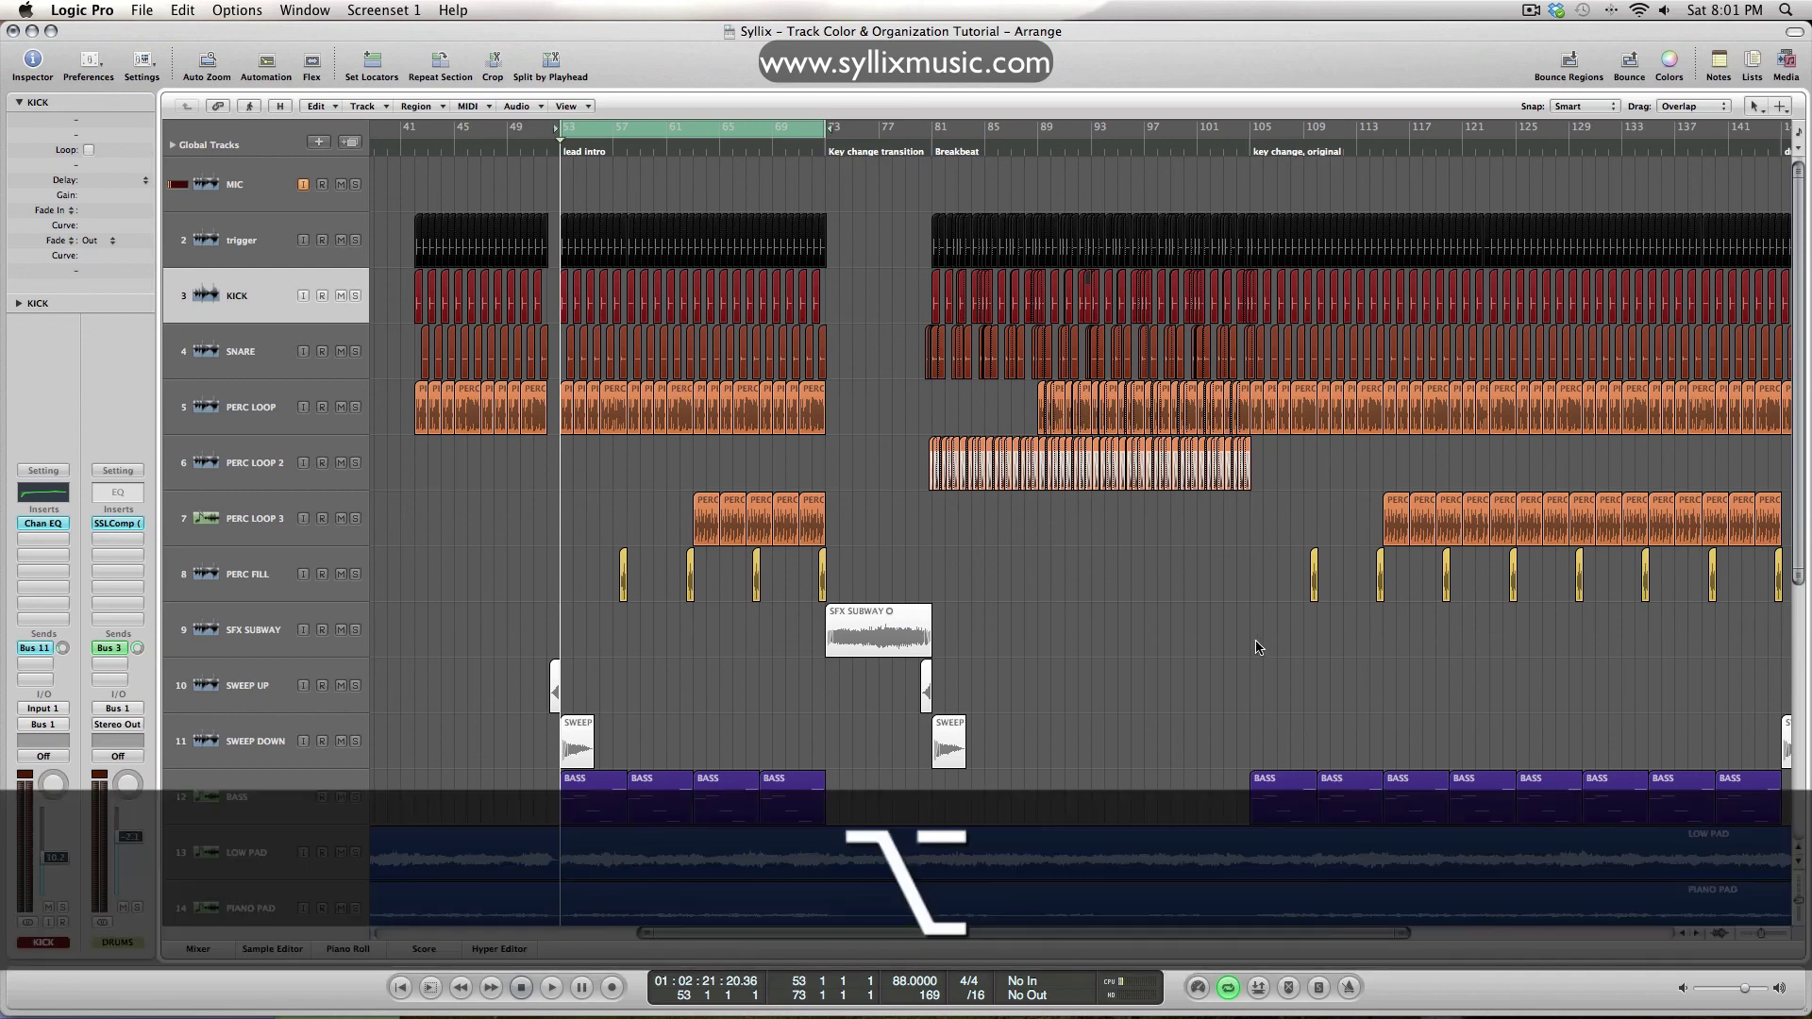
pyautogui.scroll(-5, 1260, 650)
pyautogui.scroll(-2, 1257, 648)
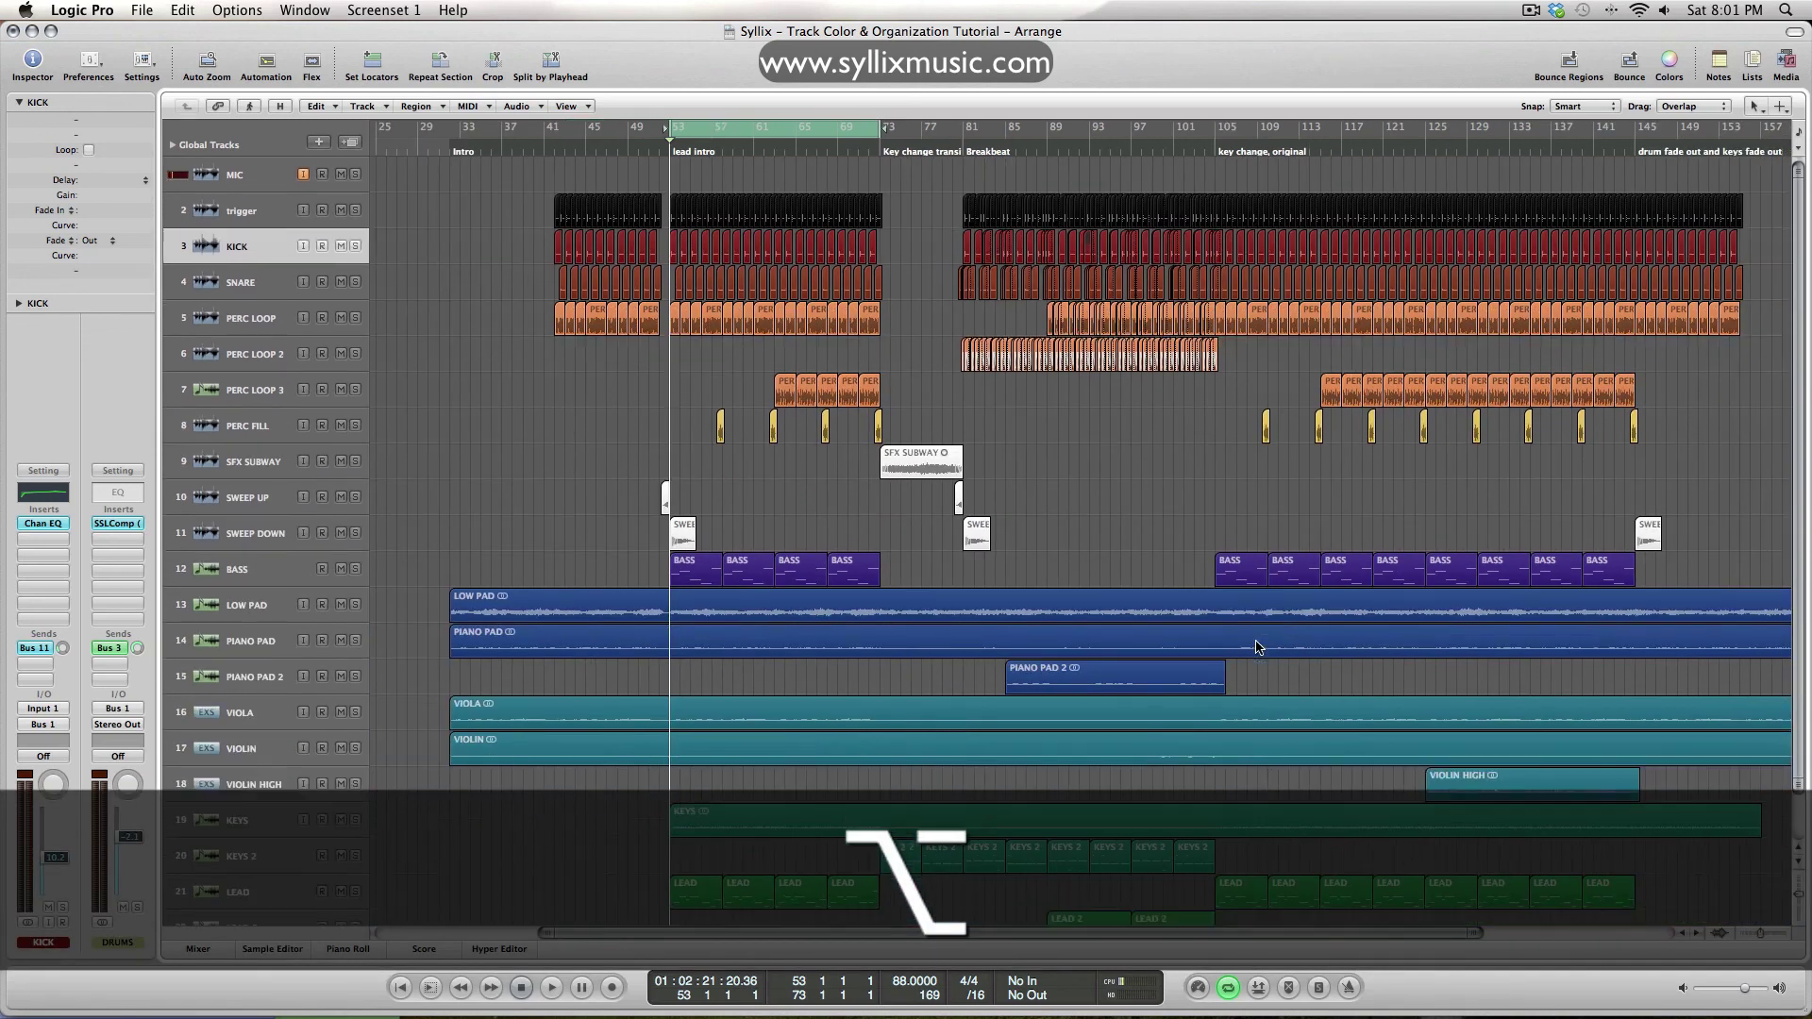